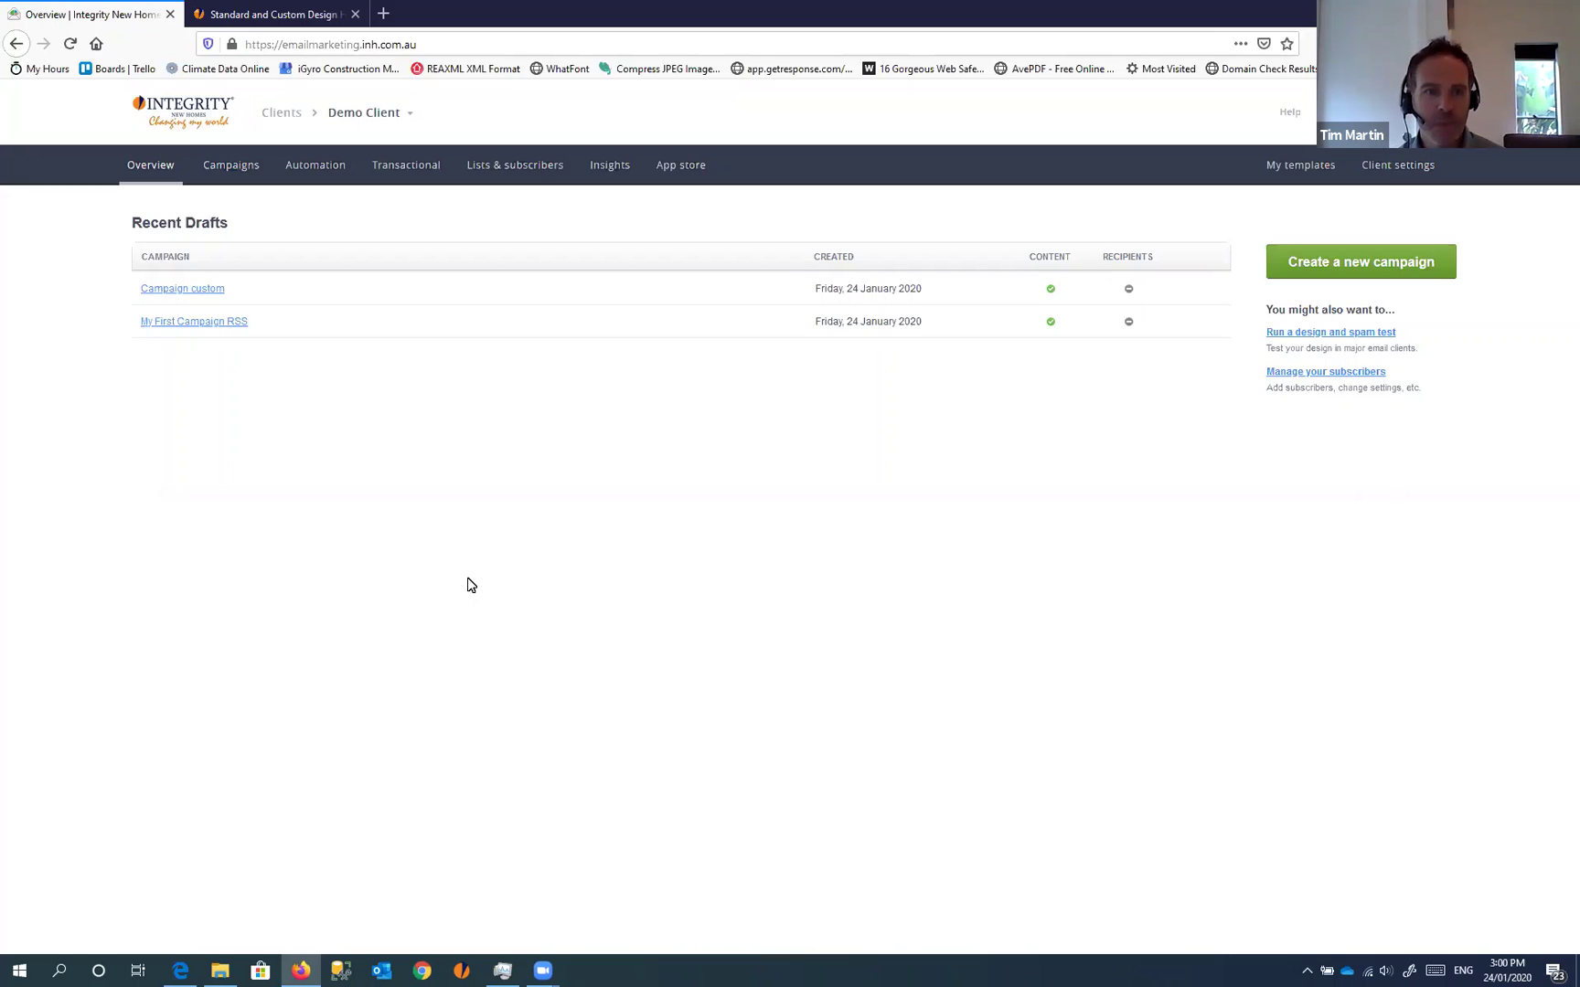
# Open the Campaign custom draft and load its email content in the drag-and-drop builder
pyautogui.click(382, 43)
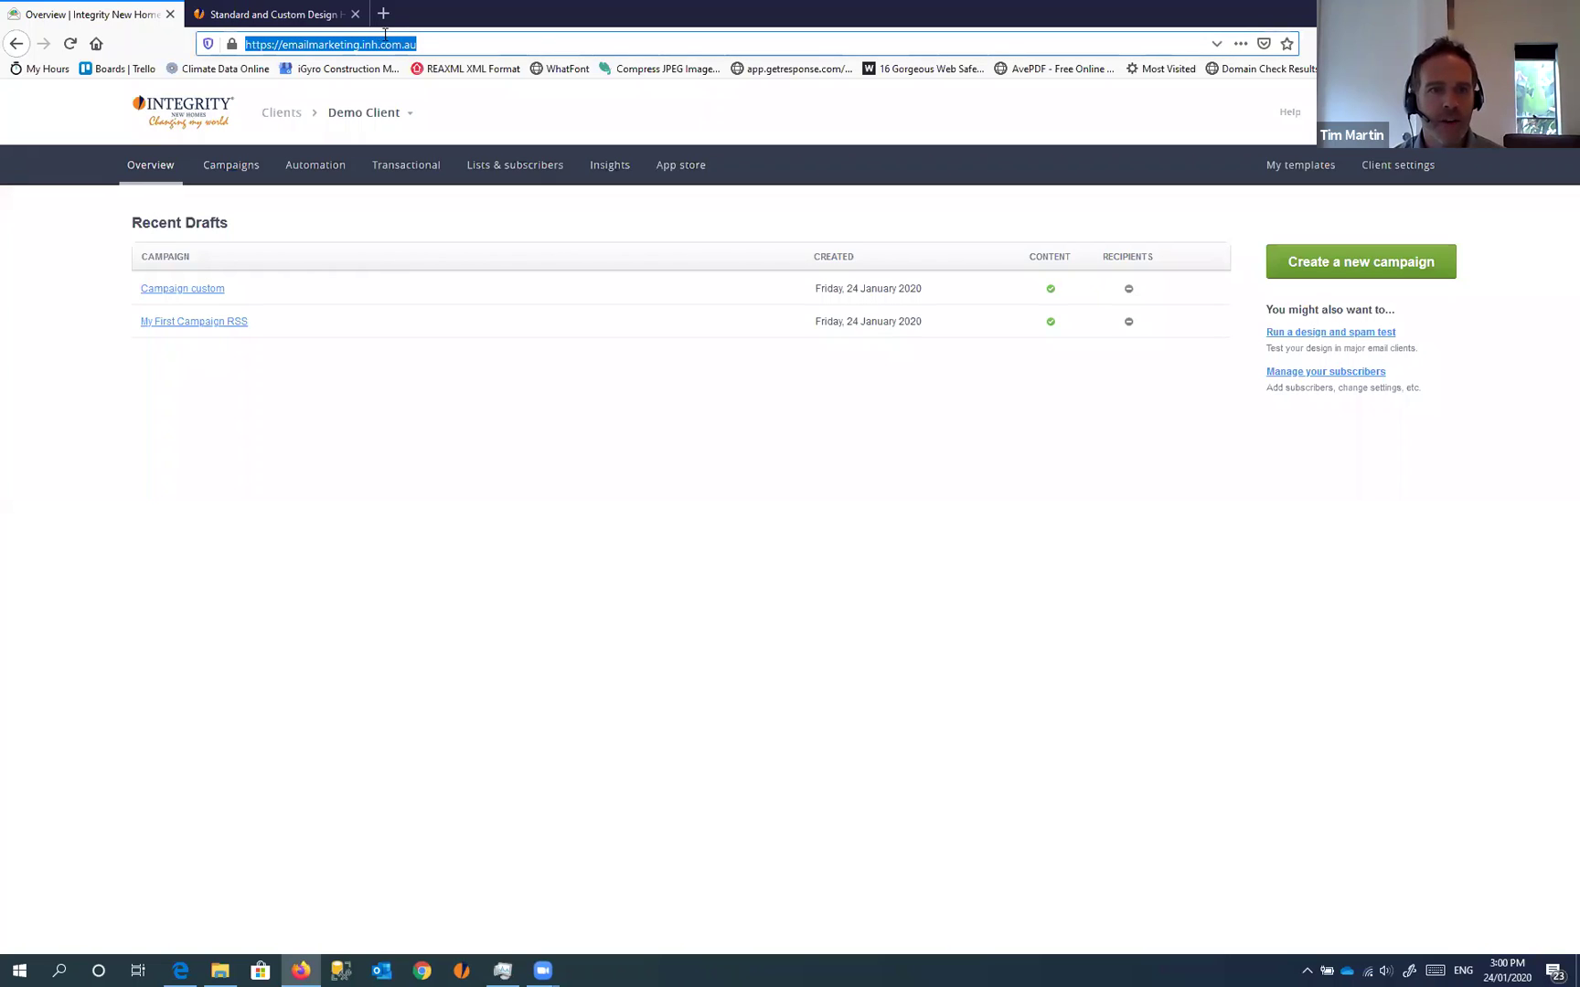
pyautogui.click(339, 44)
pyautogui.moveTo(437, 43); pyautogui.dragTo(283, 38)
pyautogui.click(387, 44)
pyautogui.moveTo(436, 44); pyautogui.dragTo(283, 44)
pyautogui.click(444, 45)
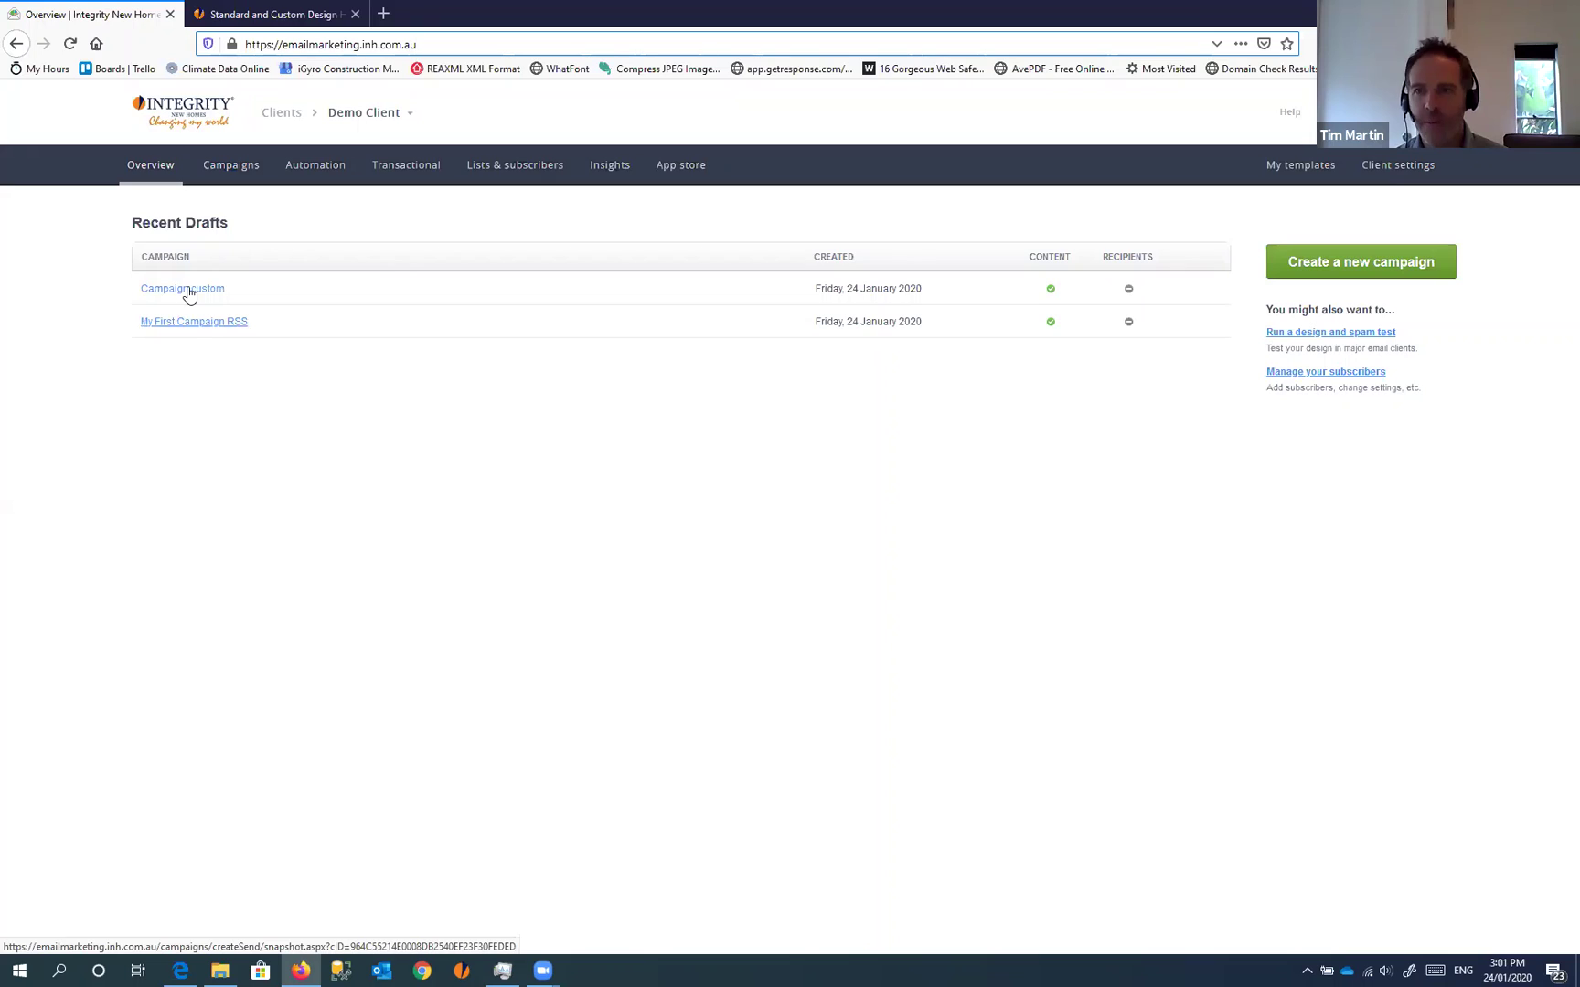
pyautogui.click(189, 289)
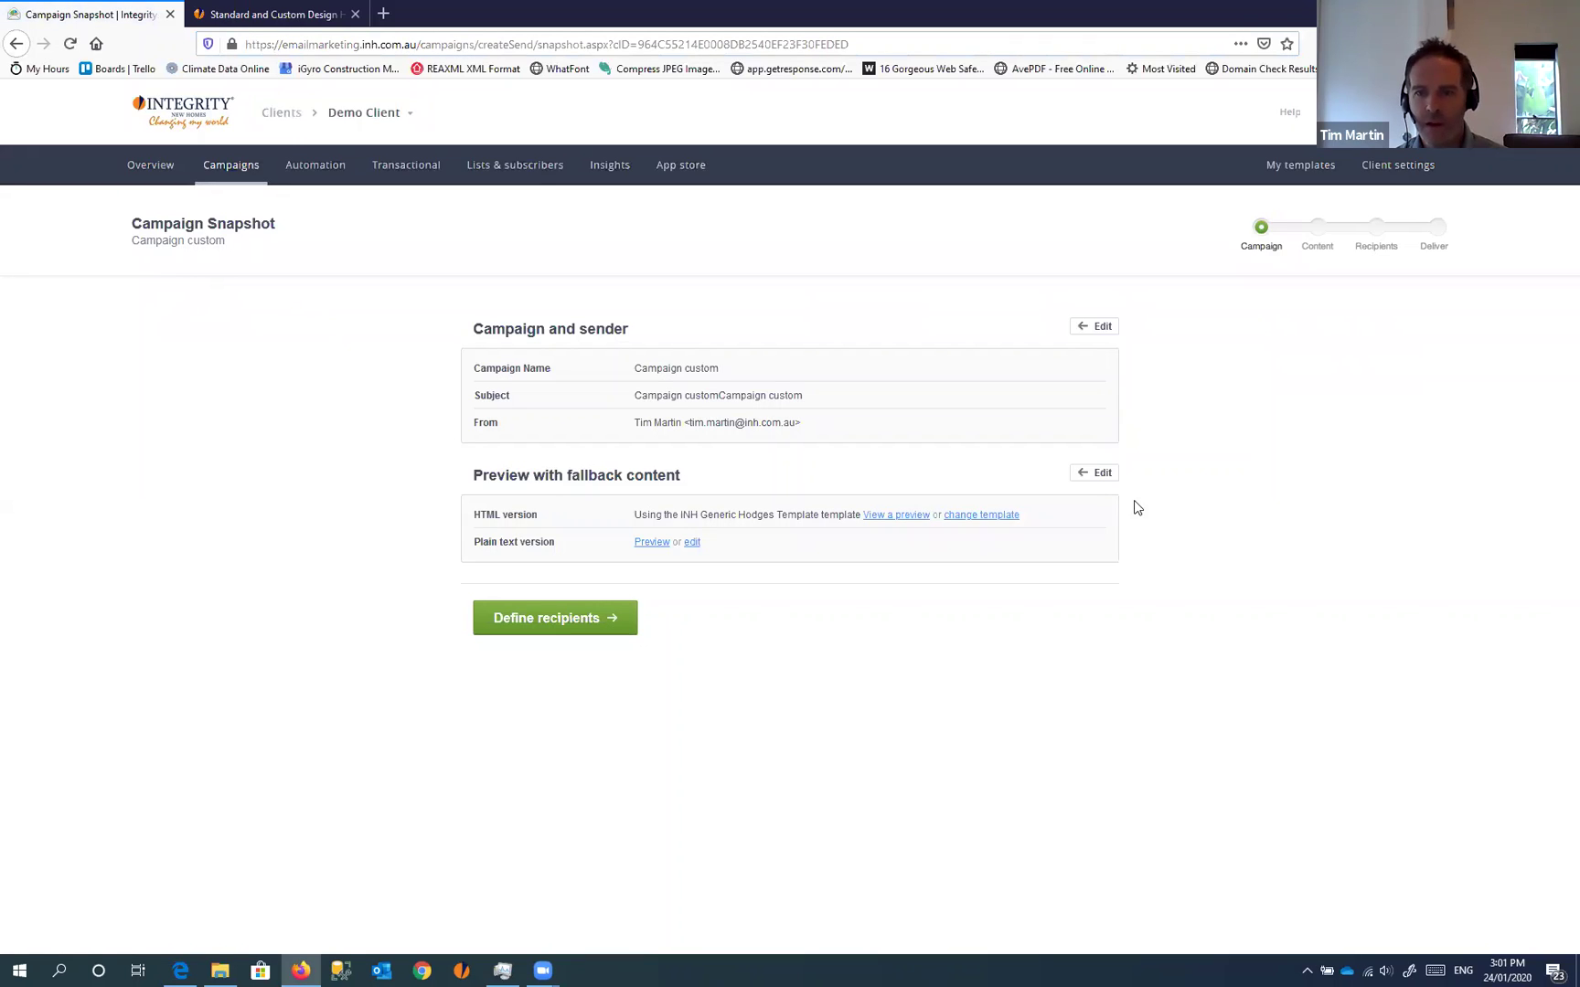
pyautogui.click(1095, 473)
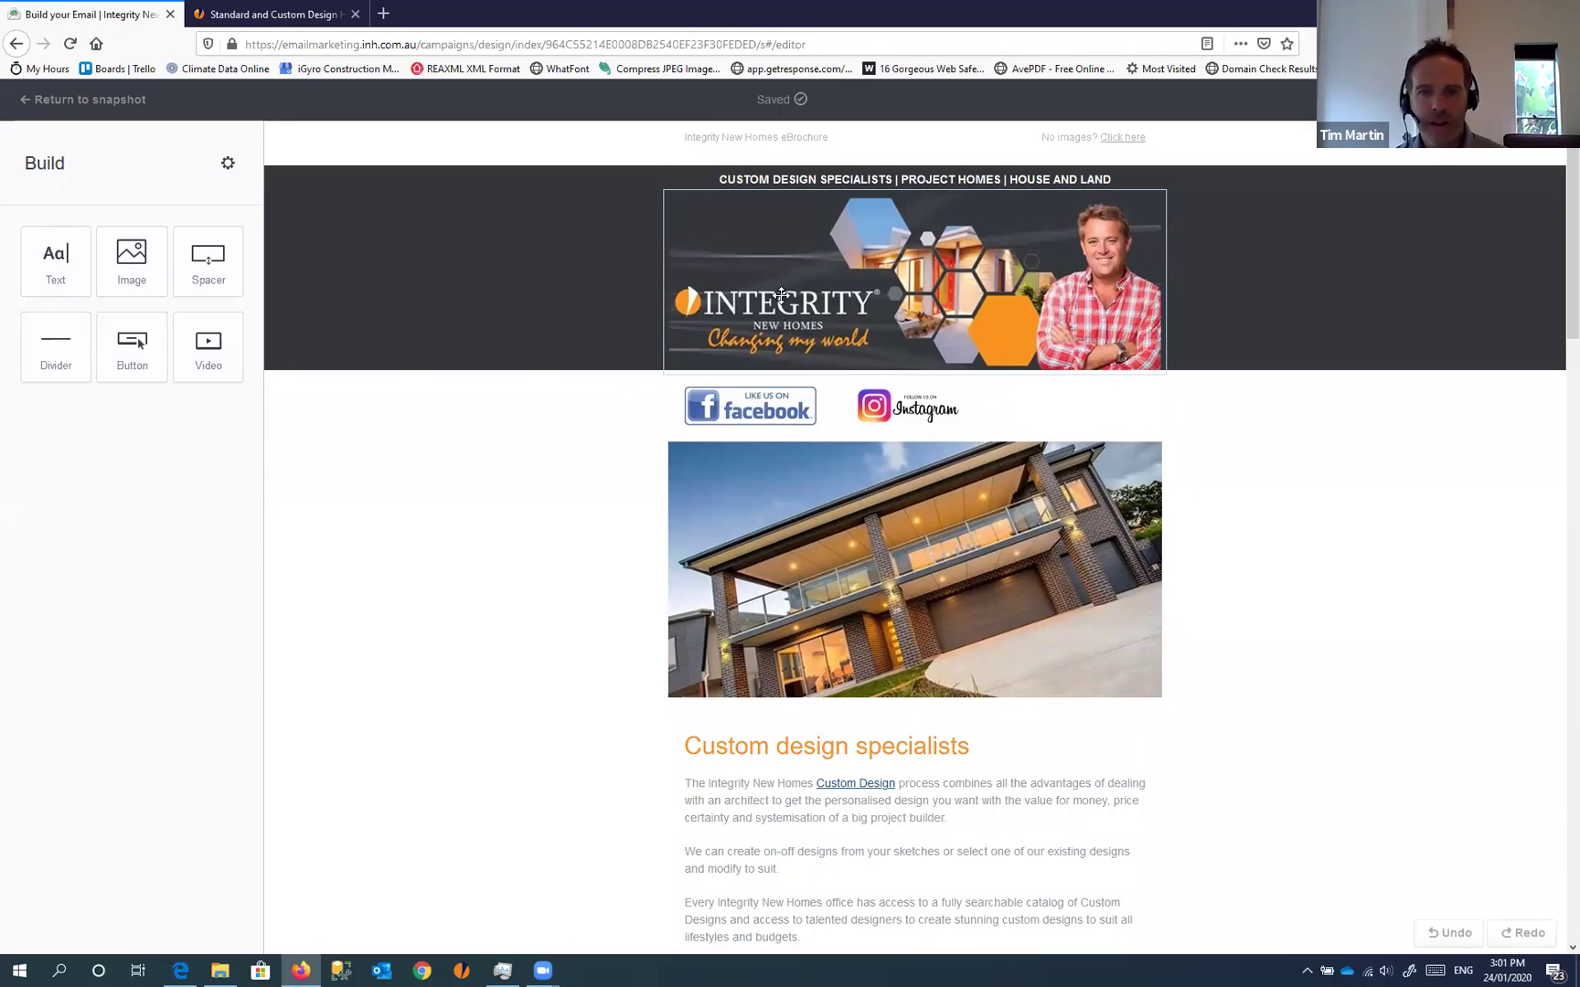
# Replace the email's header banner with INH_FranchiseVersion_EmailHeader_Tim.png
pyautogui.click(958, 292)
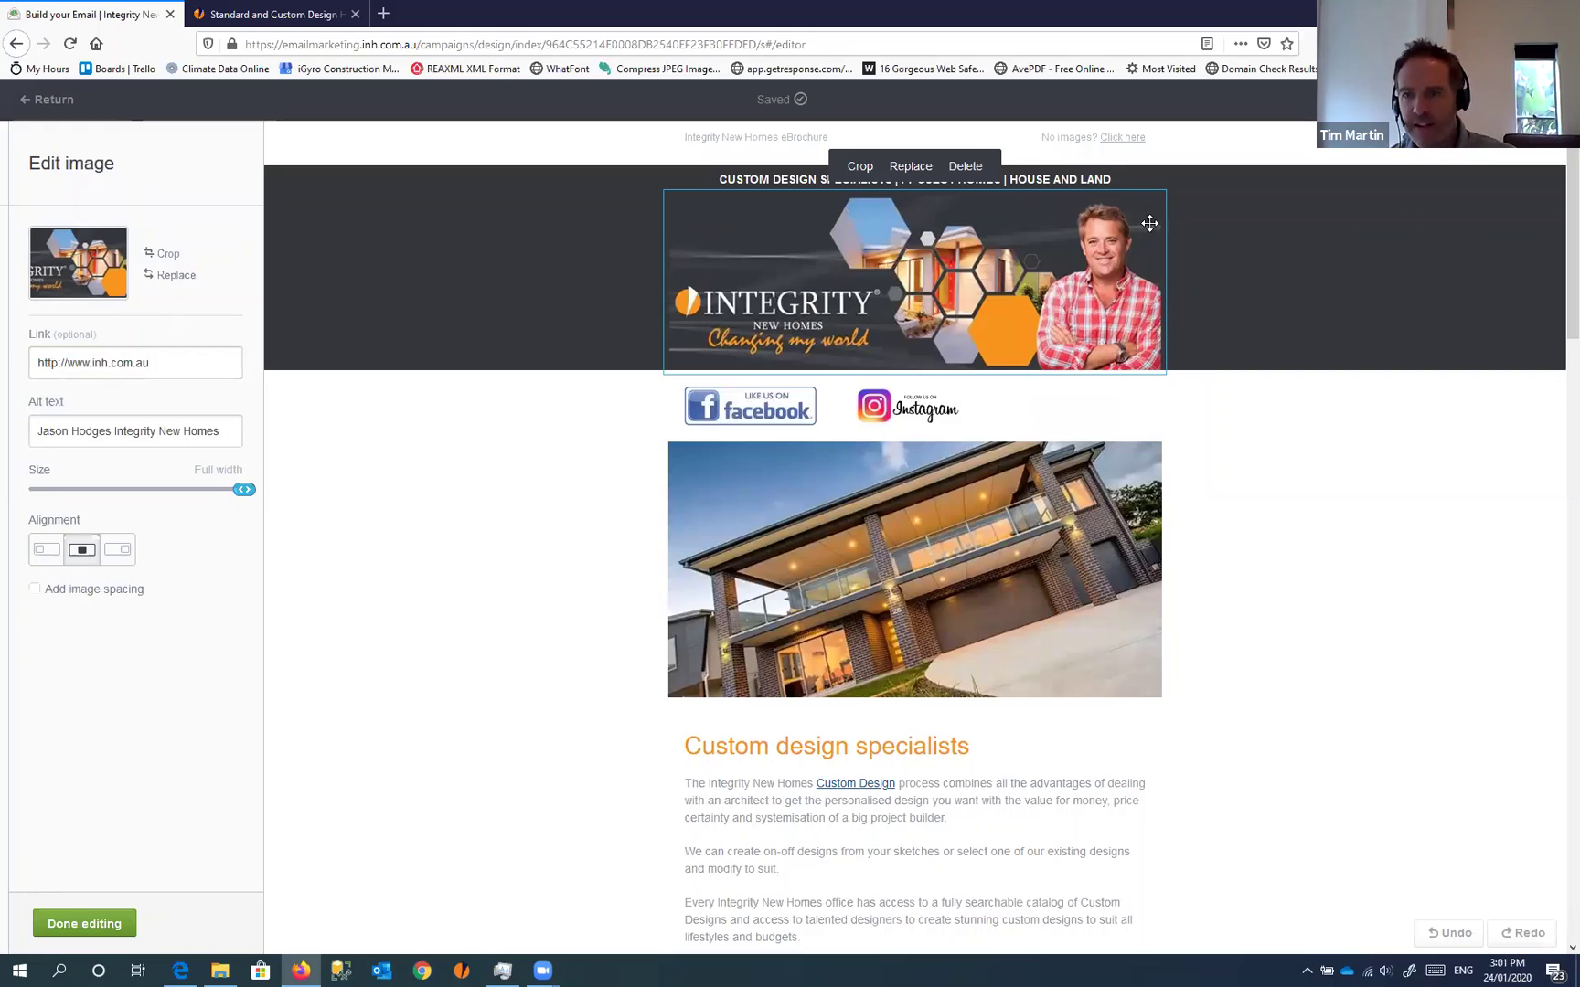
pyautogui.click(181, 277)
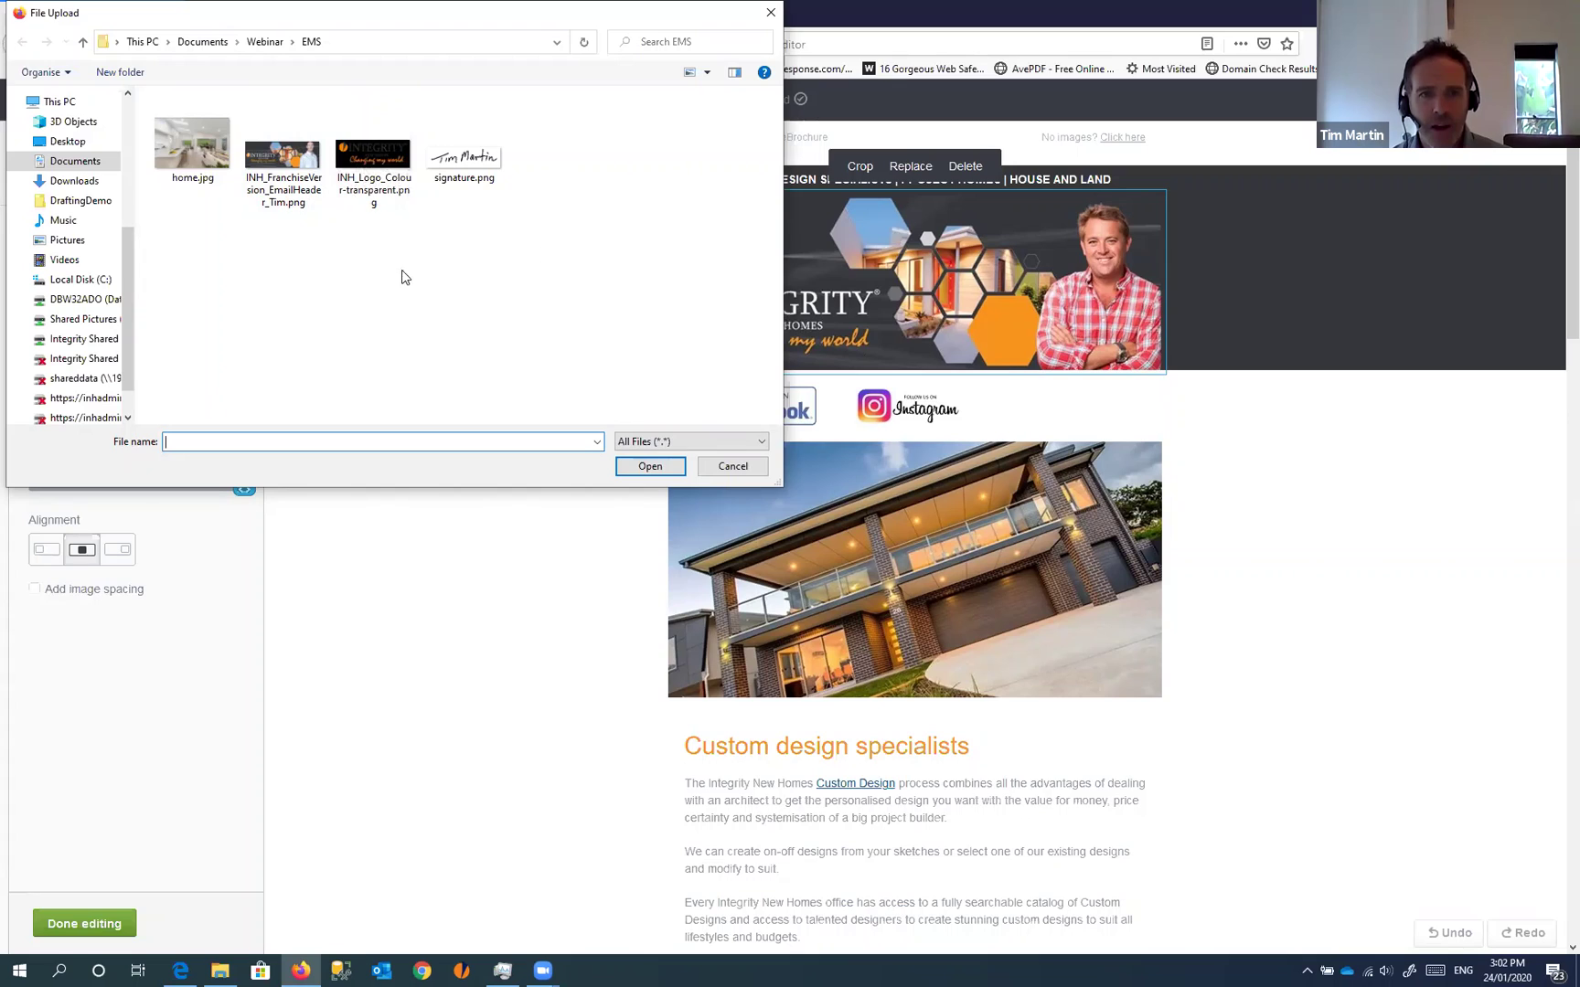
pyautogui.click(302, 190)
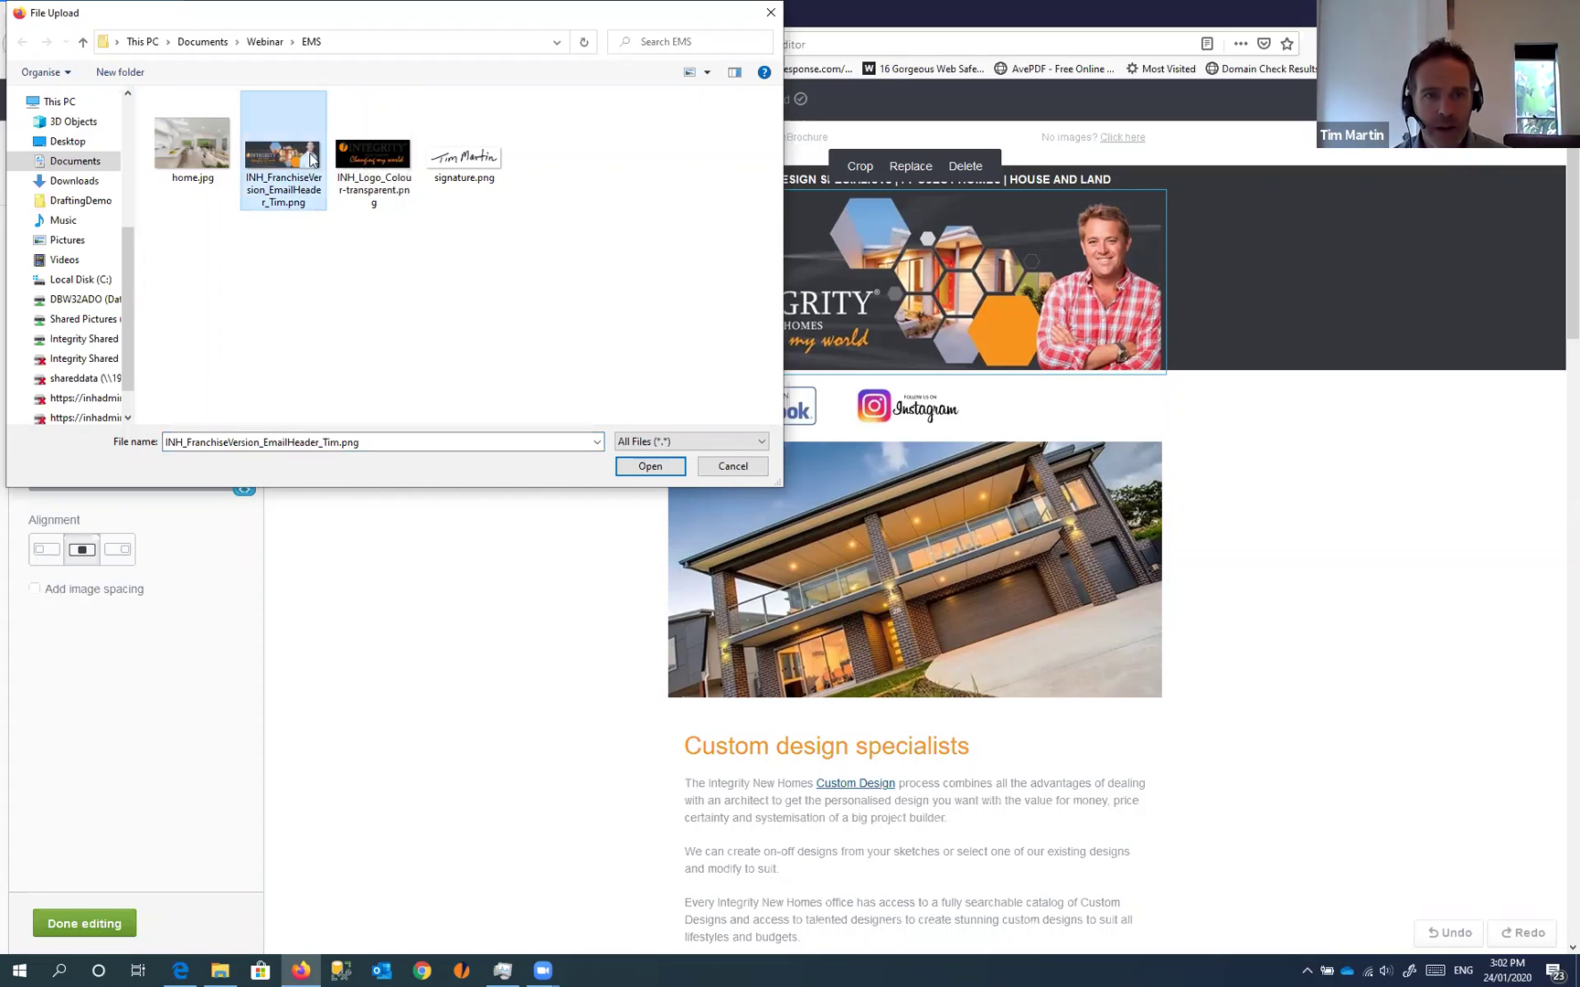
pyautogui.click(650, 466)
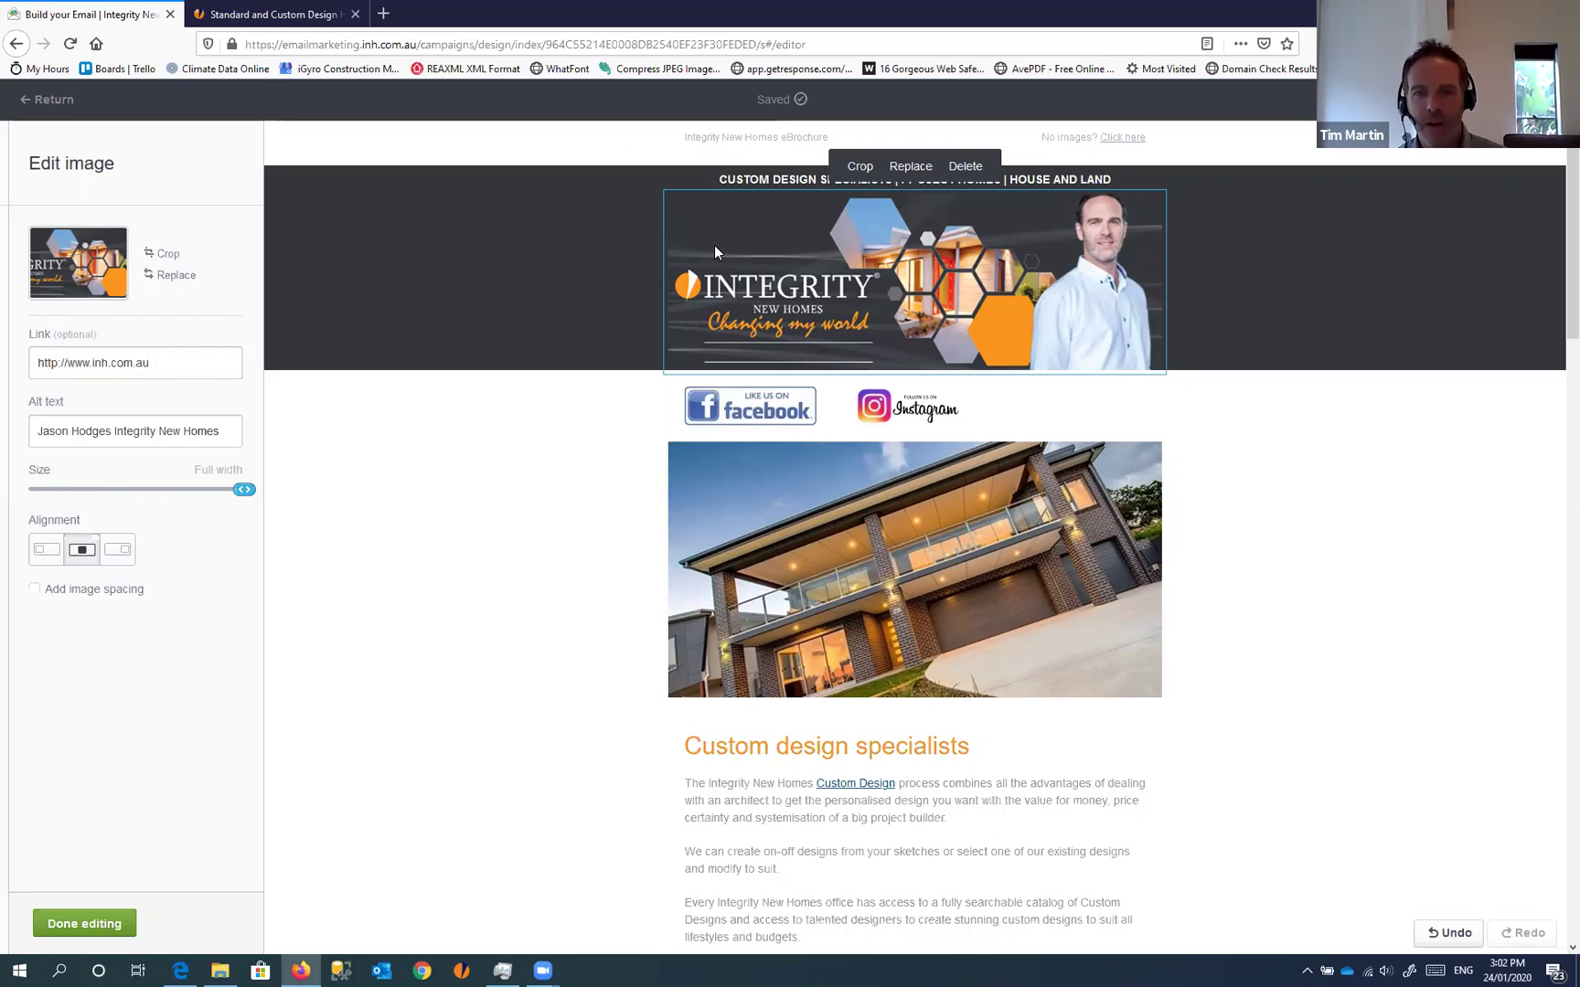
pyautogui.click(1297, 576)
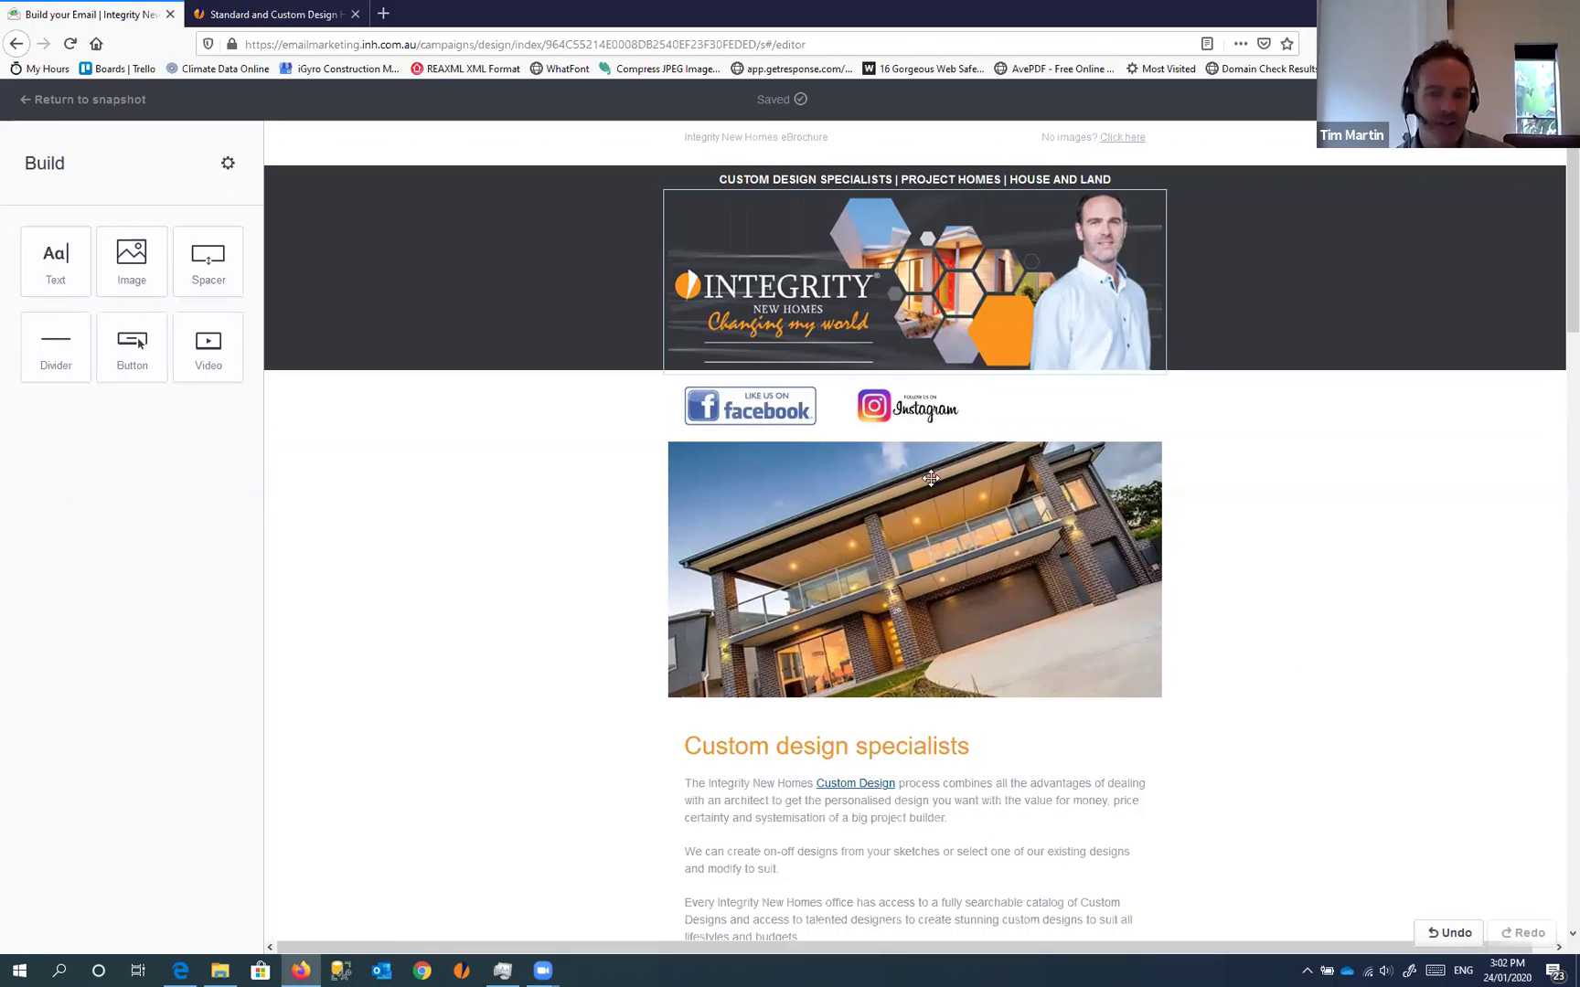
# Exit the email builder and go to the Campaigns page's Recent Drafts
pyautogui.scroll(-5, 1142, 422)
pyautogui.scroll(-4, 1141, 422)
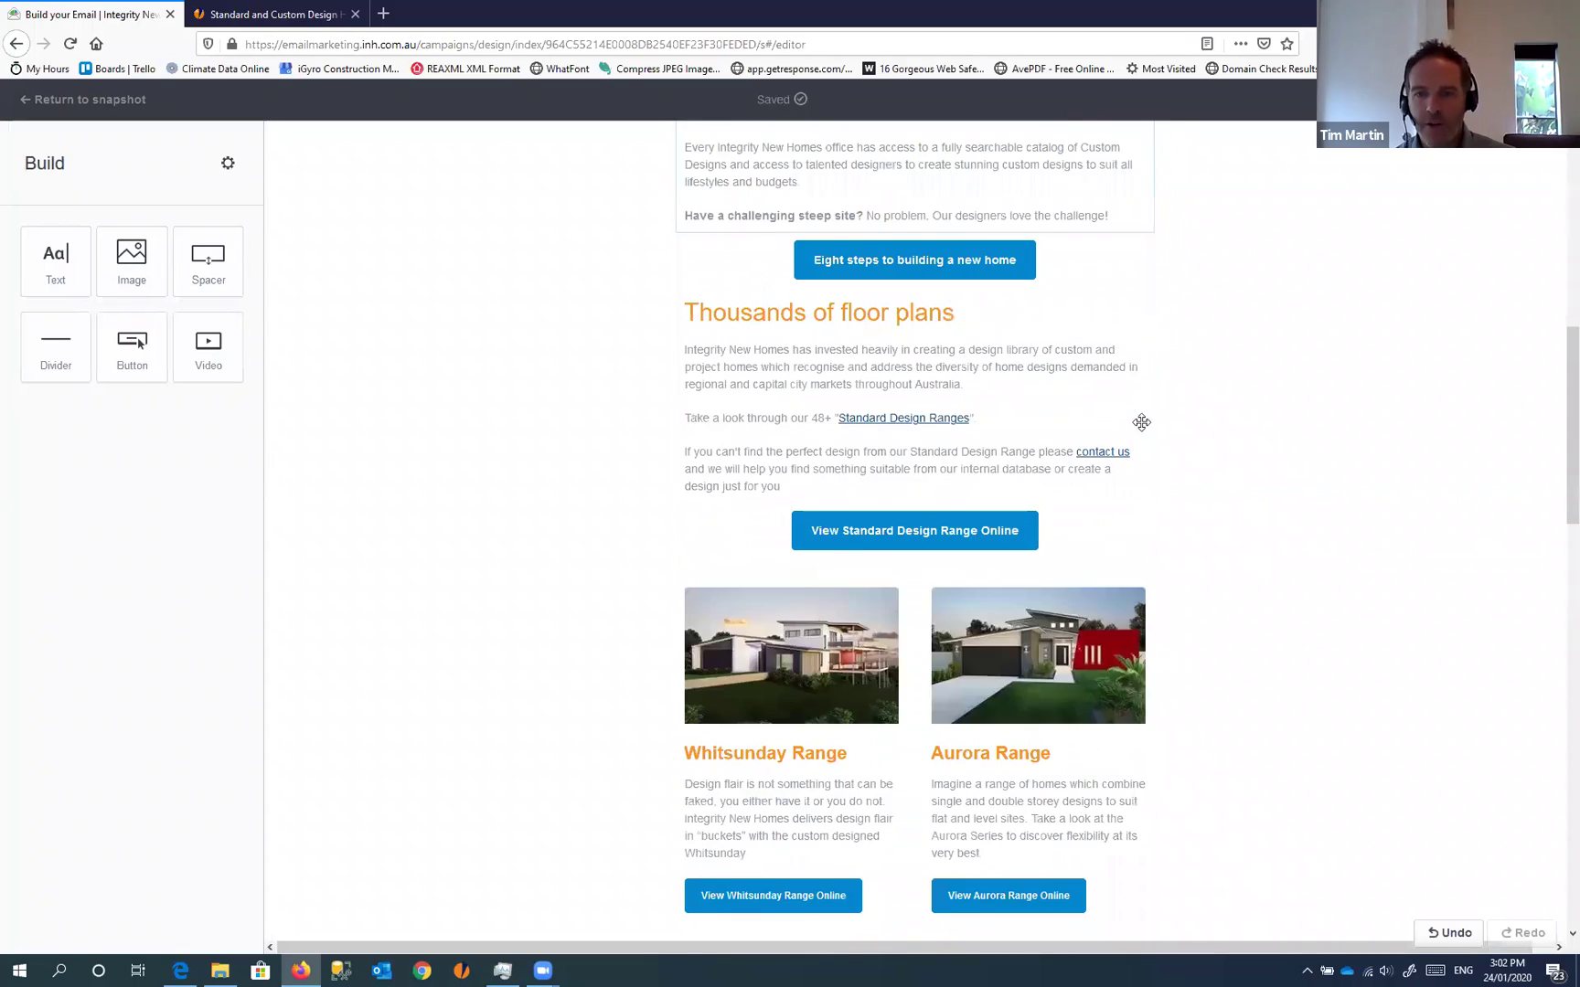
pyautogui.scroll(9, 1143, 427)
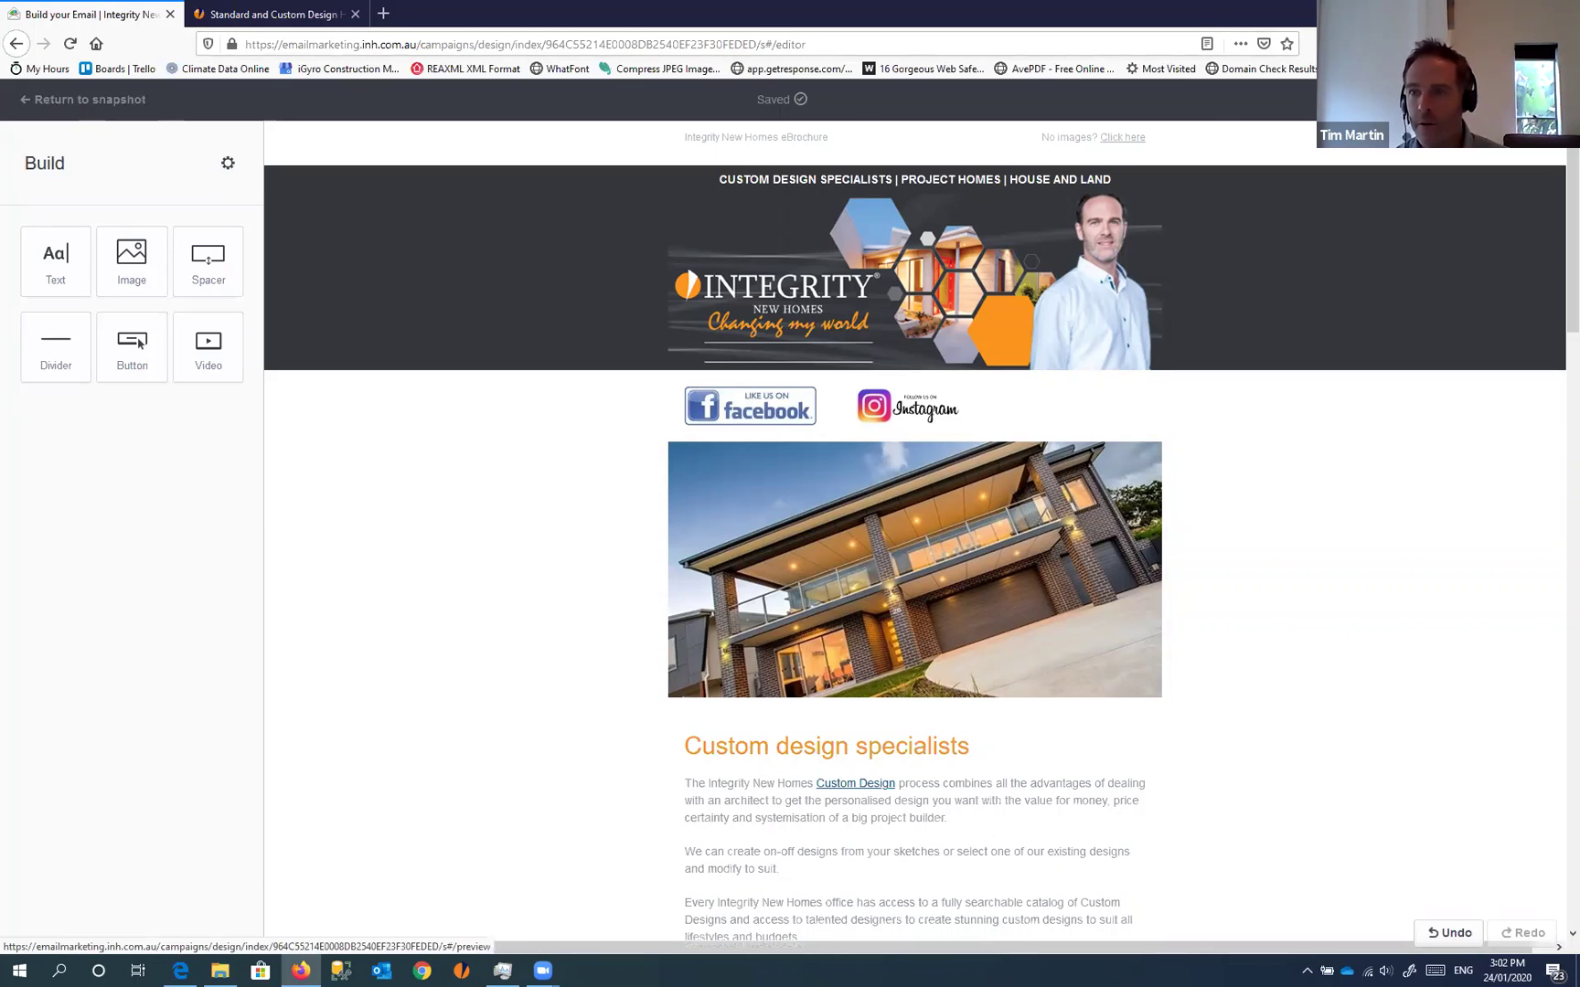
pyautogui.click(73, 100)
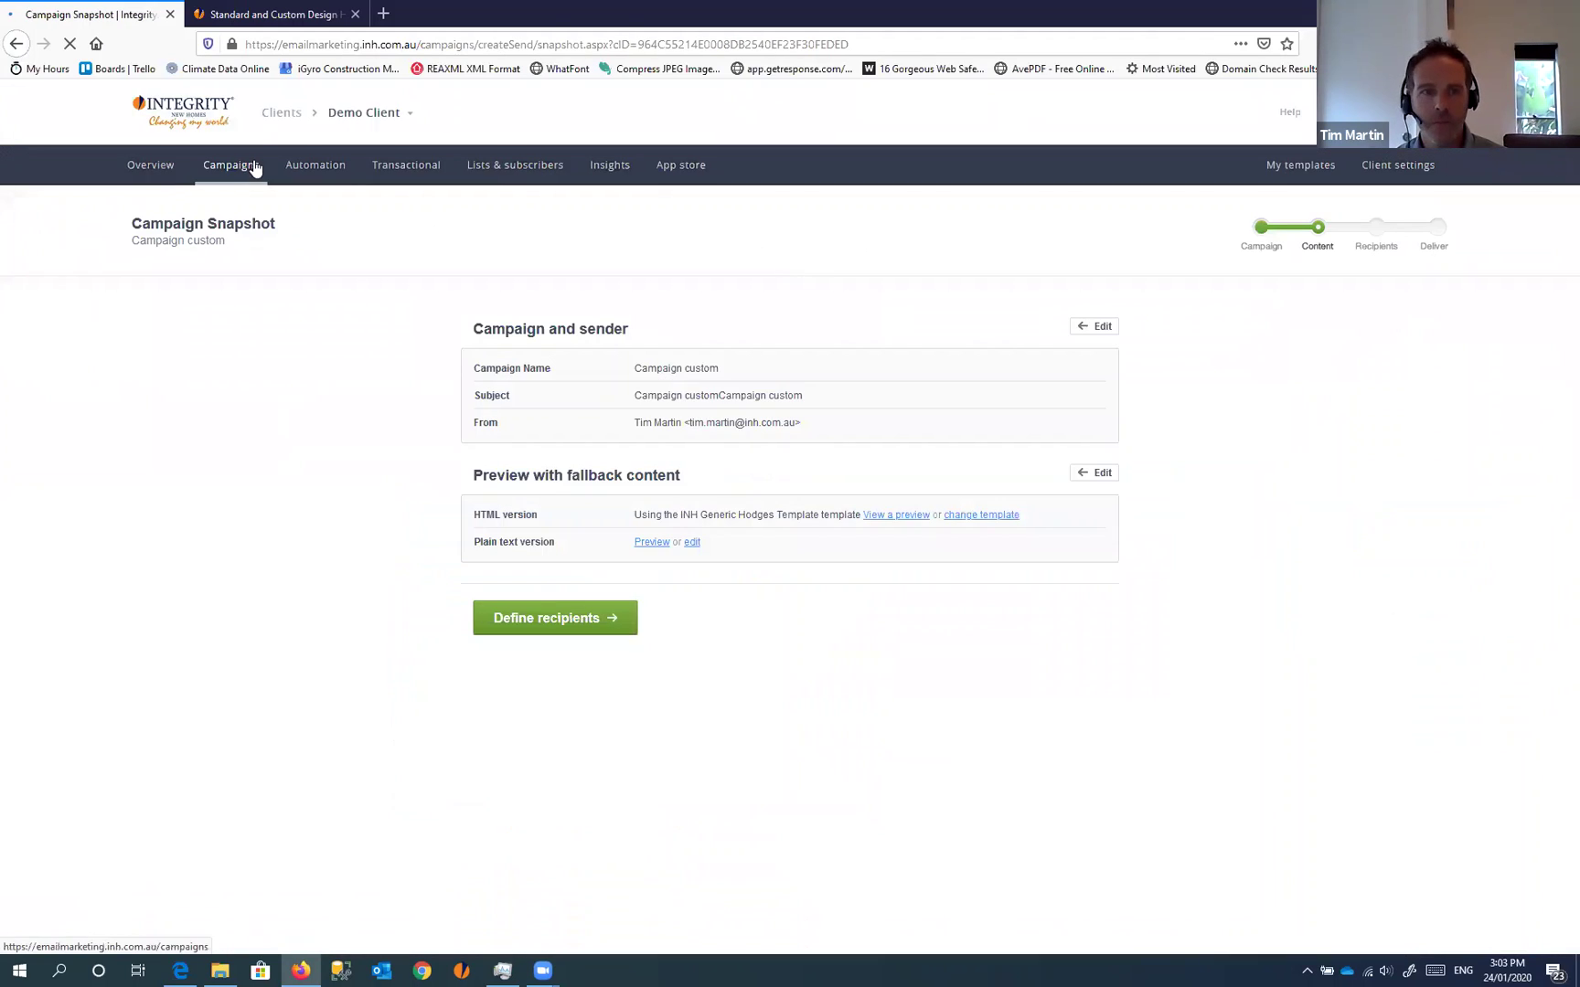
pyautogui.click(223, 167)
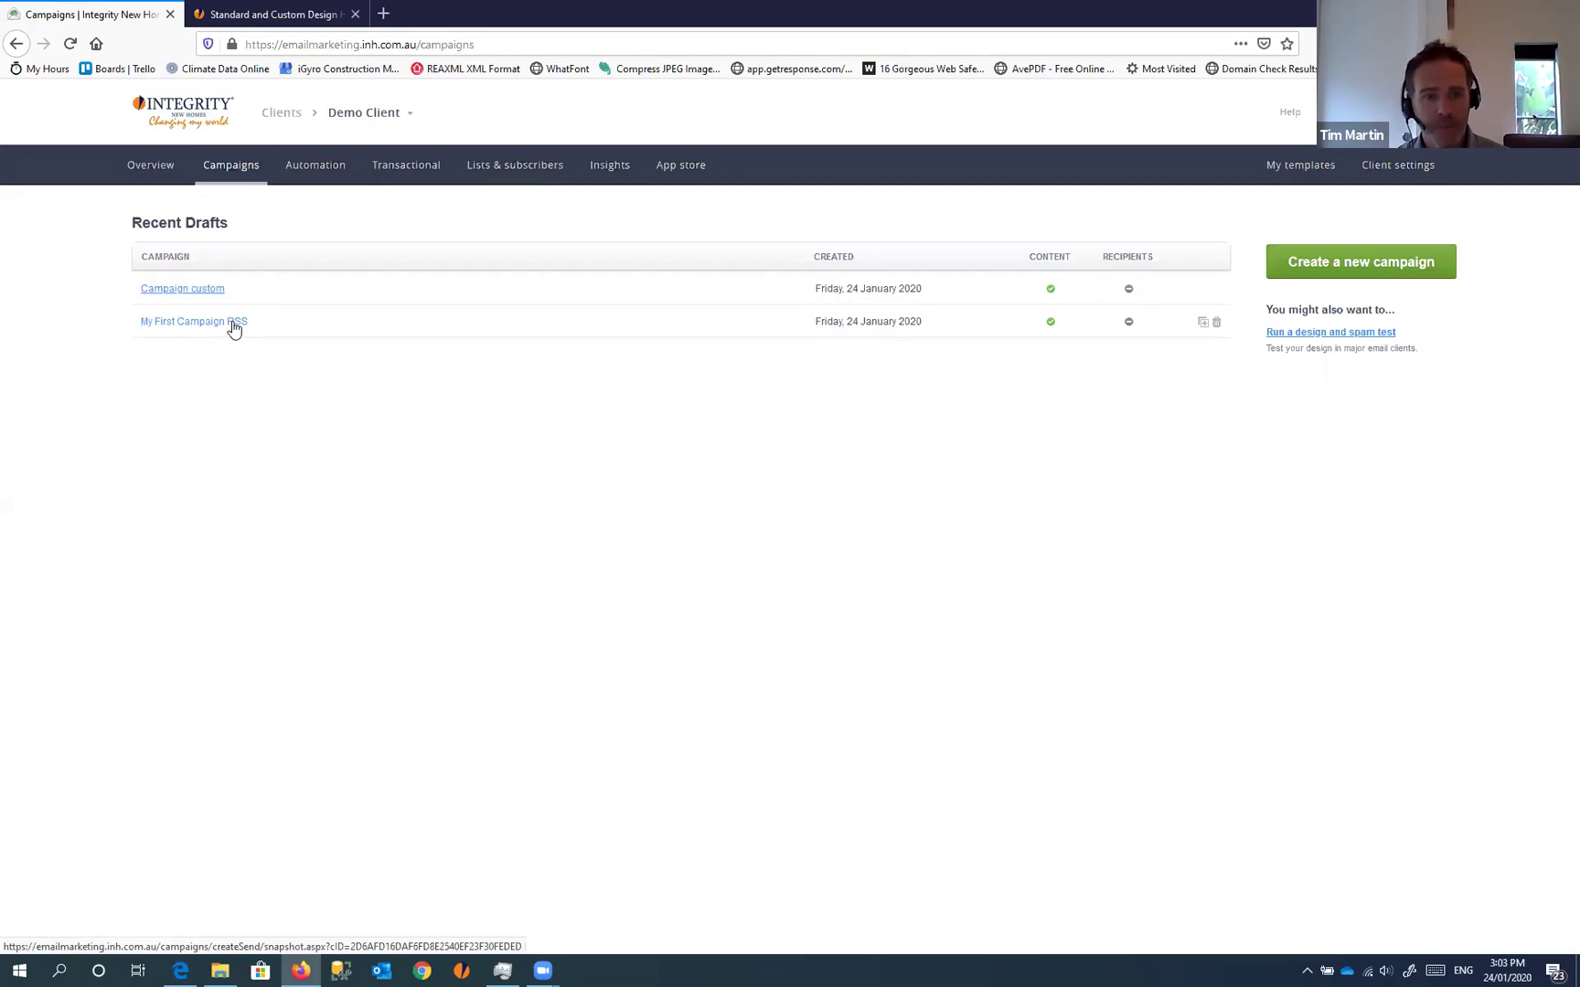
# Open the My First Campaign RSS draft's email content in the editor
pyautogui.click(194, 323)
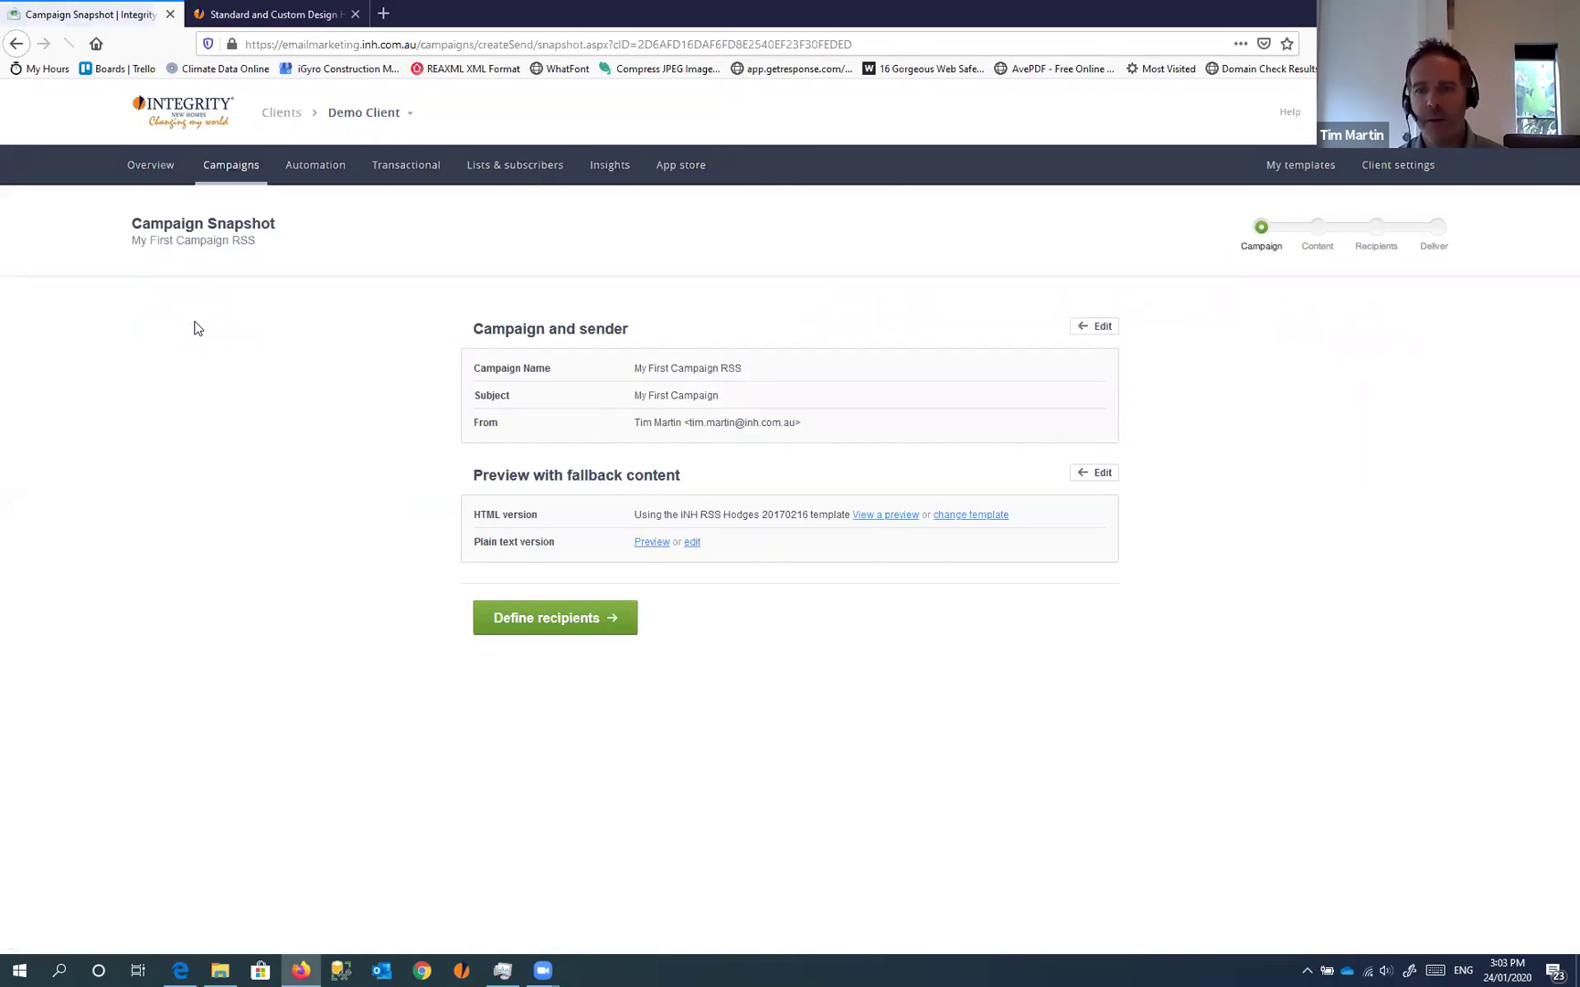
pyautogui.click(1089, 473)
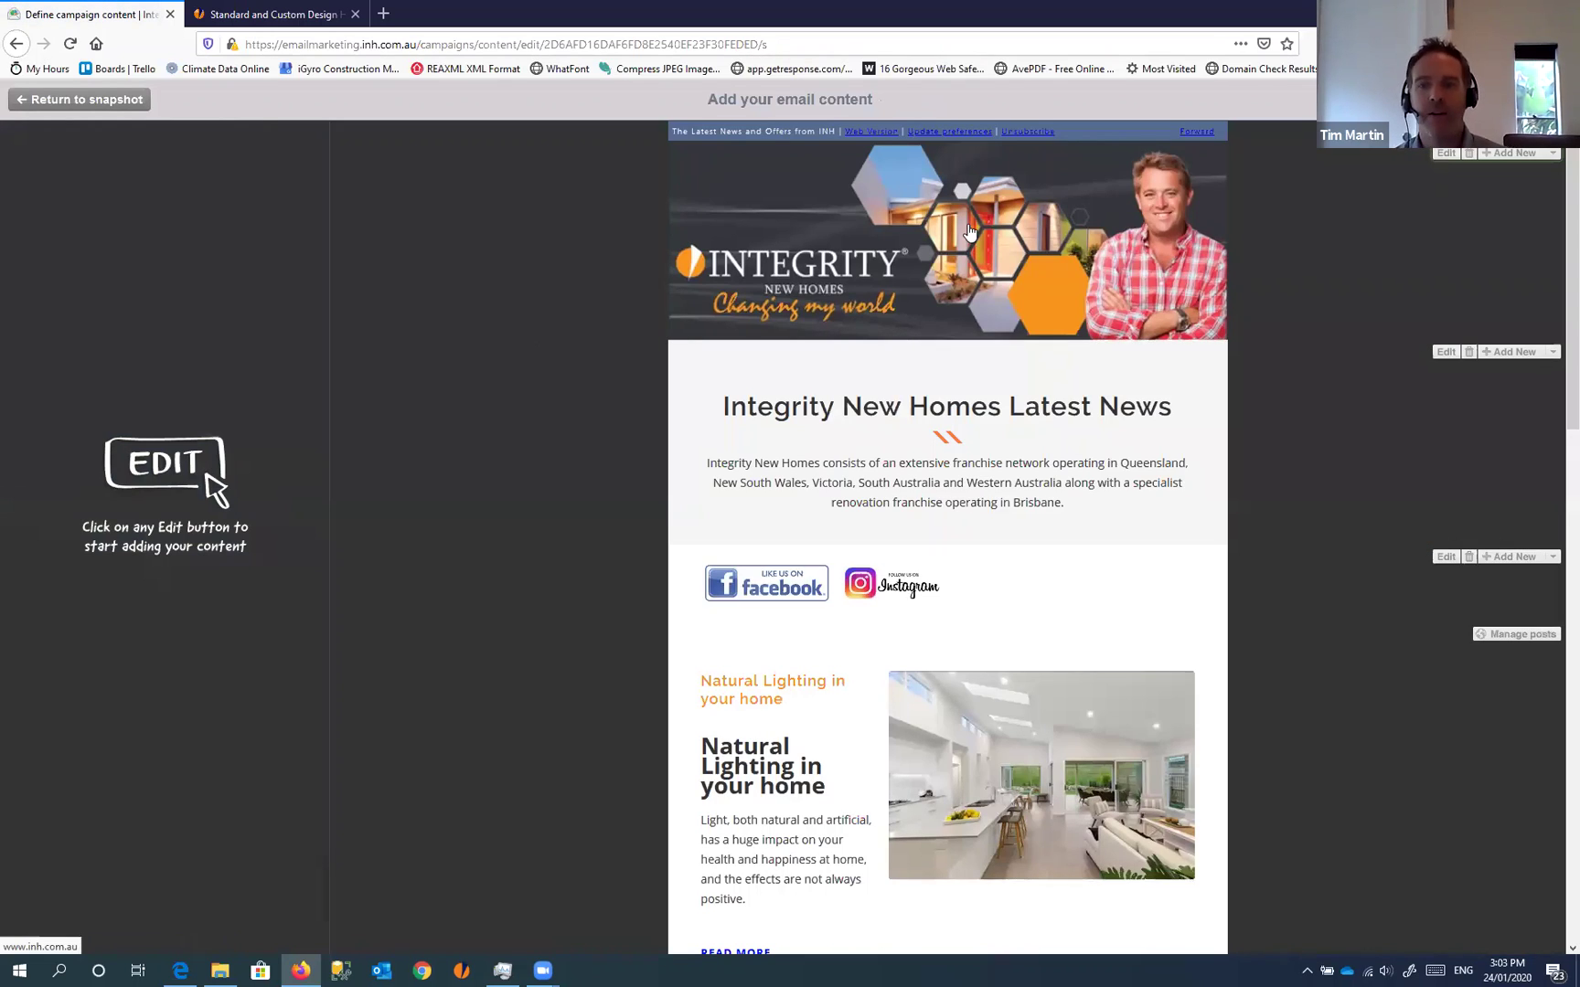
# Remove the RSS banner image, upload INH_FranchiseVersion_EmailHeader_Tim.png in its place, and save
pyautogui.click(911, 280)
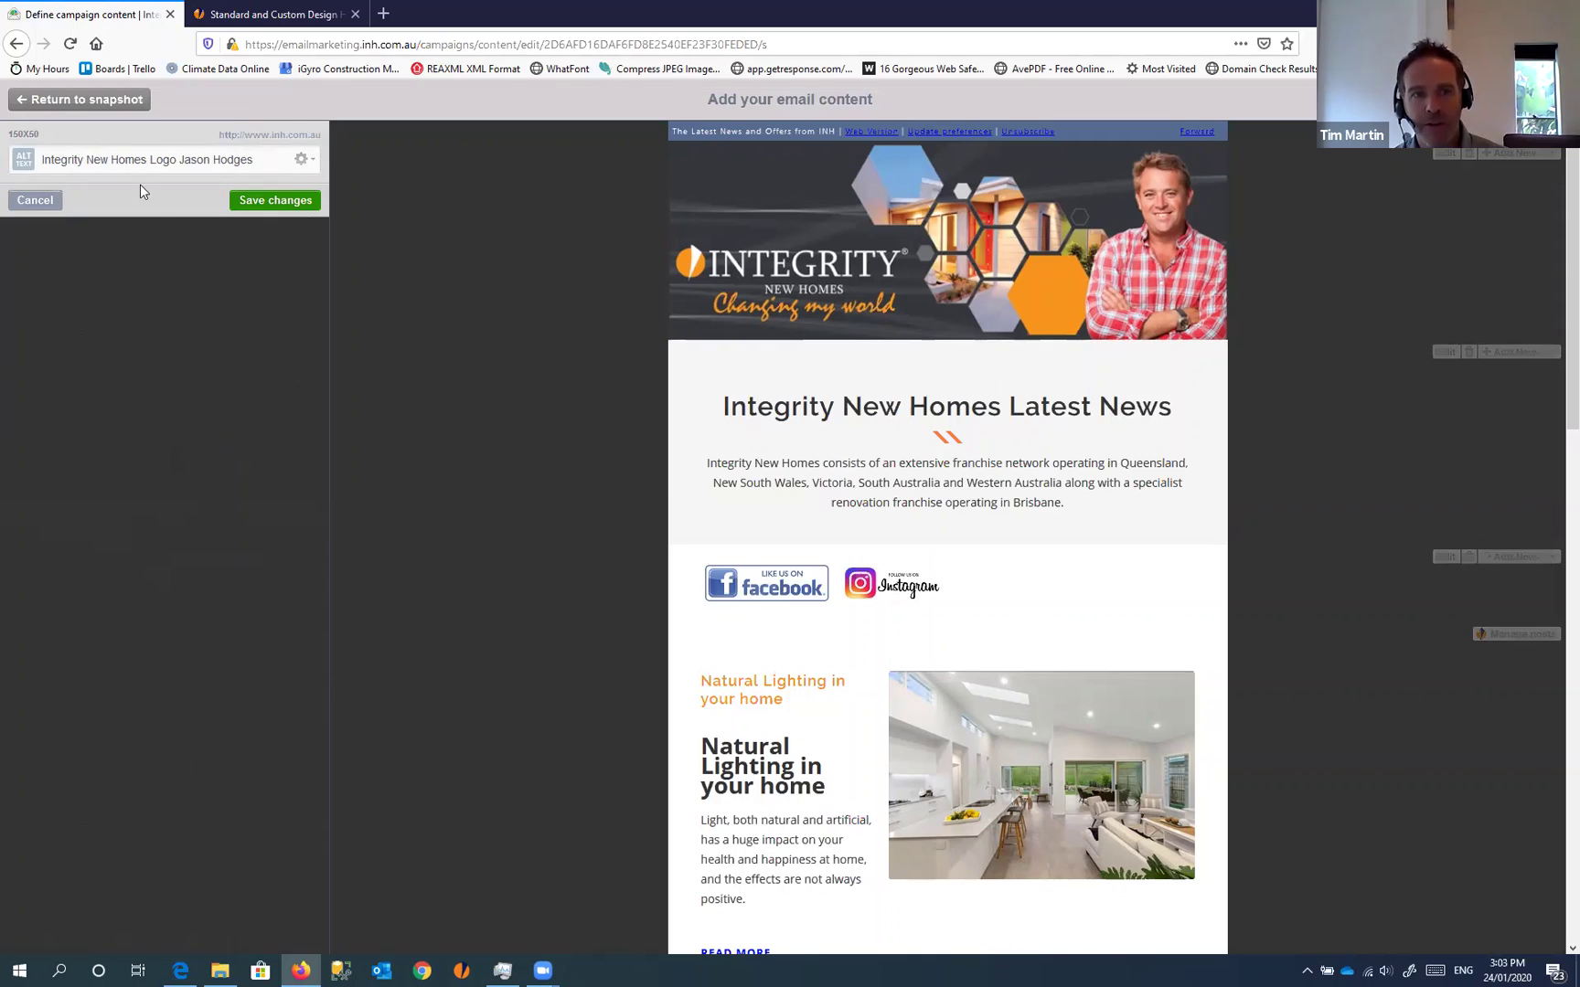
pyautogui.click(305, 161)
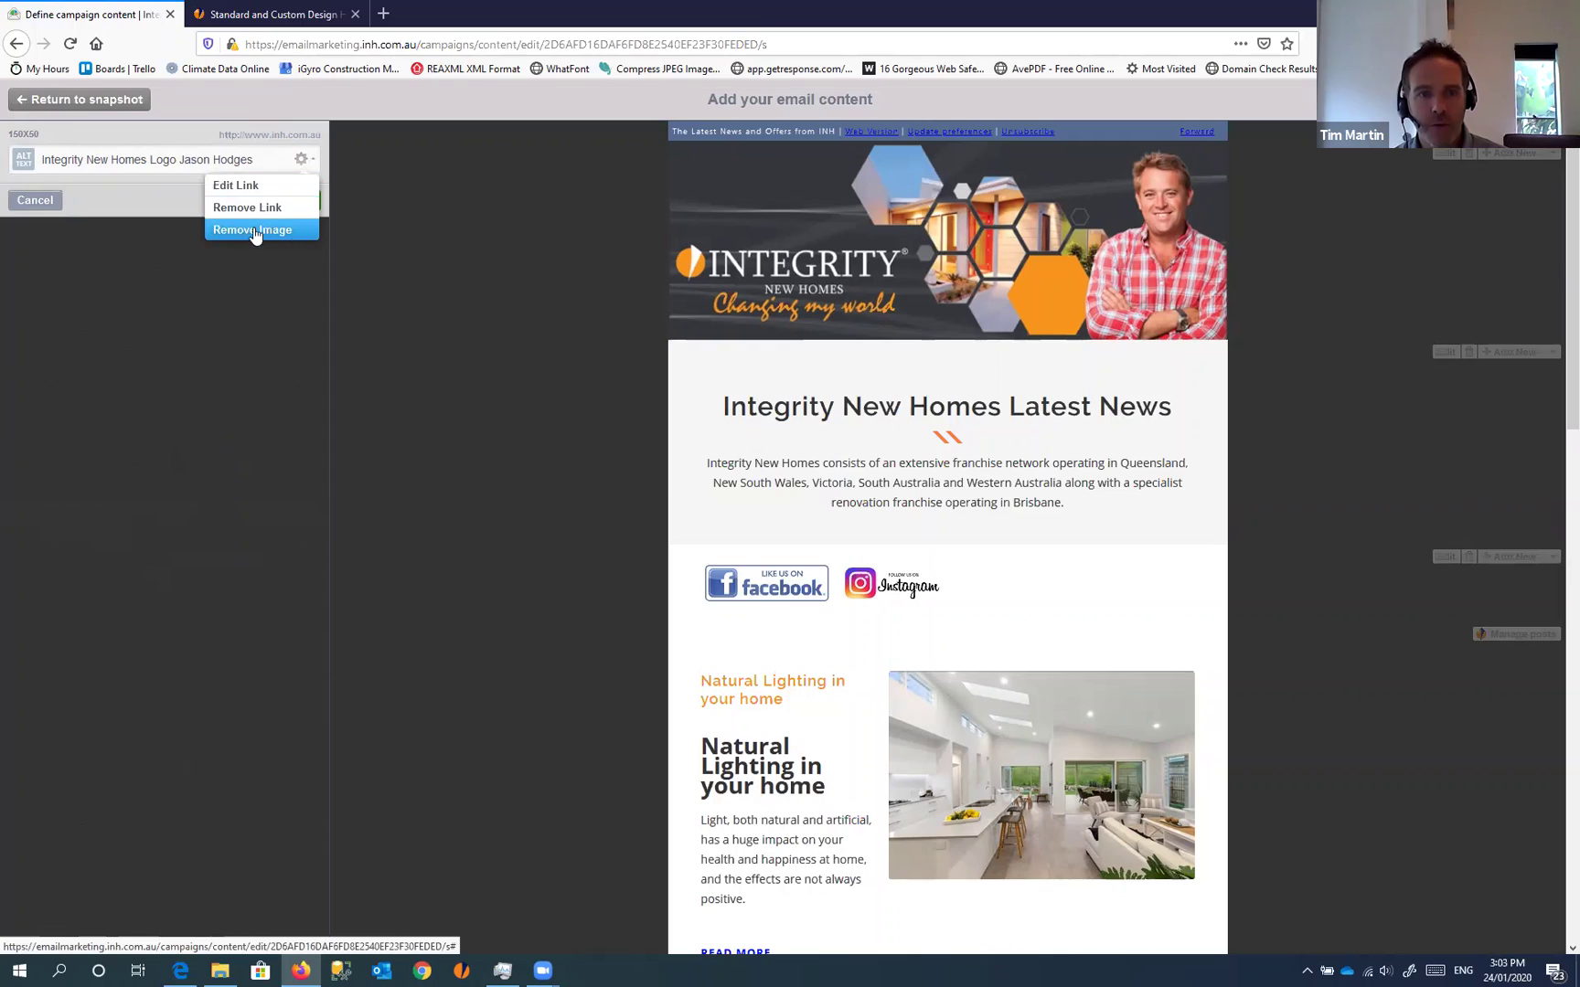
pyautogui.click(303, 159)
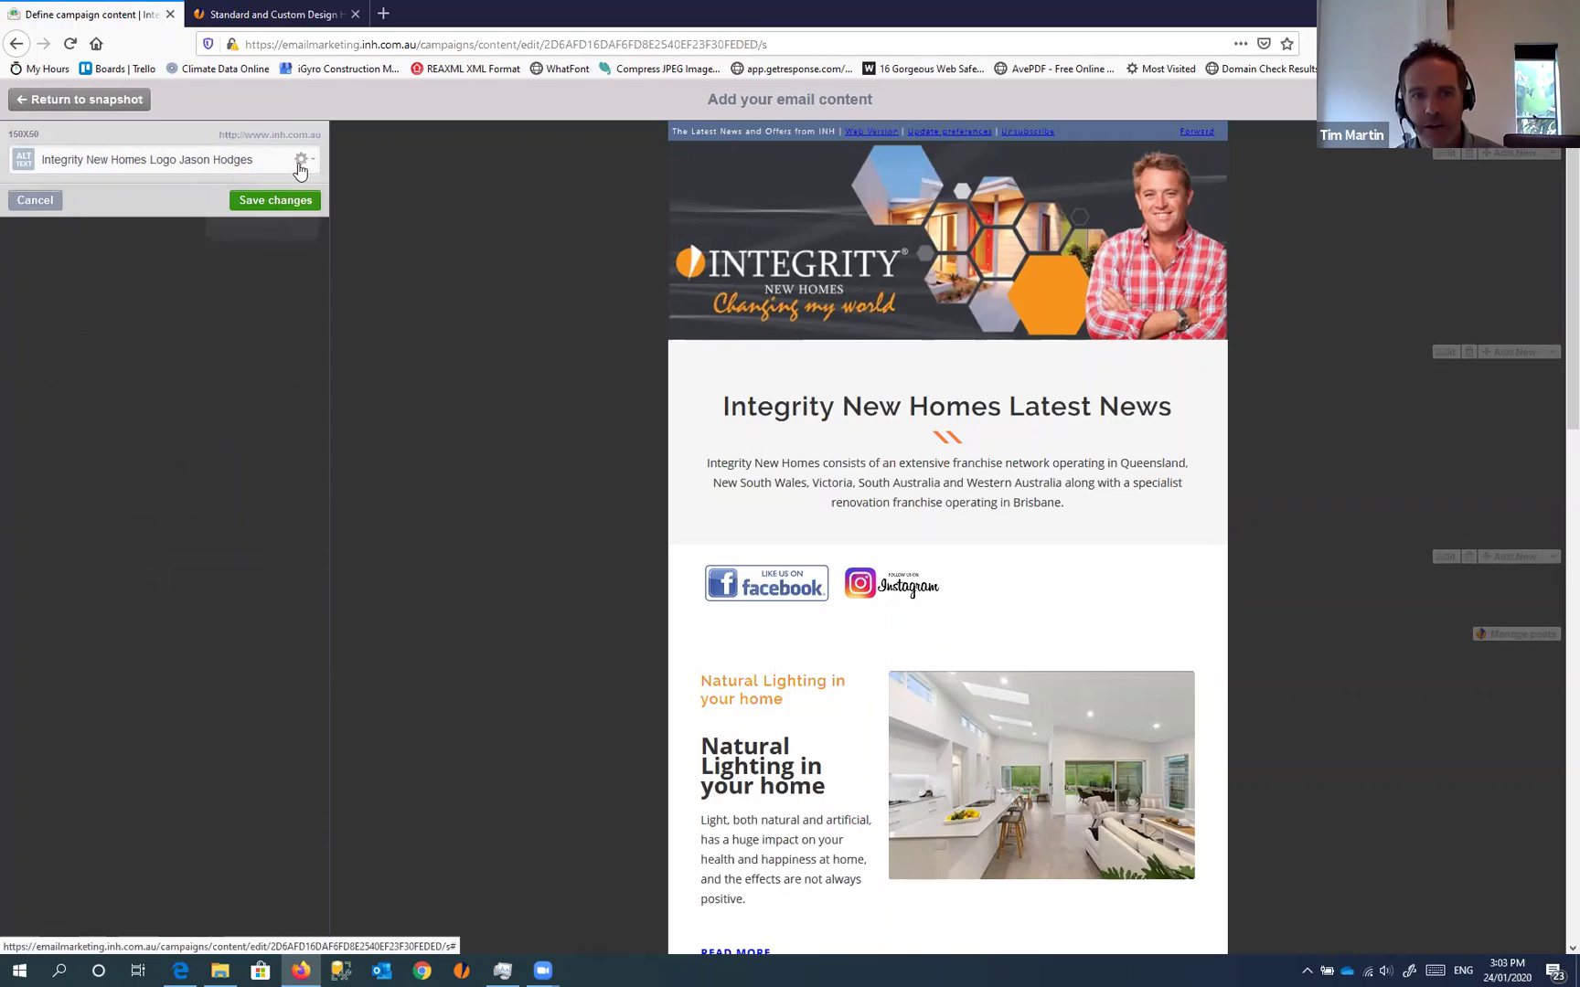
pyautogui.click(303, 160)
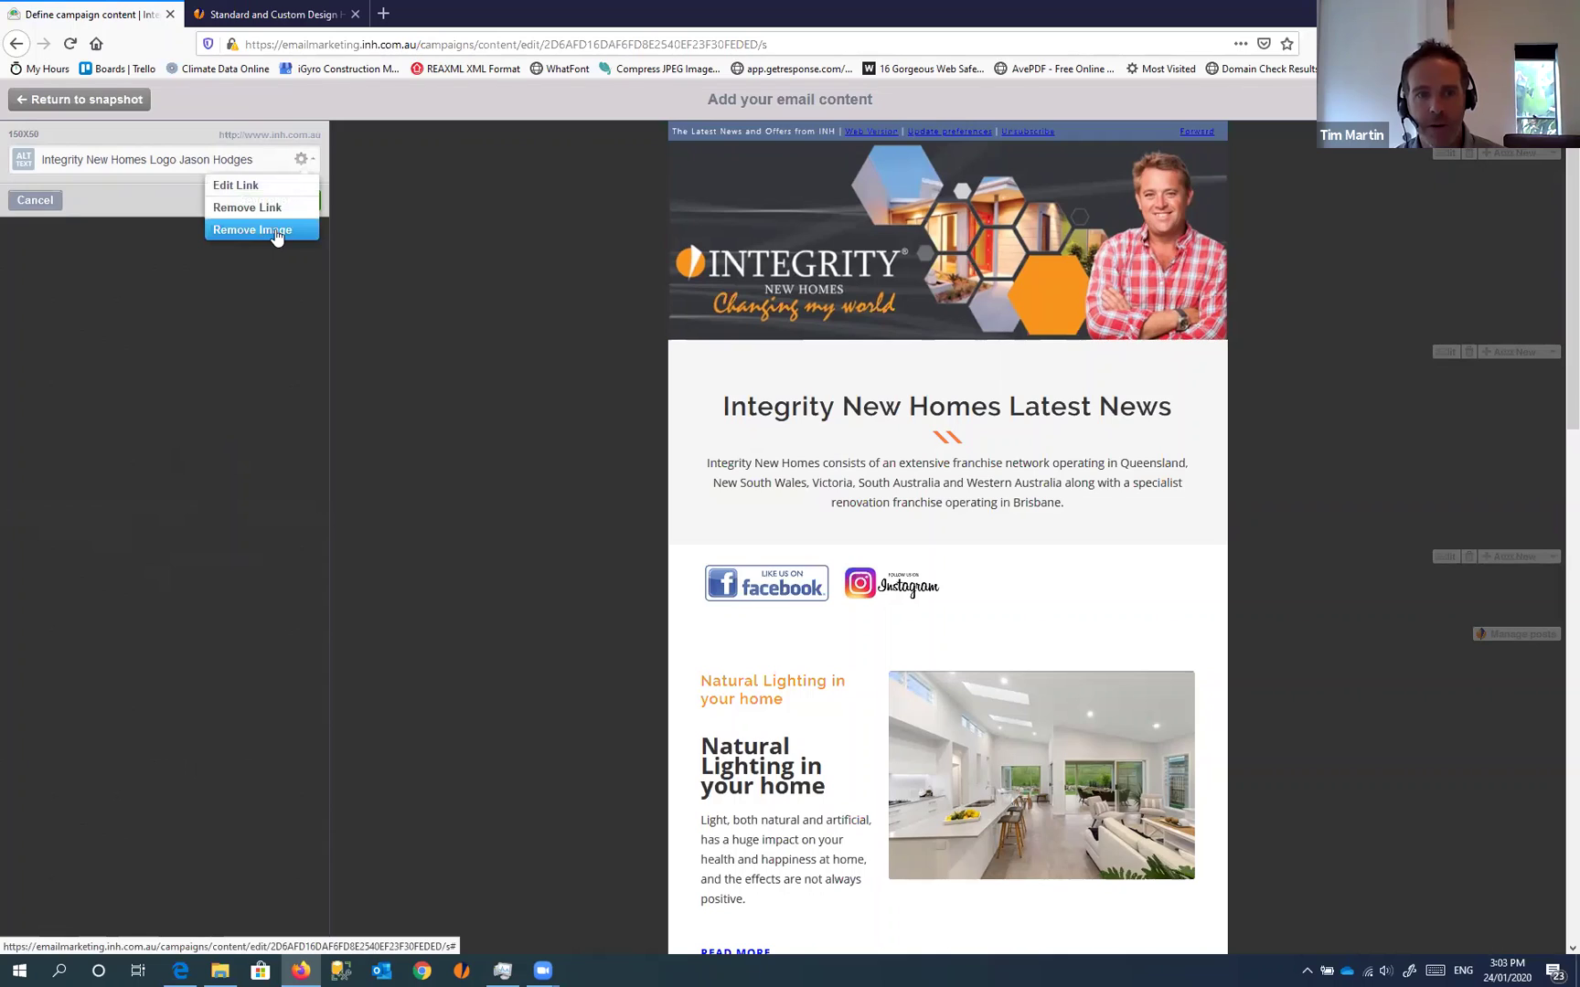
pyautogui.click(276, 231)
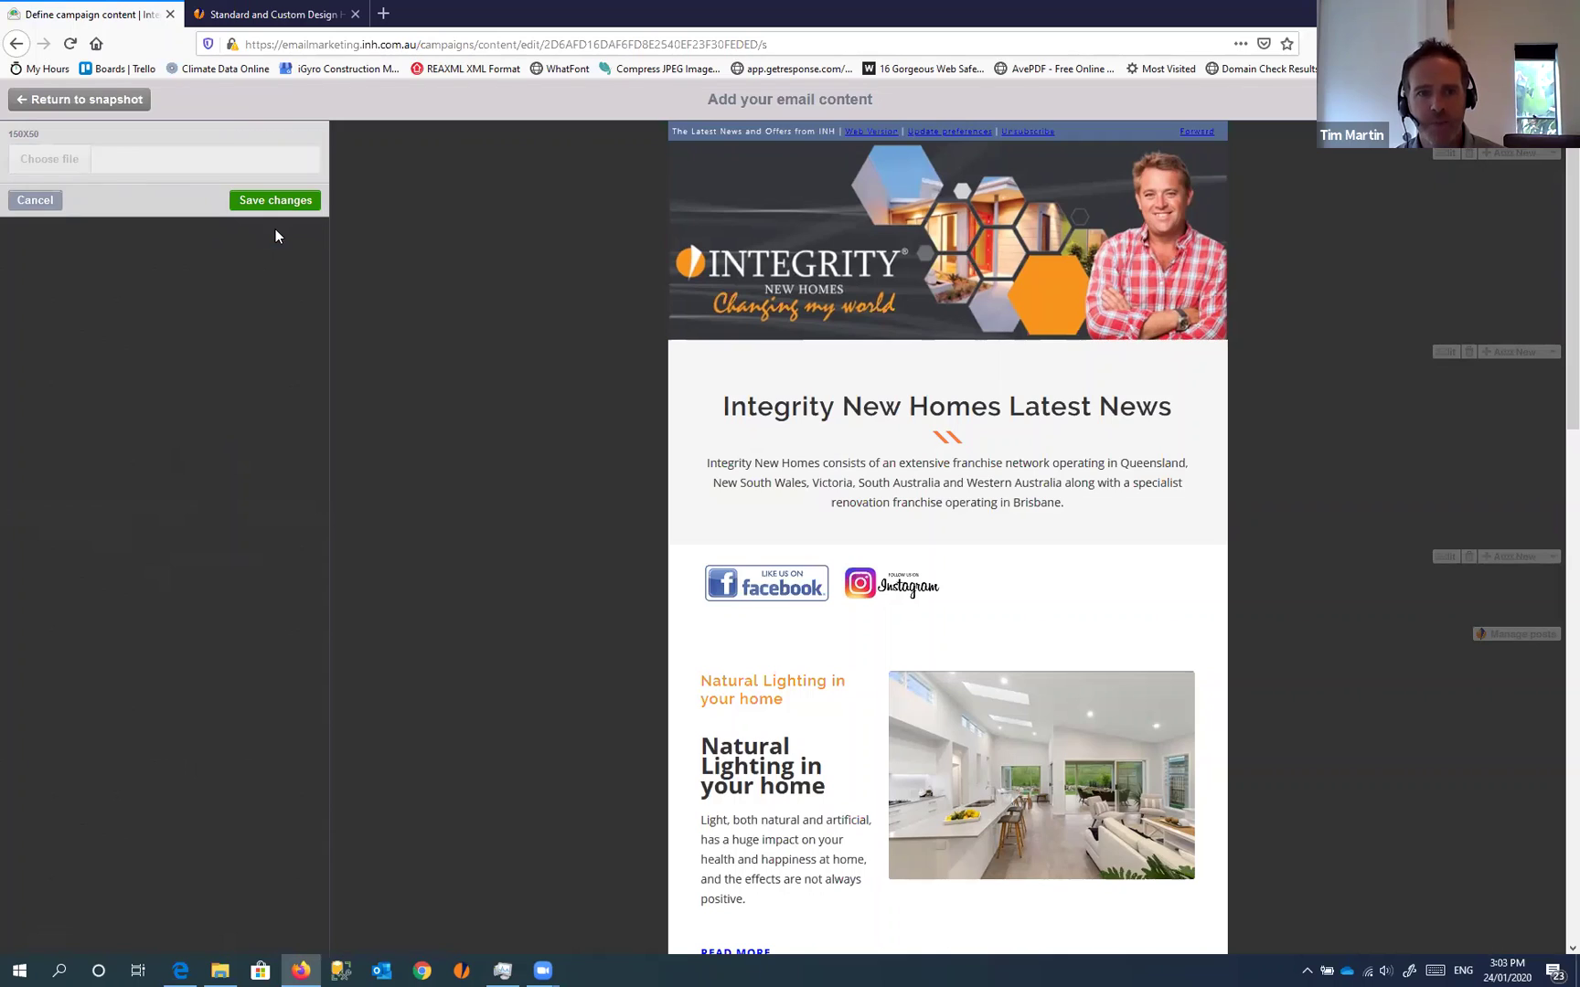
pyautogui.click(64, 169)
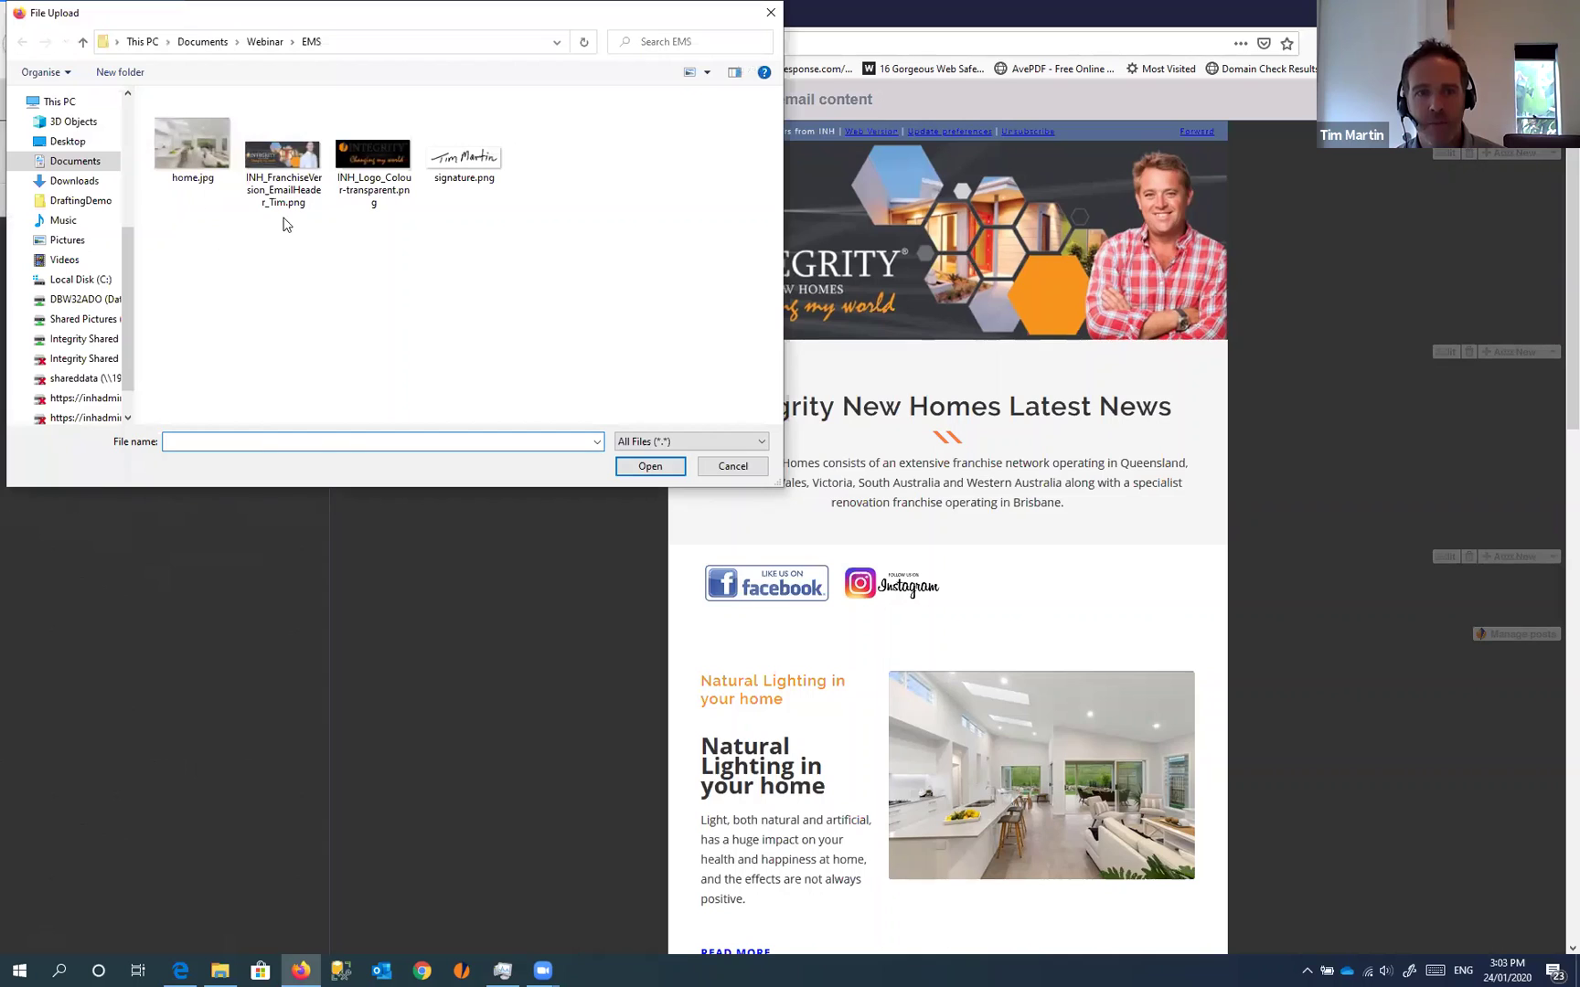
pyautogui.click(293, 164)
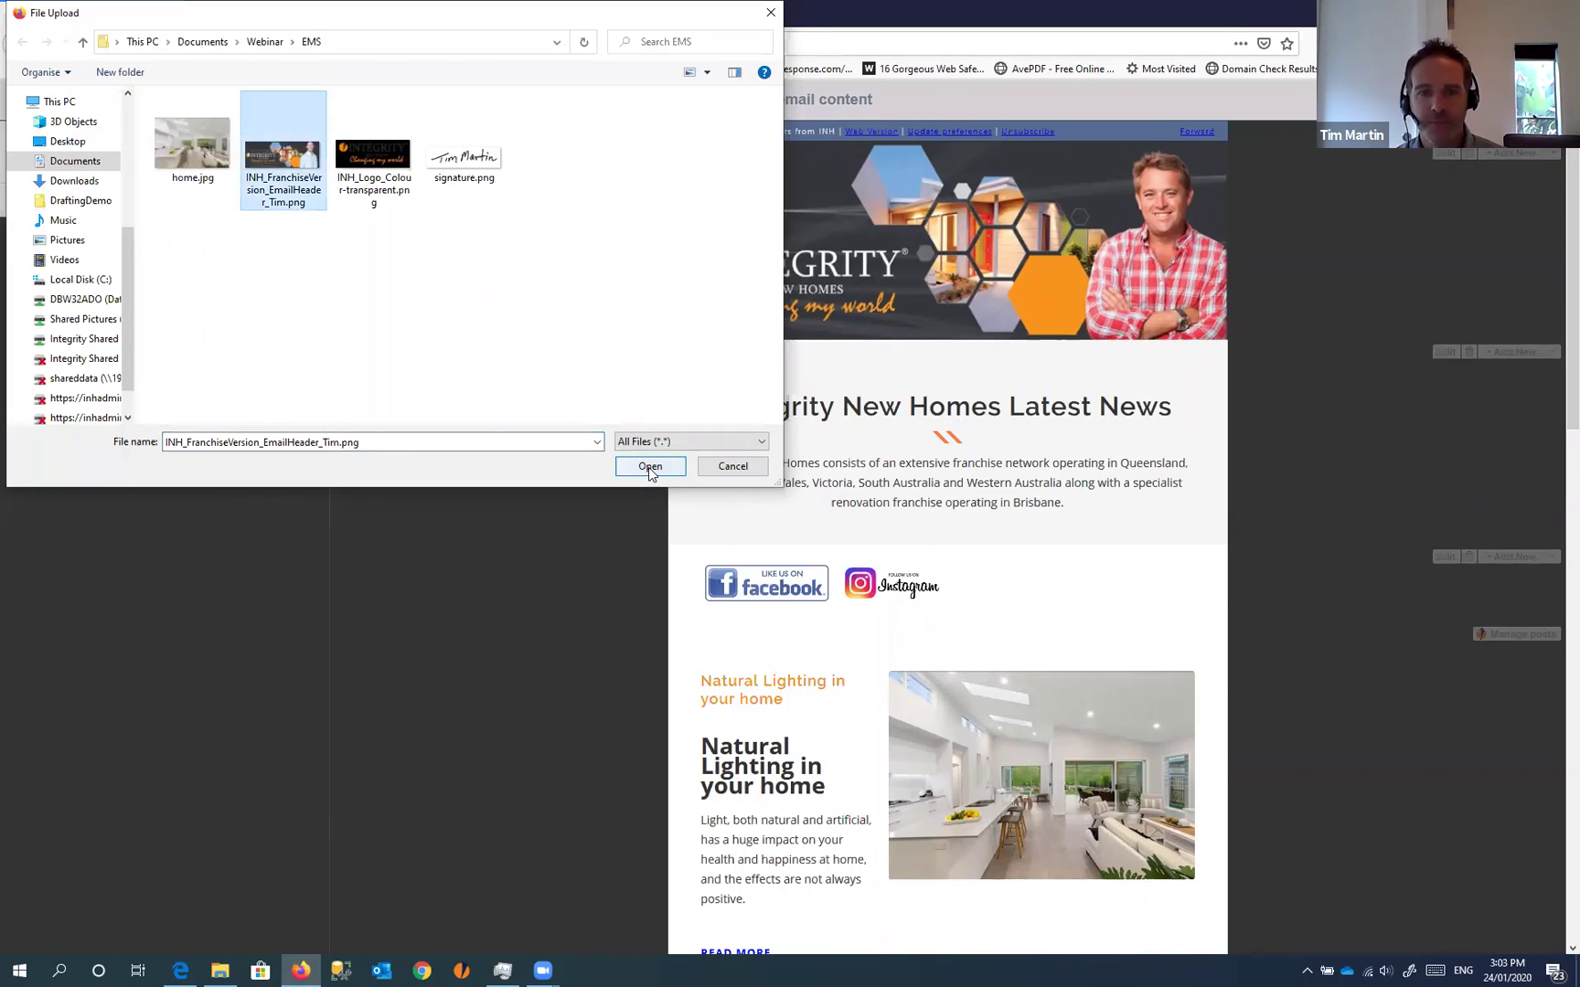
pyautogui.click(648, 468)
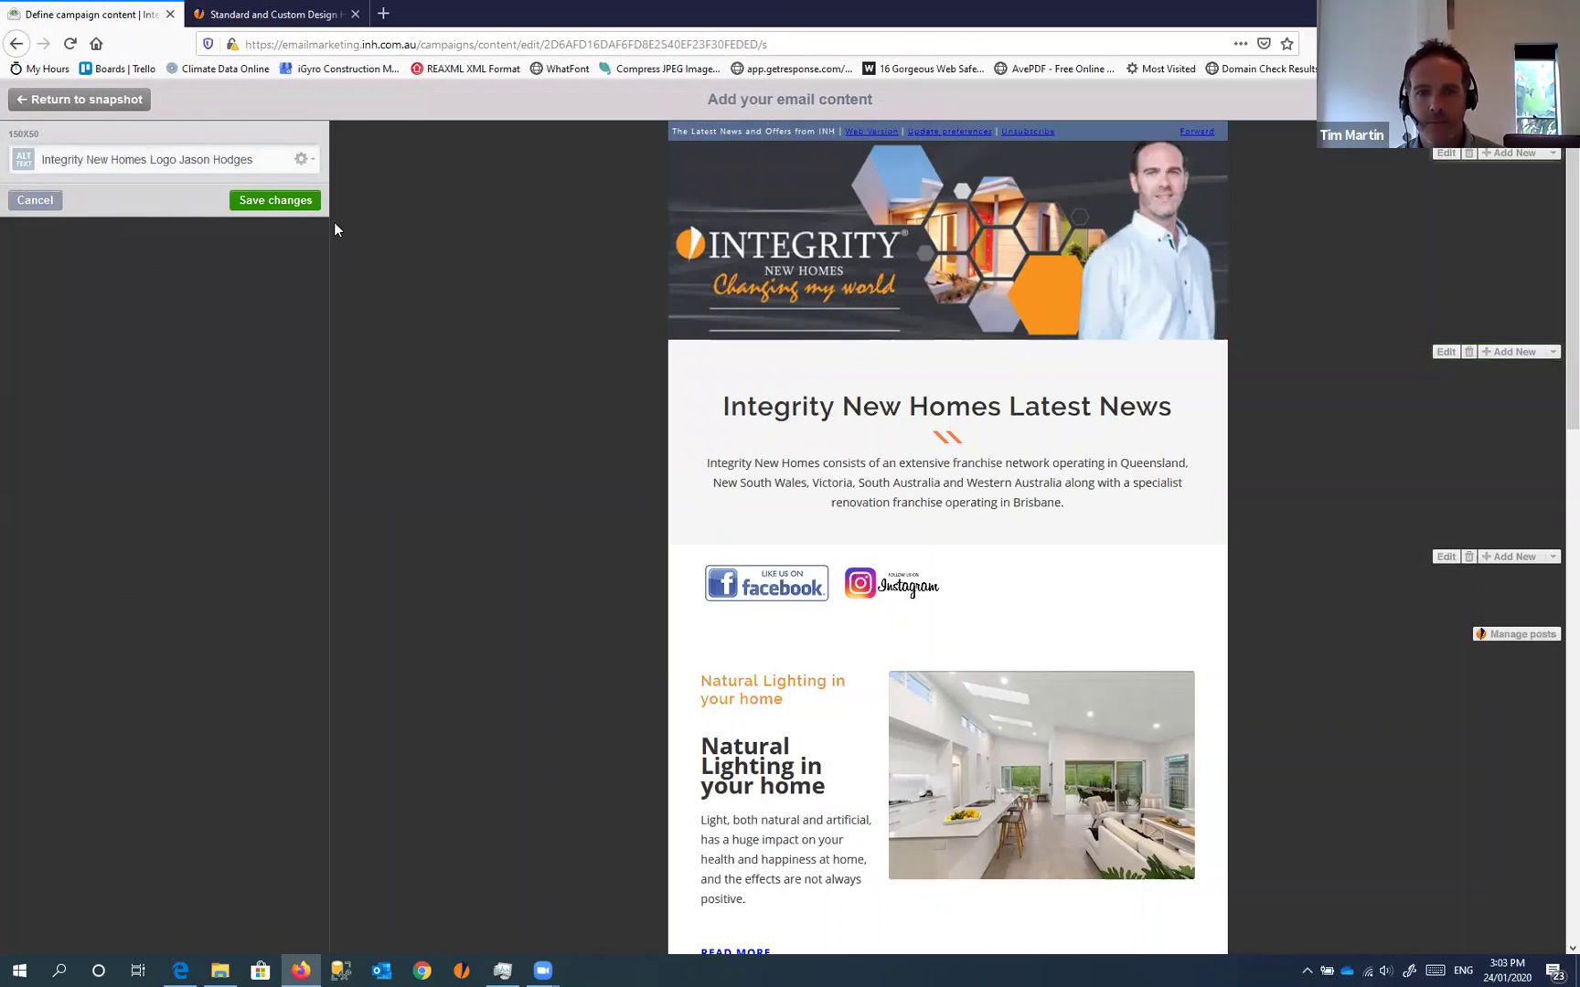
pyautogui.click(279, 202)
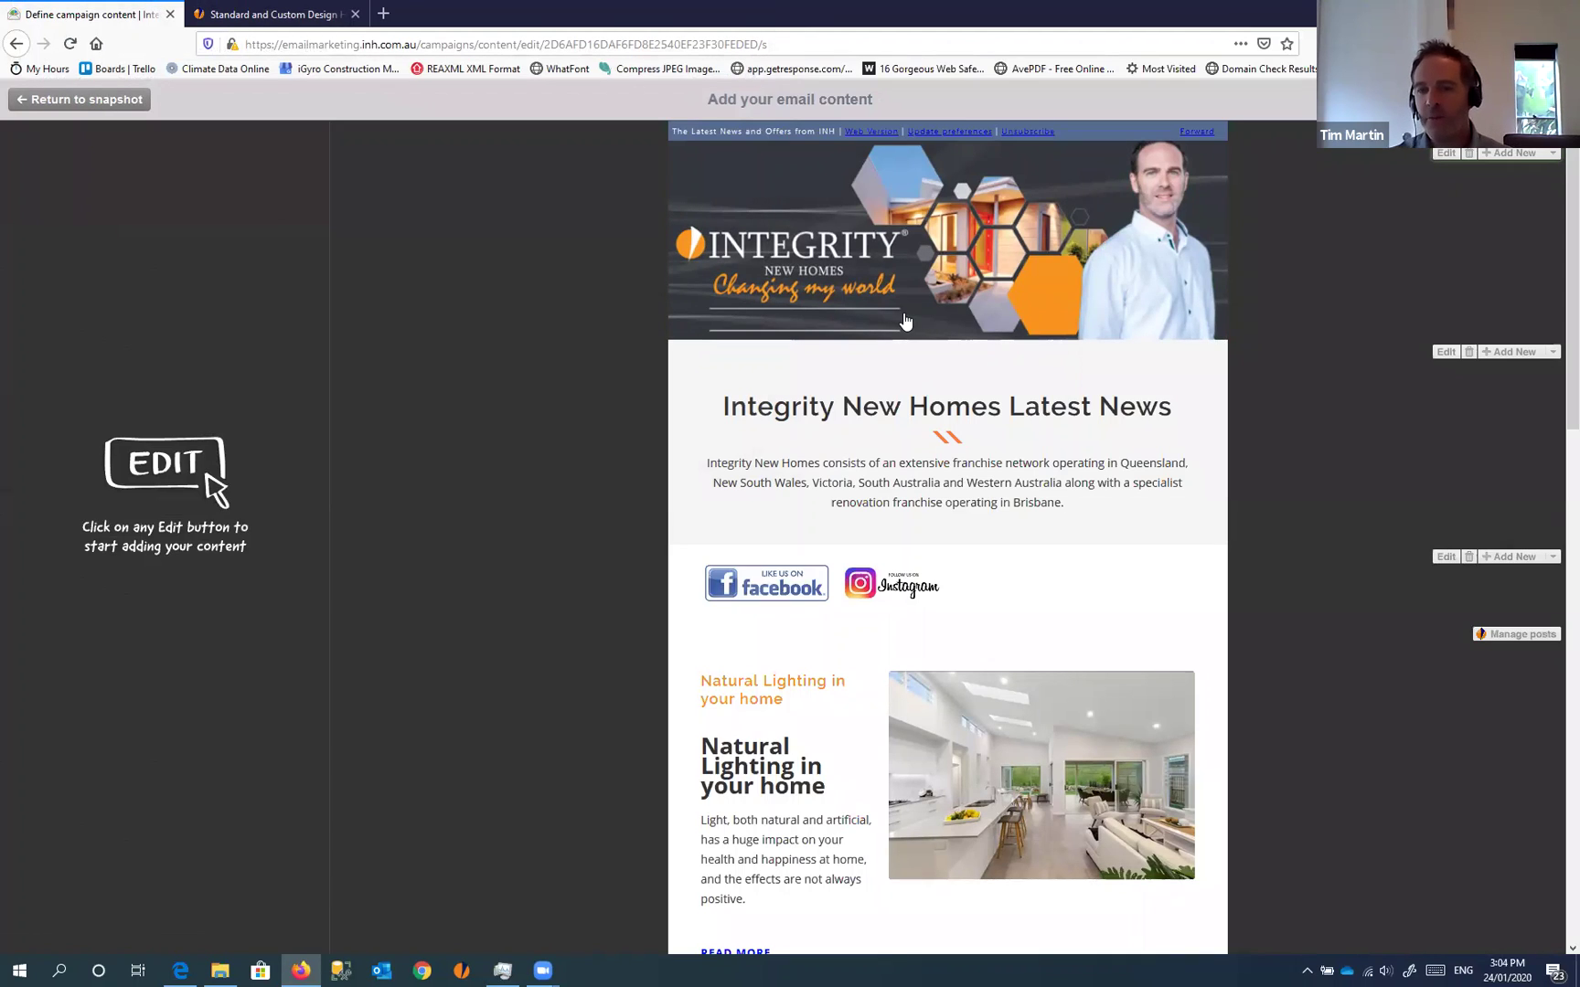
pyautogui.scroll(-5, 1054, 440)
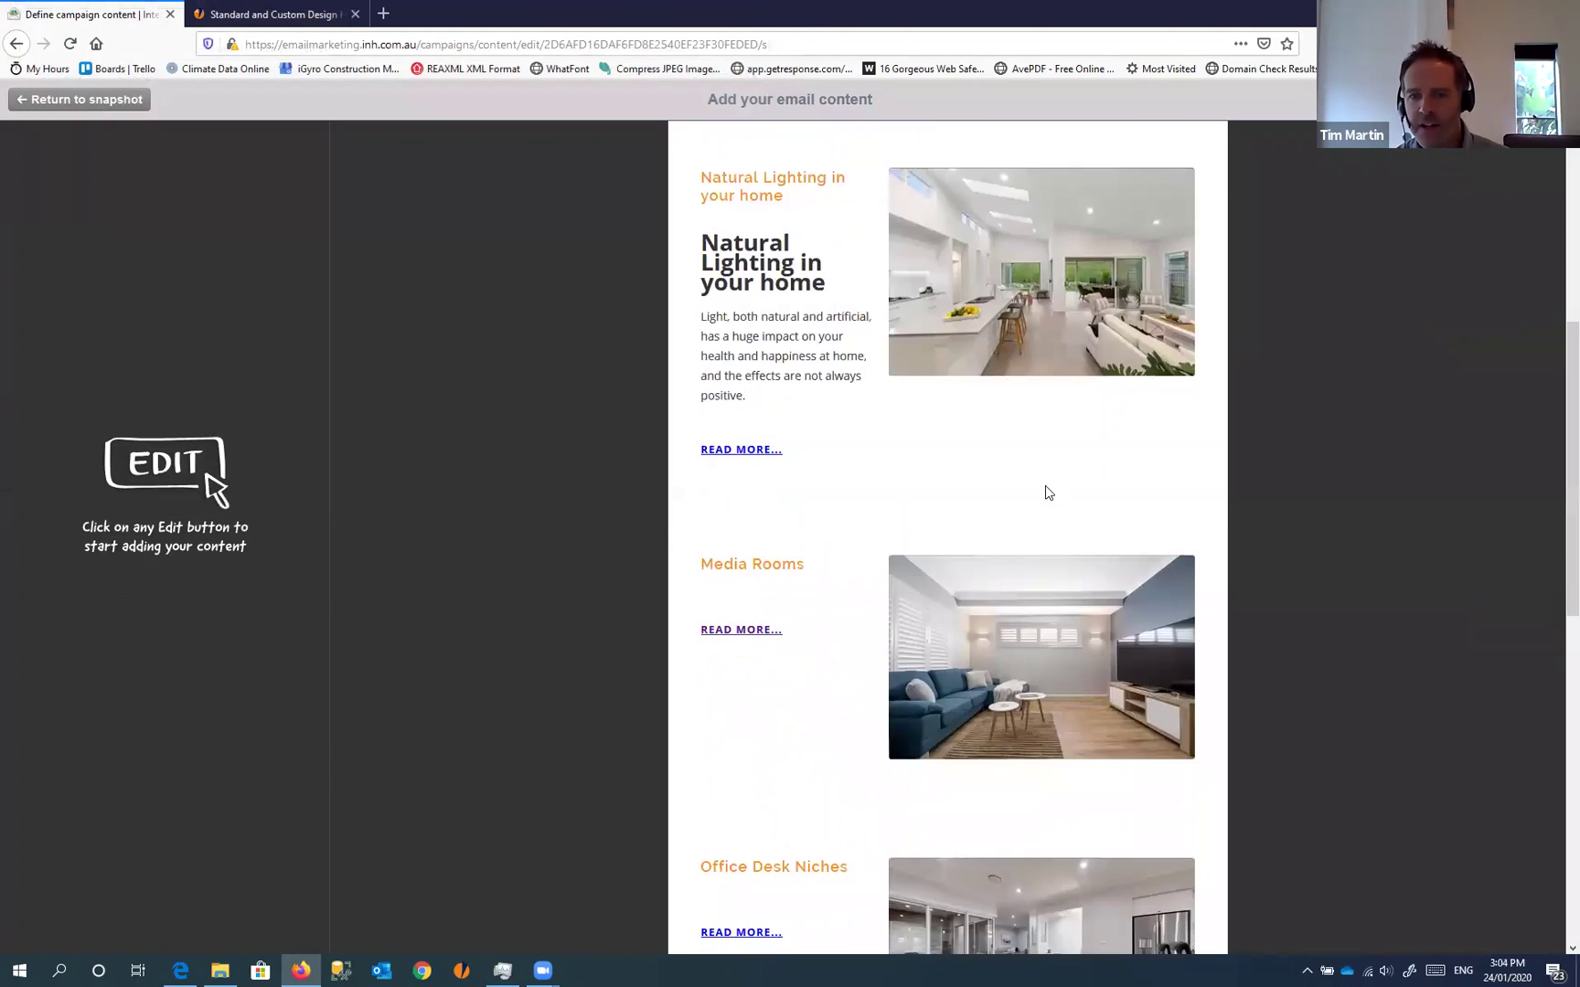
pyautogui.scroll(5, 1044, 490)
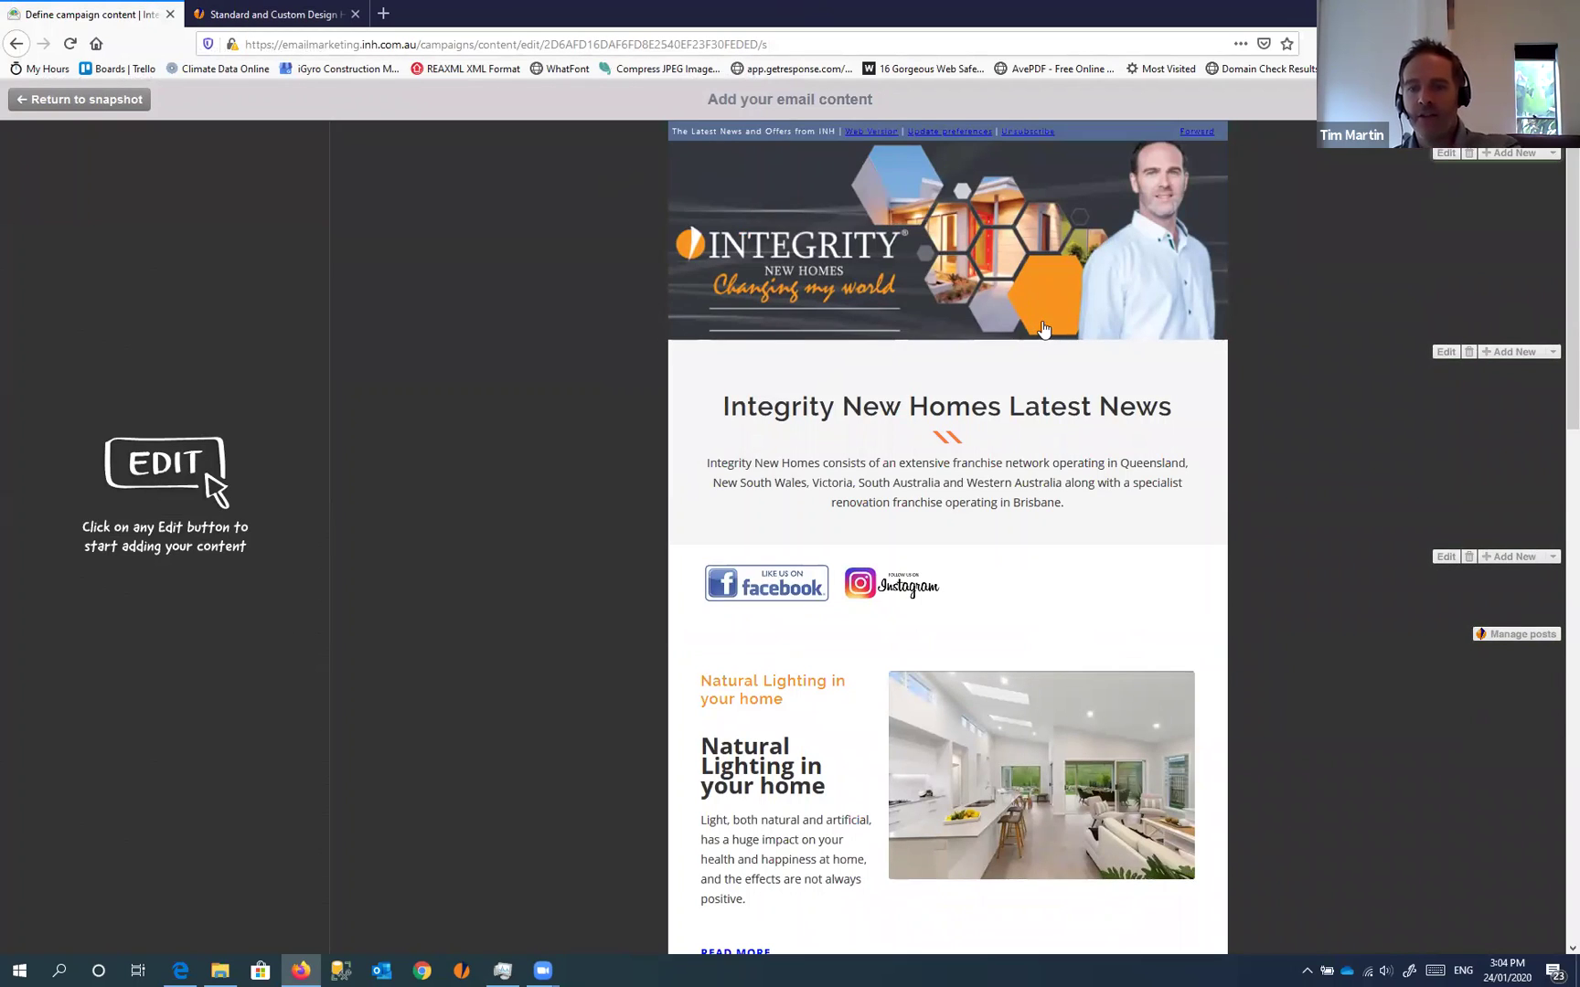
pyautogui.scroll(-3, 814, 494)
pyautogui.scroll(-5, 722, 474)
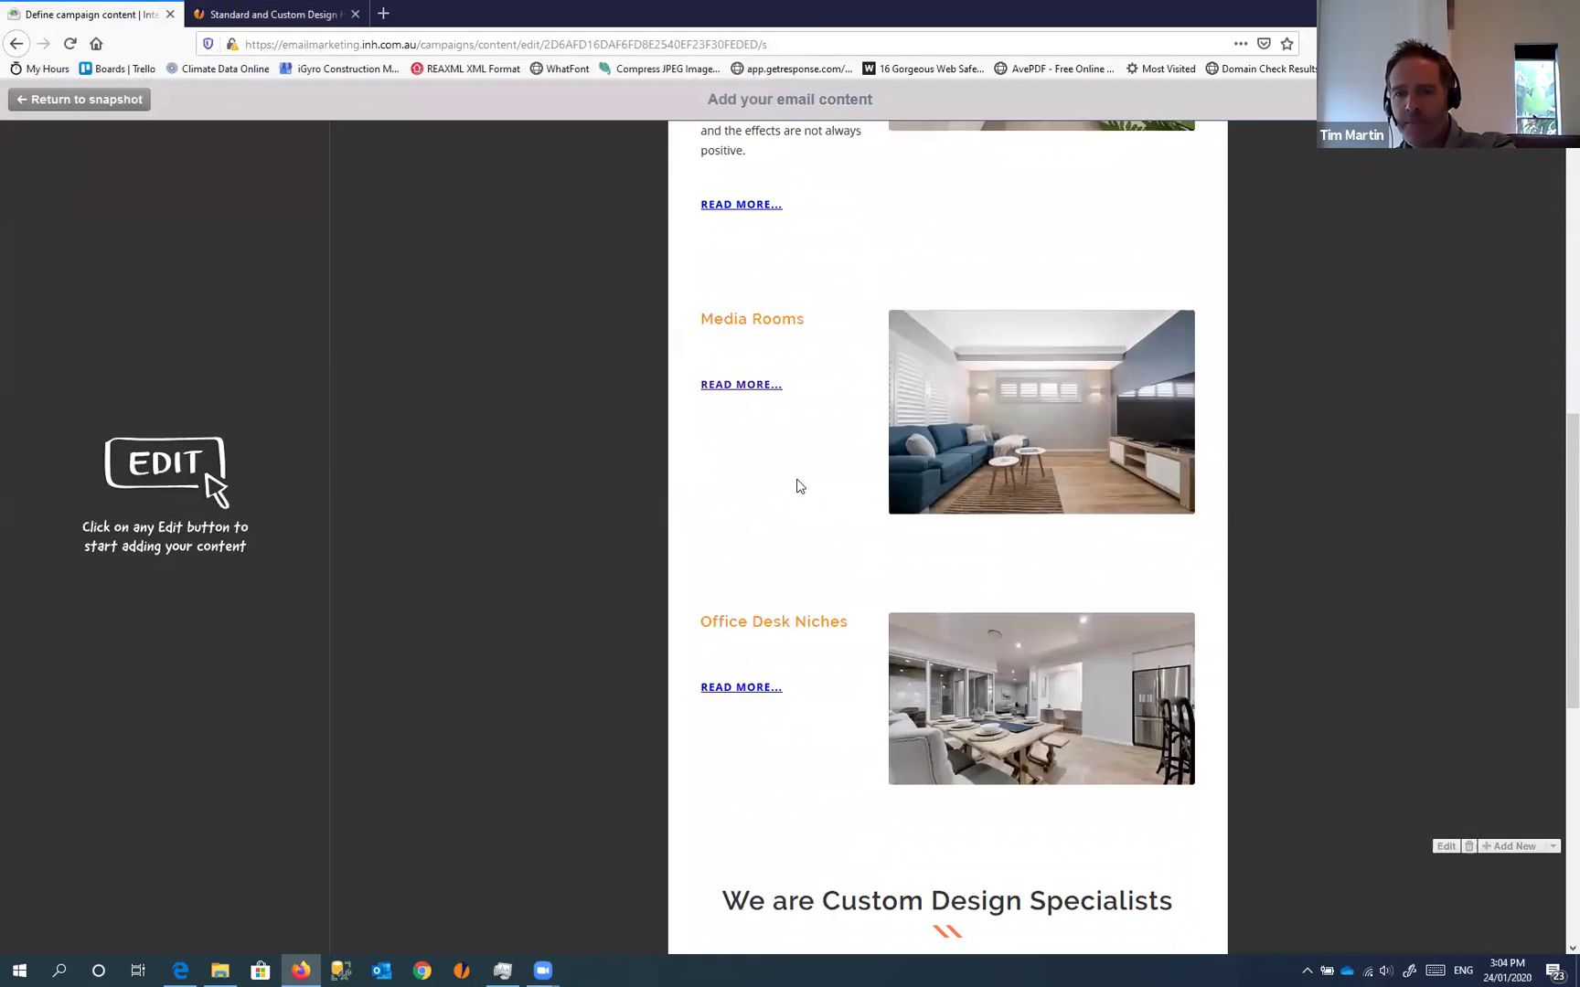
pyautogui.scroll(4, 986, 302)
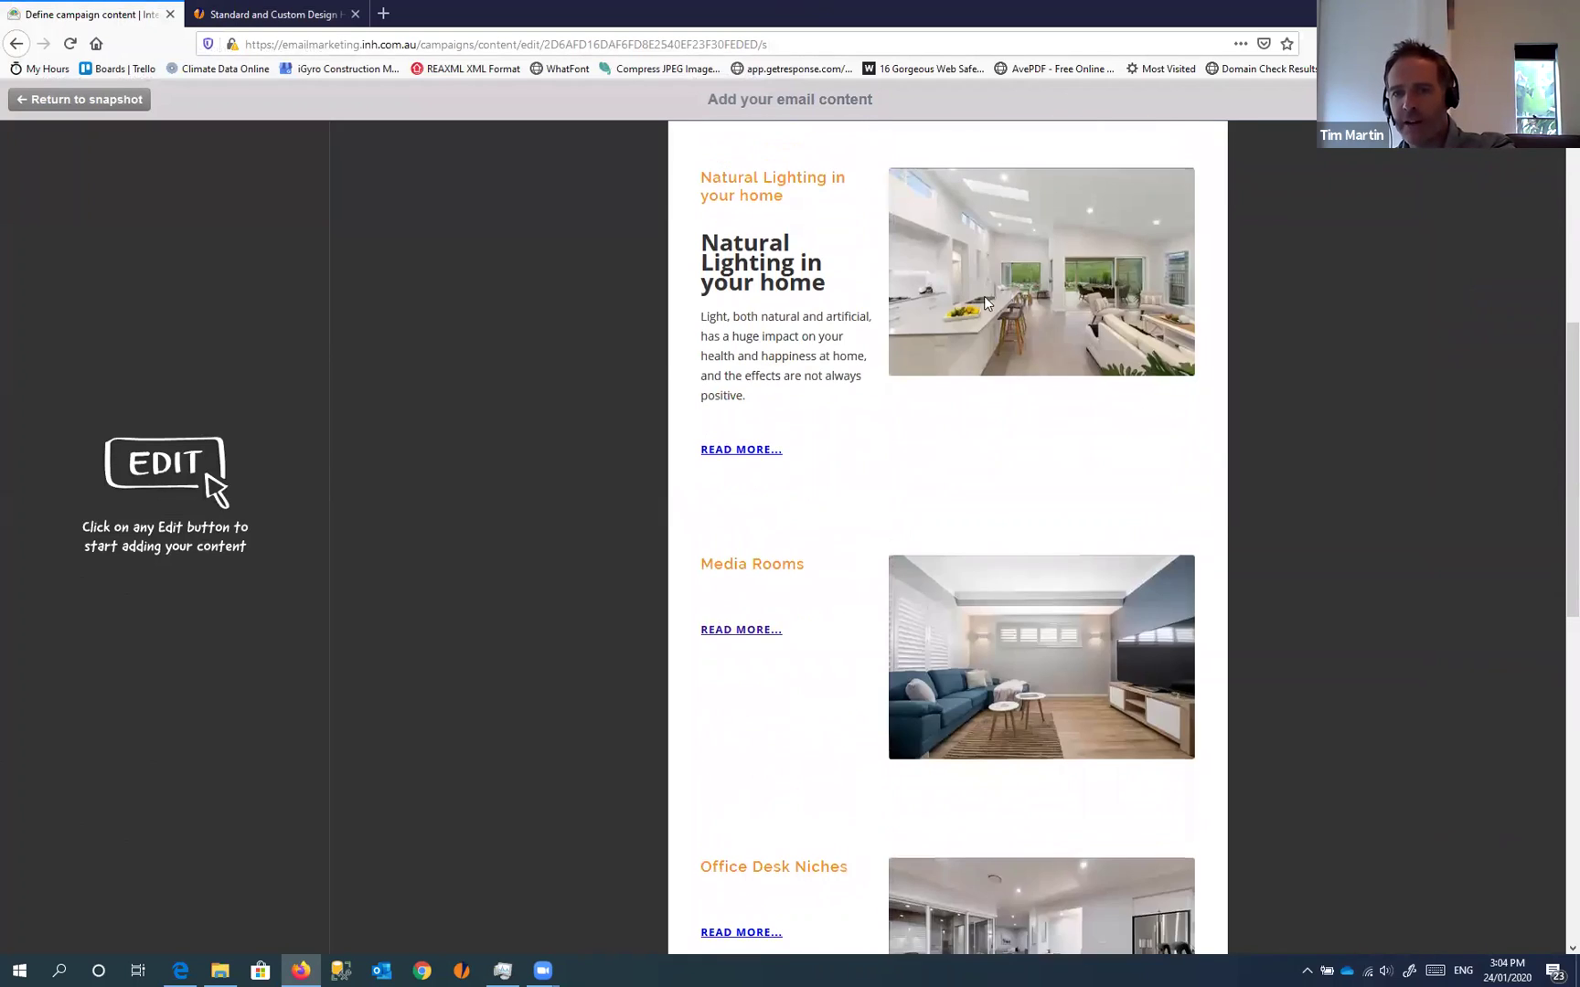
pyautogui.scroll(5, 1024, 396)
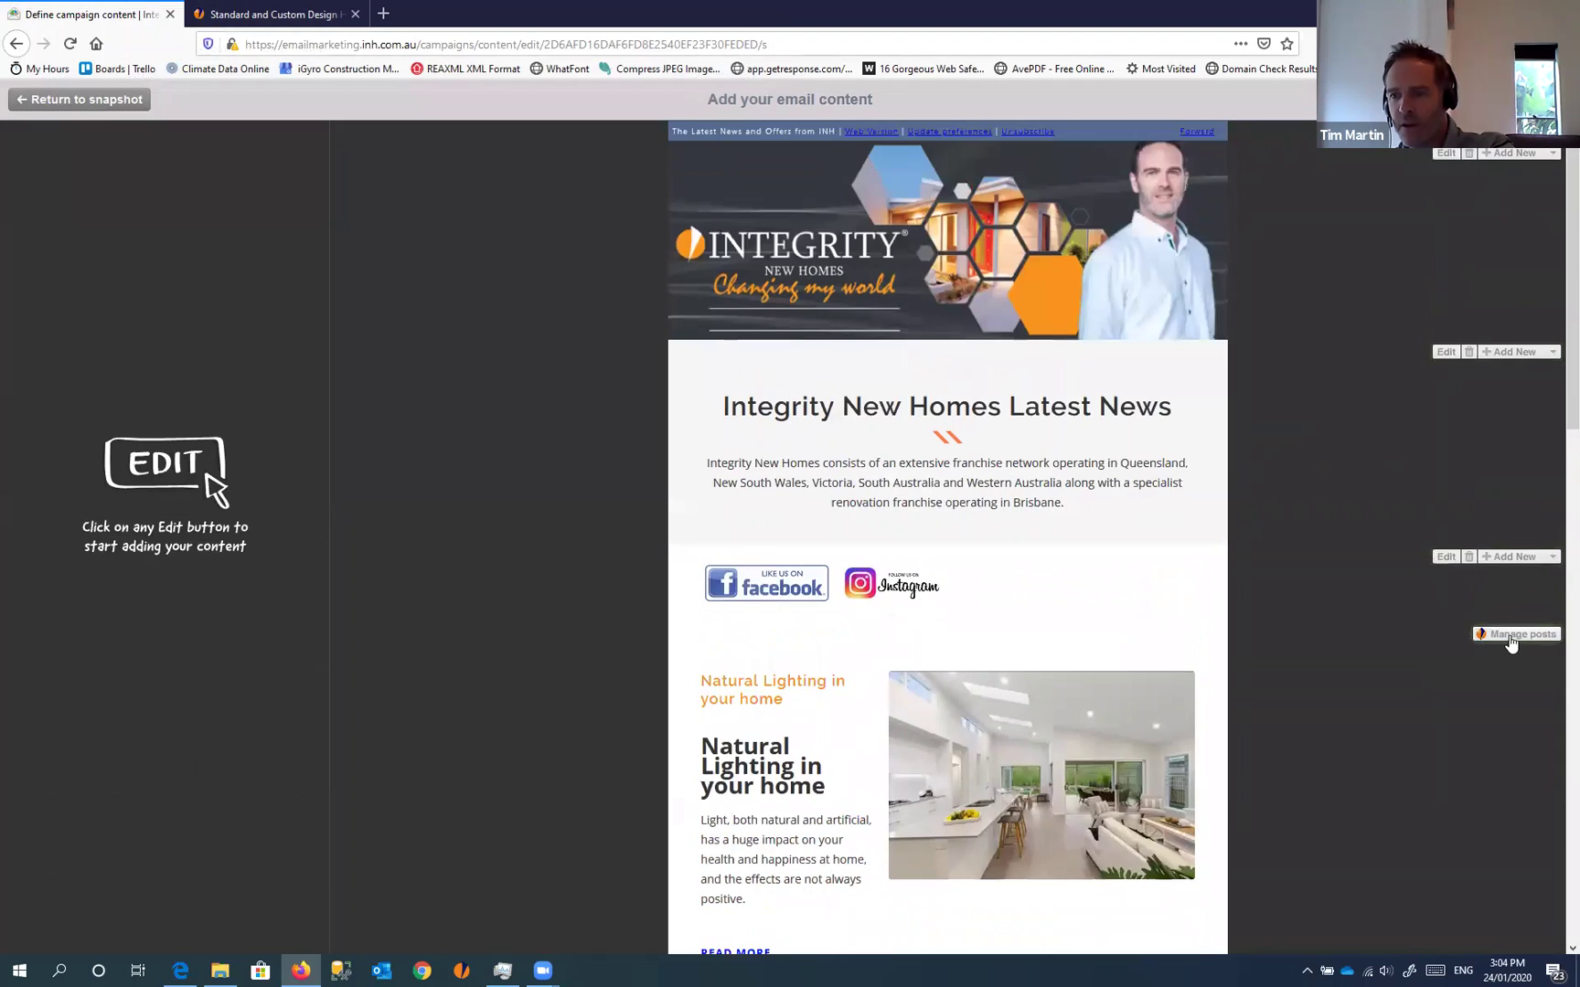
# Tick the Natural Lighting, Alfresco, Media Rooms, Office Desk Niches, Butlers Pantries and Kitchen Design feed posts
pyautogui.click(1515, 635)
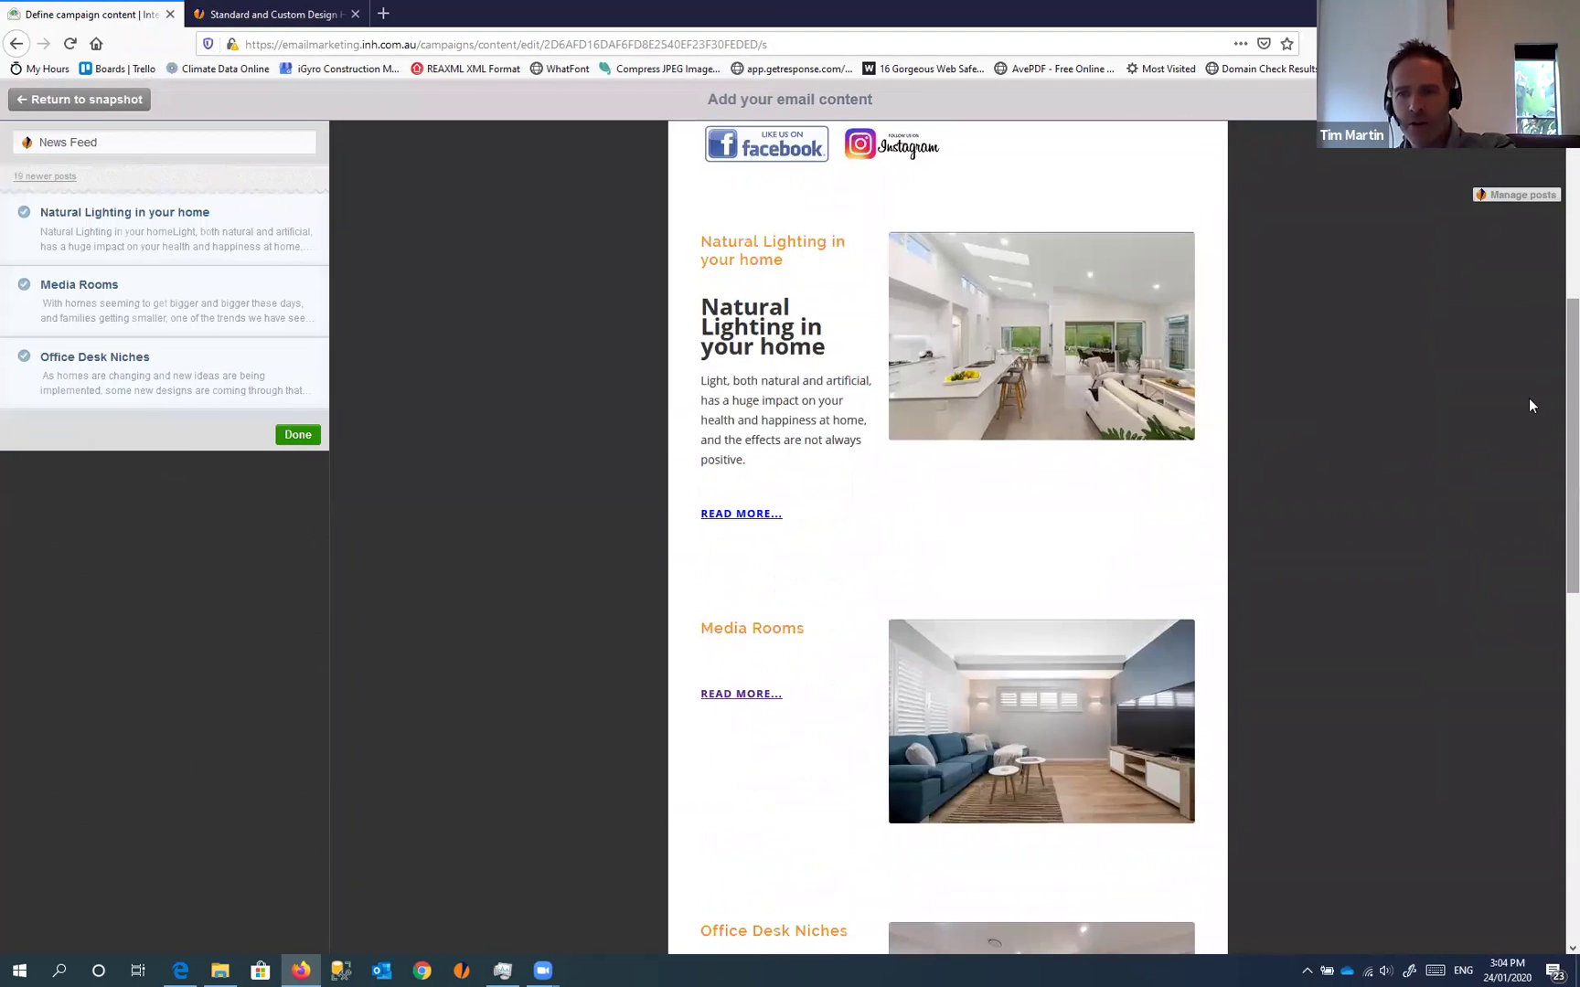
pyautogui.click(53, 175)
pyautogui.click(24, 182)
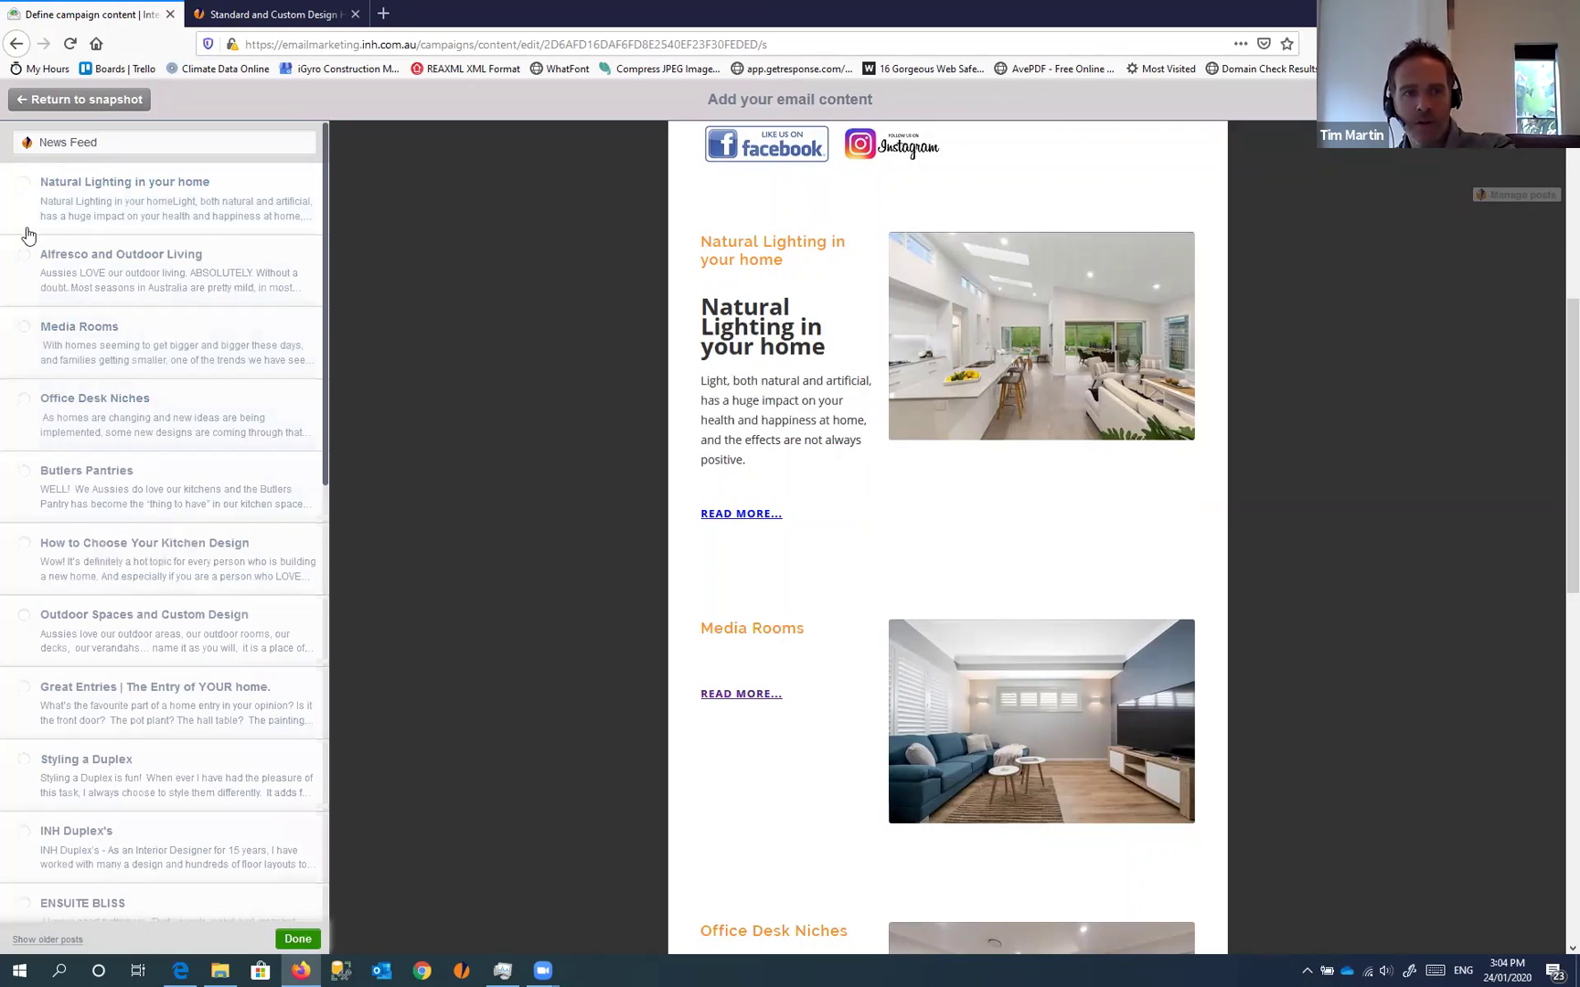
pyautogui.click(24, 256)
pyautogui.click(24, 326)
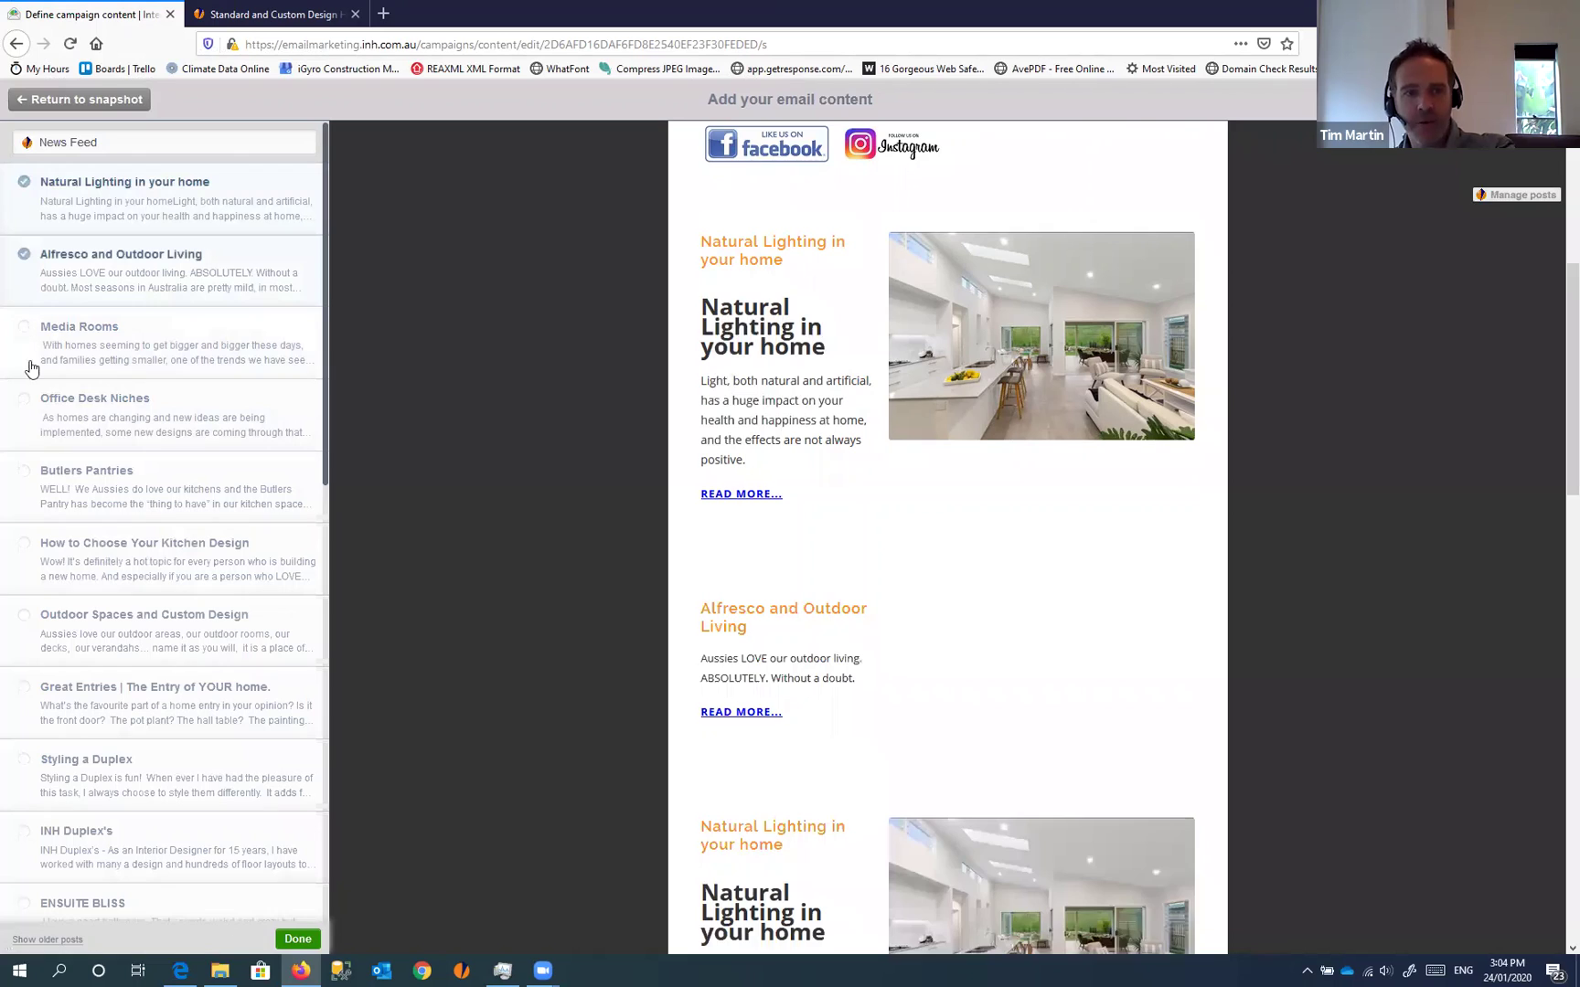
pyautogui.click(24, 399)
pyautogui.click(25, 473)
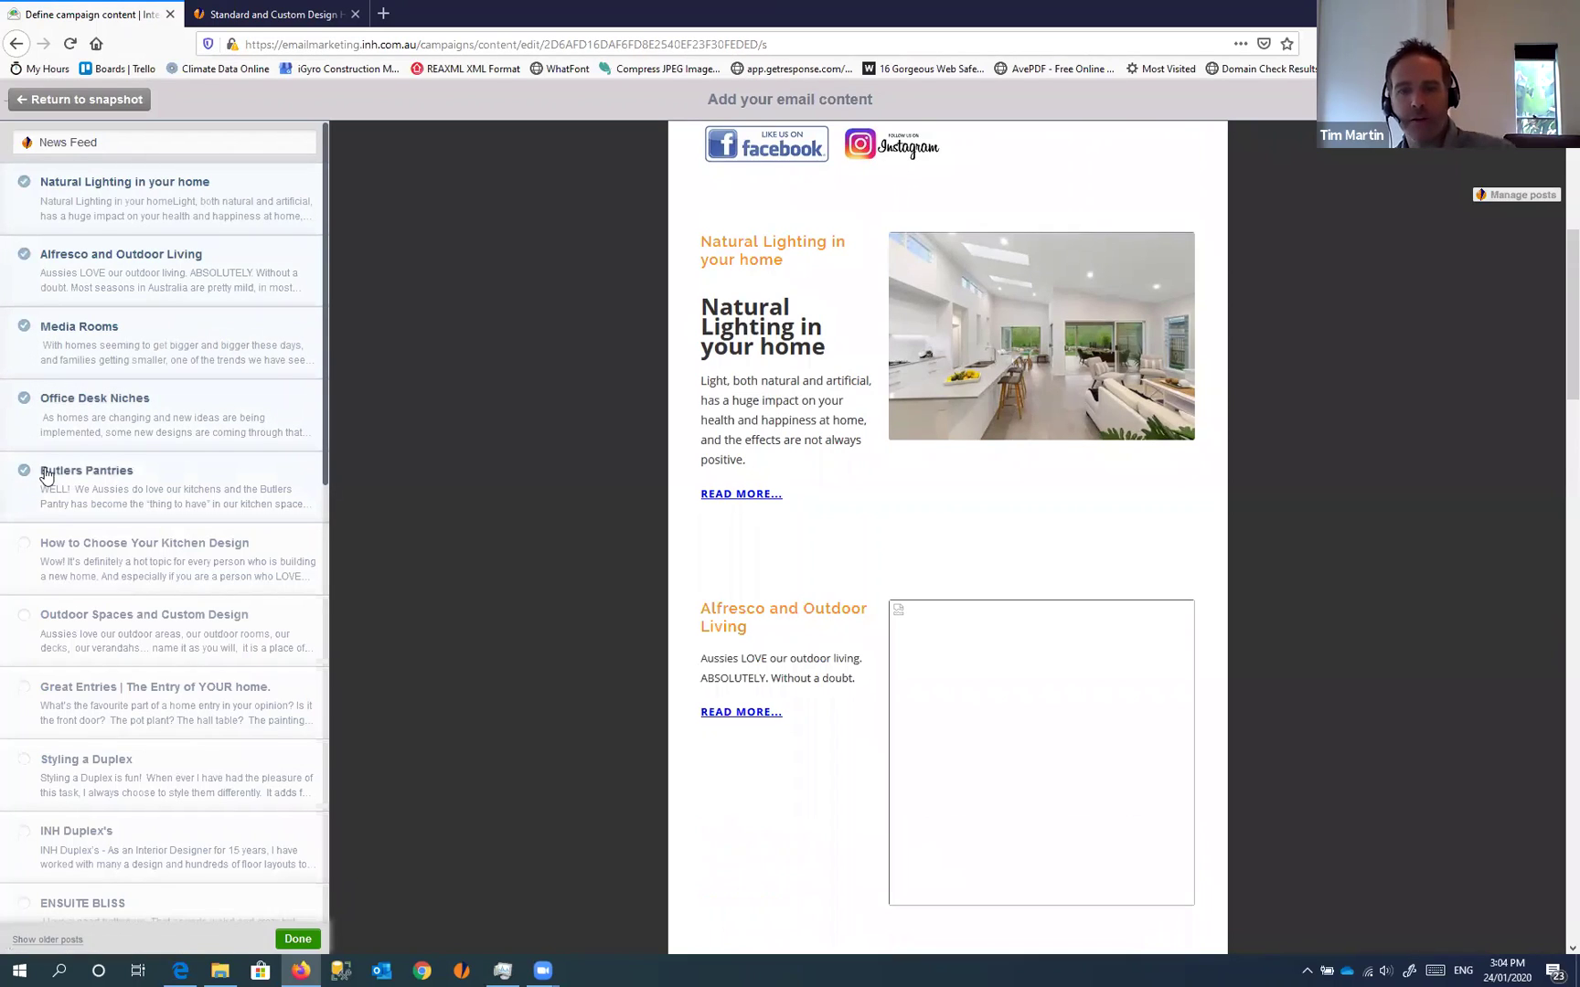
pyautogui.click(25, 547)
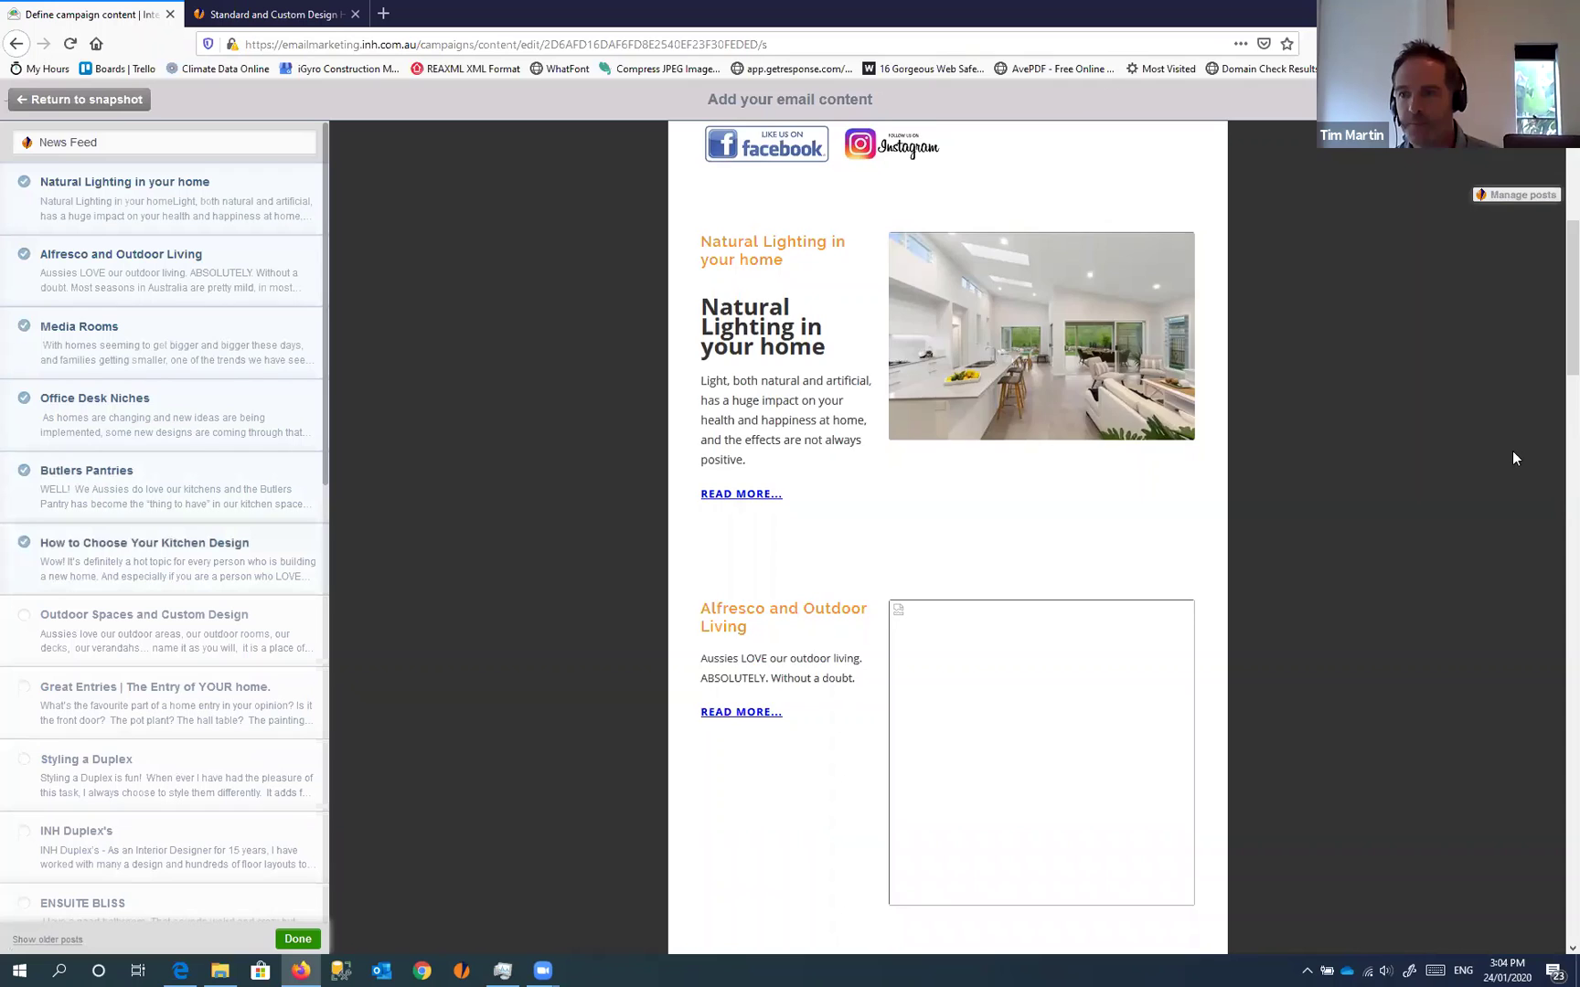
pyautogui.scroll(-15, 1499, 444)
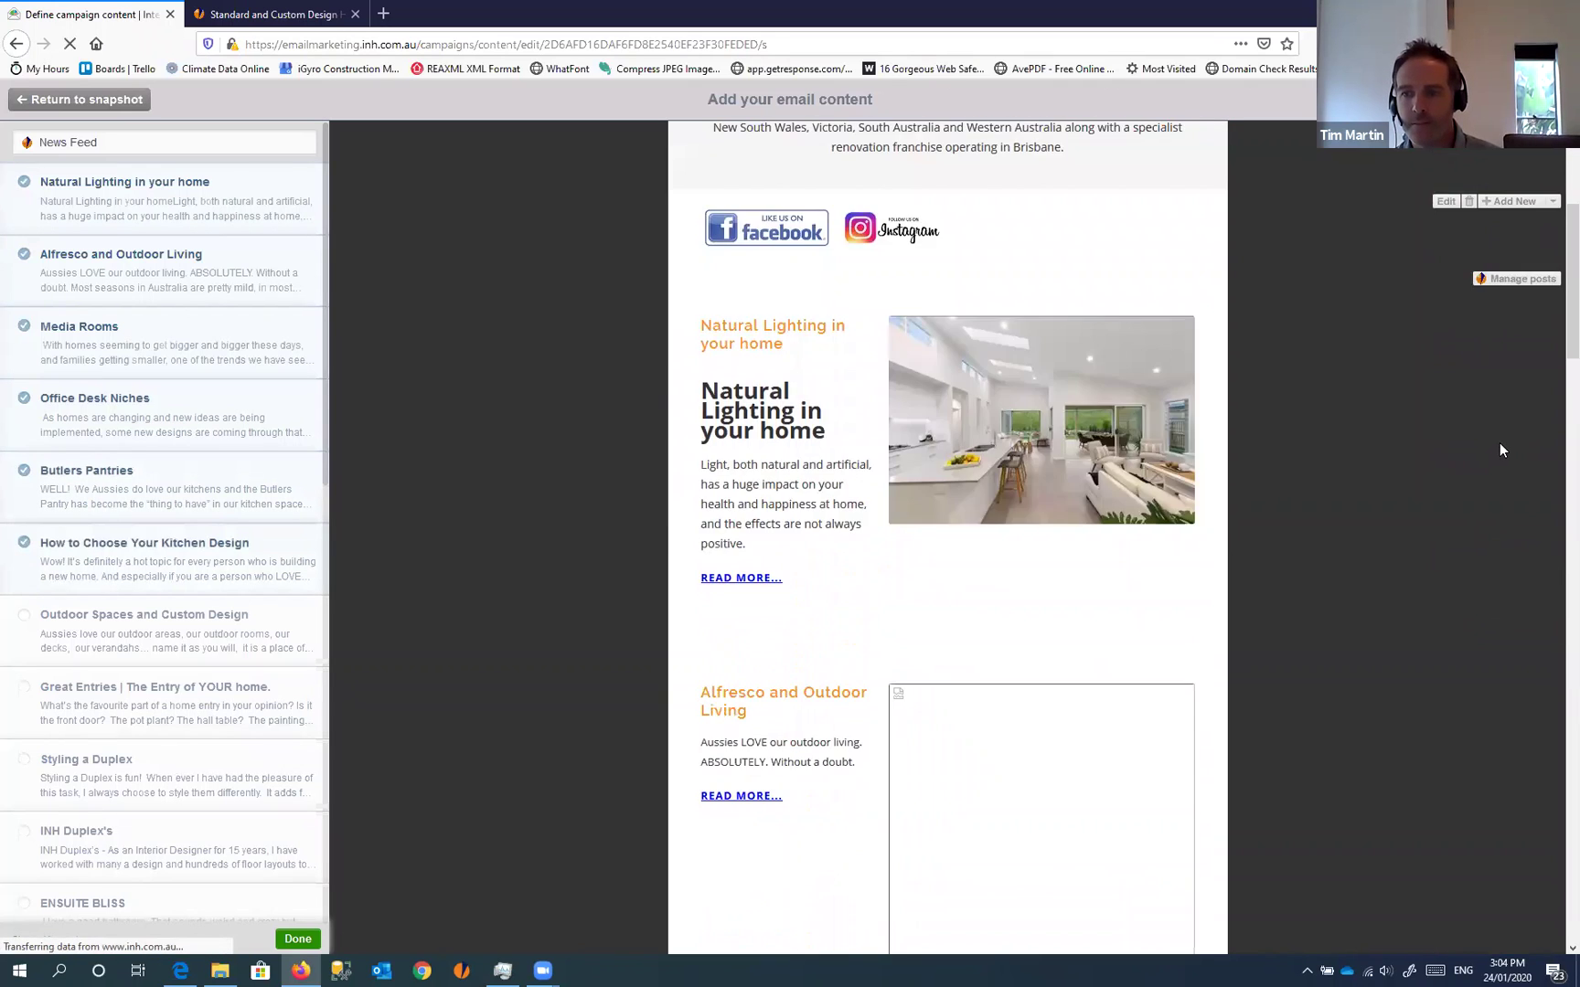
pyautogui.scroll(-15, 1501, 440)
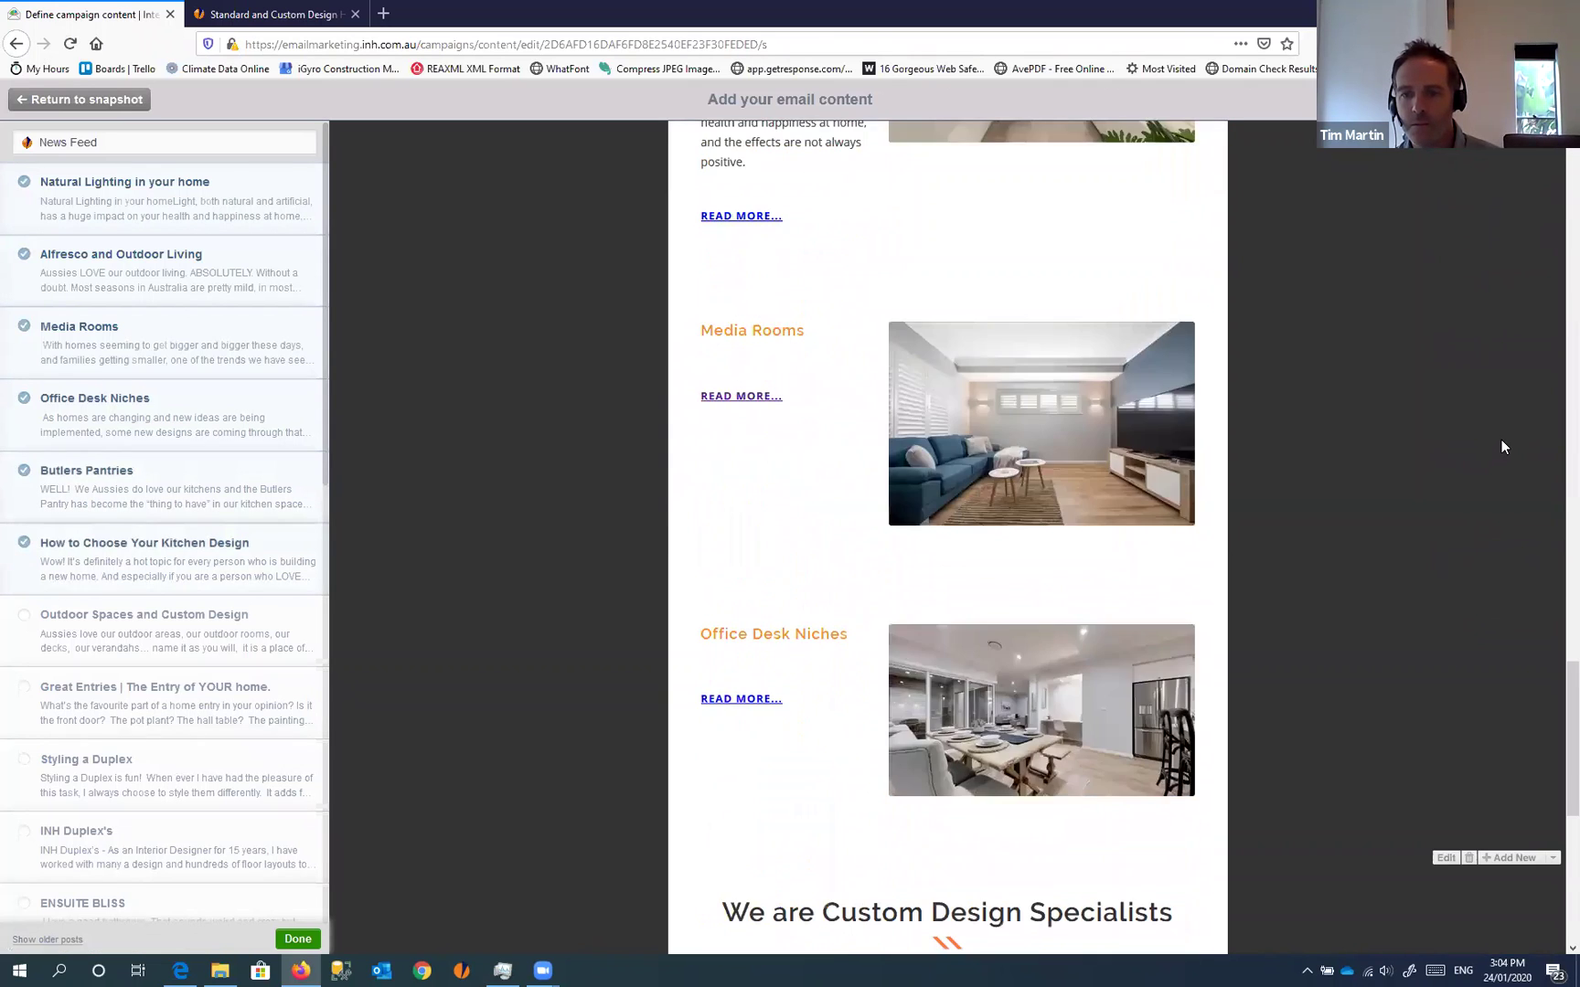
pyautogui.scroll(5, 1526, 484)
pyautogui.scroll(15, 1527, 488)
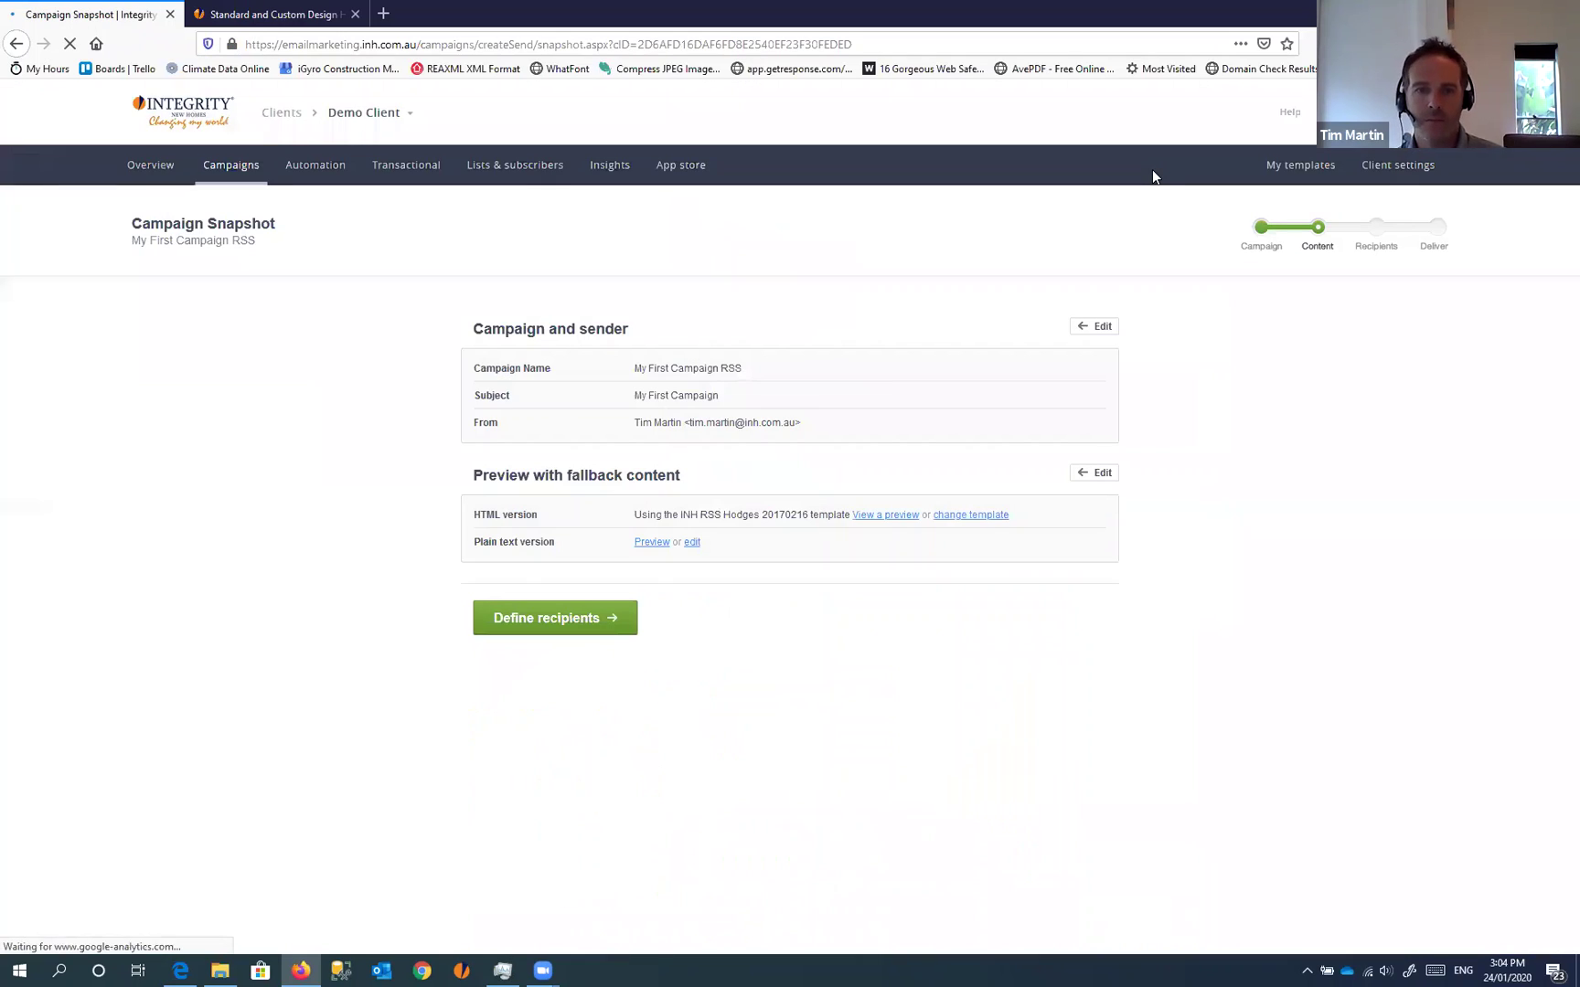
# Return to the Campaigns list, then switch to the Integrity New Homes website tab
pyautogui.click(244, 172)
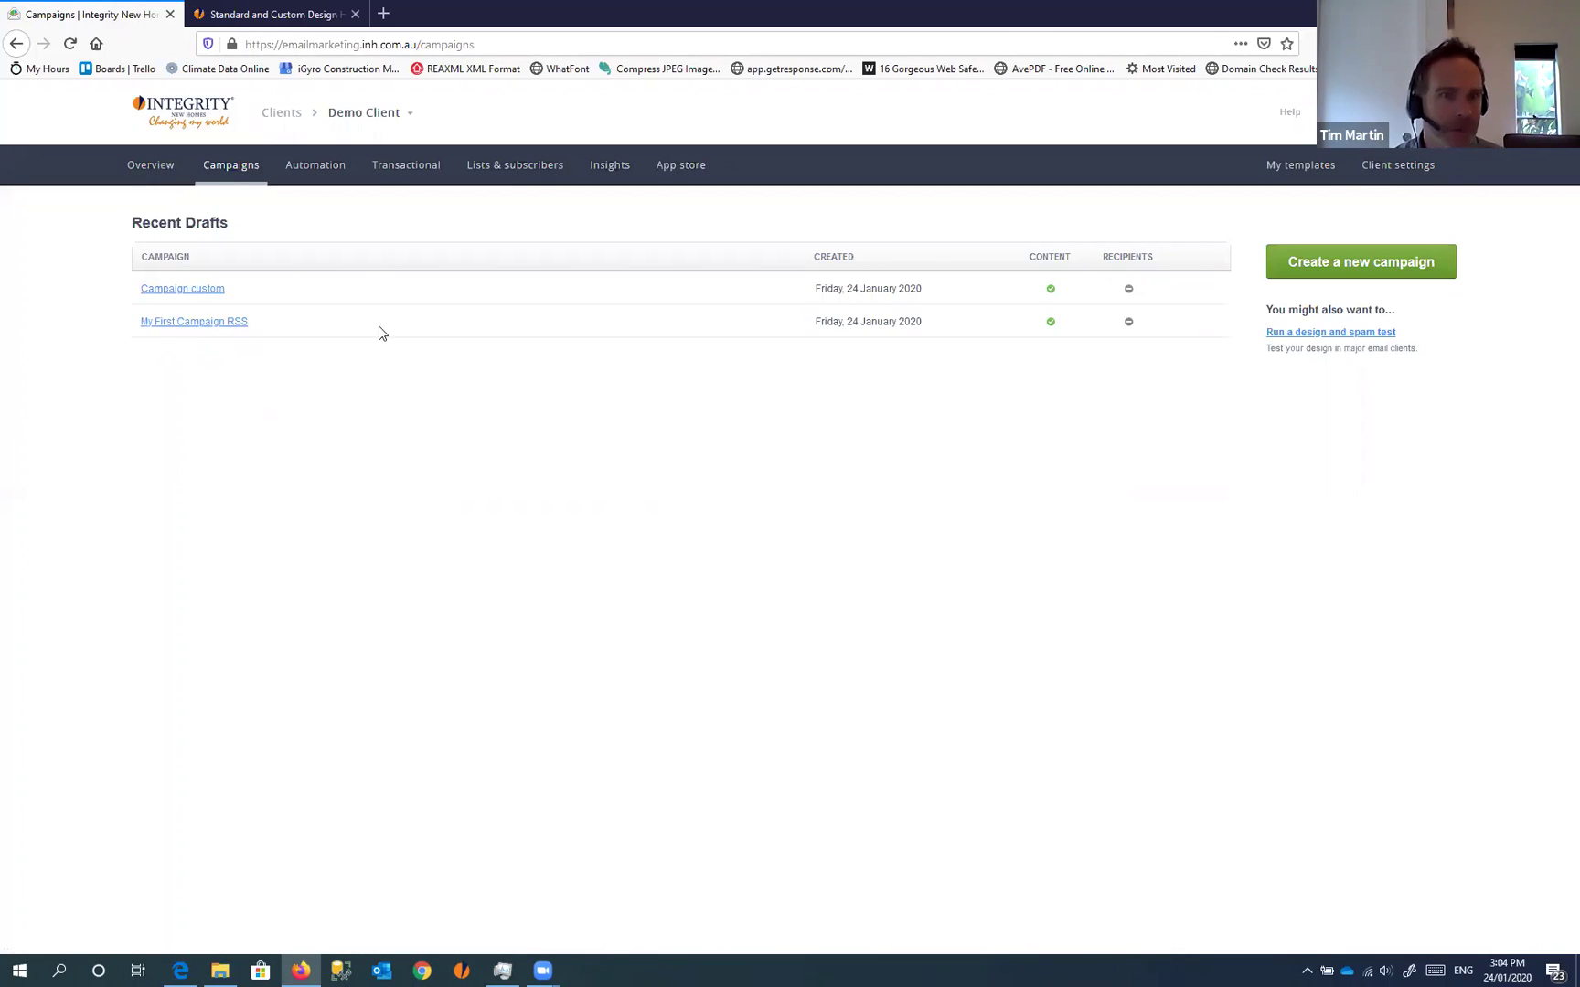
pyautogui.click(271, 19)
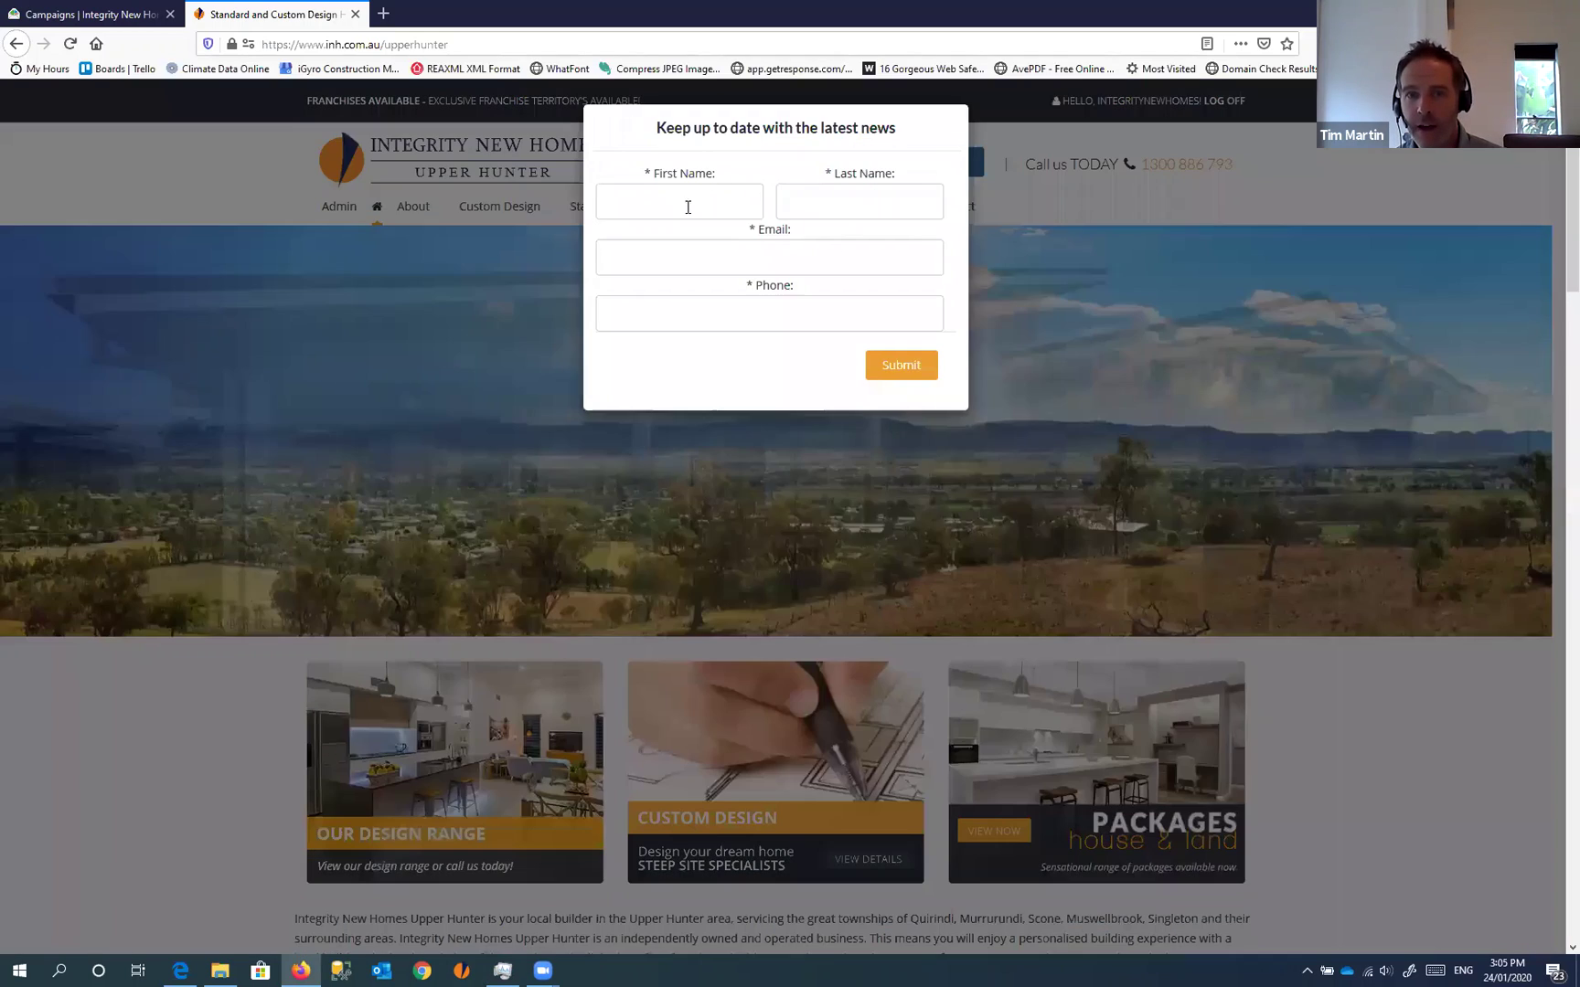
# Open the website's eBrochure signup popup, step through its fields, then close it
pyautogui.click(688, 203)
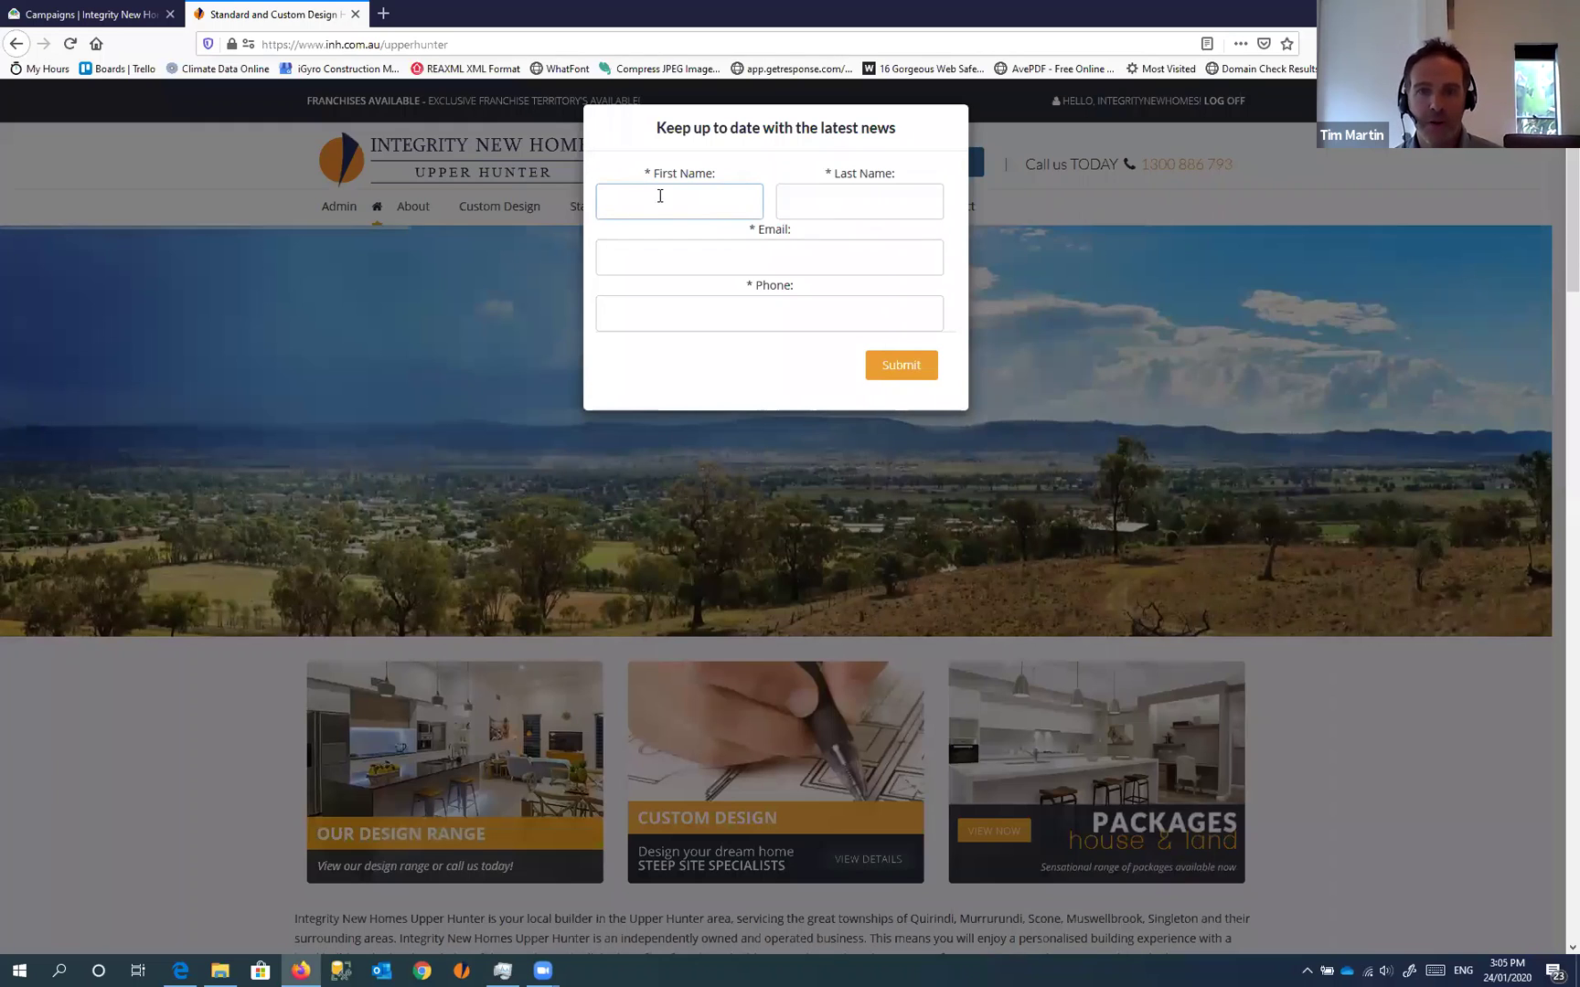
pyautogui.click(837, 194)
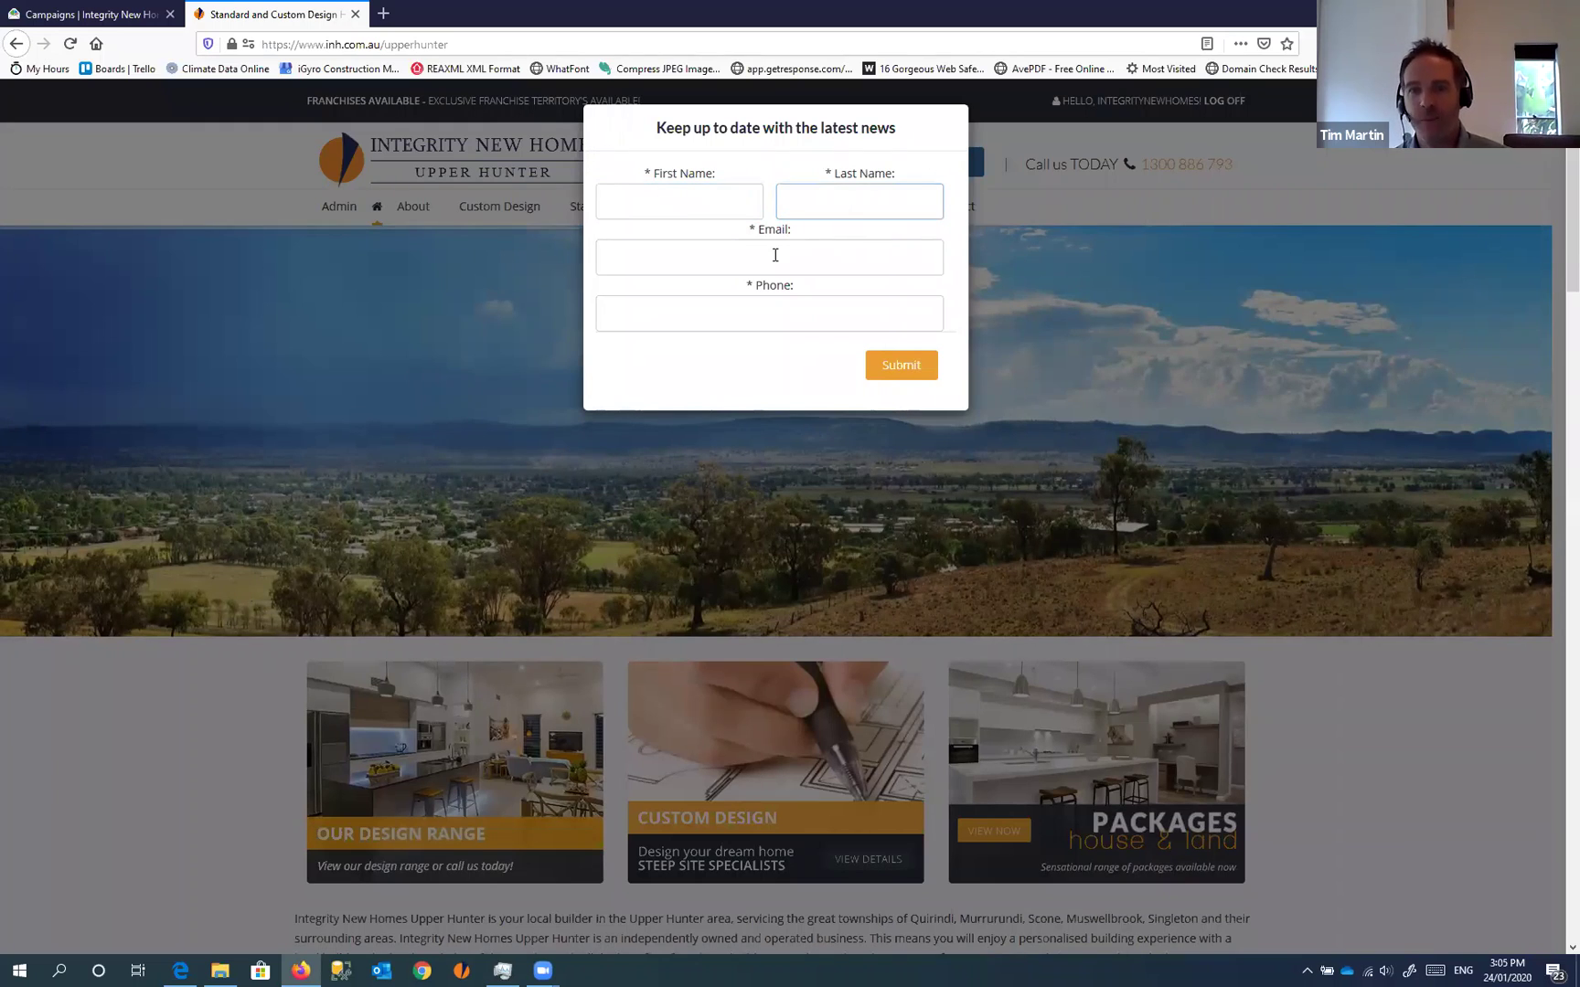
pyautogui.click(771, 254)
pyautogui.click(773, 314)
pyautogui.click(731, 387)
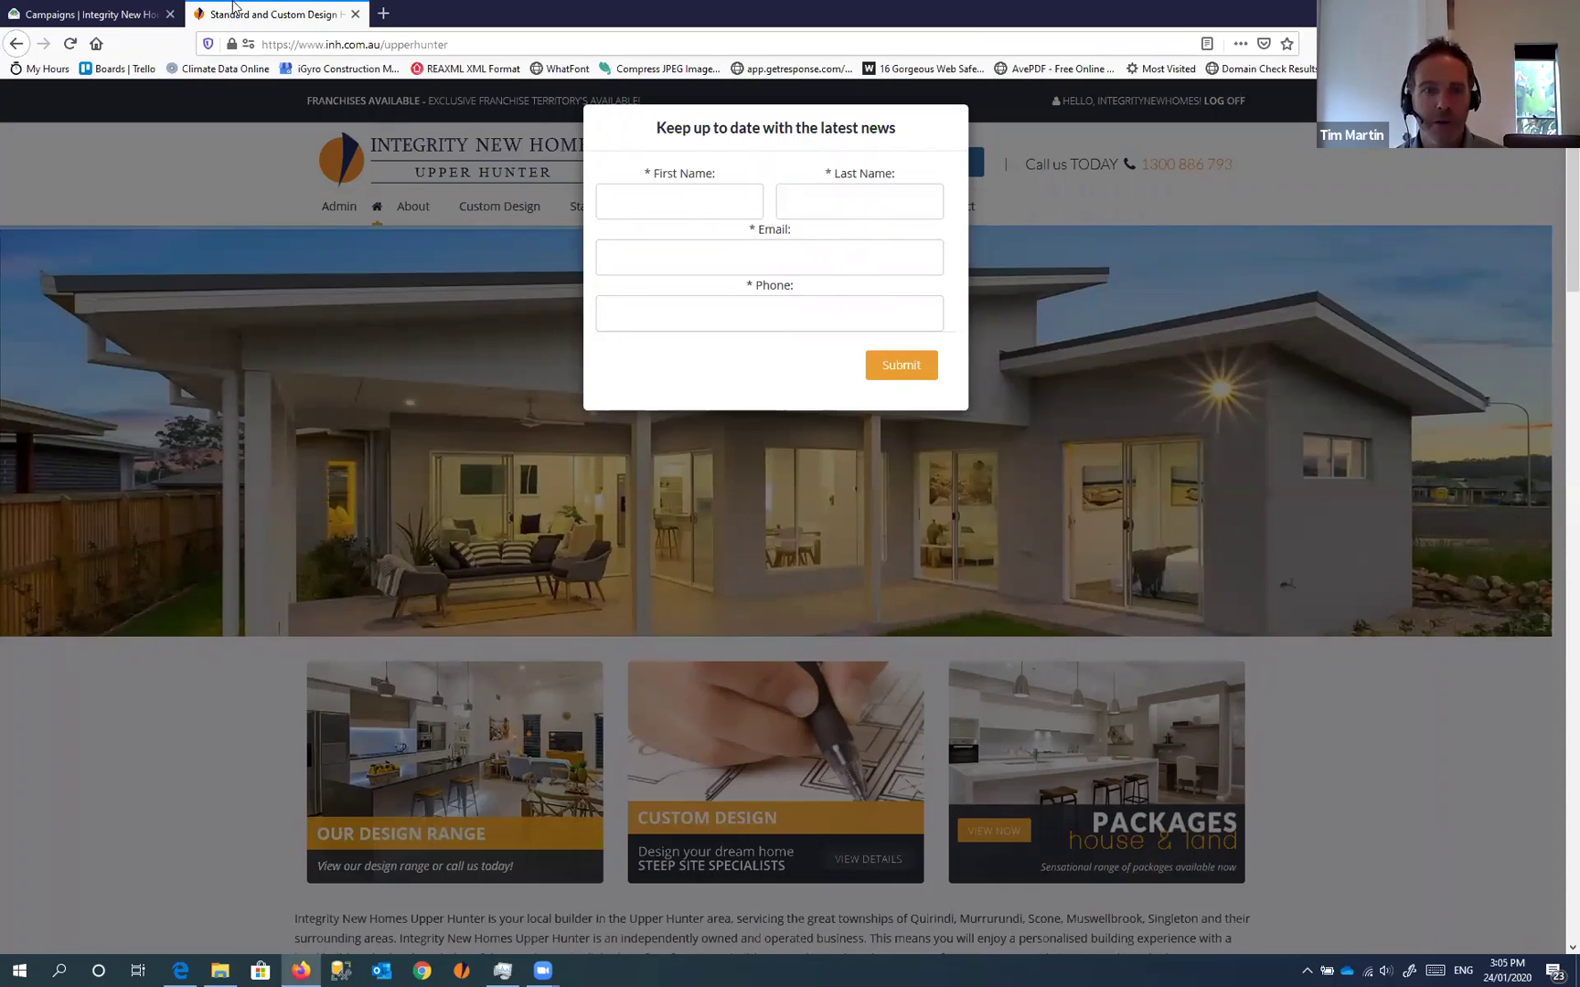
pyautogui.click(108, 13)
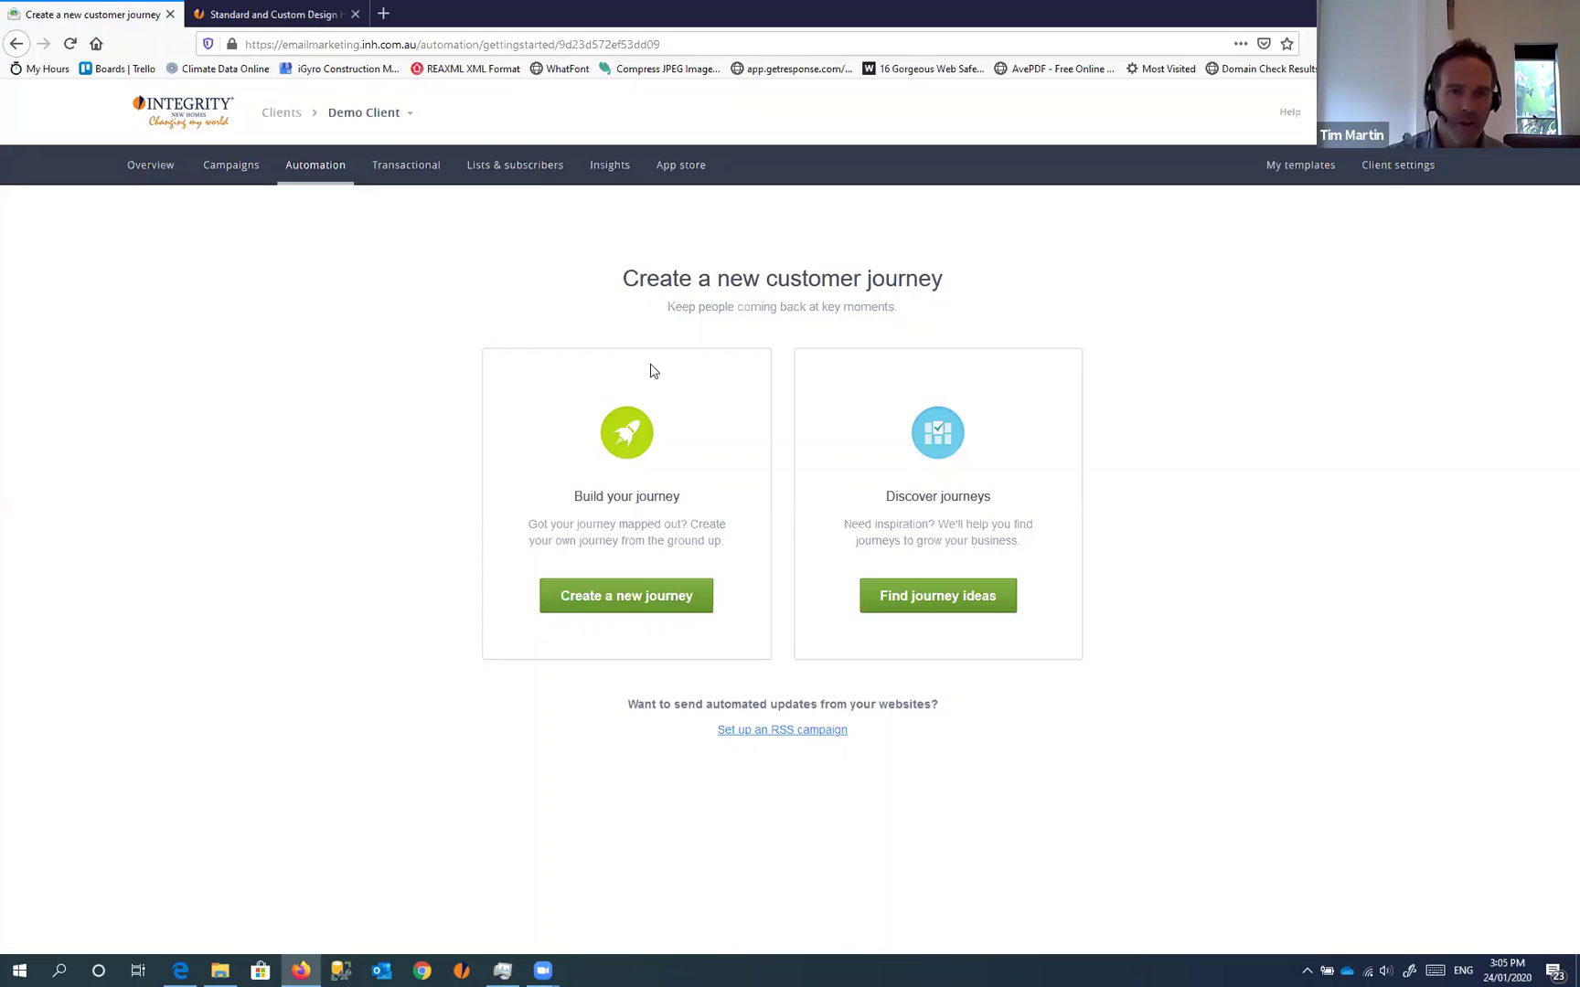
pyautogui.click(274, 14)
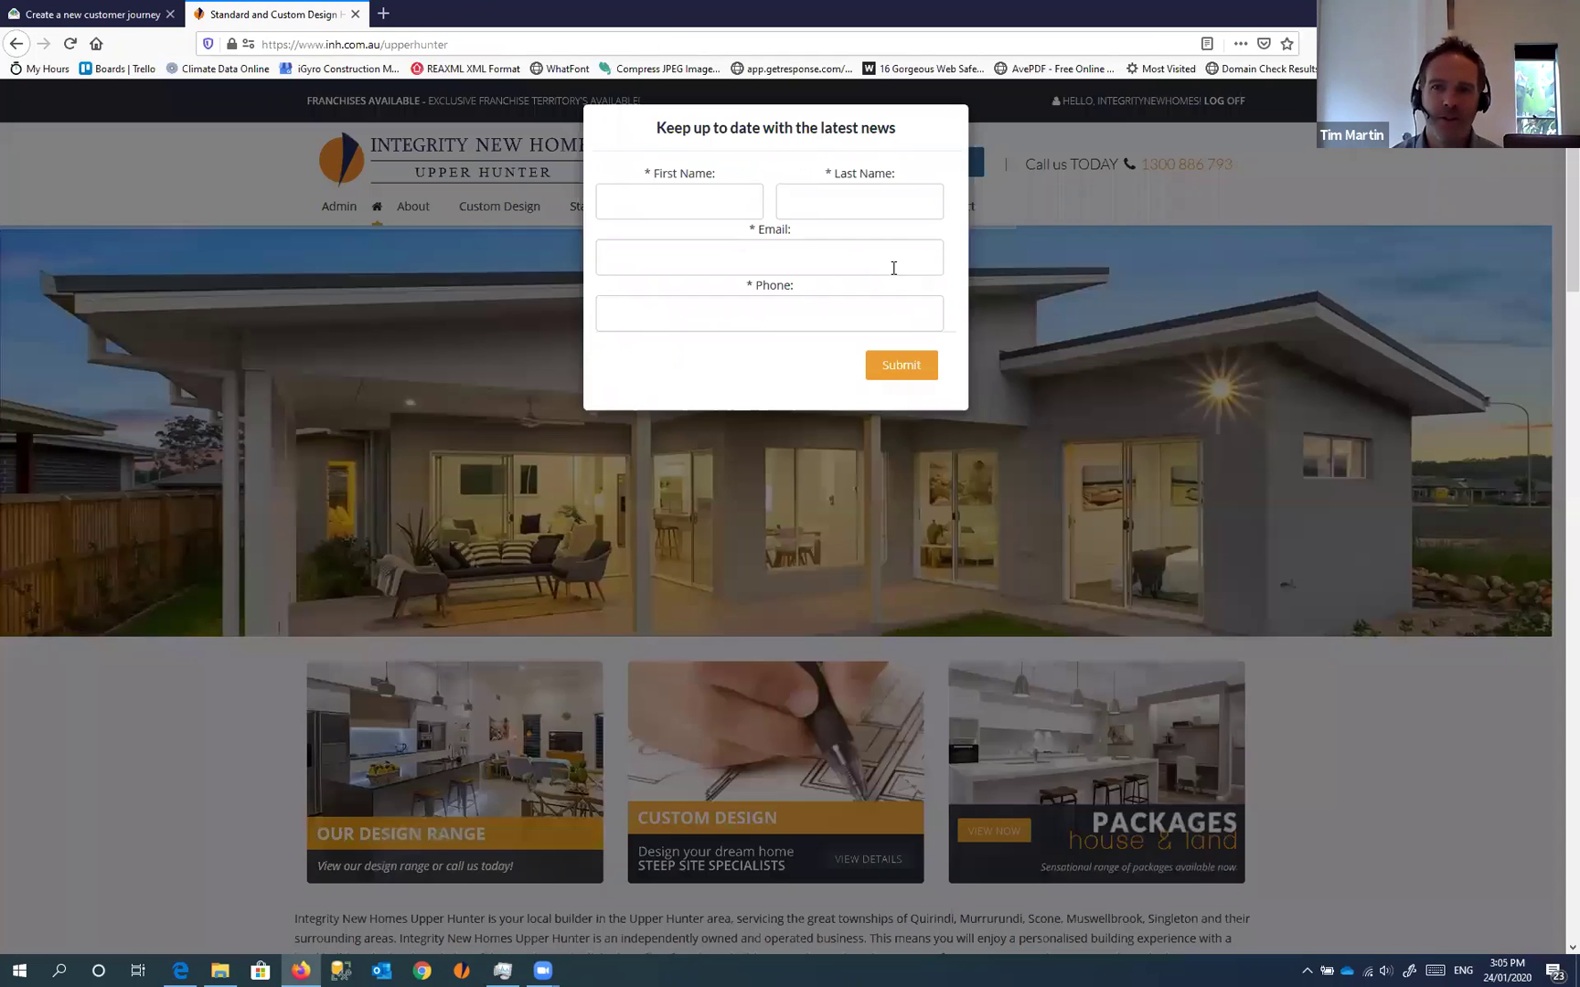
pyautogui.click(1179, 181)
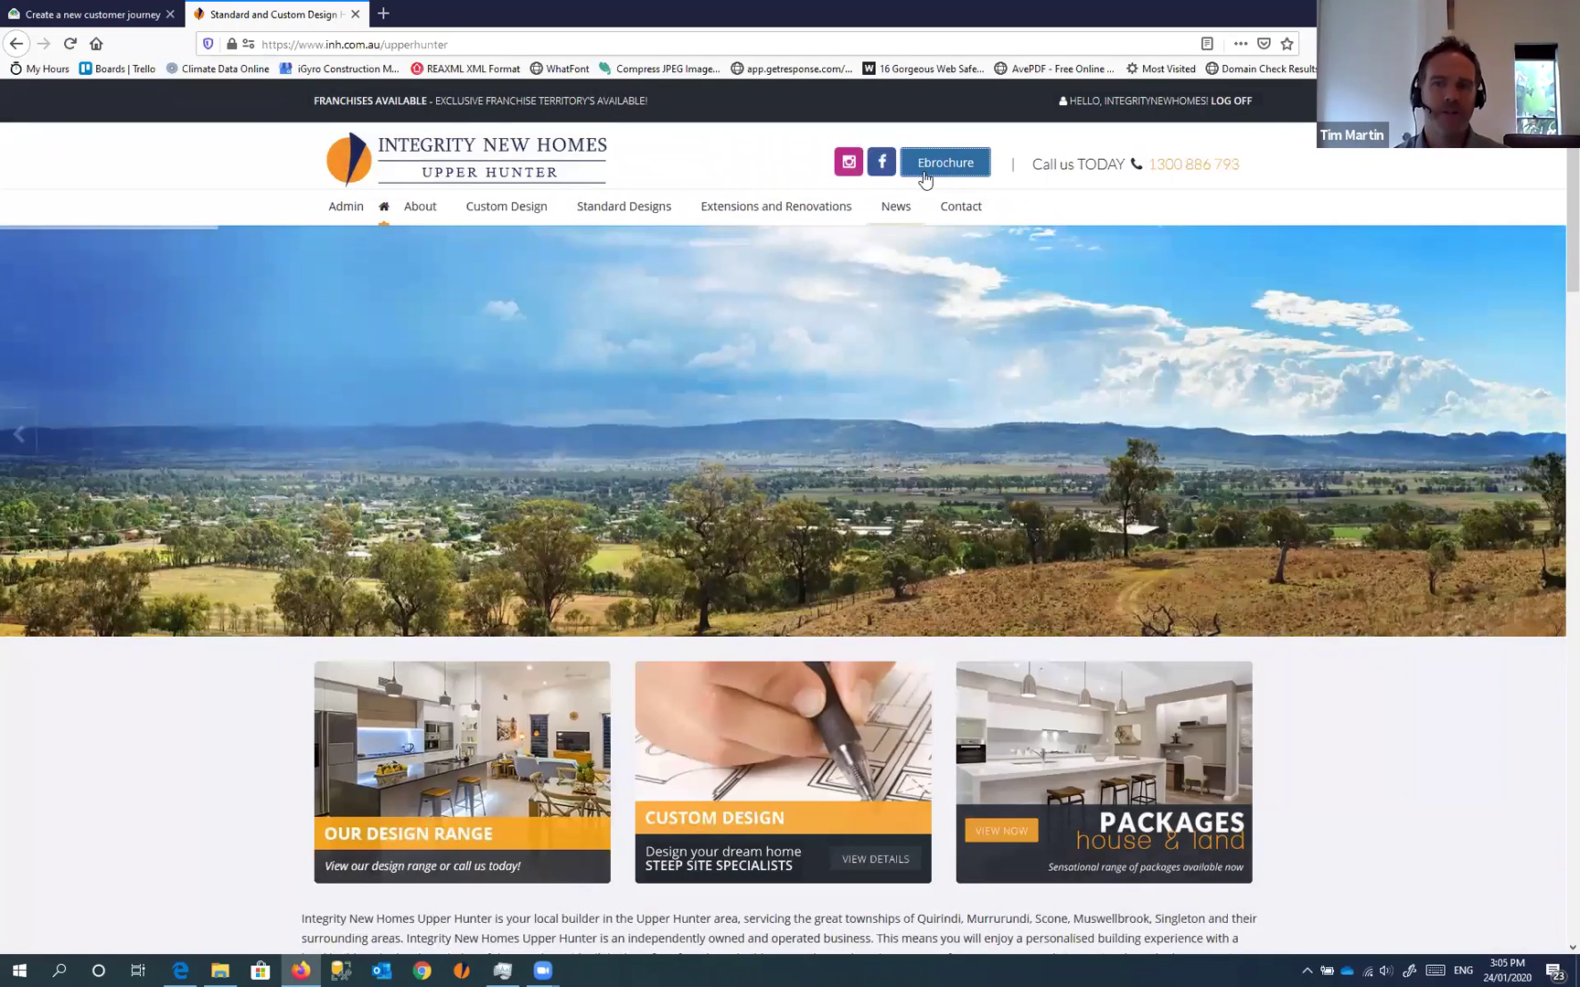
pyautogui.click(96, 15)
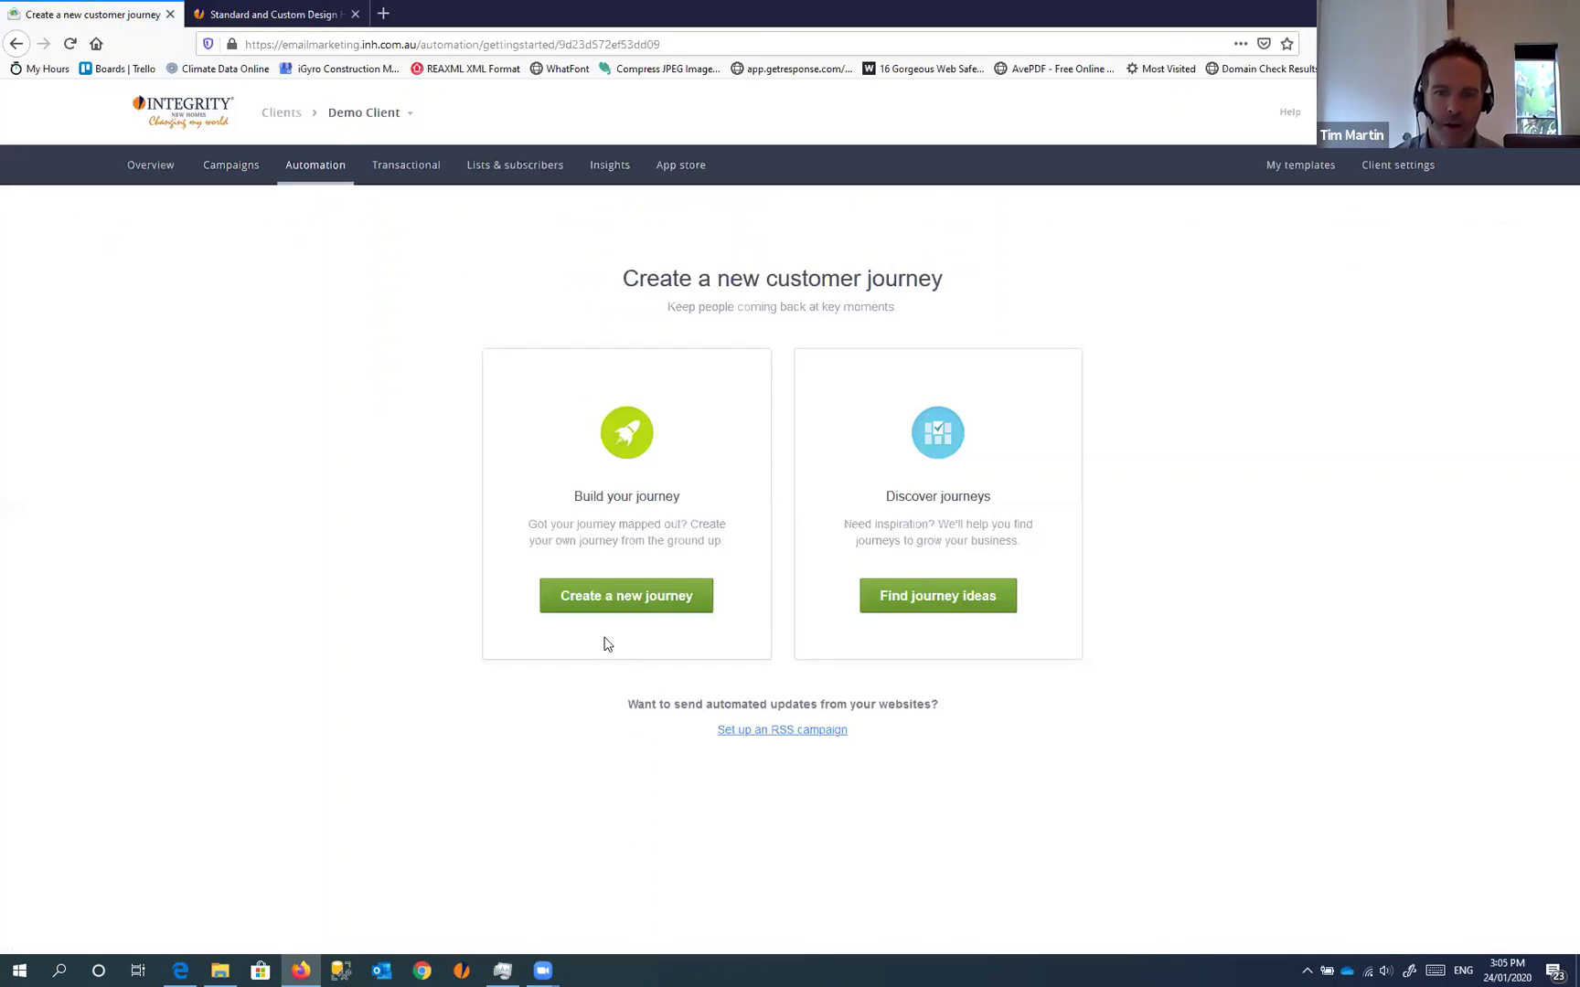
# Create a journey named eBrochure, triggered when a subscriber joins the Main List
pyautogui.click(317, 174)
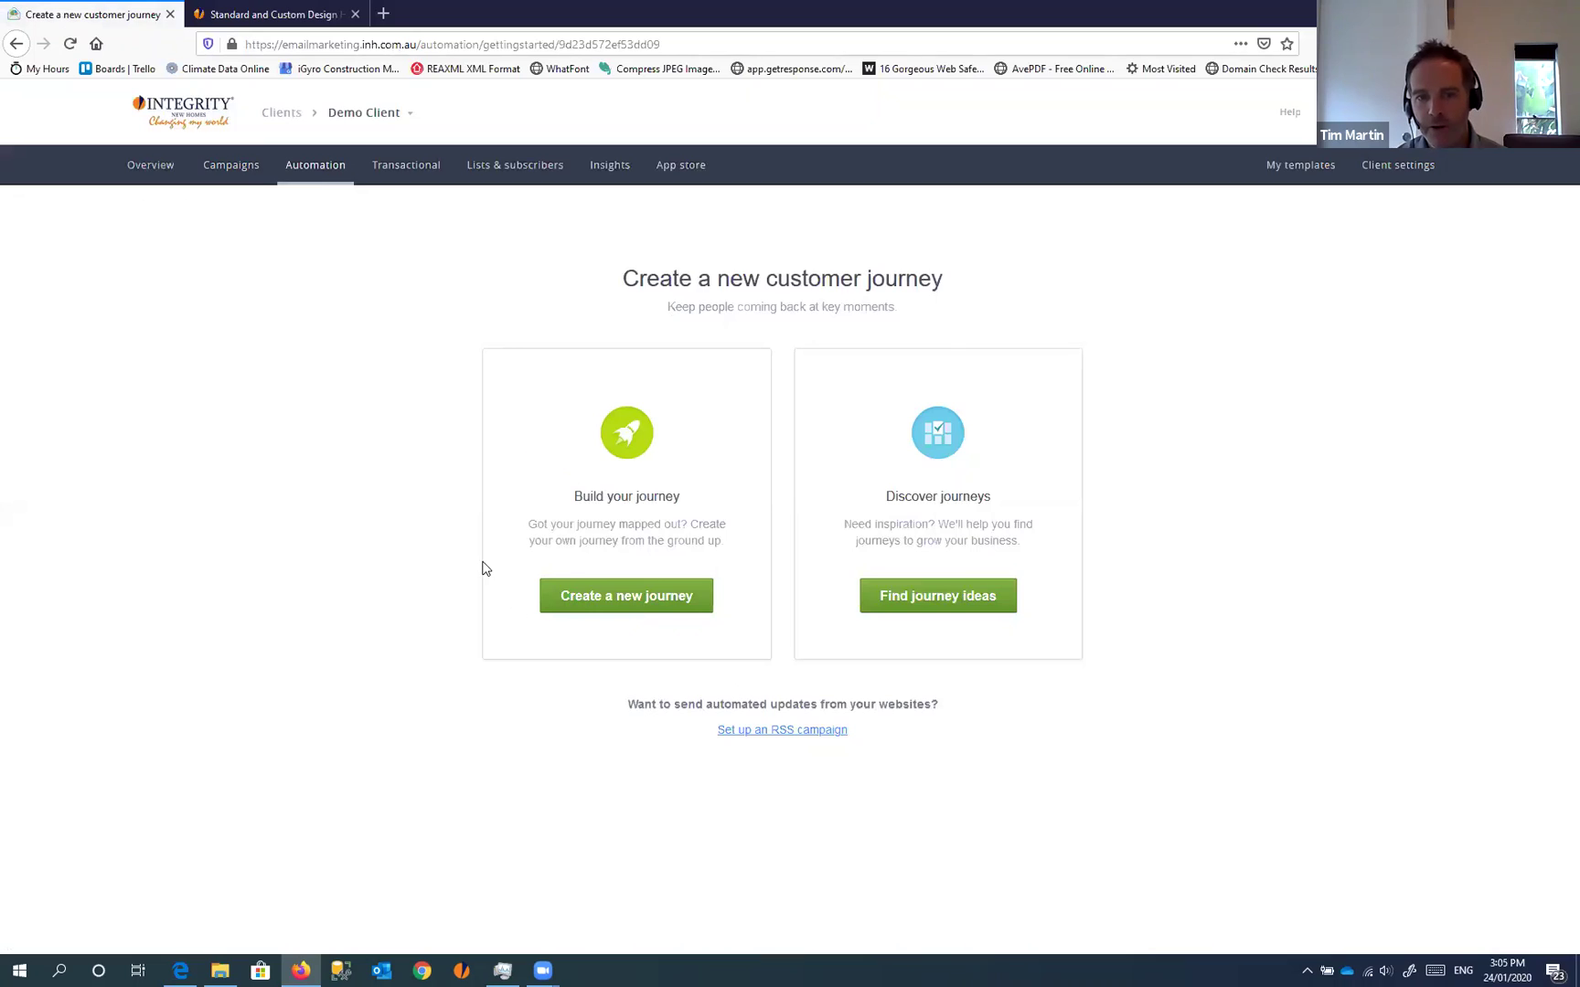
pyautogui.click(628, 599)
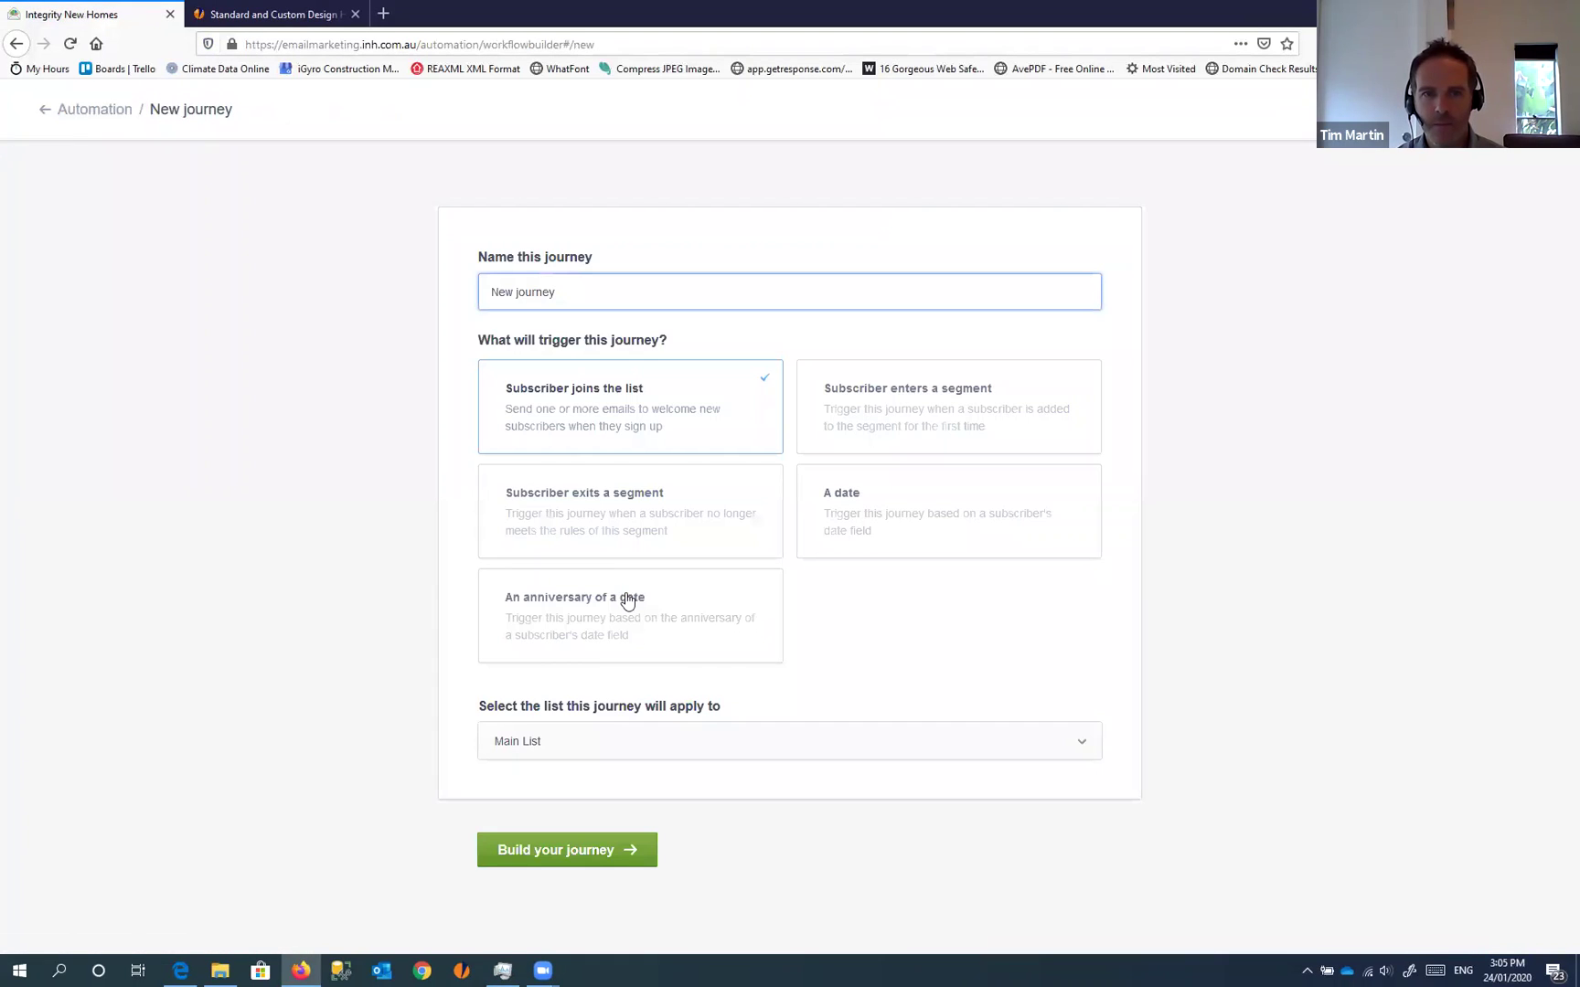
pyautogui.moveTo(598, 298); pyautogui.dragTo(198, 266)
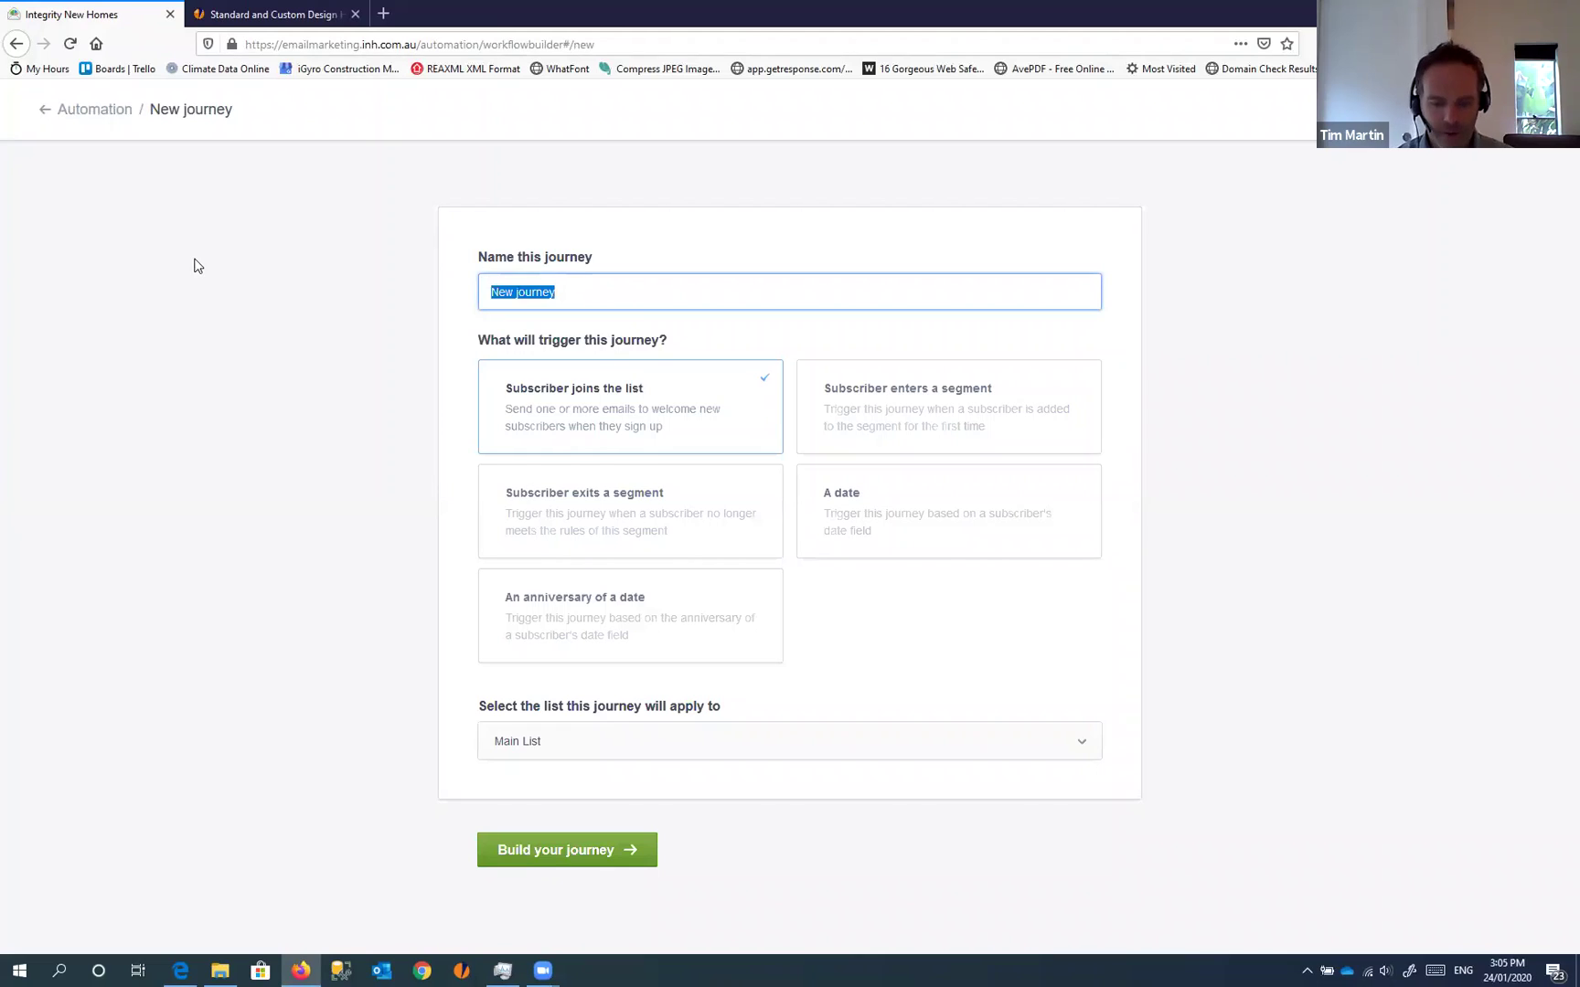
pyautogui.write('eBrochure.')
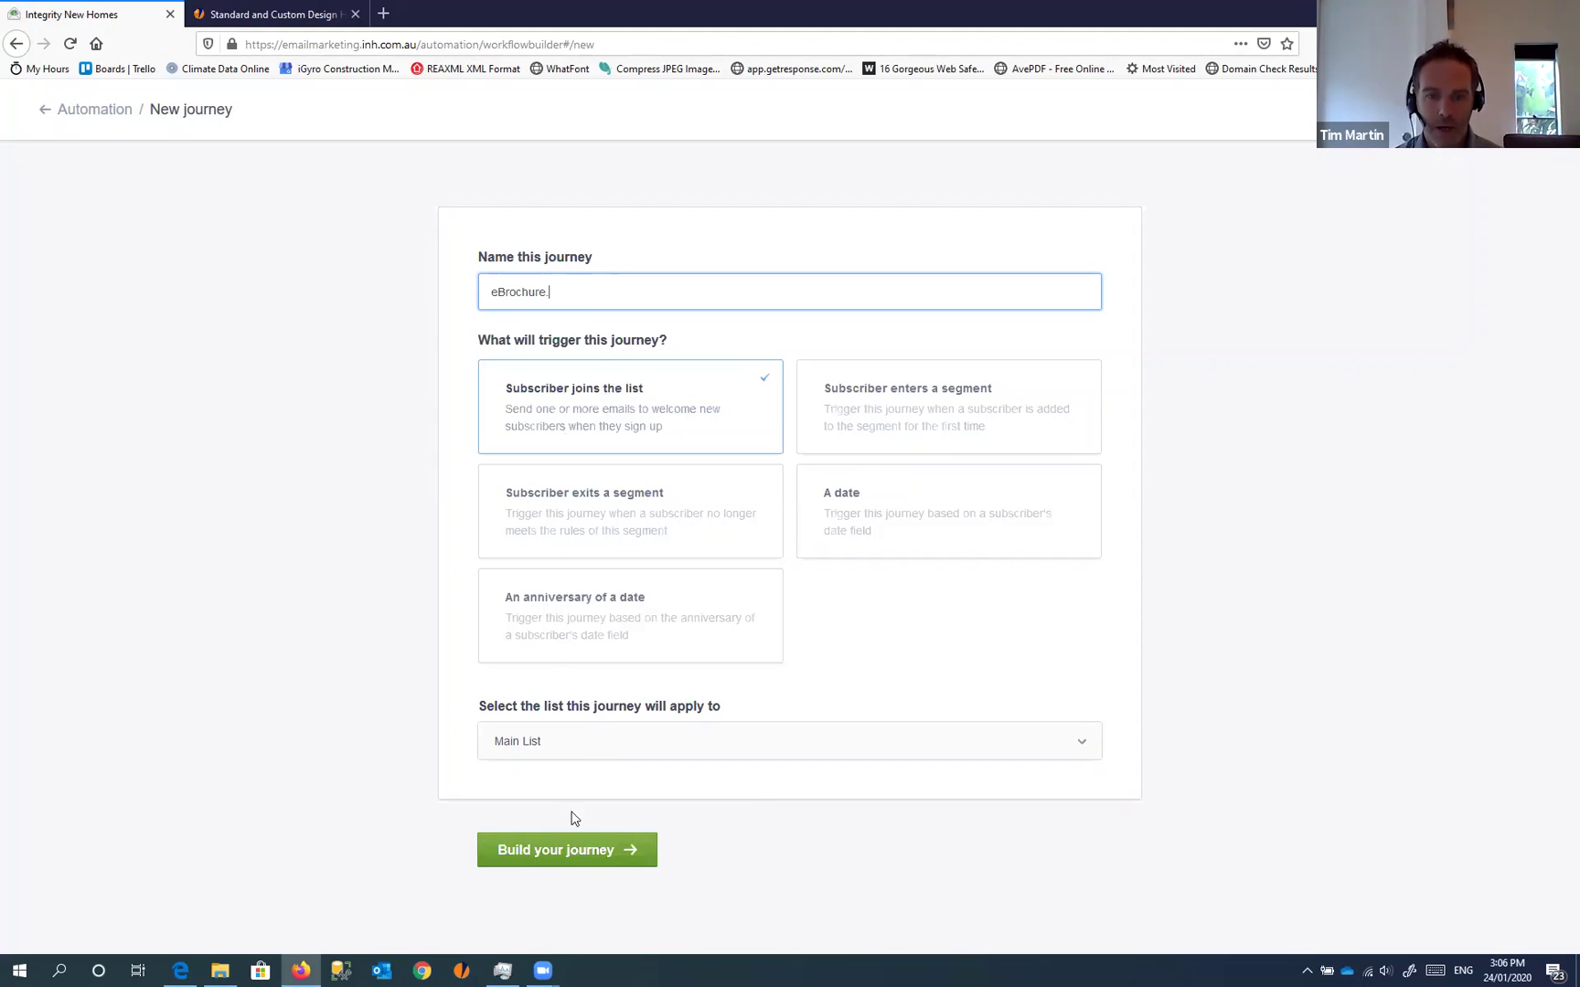
pyautogui.click(556, 851)
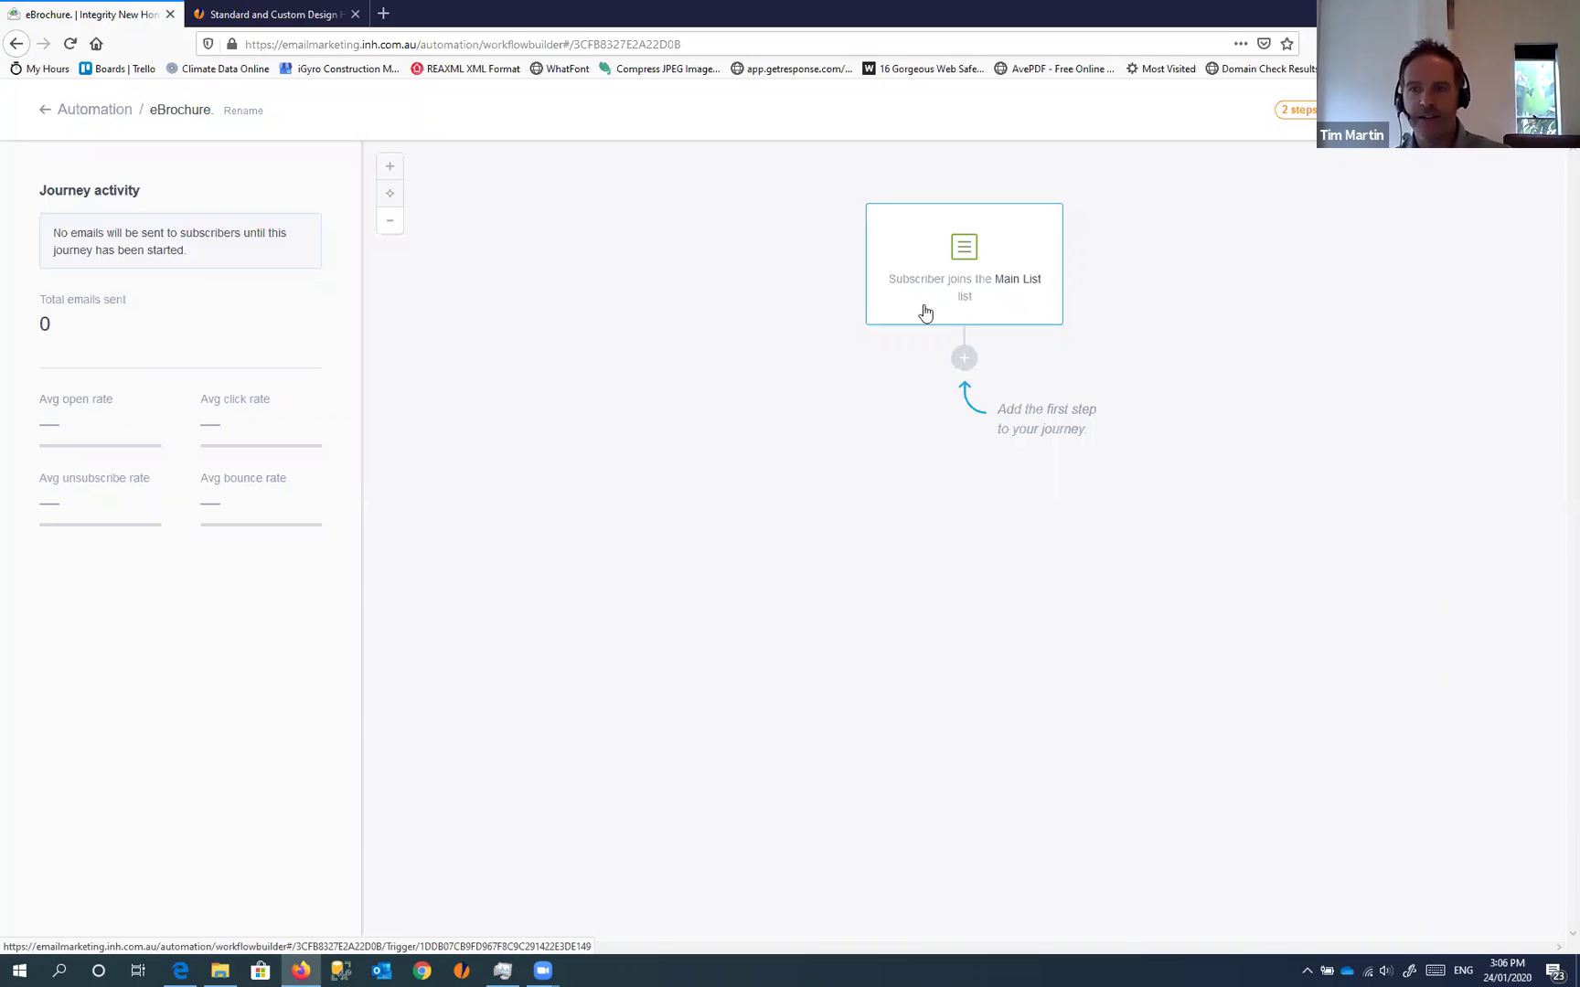
# Add an email step 'eBrochure' with subject 'Integrity New Homes eBrochure' and the sender's name and email
pyautogui.click(964, 360)
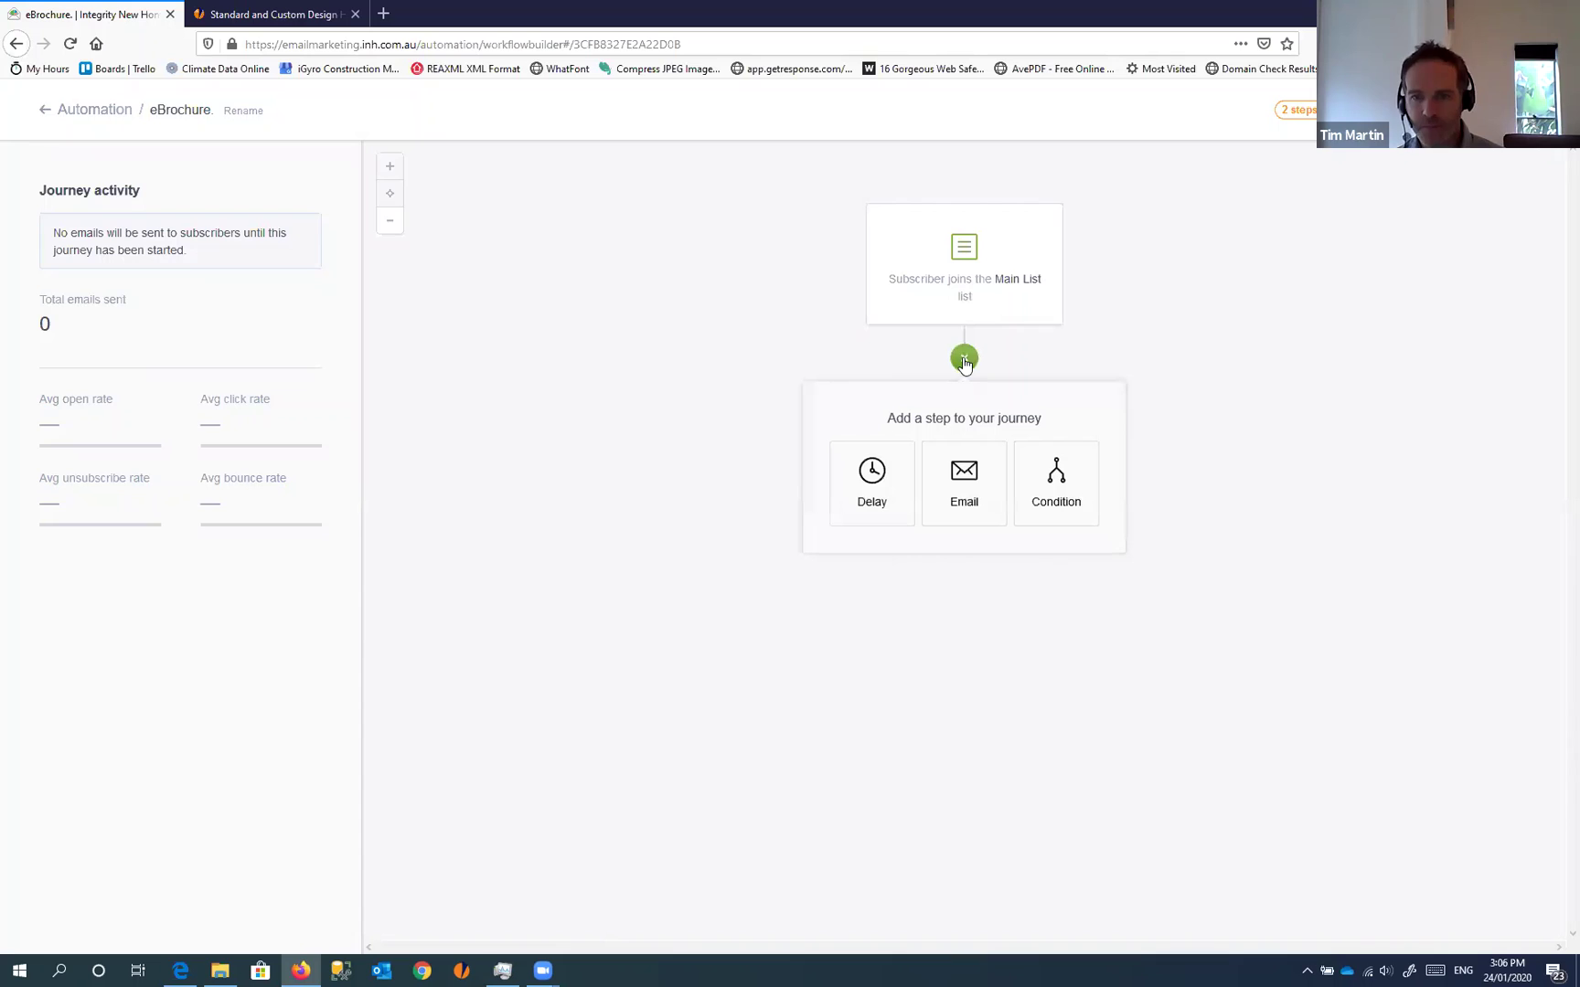
pyautogui.click(967, 491)
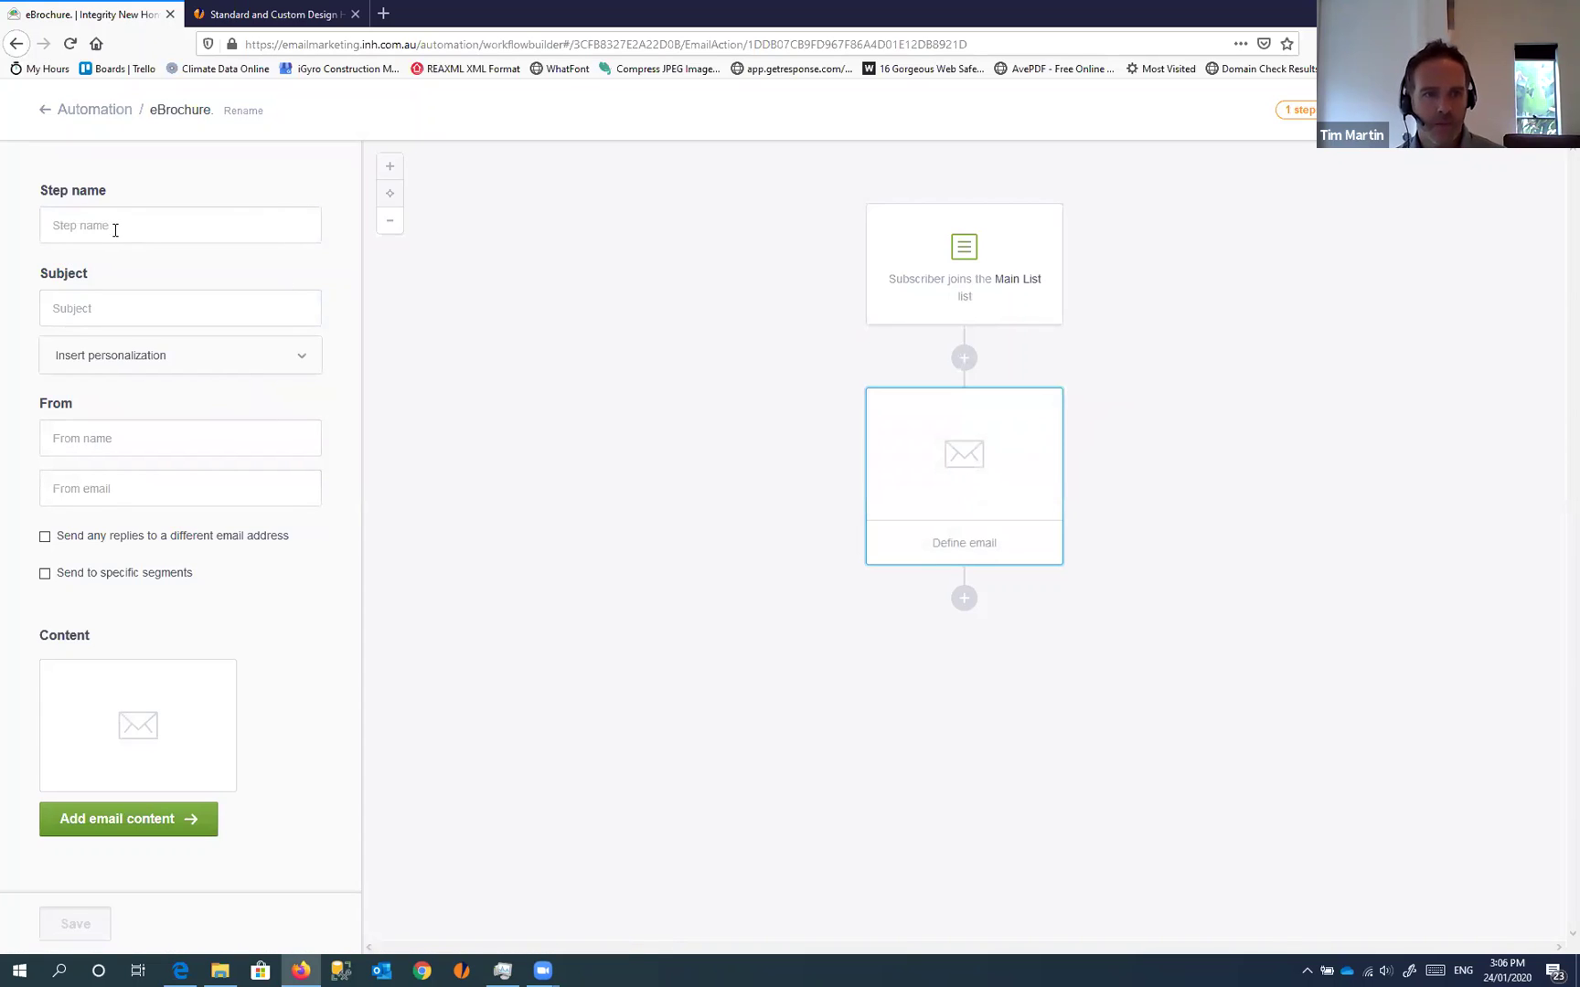
pyautogui.click(116, 230)
pyautogui.write('eBrochure')
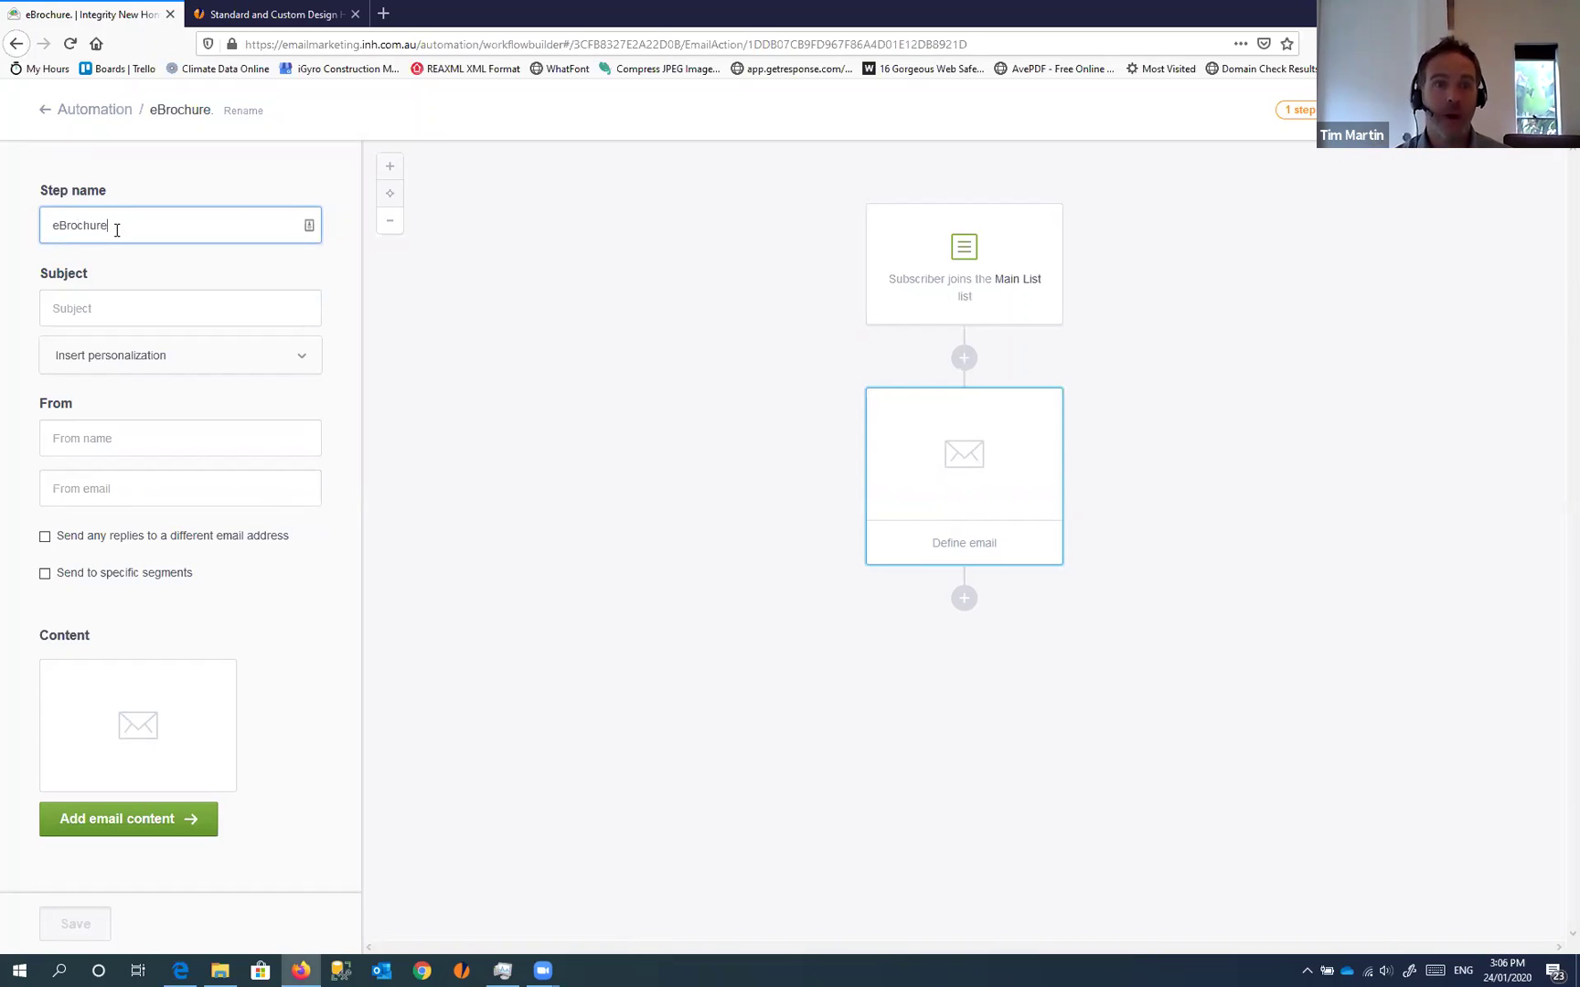
pyautogui.click(84, 311)
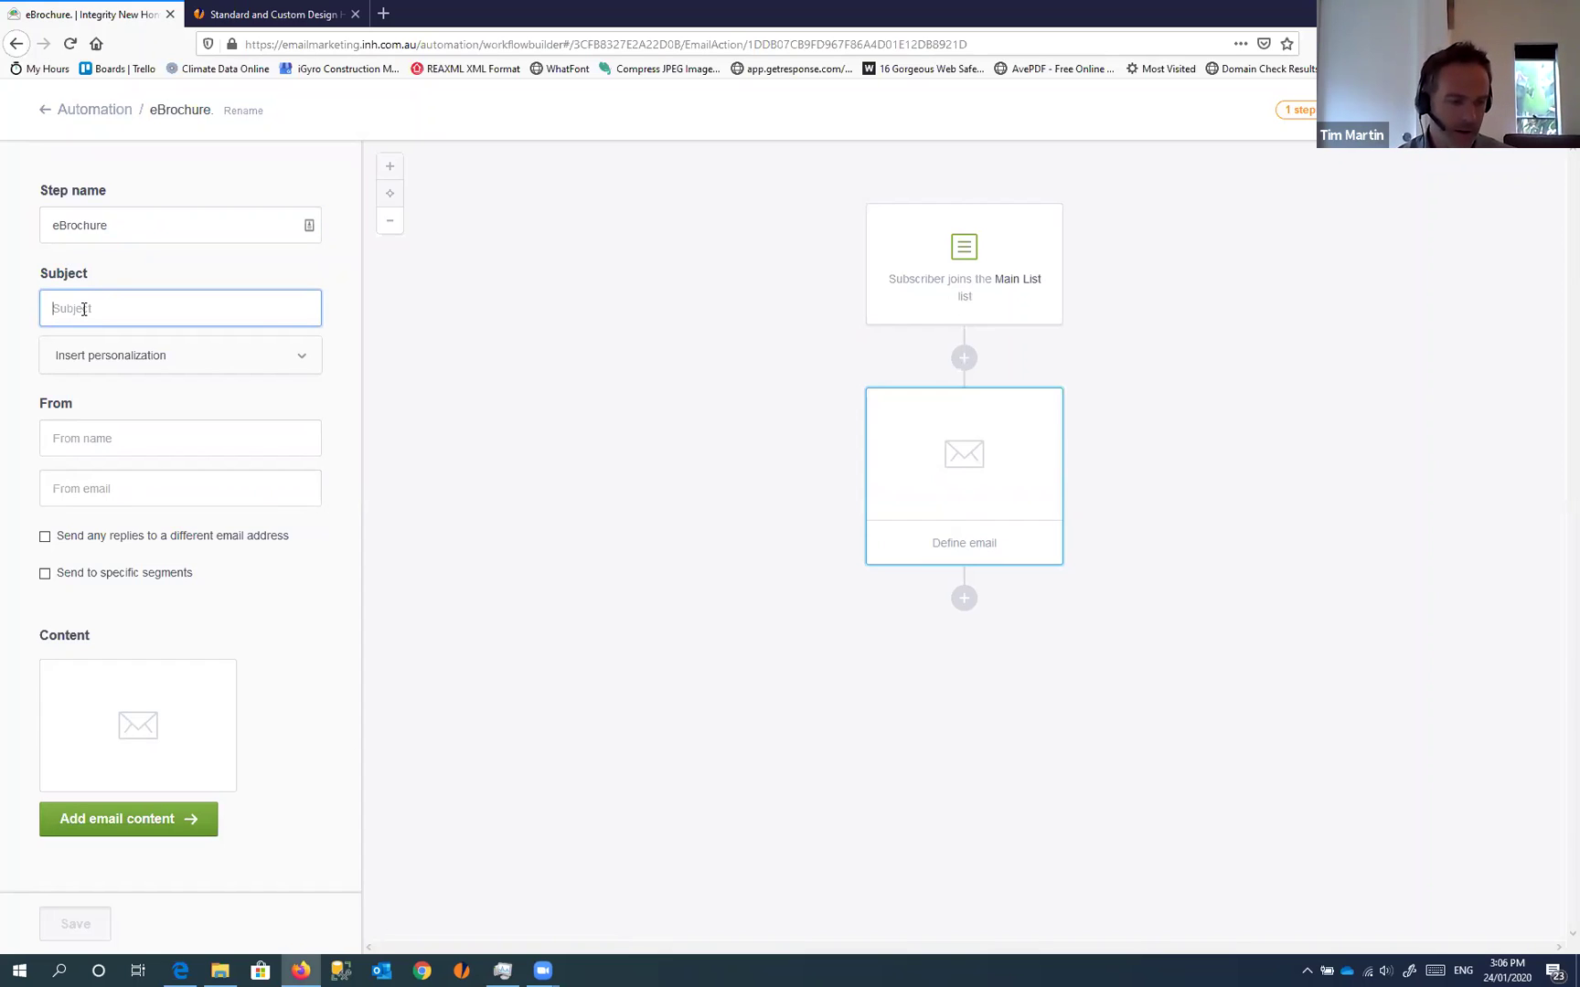
pyautogui.write('Integrity New Homes eBrochure')
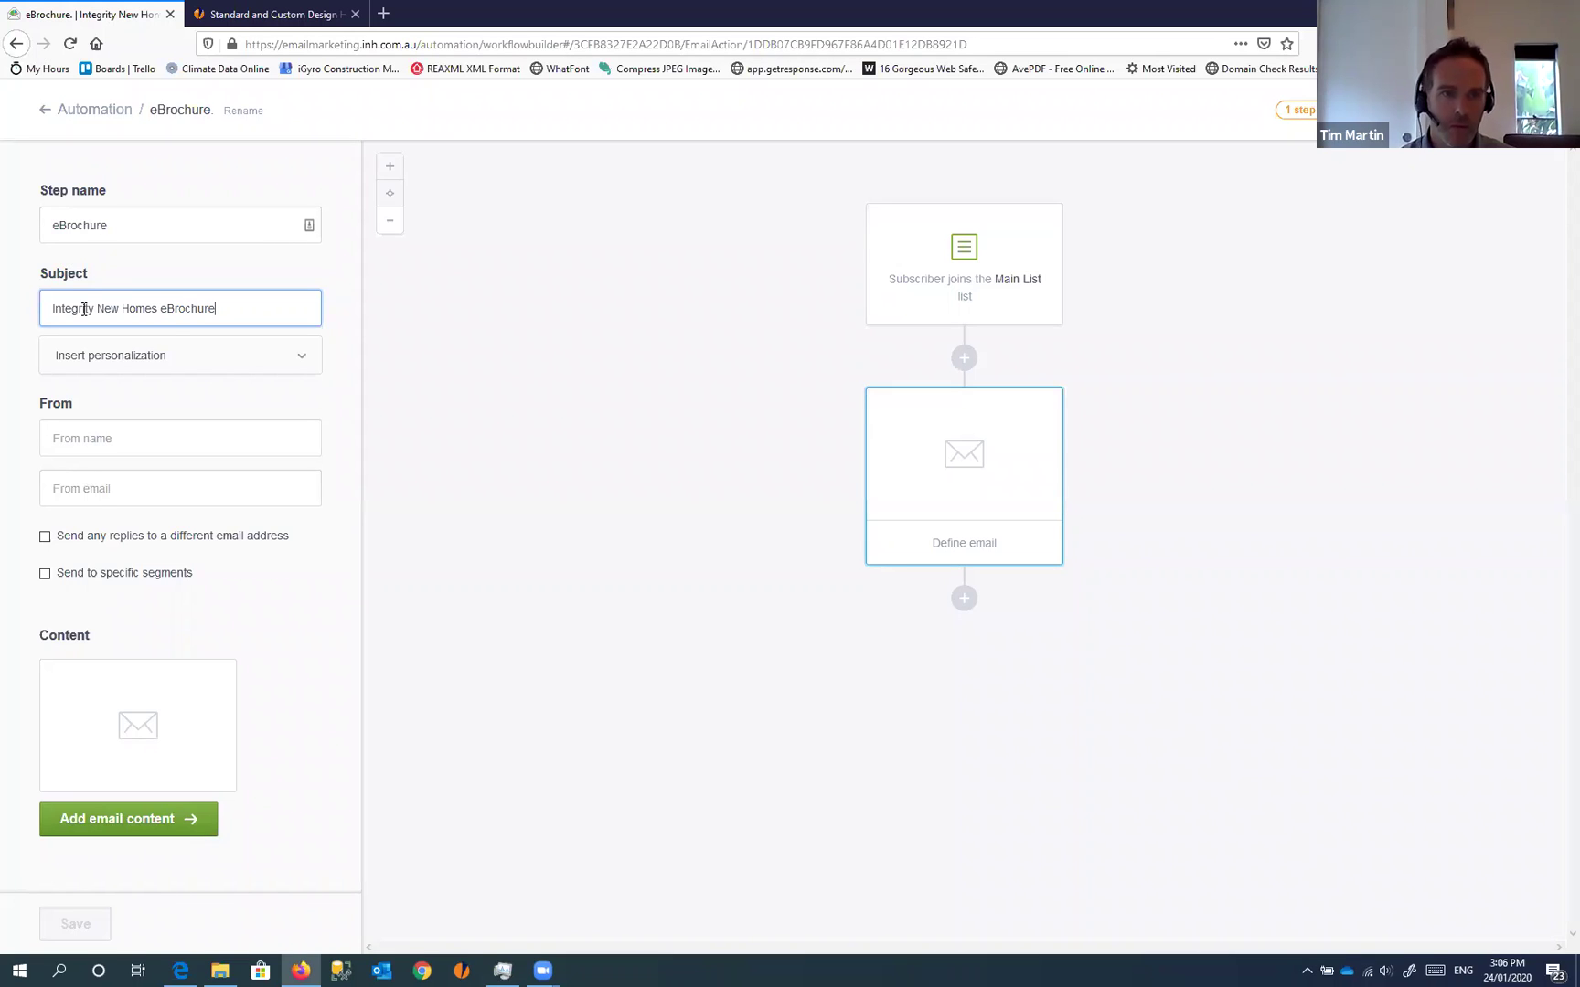
pyautogui.click(110, 420)
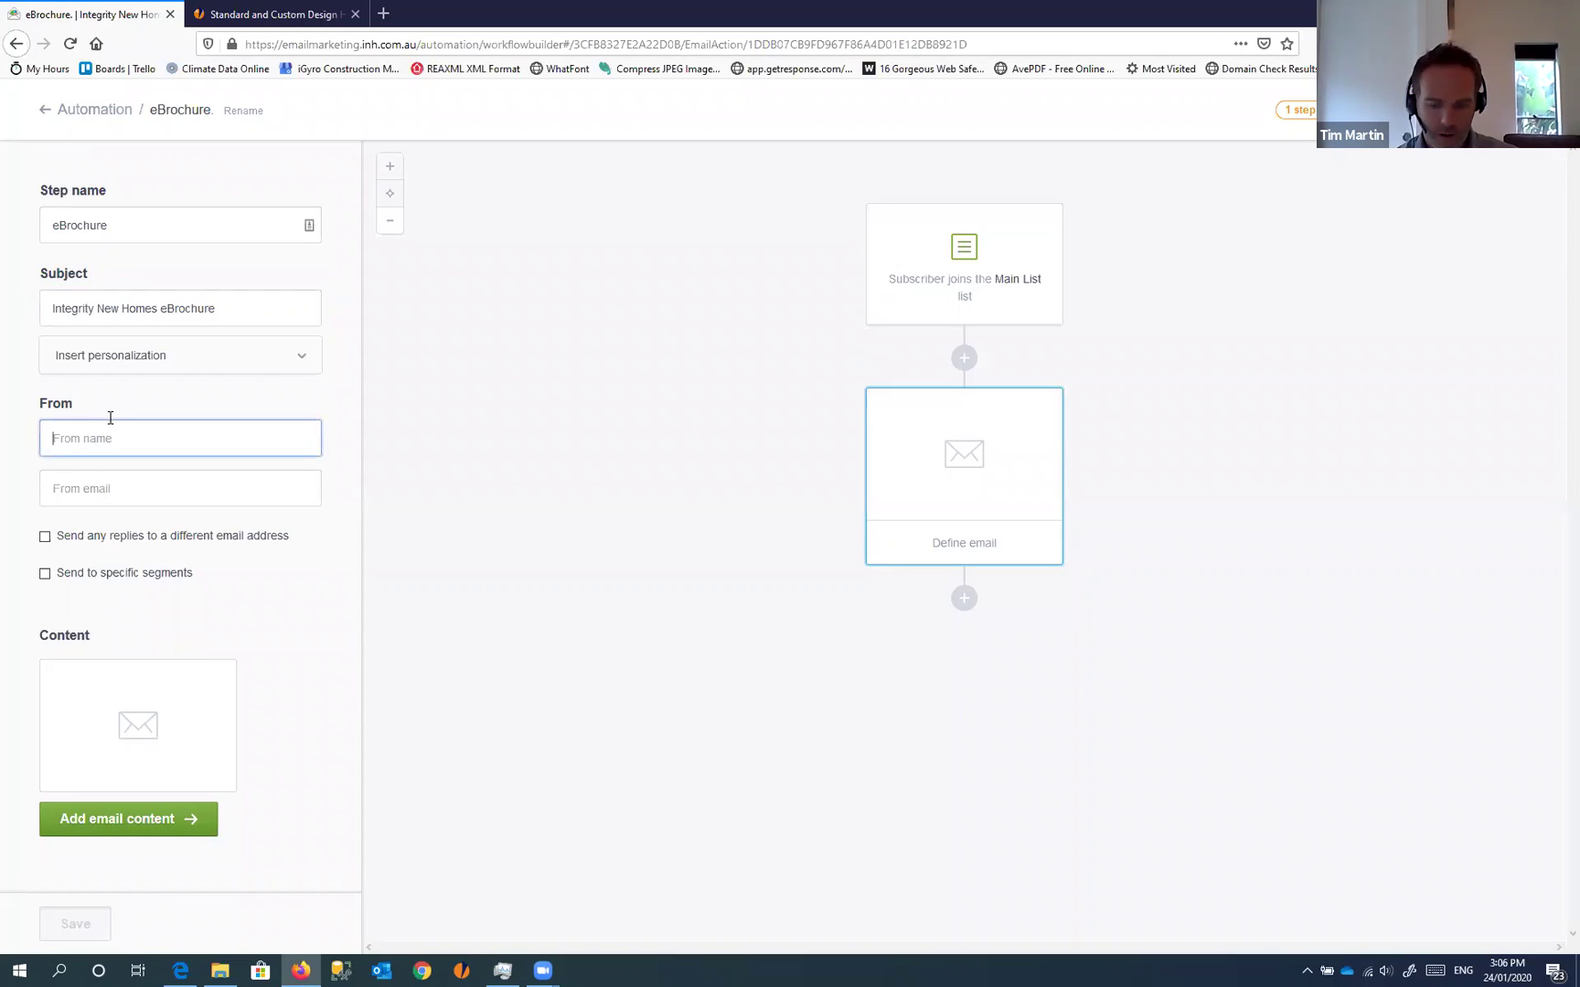
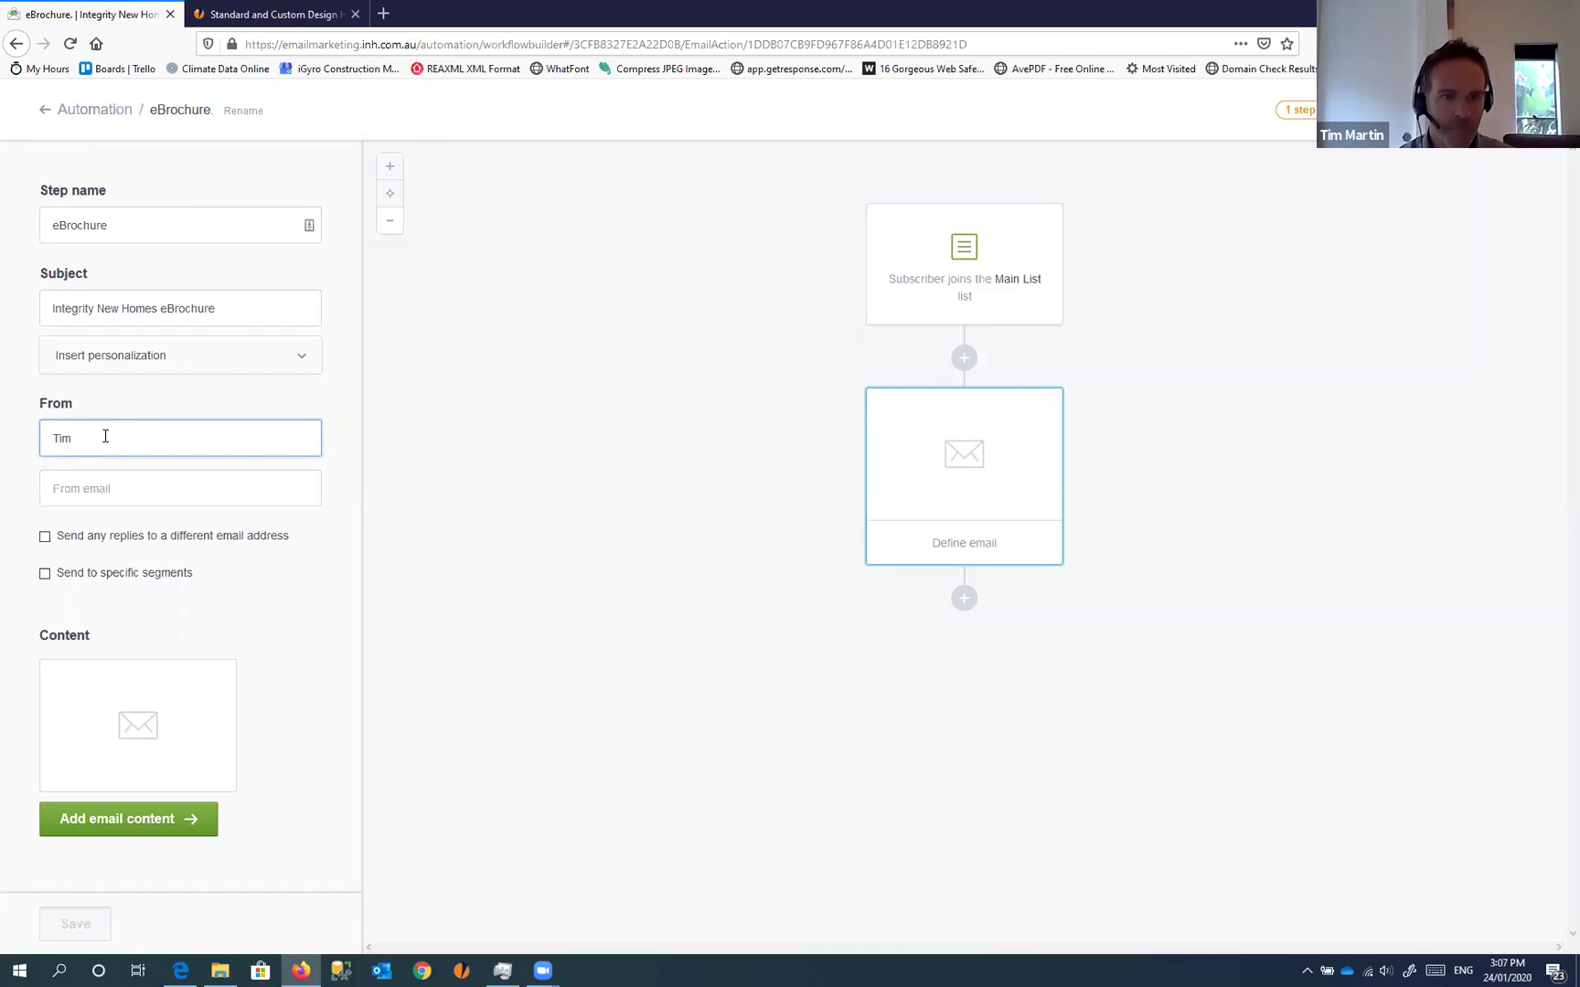
pyautogui.press('Tab')
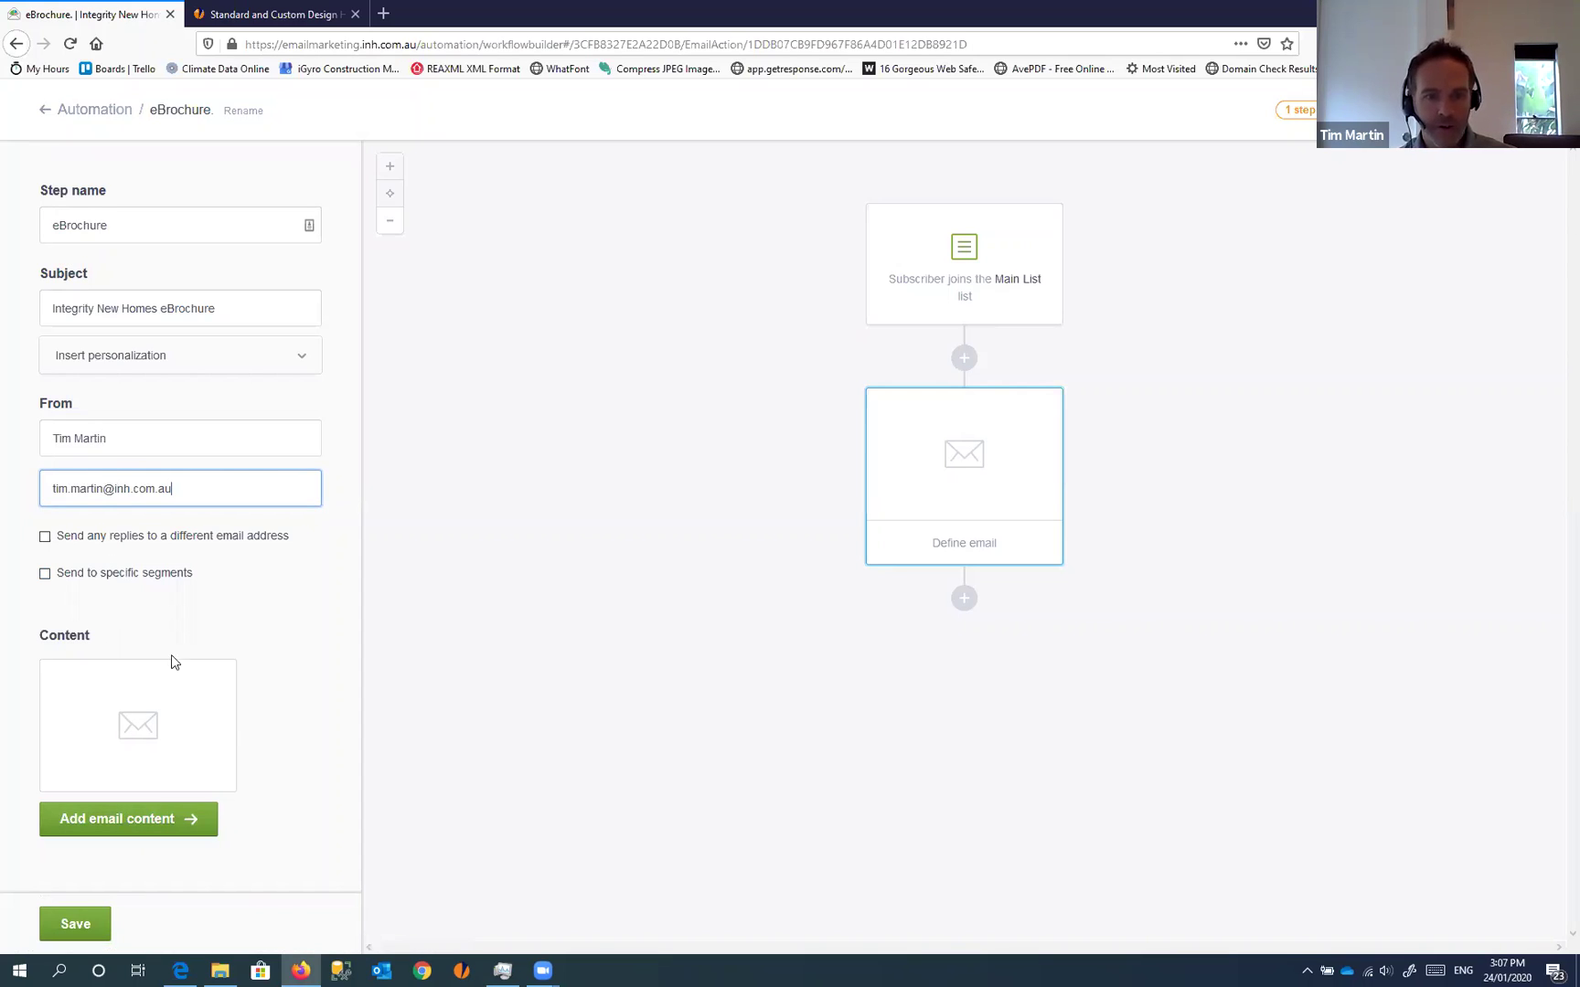
pyautogui.click(129, 822)
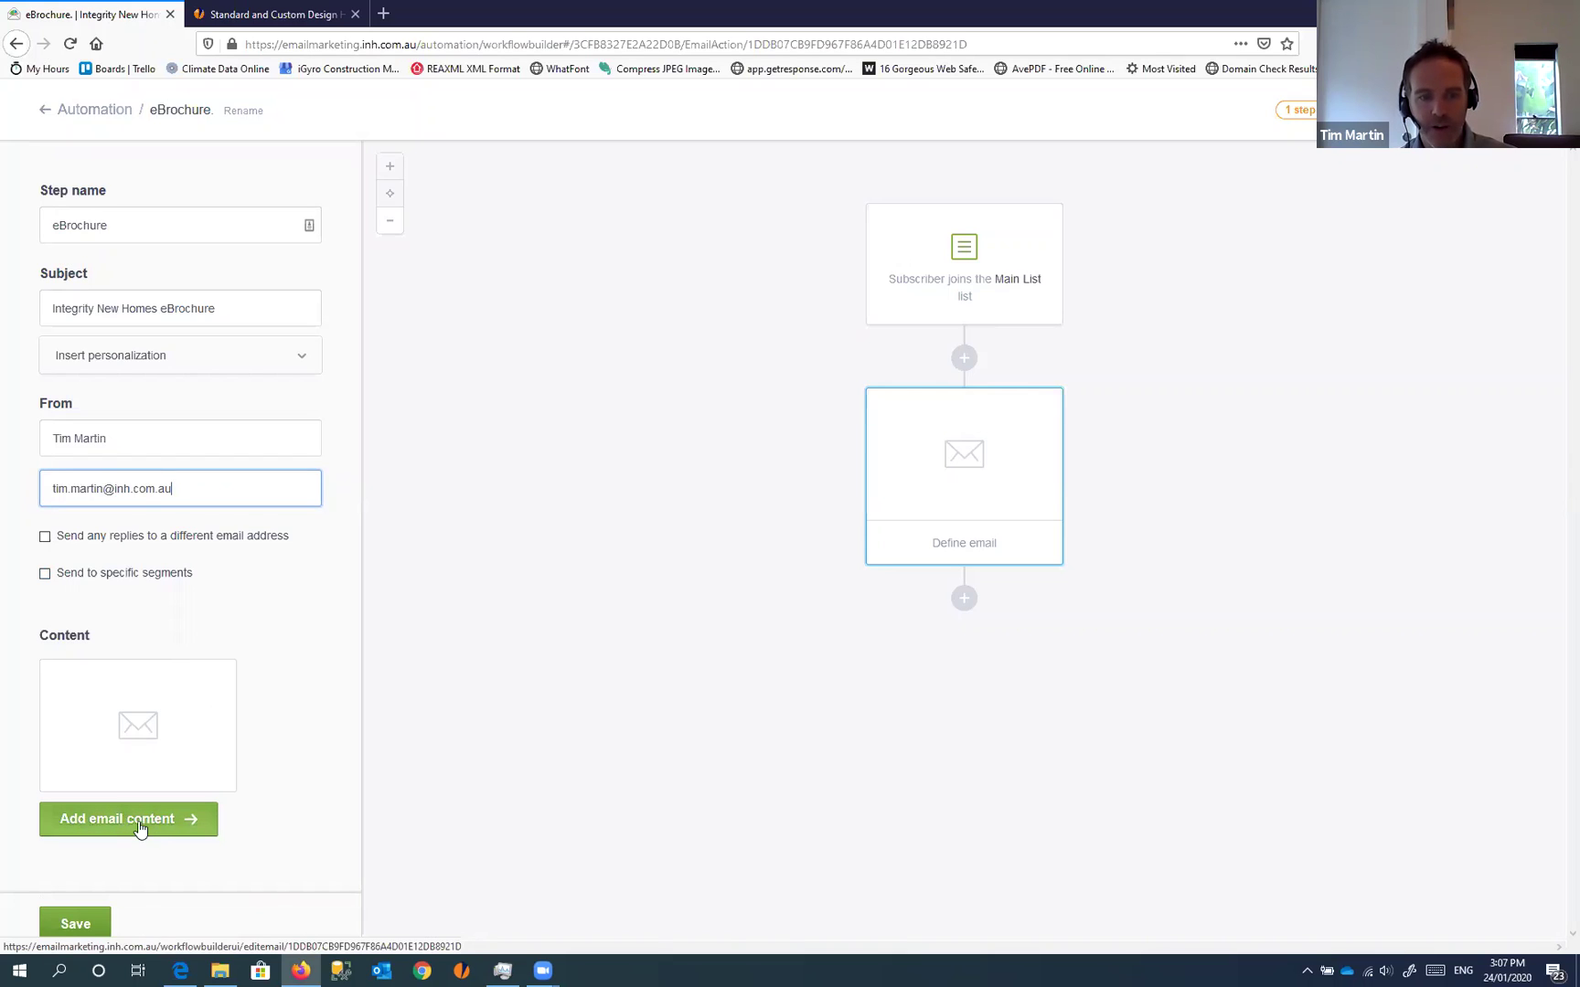
# Base the eBrochure email's content on the recently created Campaign custom email
pyautogui.click(137, 825)
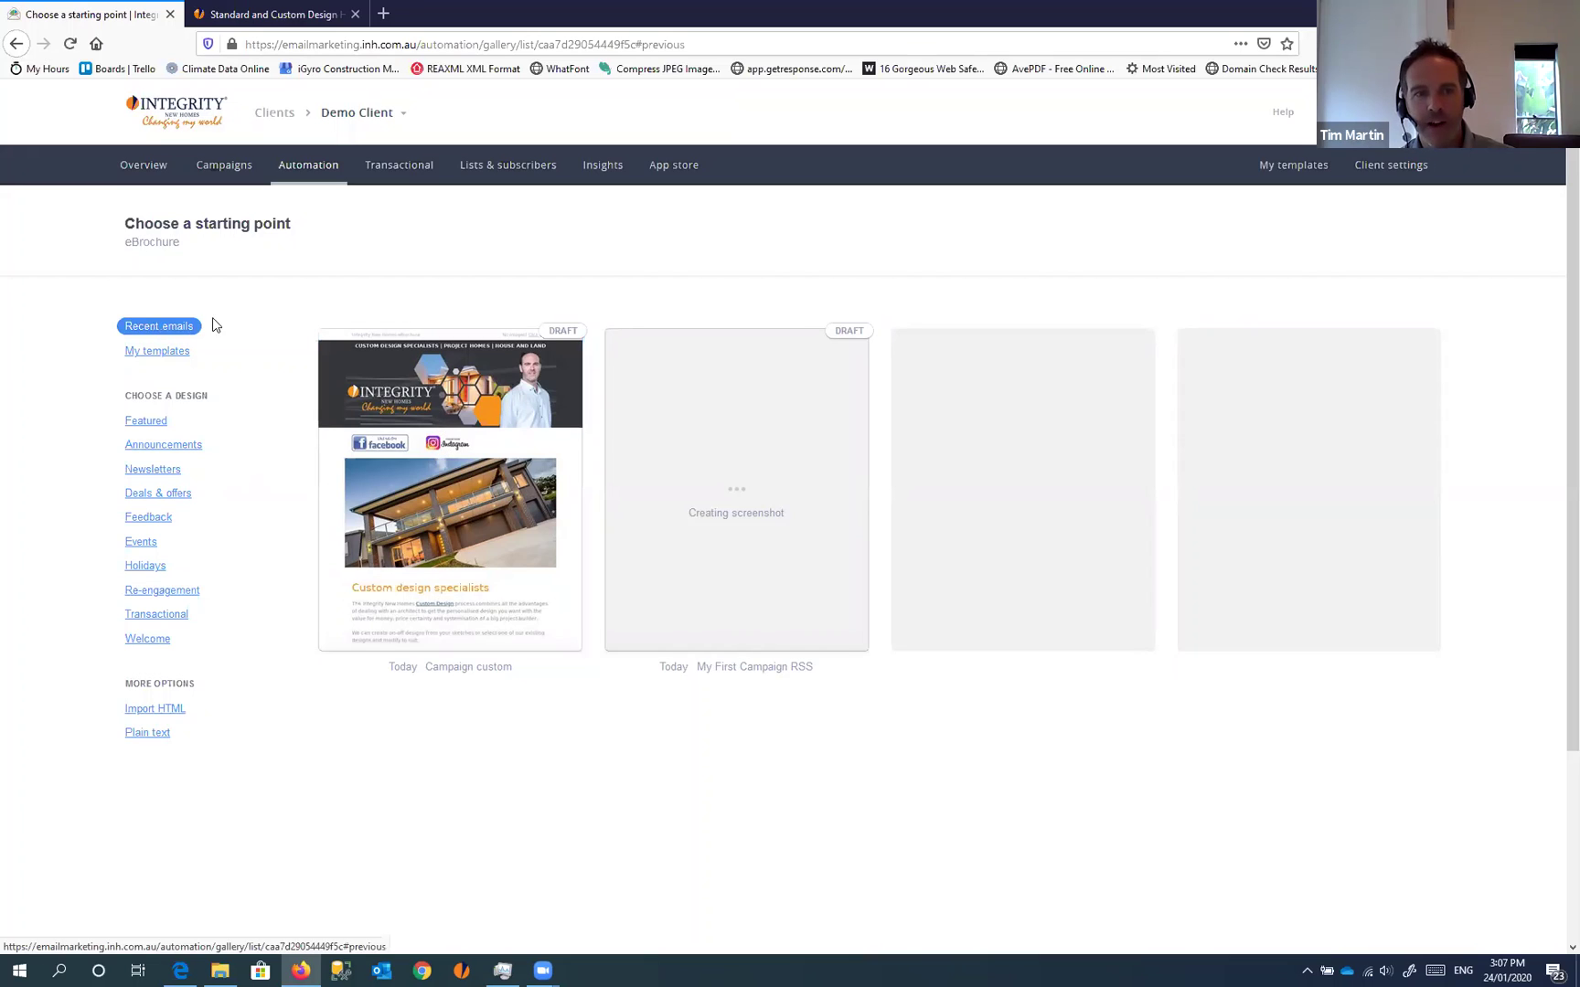
pyautogui.click(153, 357)
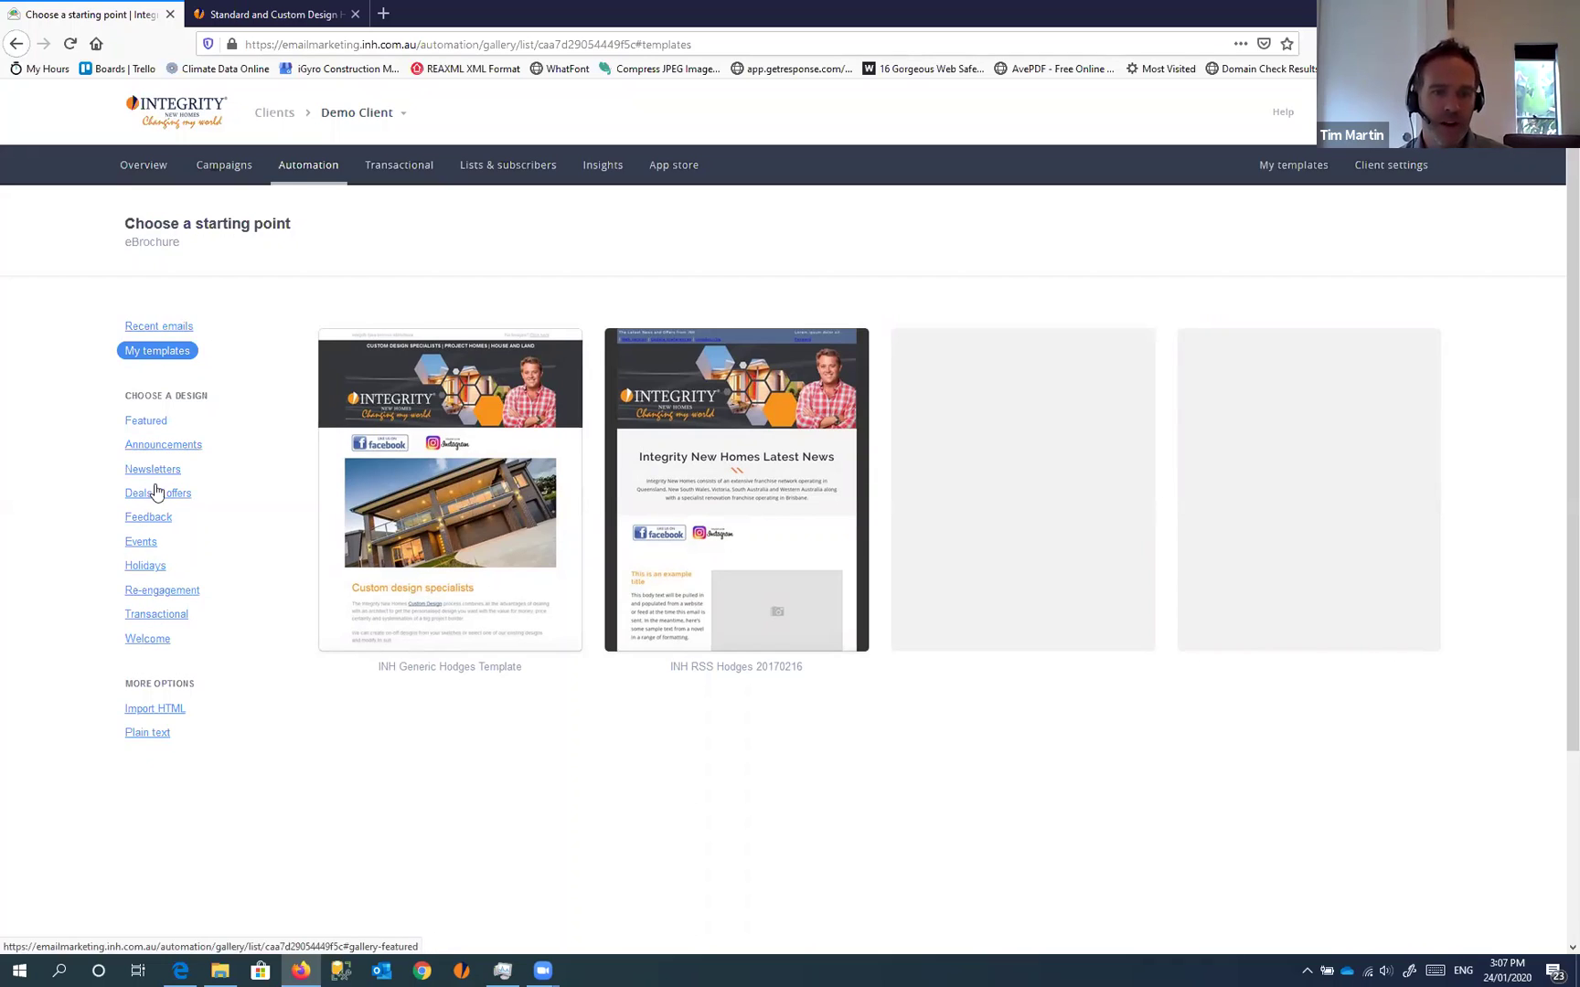
pyautogui.click(155, 330)
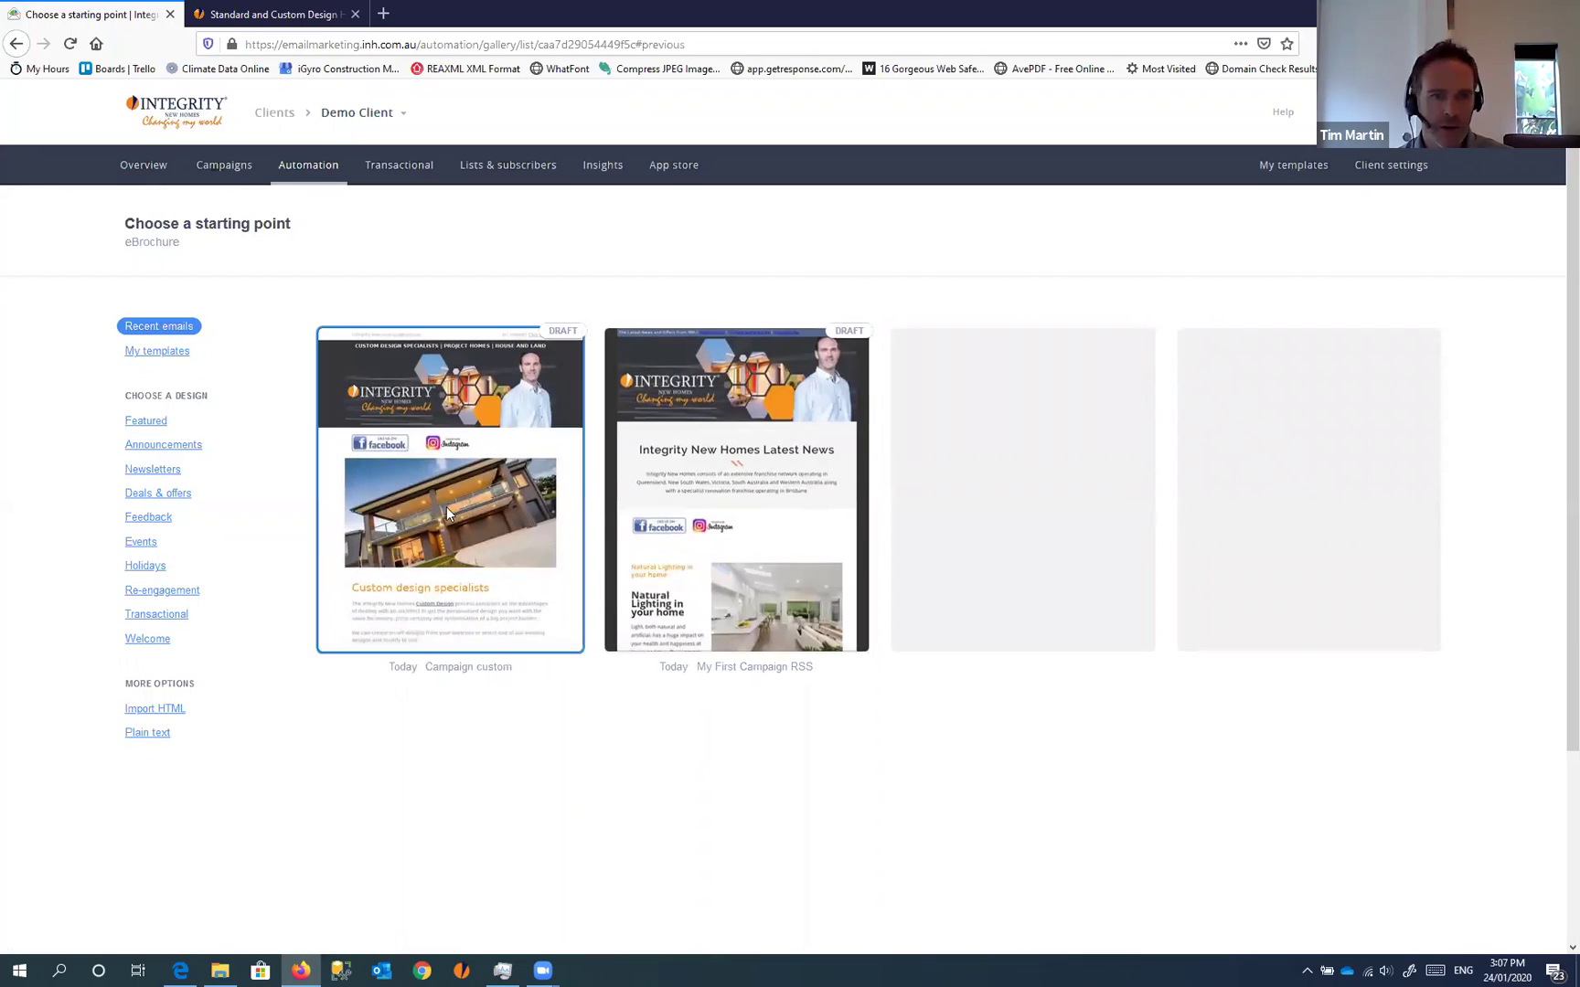
pyautogui.click(462, 443)
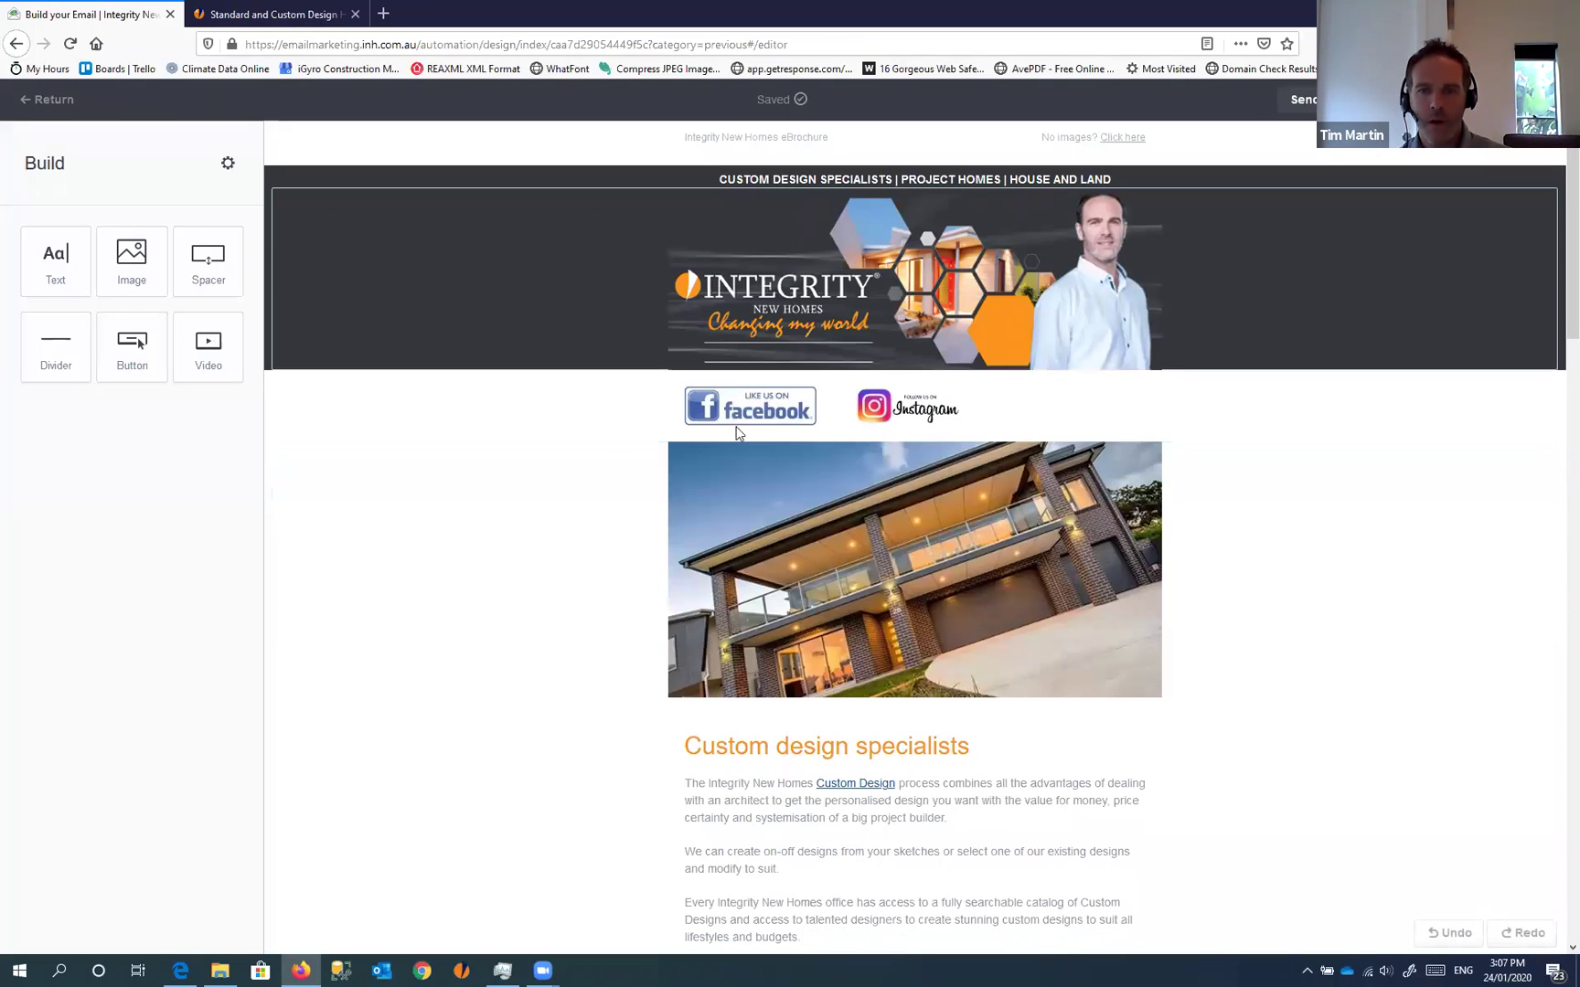
# Scroll through the eBrochure email and preview how it will look
pyautogui.scroll(-2, 1196, 306)
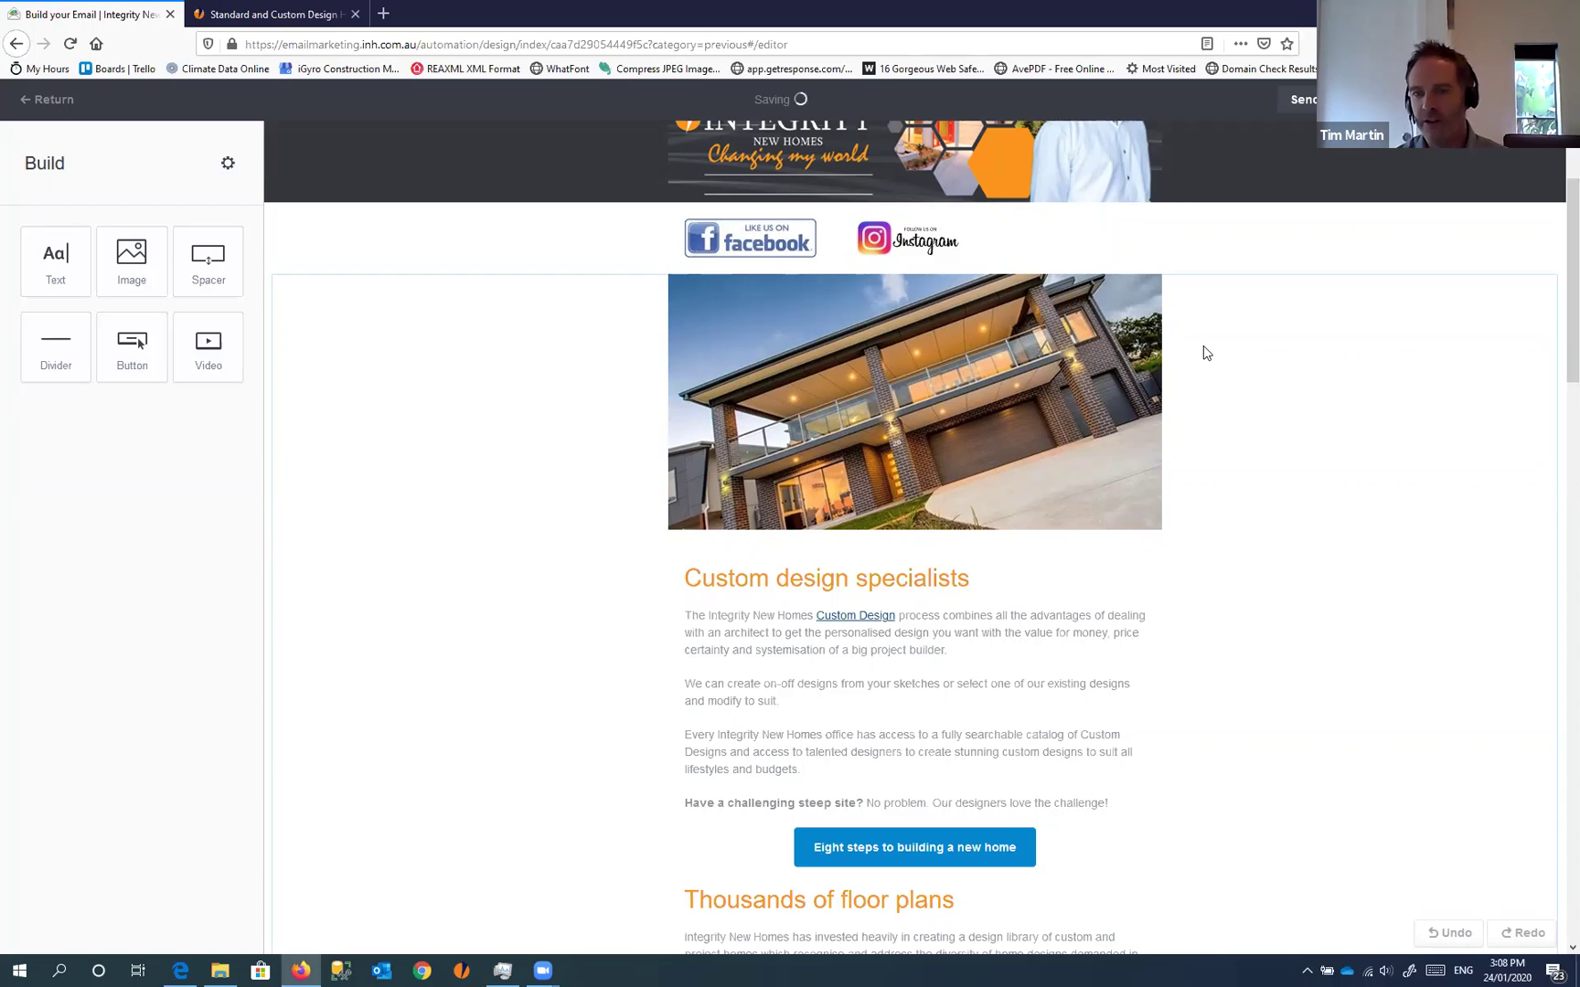
pyautogui.scroll(-10, 1177, 388)
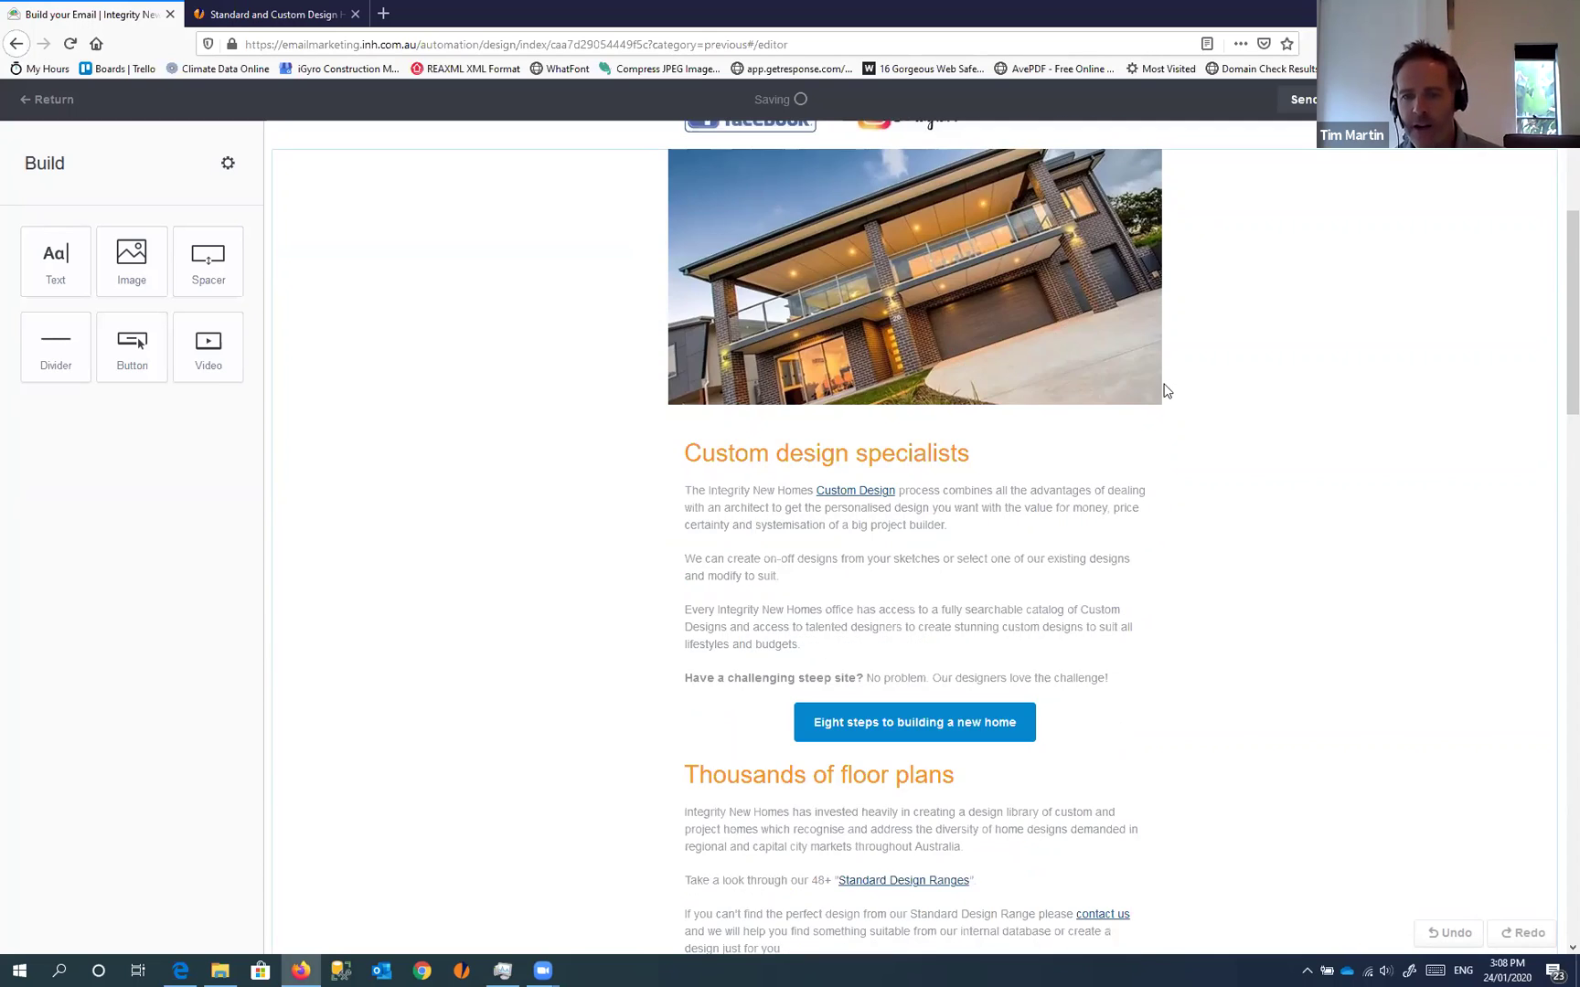
pyautogui.scroll(12, 1103, 431)
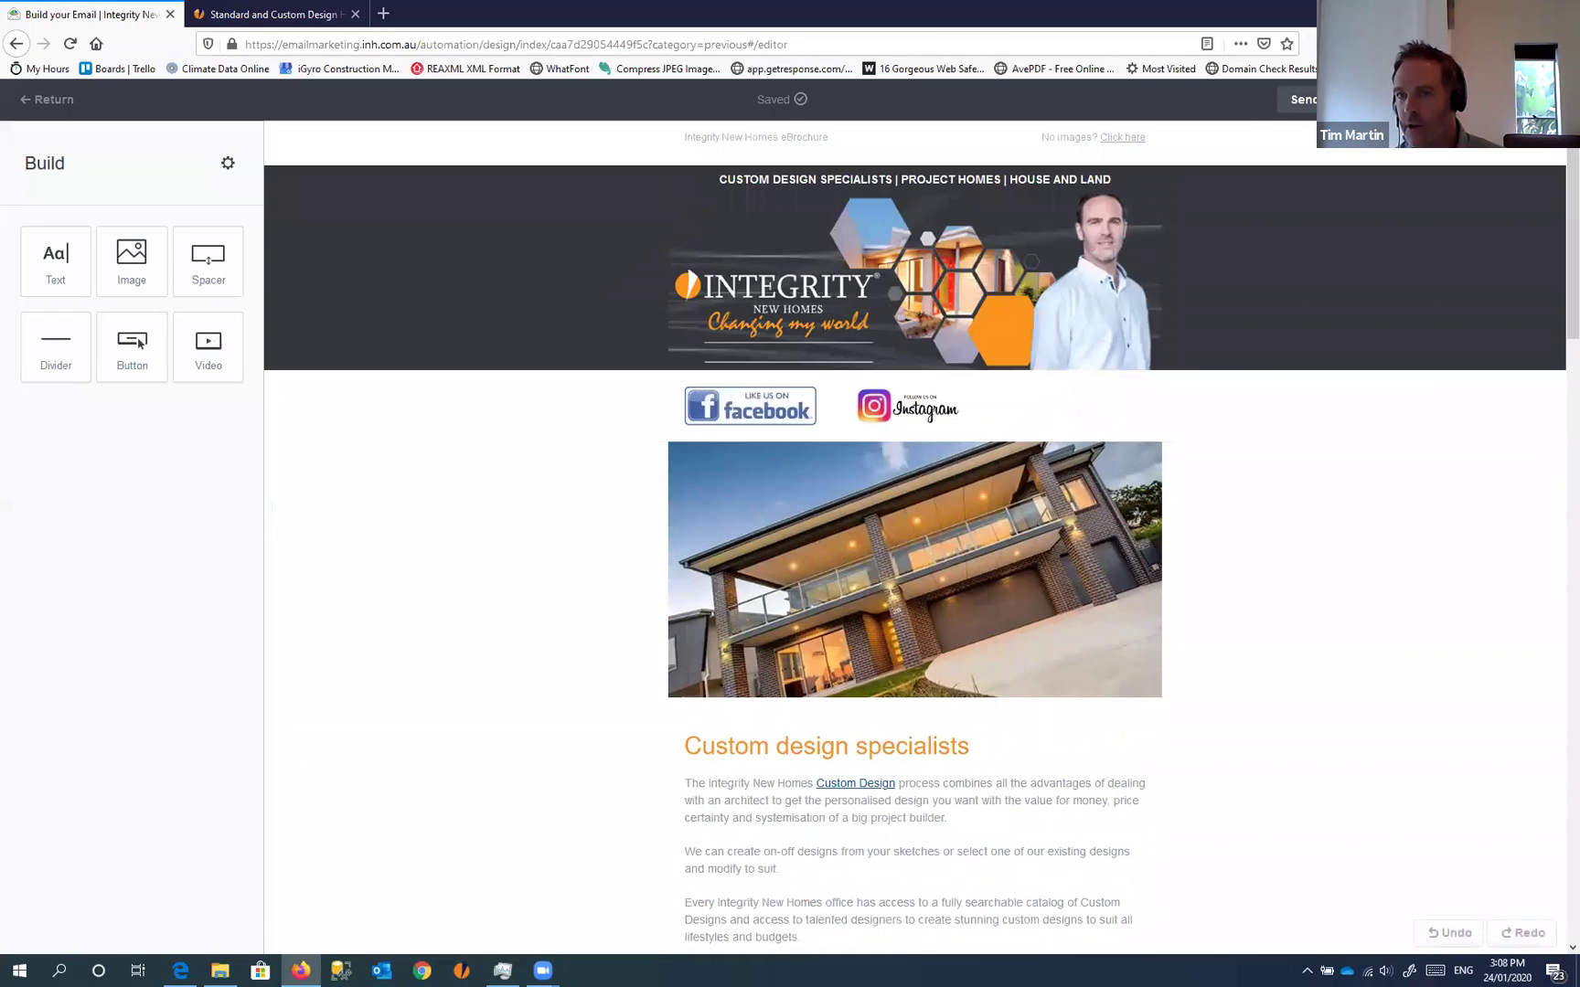
pyautogui.click(1296, 99)
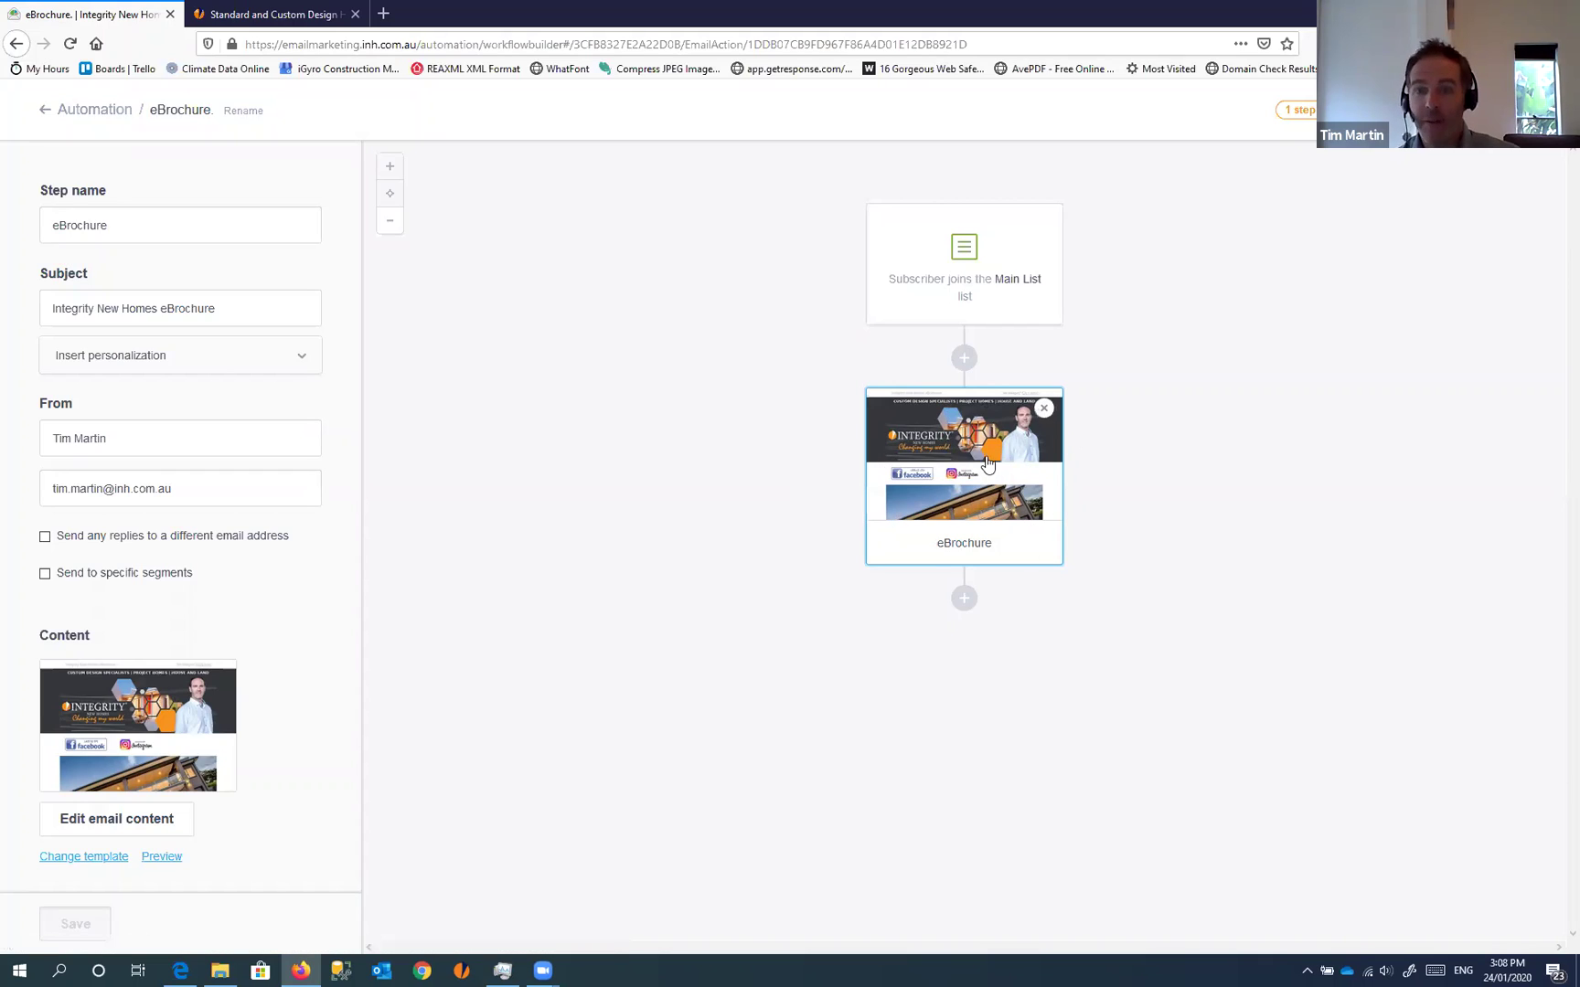
# Add a delay after the eBrochure email, changing 24 hours to 2 days, and save it
pyautogui.click(617, 493)
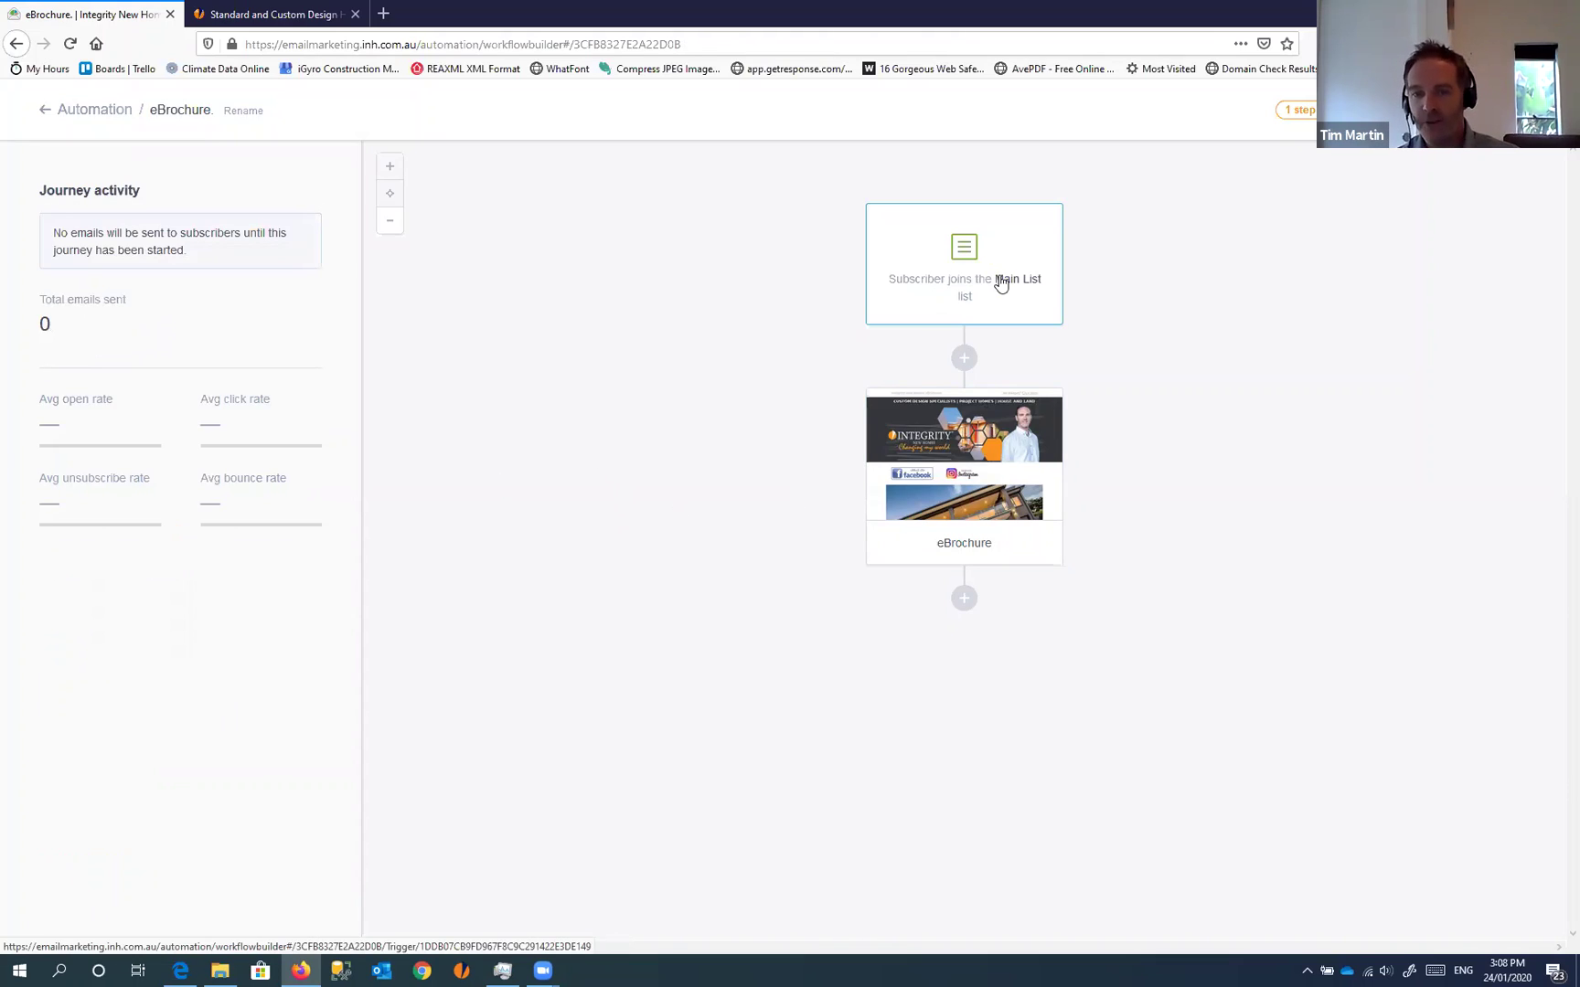
pyautogui.click(963, 598)
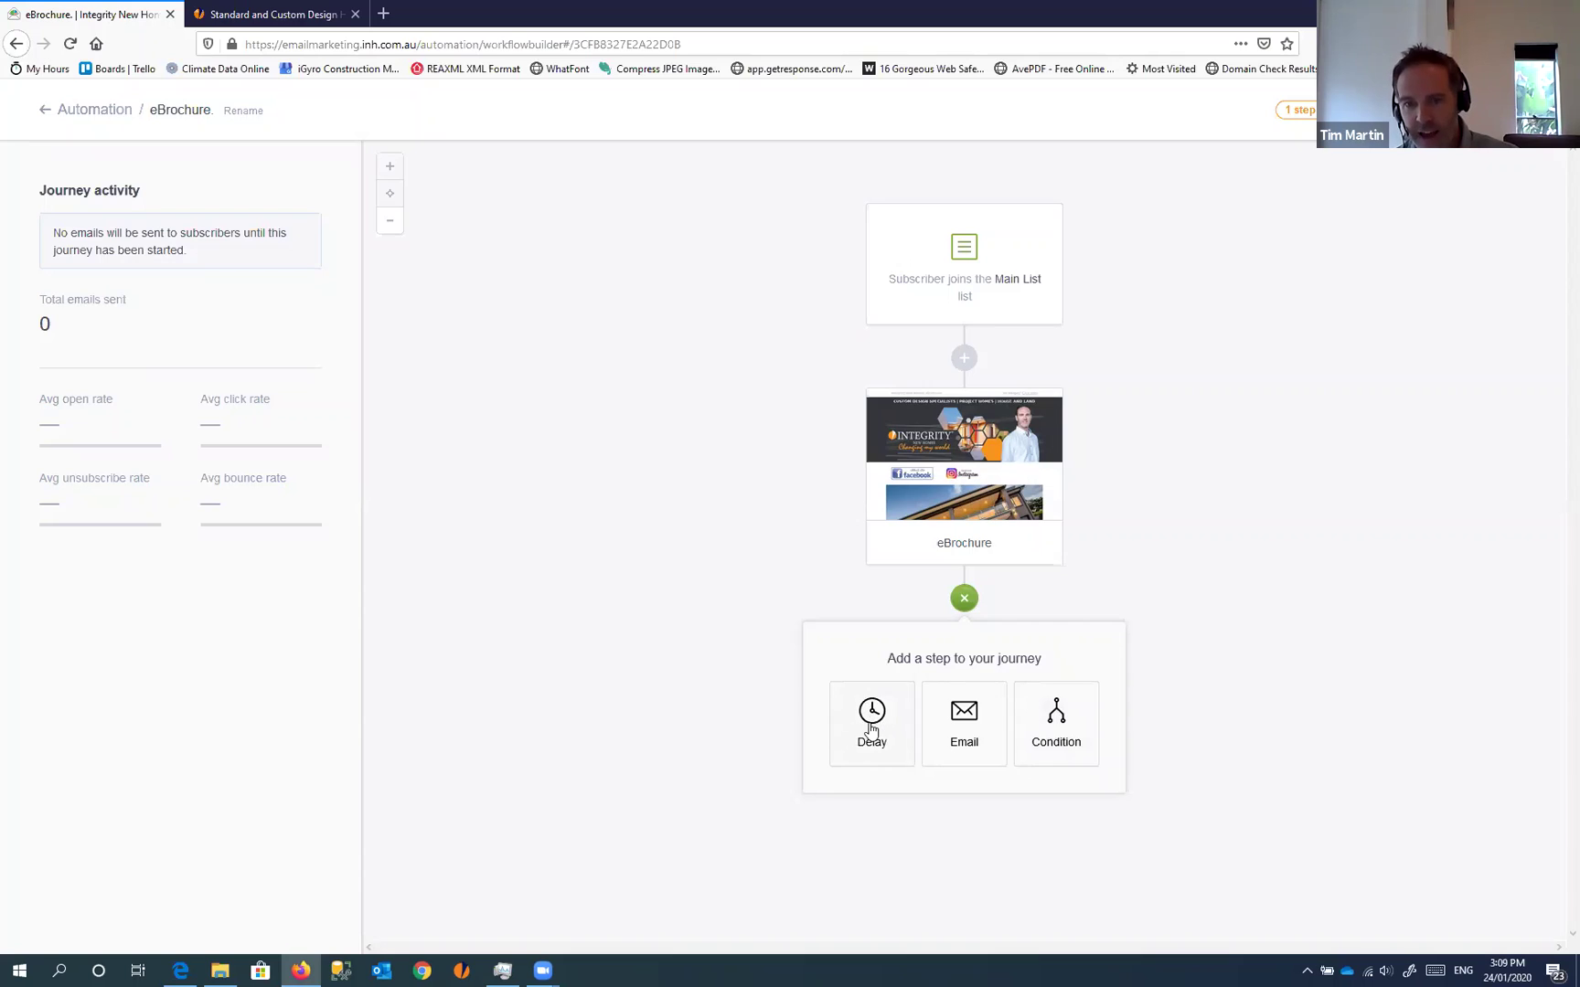
pyautogui.click(873, 722)
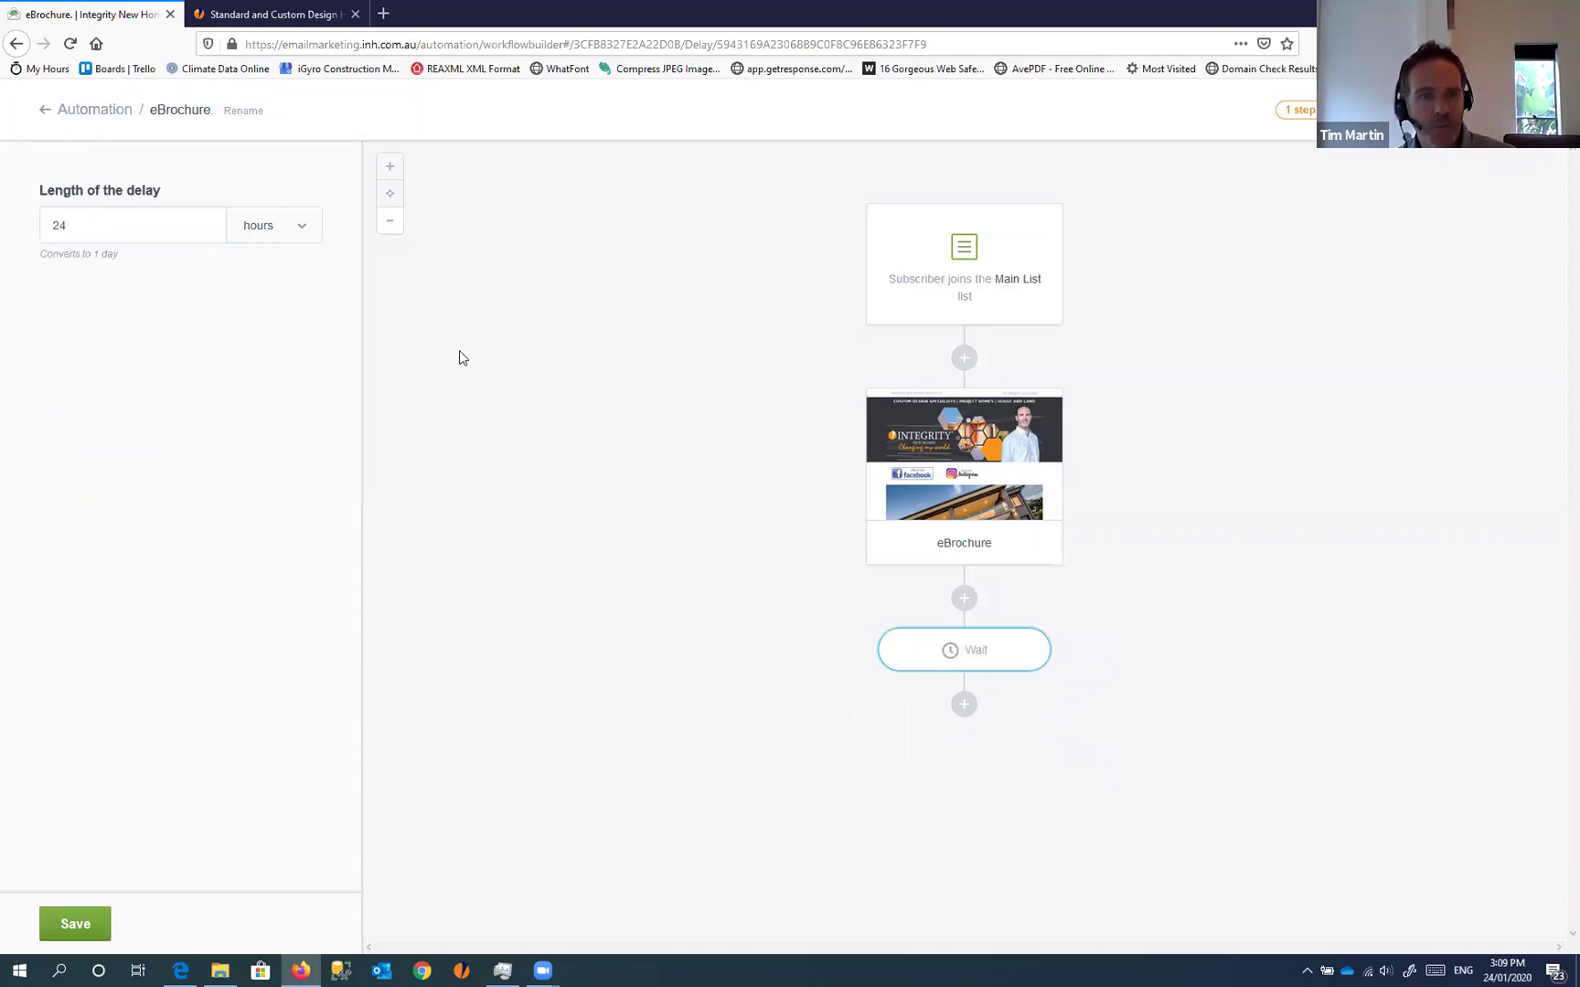
pyautogui.click(288, 226)
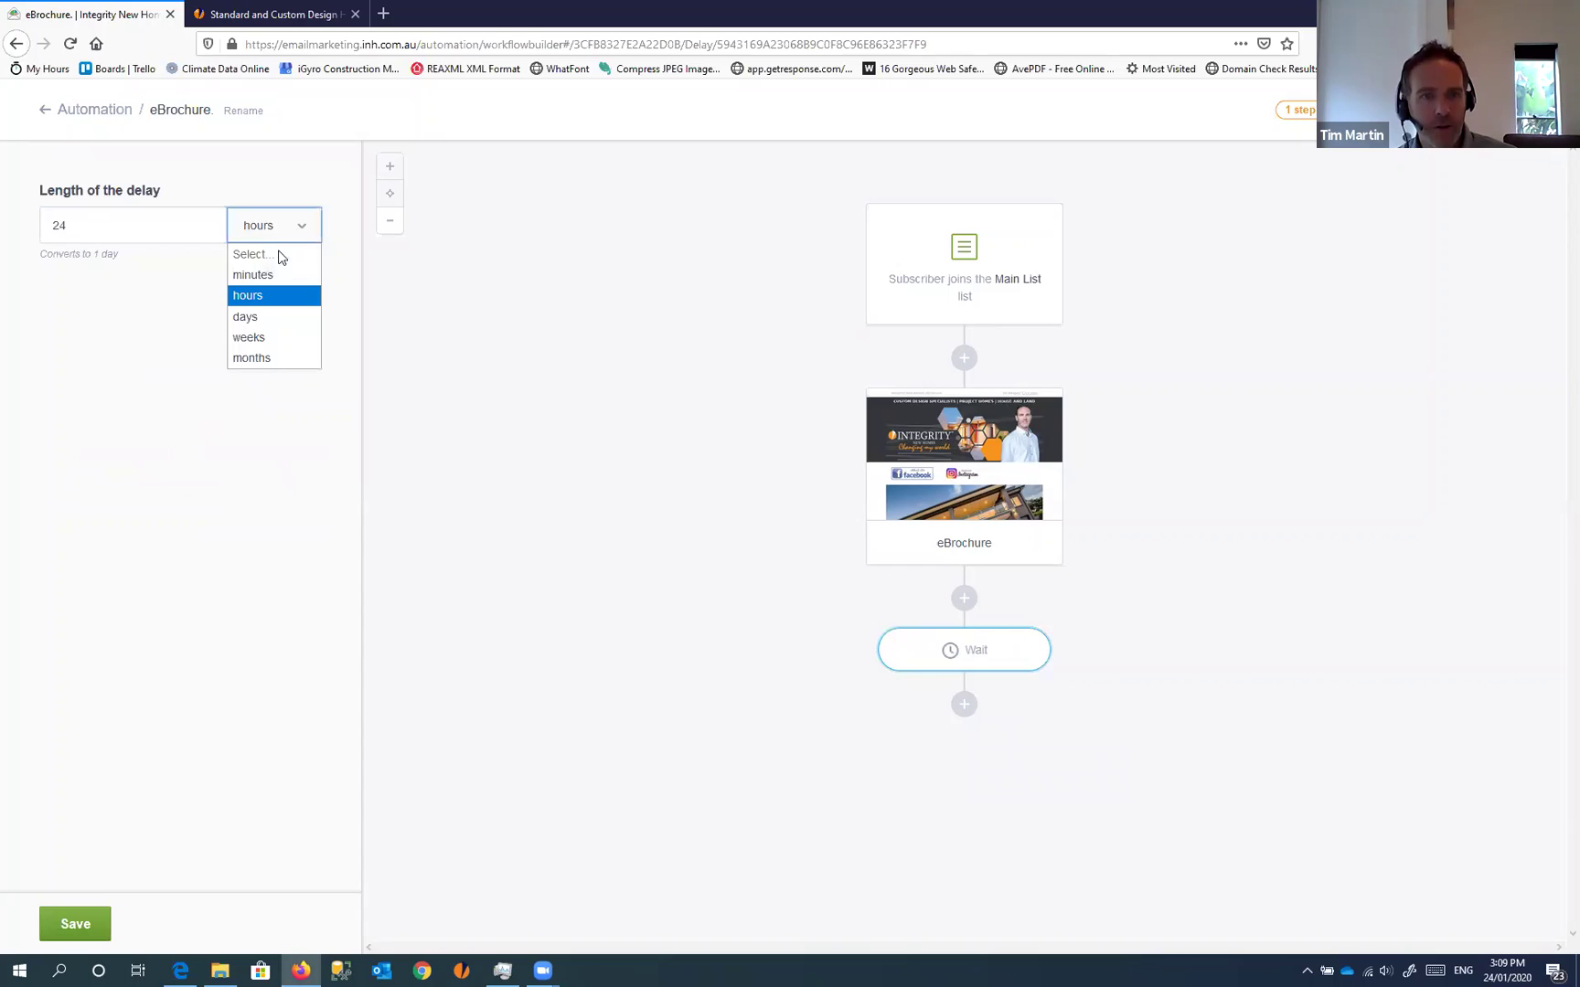
pyautogui.click(257, 317)
pyautogui.moveTo(137, 228); pyautogui.dragTo(8, 205)
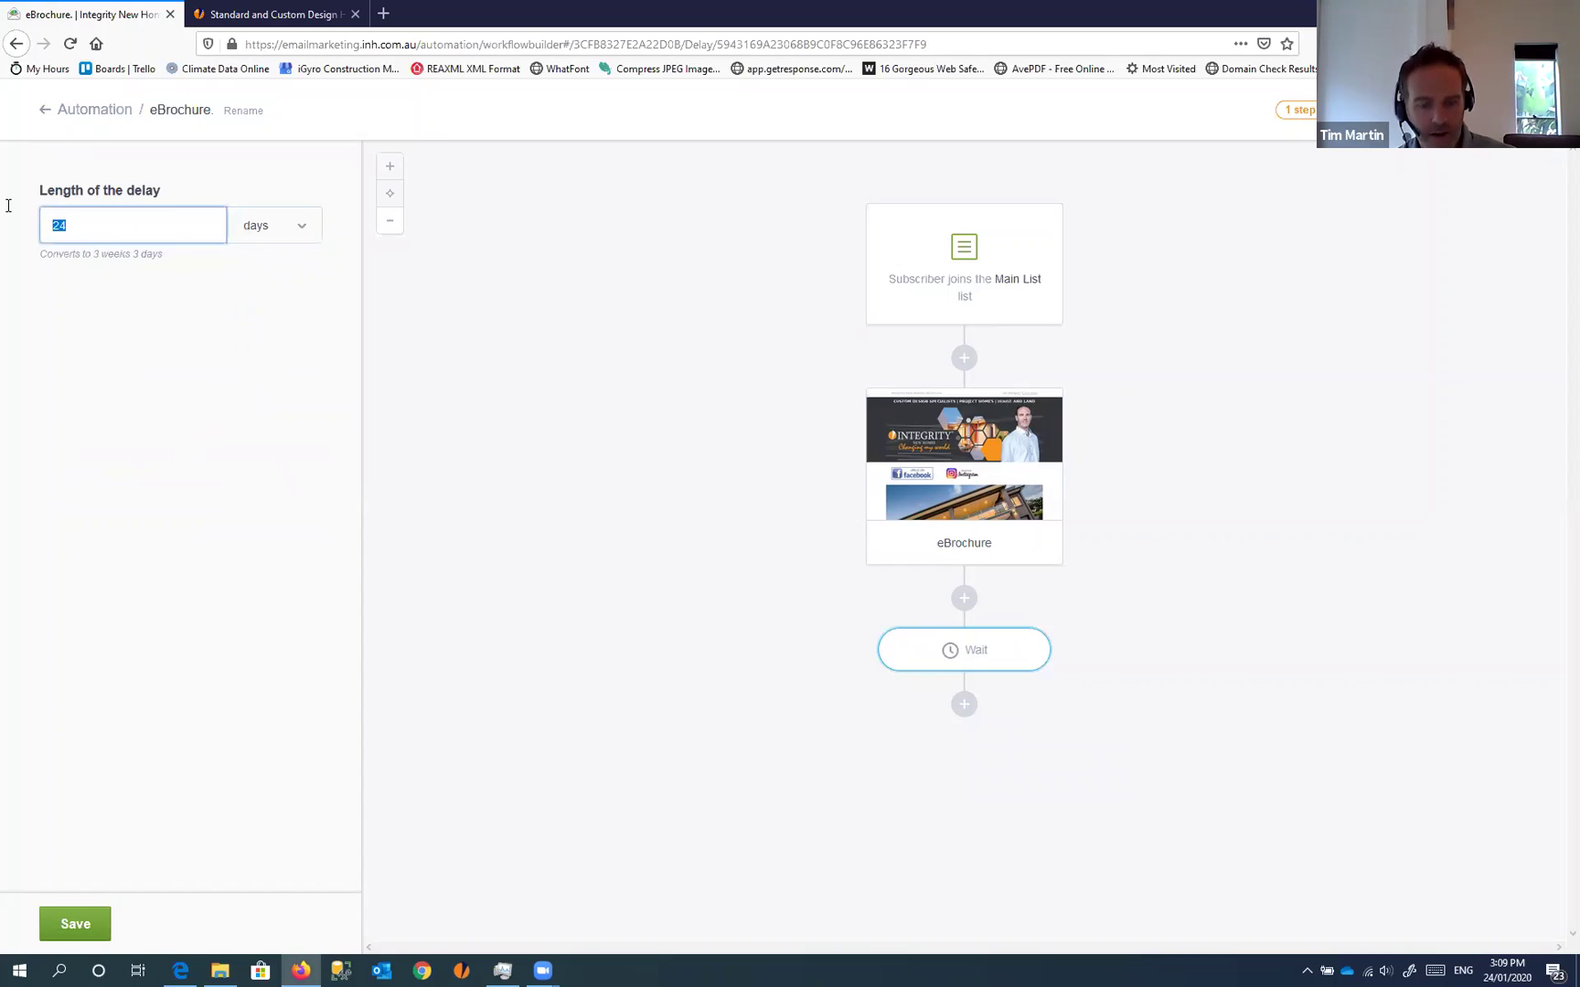
pyautogui.write('2')
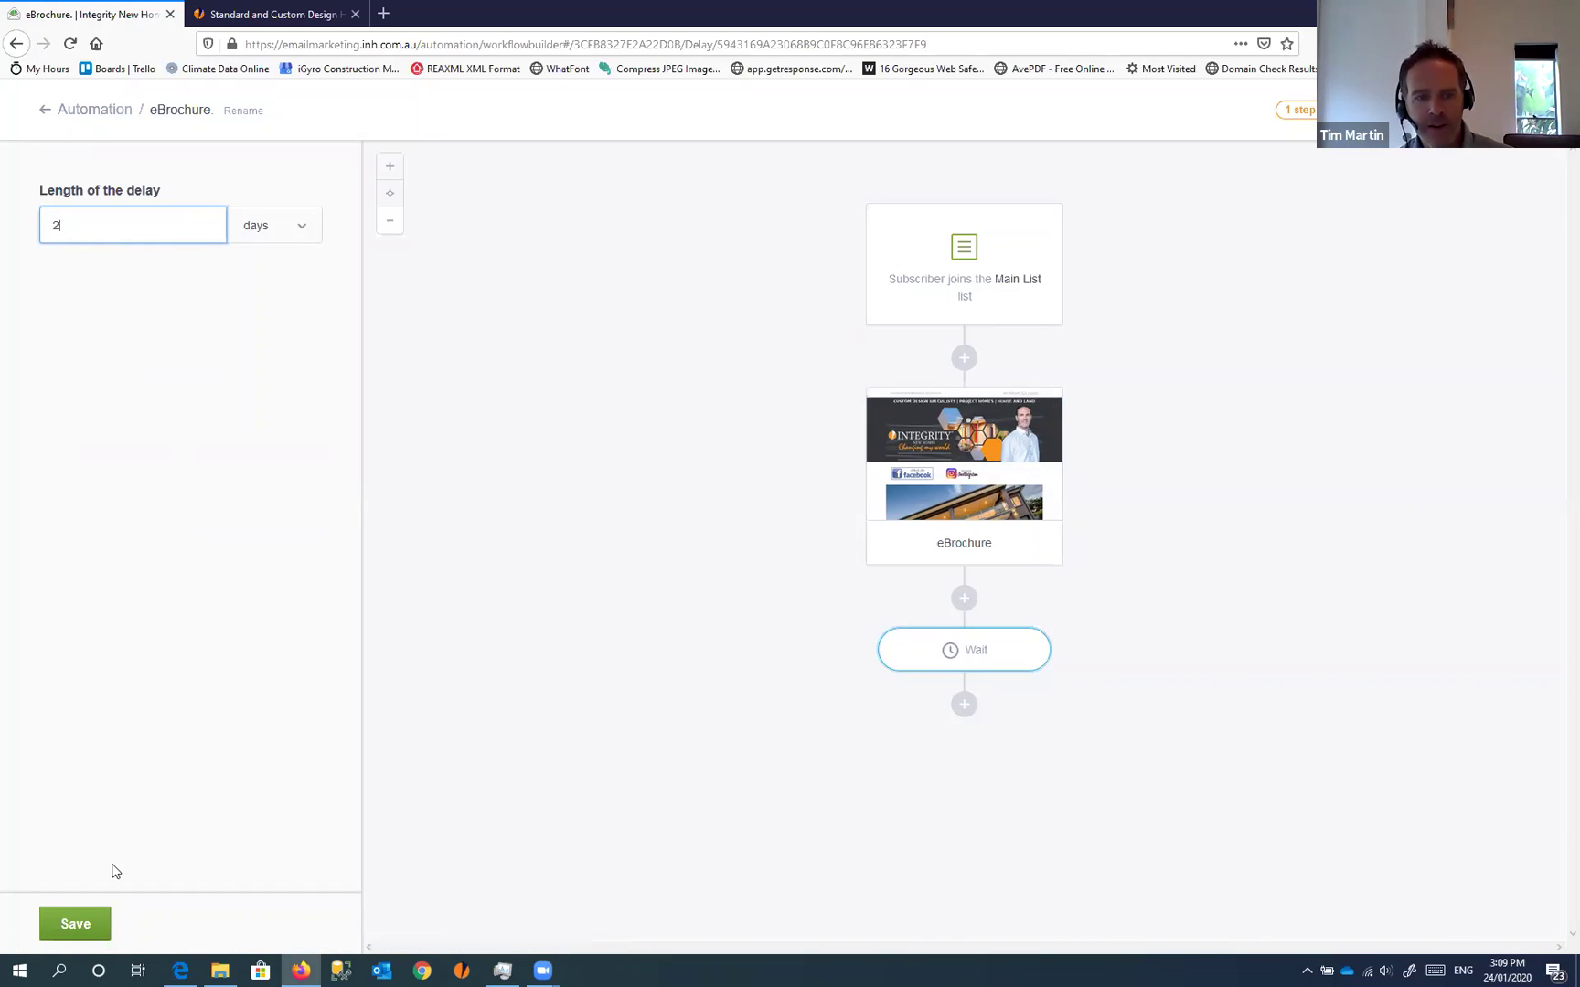
pyautogui.click(87, 927)
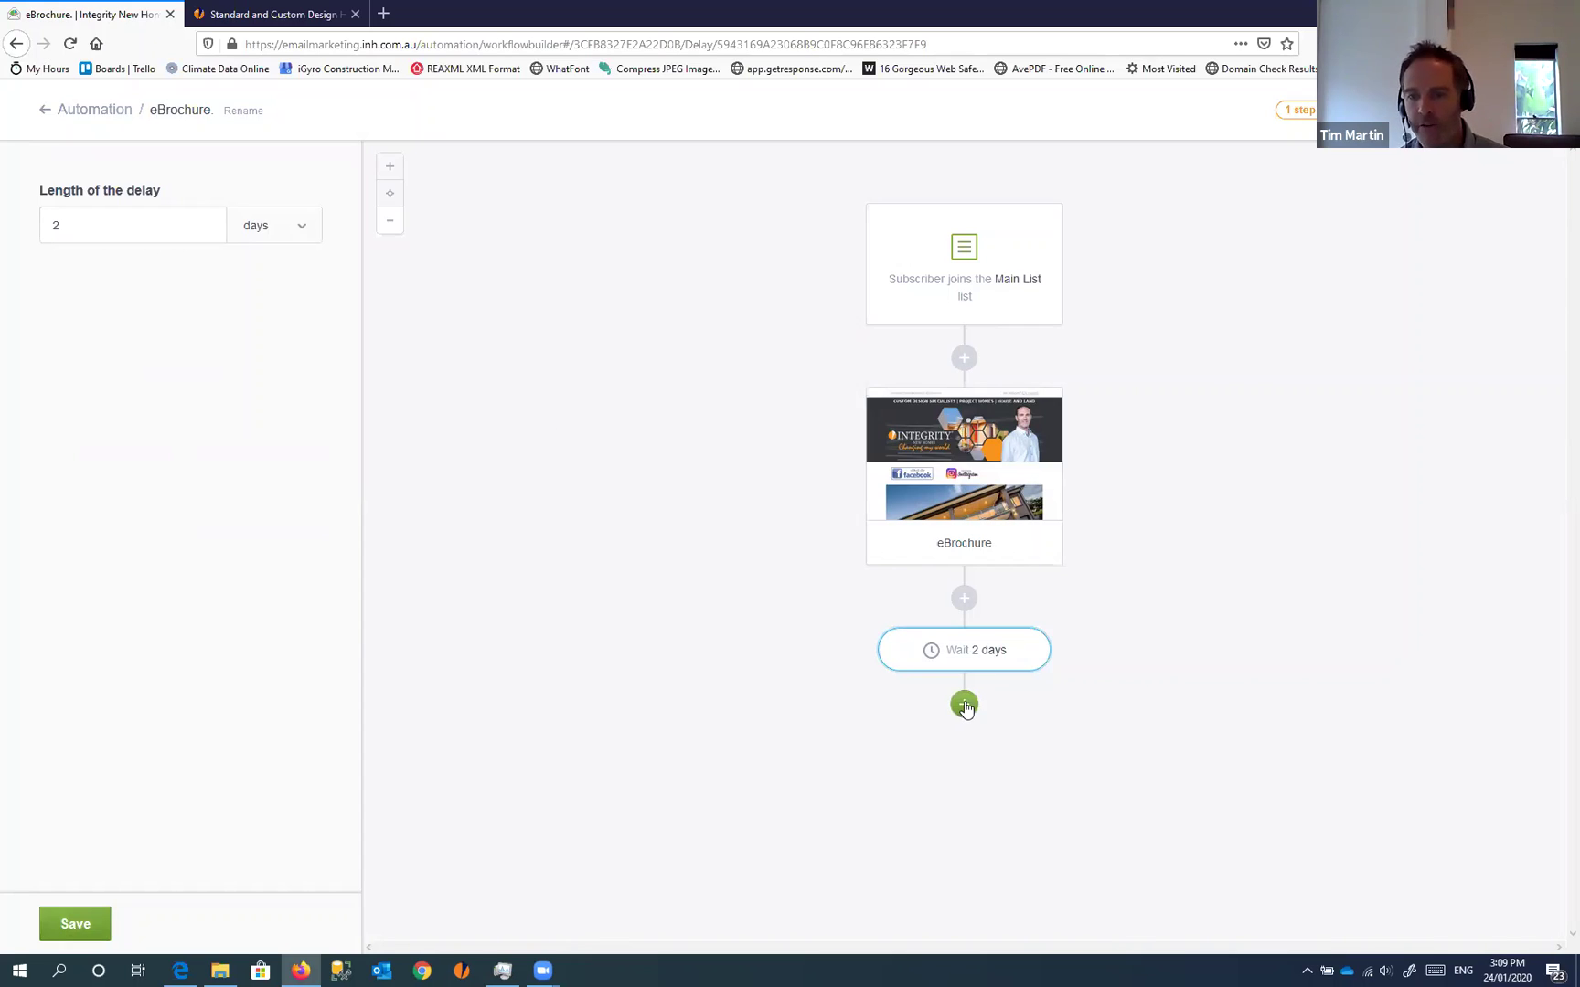
pyautogui.click(964, 708)
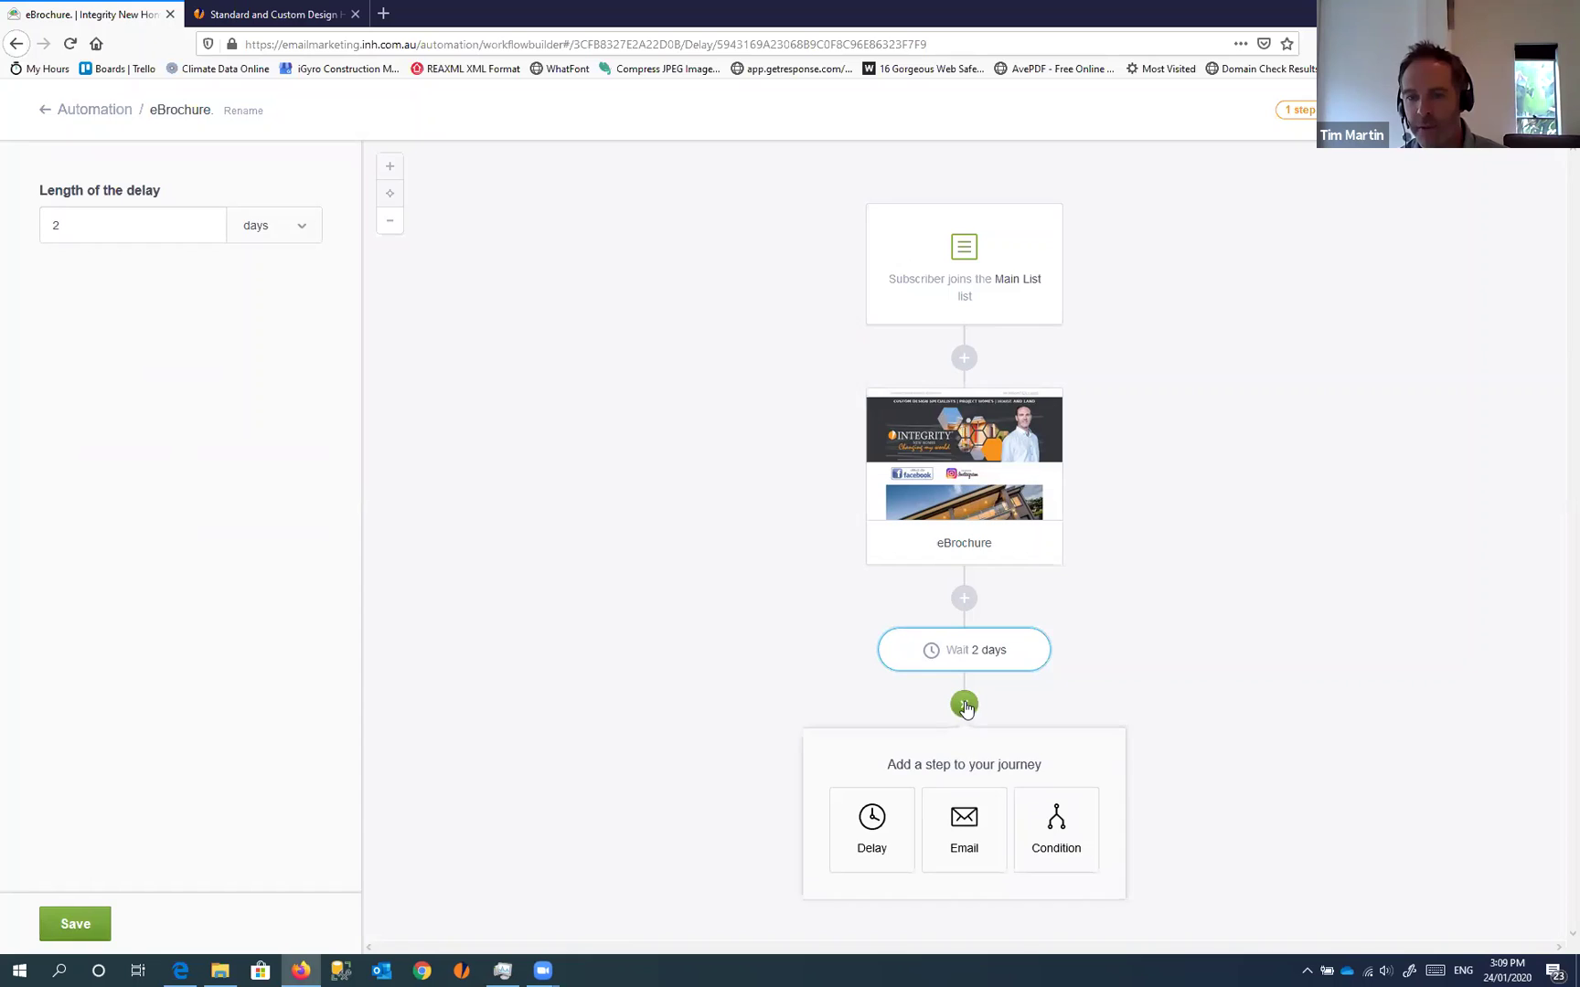
# Add an email step after the 2-day wait: name 'Received eBrochure', subject 'Did you receive our eBrochure?'
pyautogui.click(961, 841)
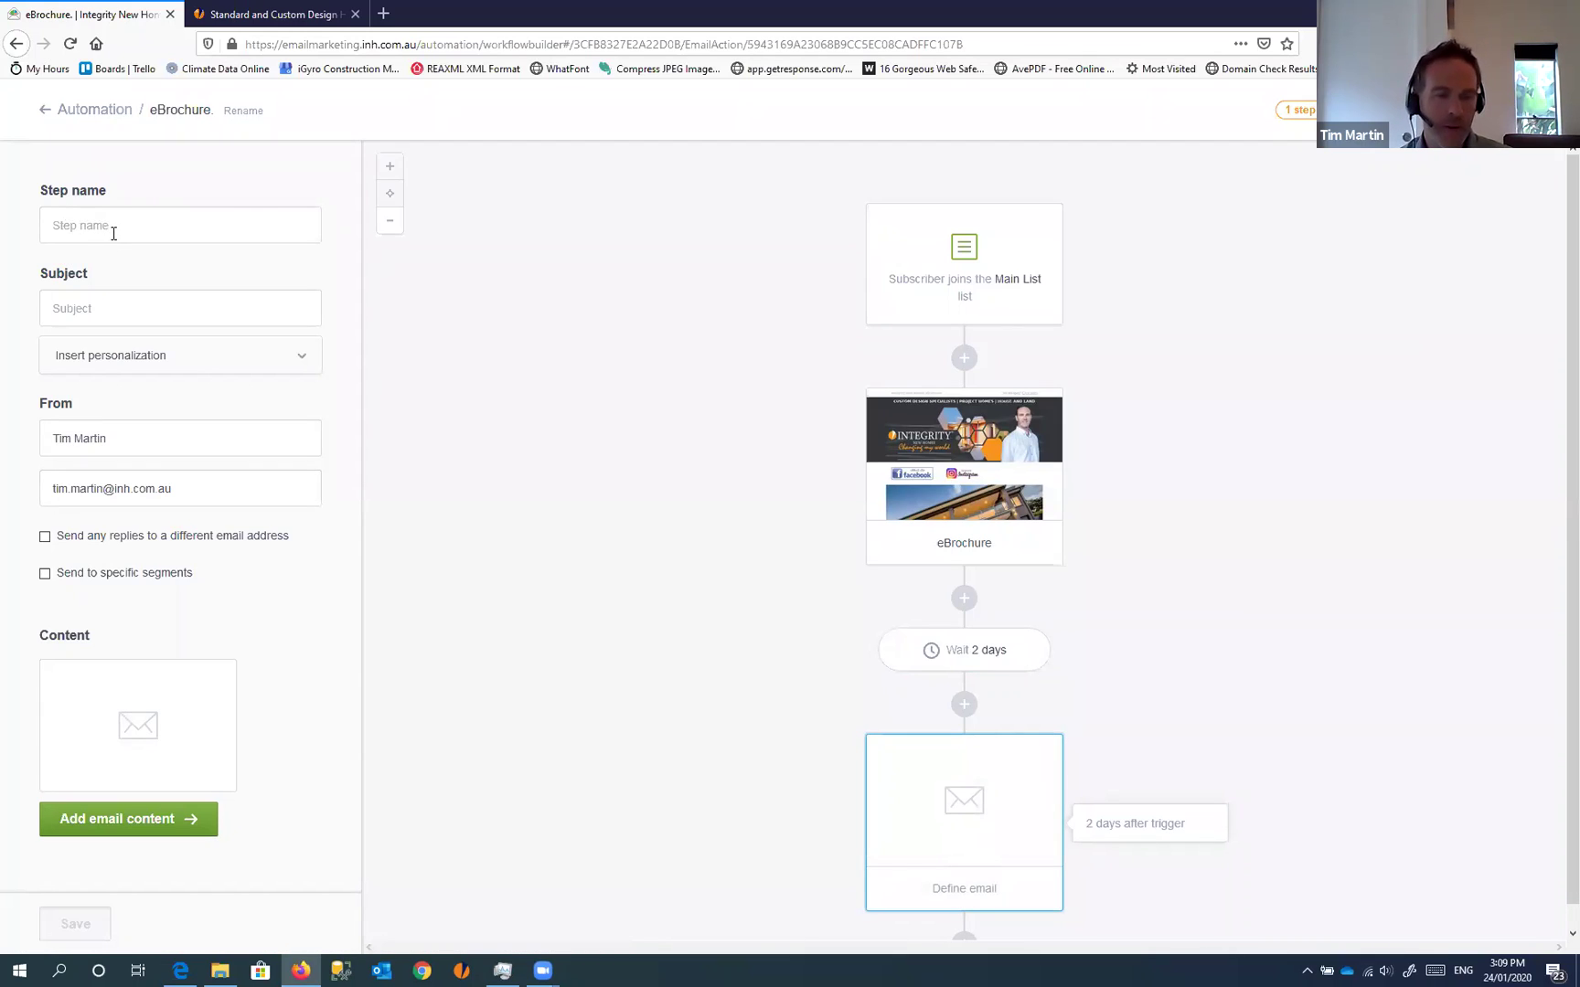
pyautogui.click(113, 233)
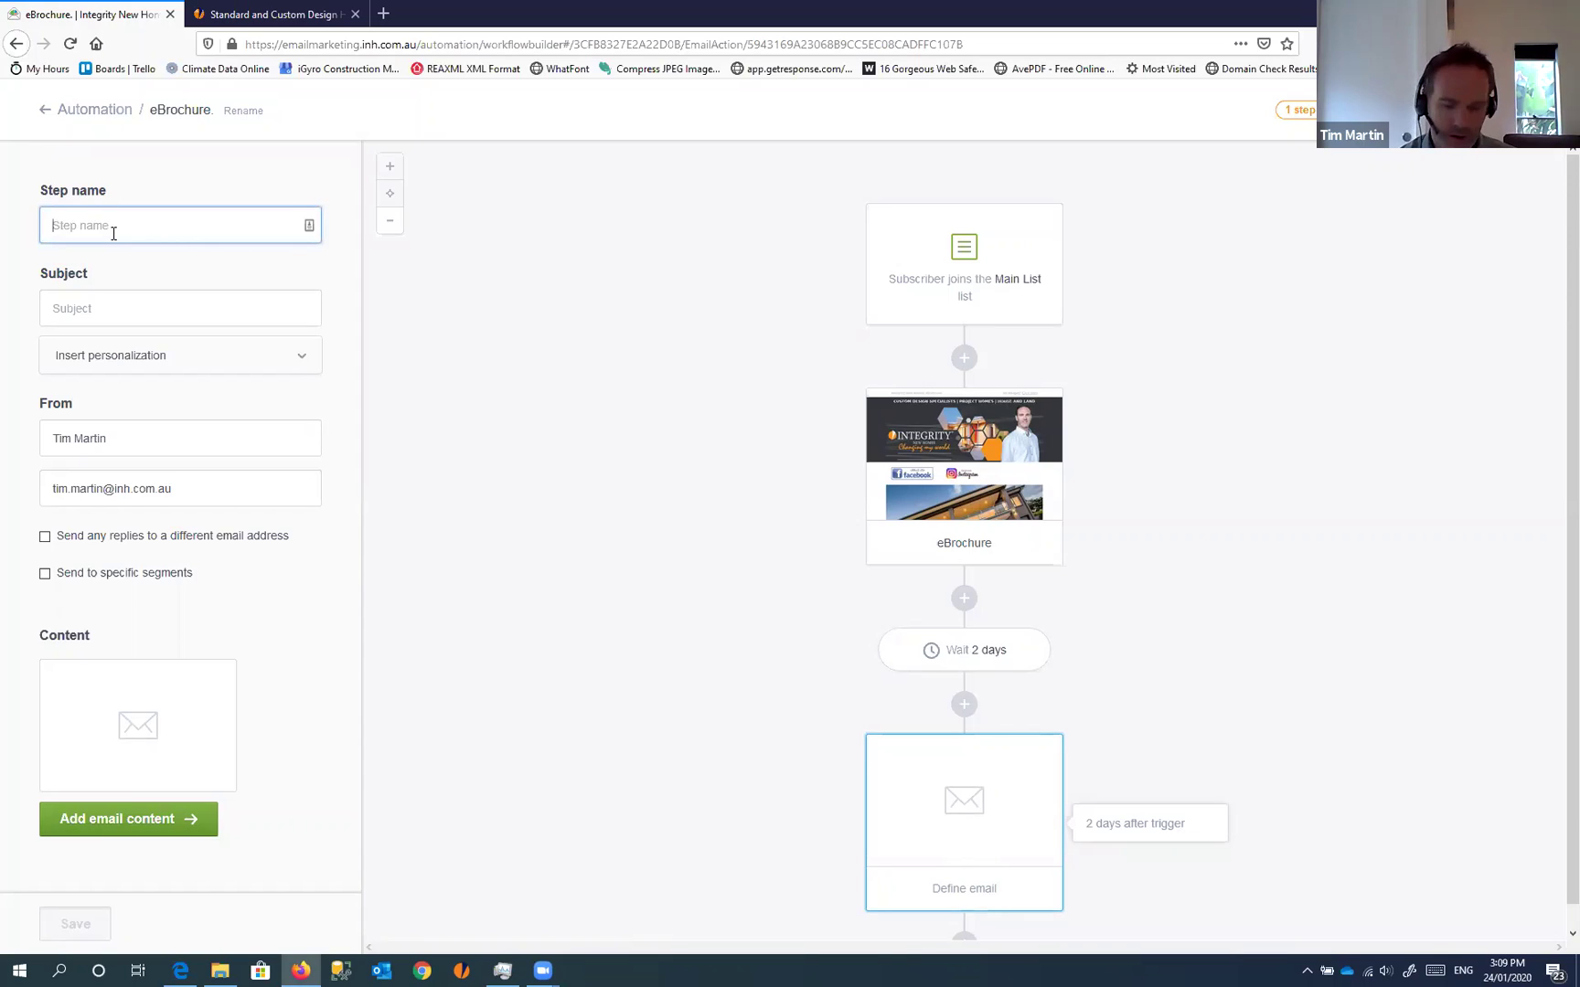
pyautogui.write('Received eBr')
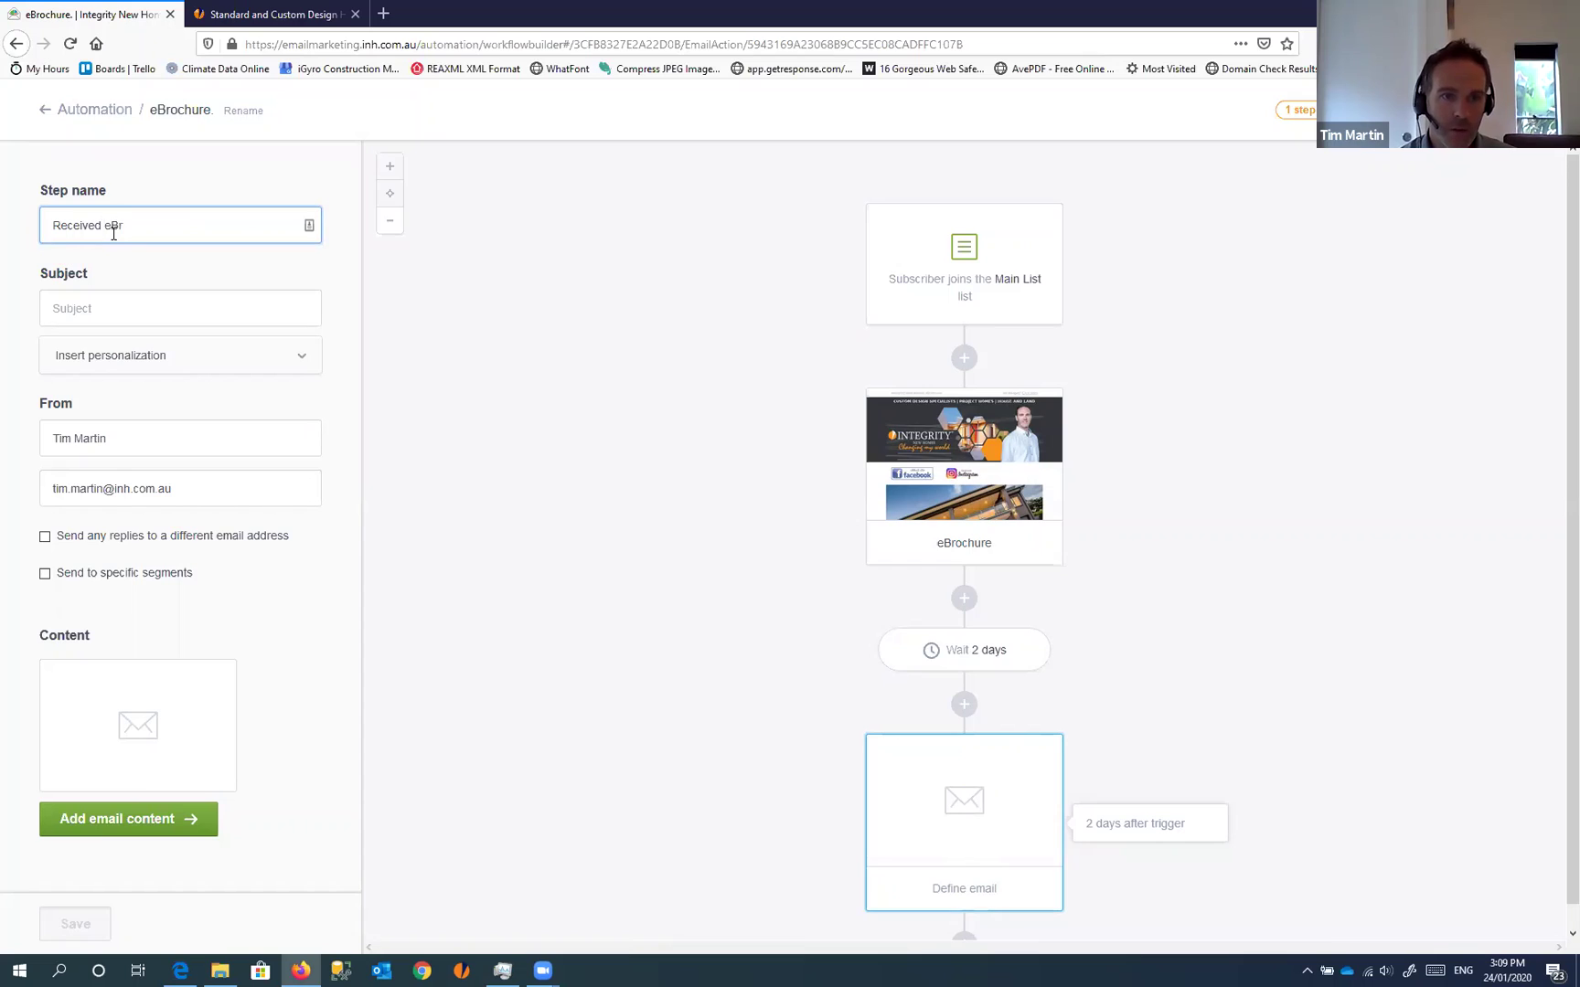
pyautogui.write('ochure')
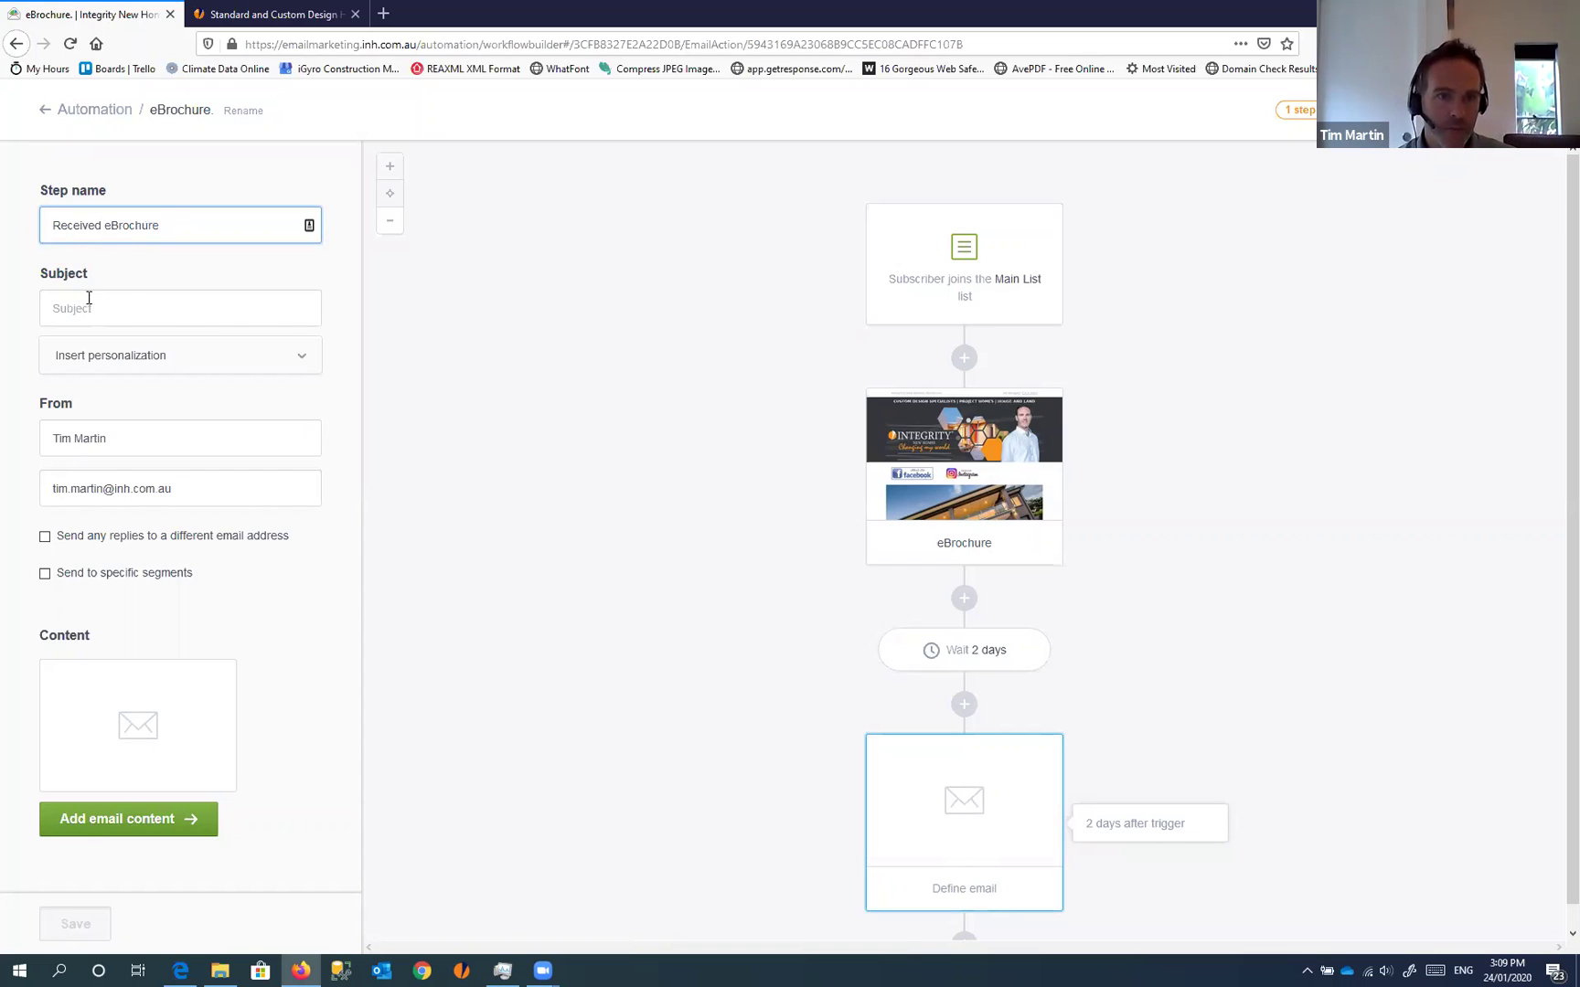
pyautogui.click(89, 308)
pyautogui.write('Di')
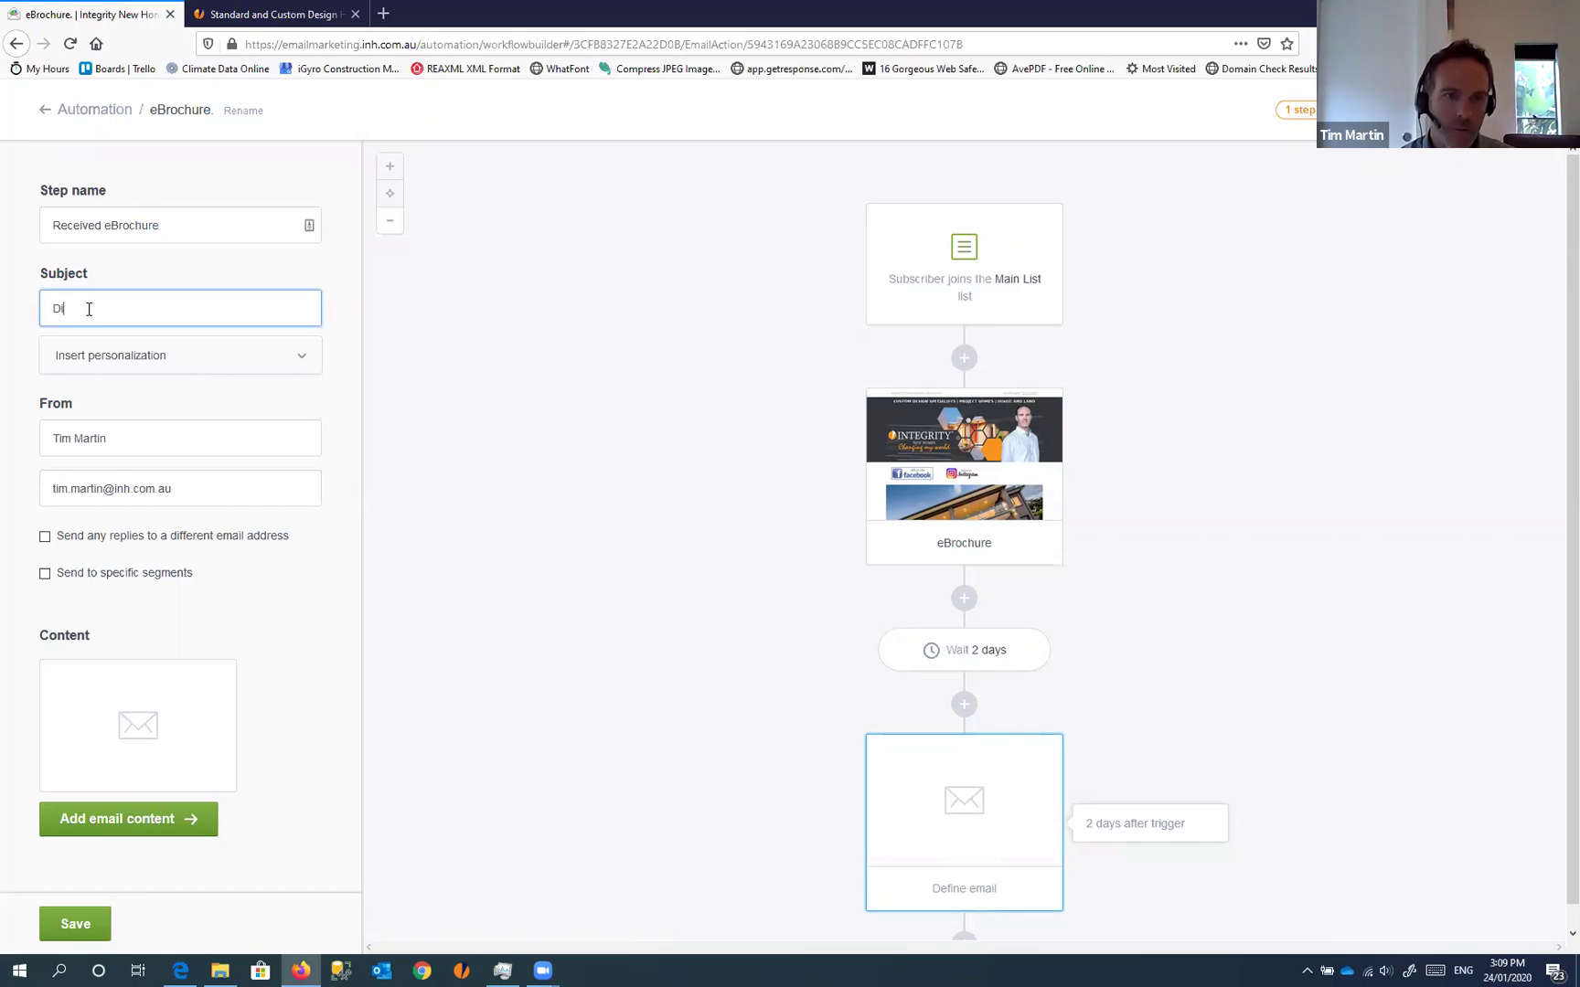
pyautogui.write('d you receive')
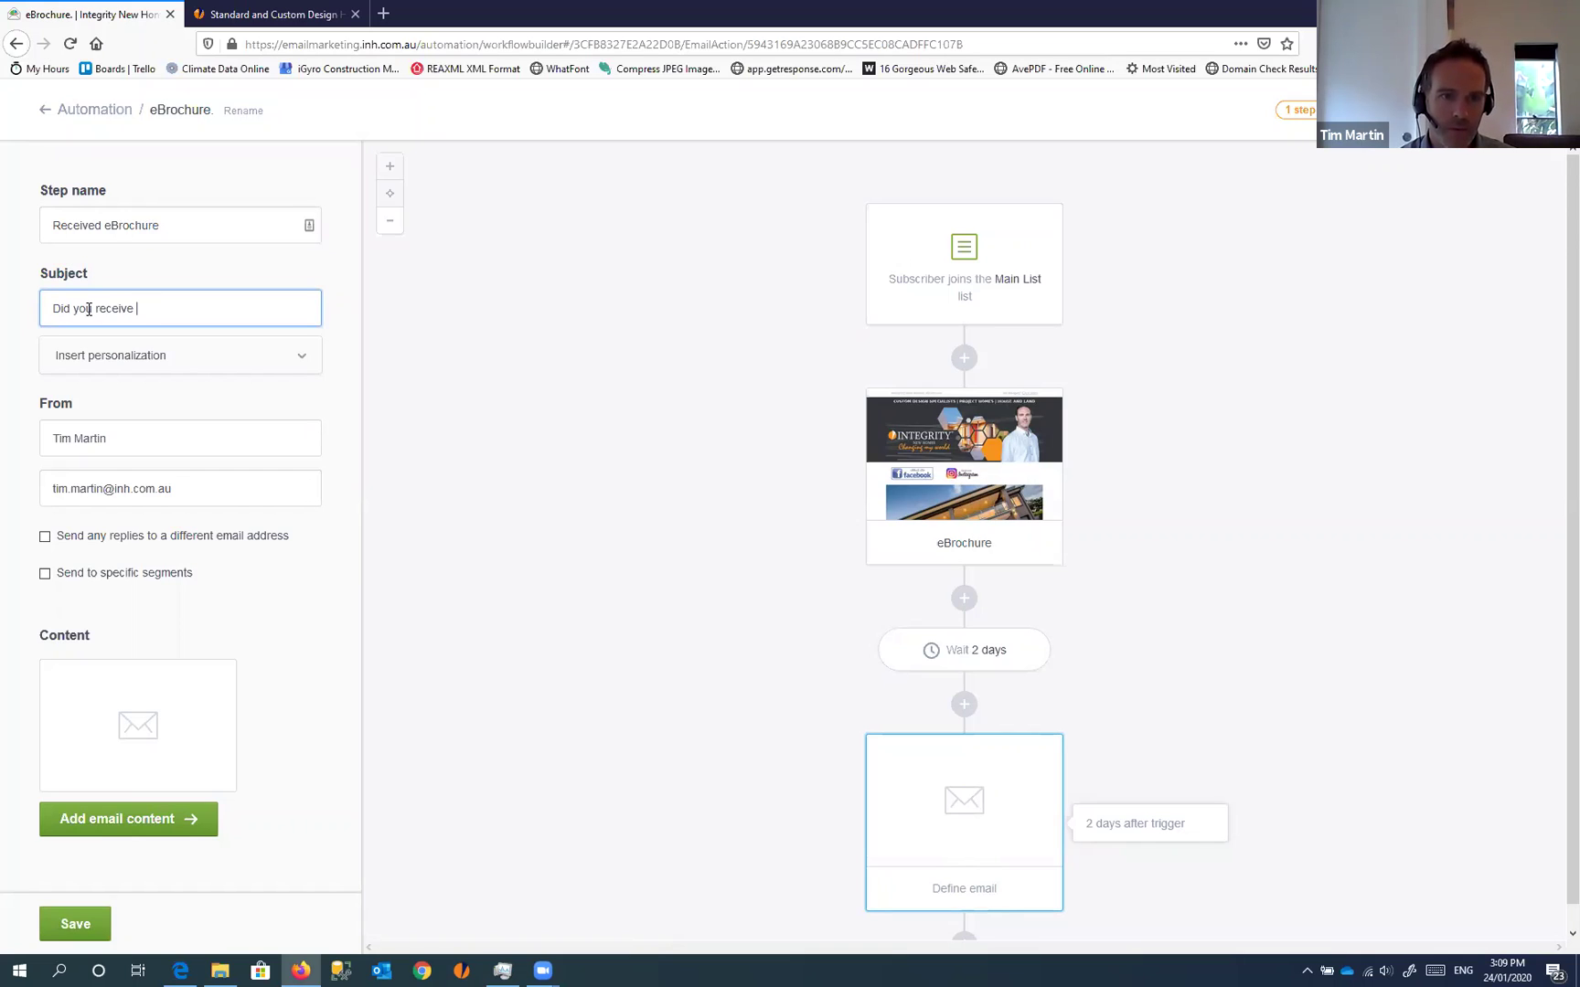
pyautogui.write(' our eBrochure')
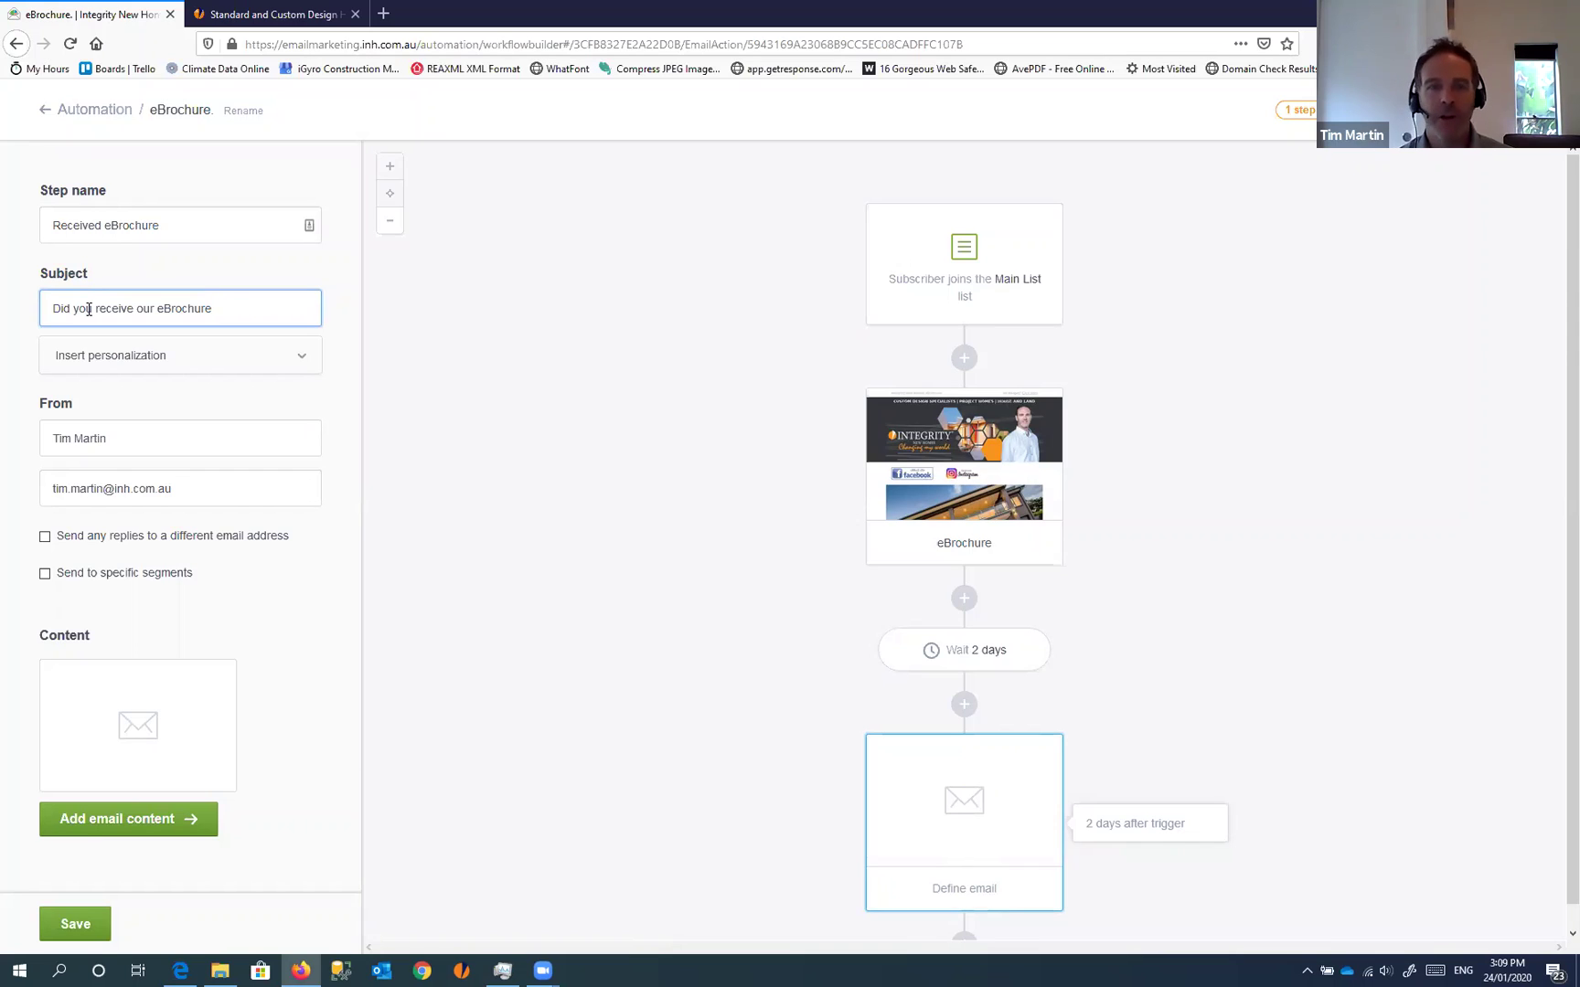
pyautogui.moveTo(55, 308); pyautogui.dragTo(253, 304)
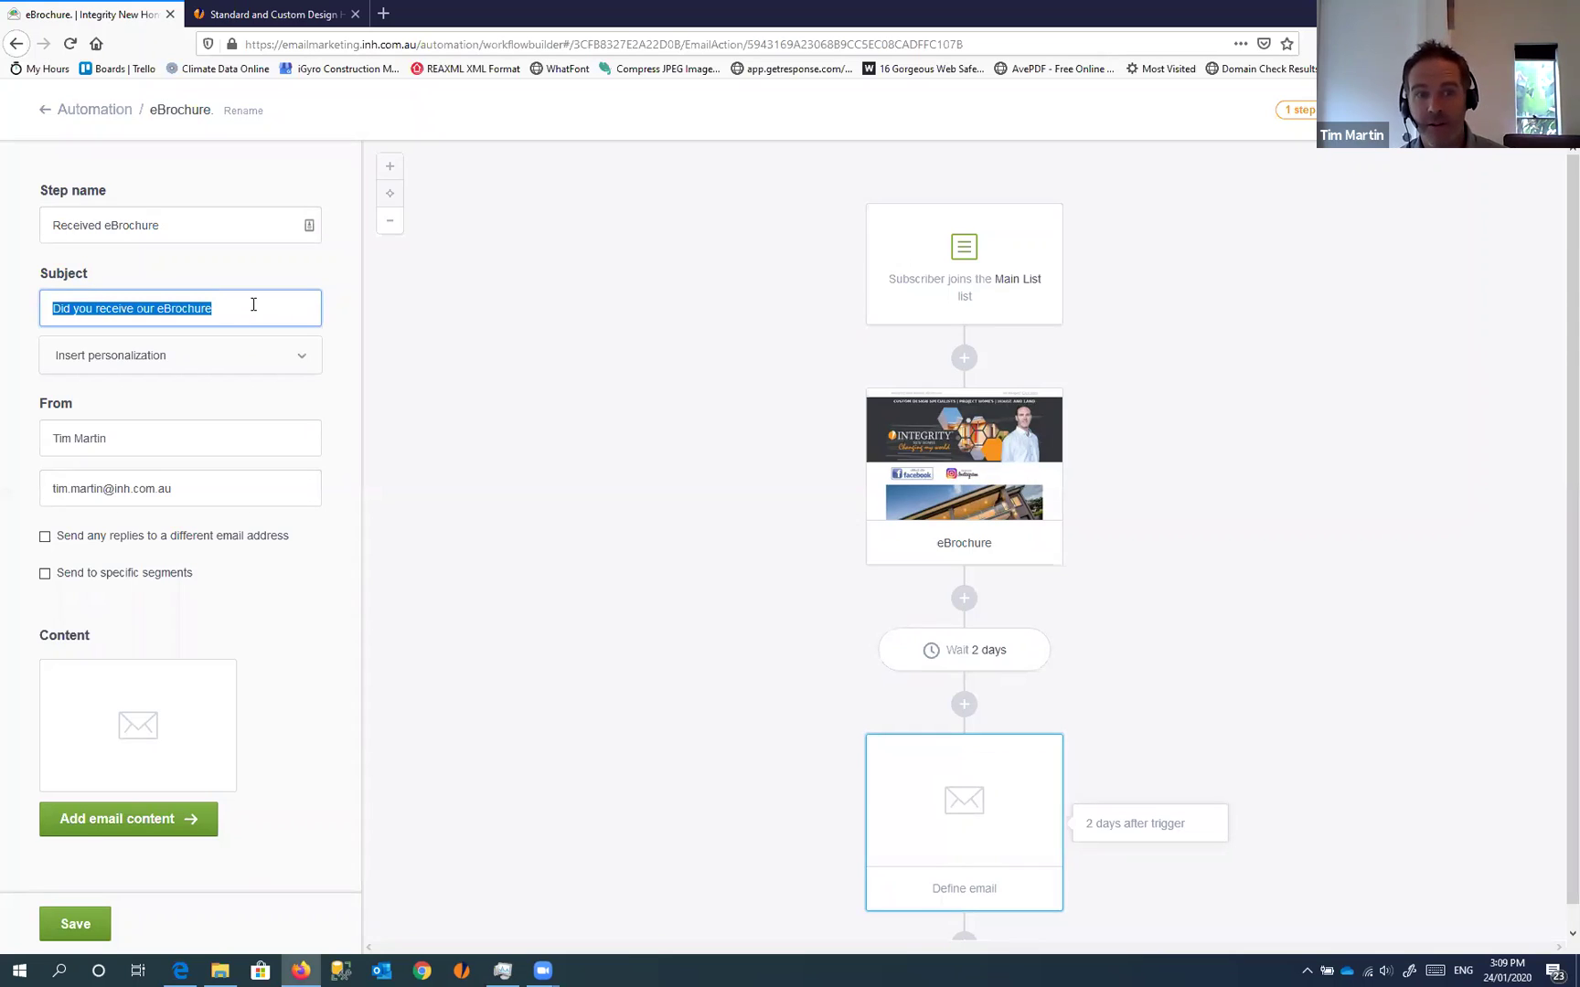
pyautogui.click(253, 307)
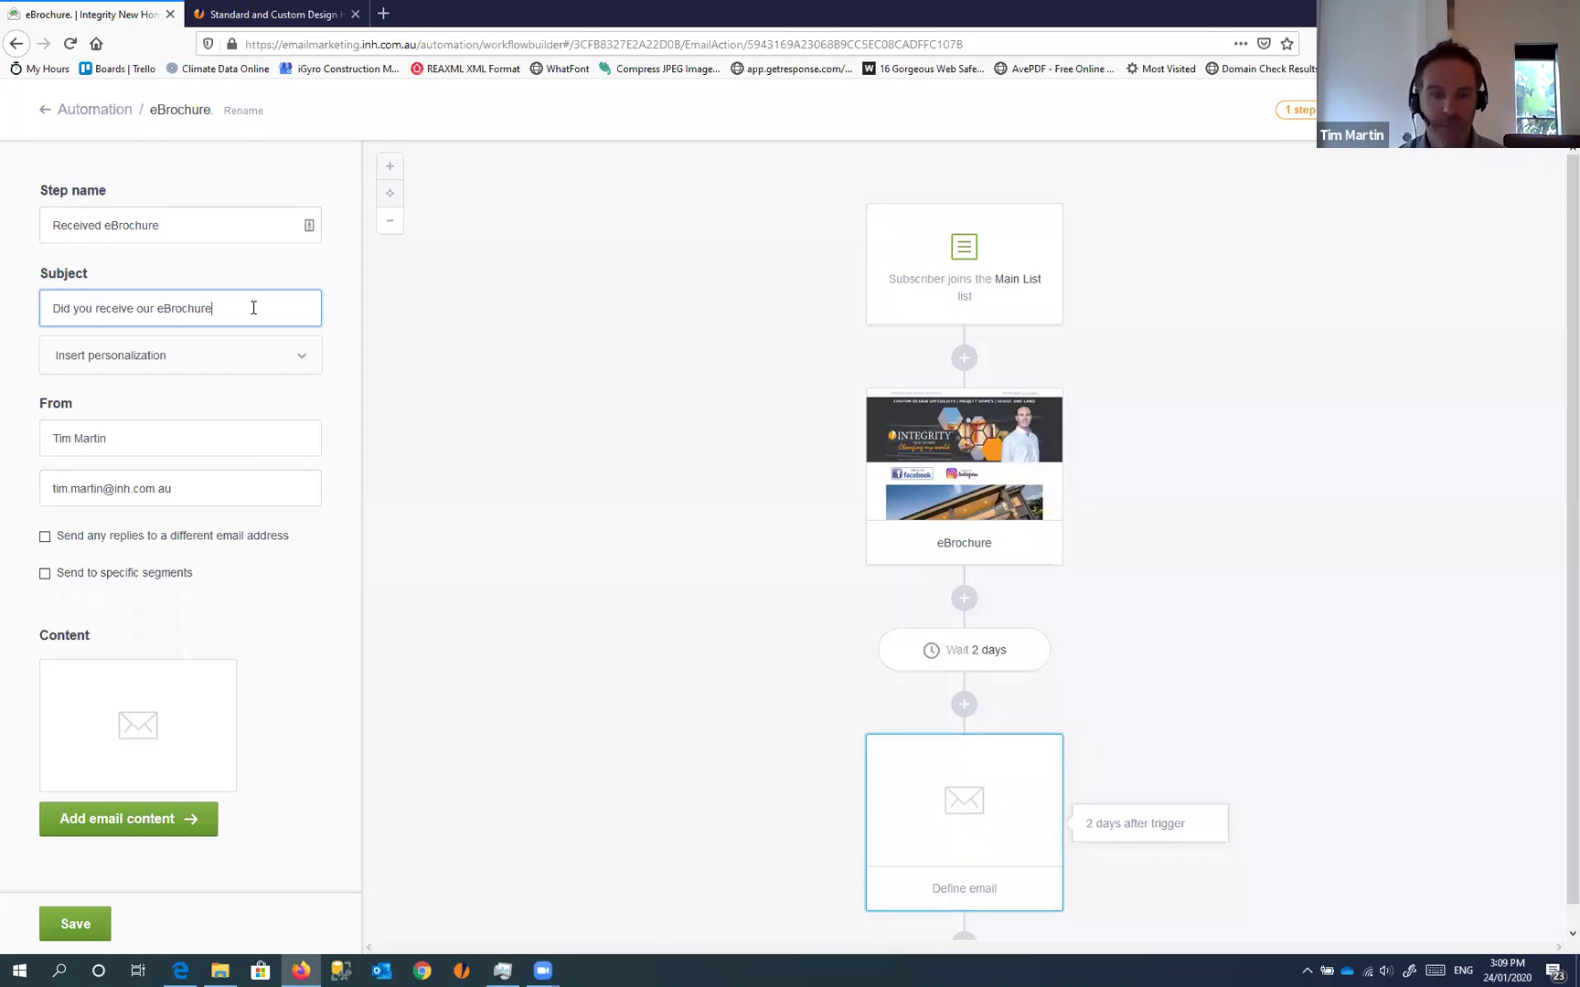
pyautogui.write('?')
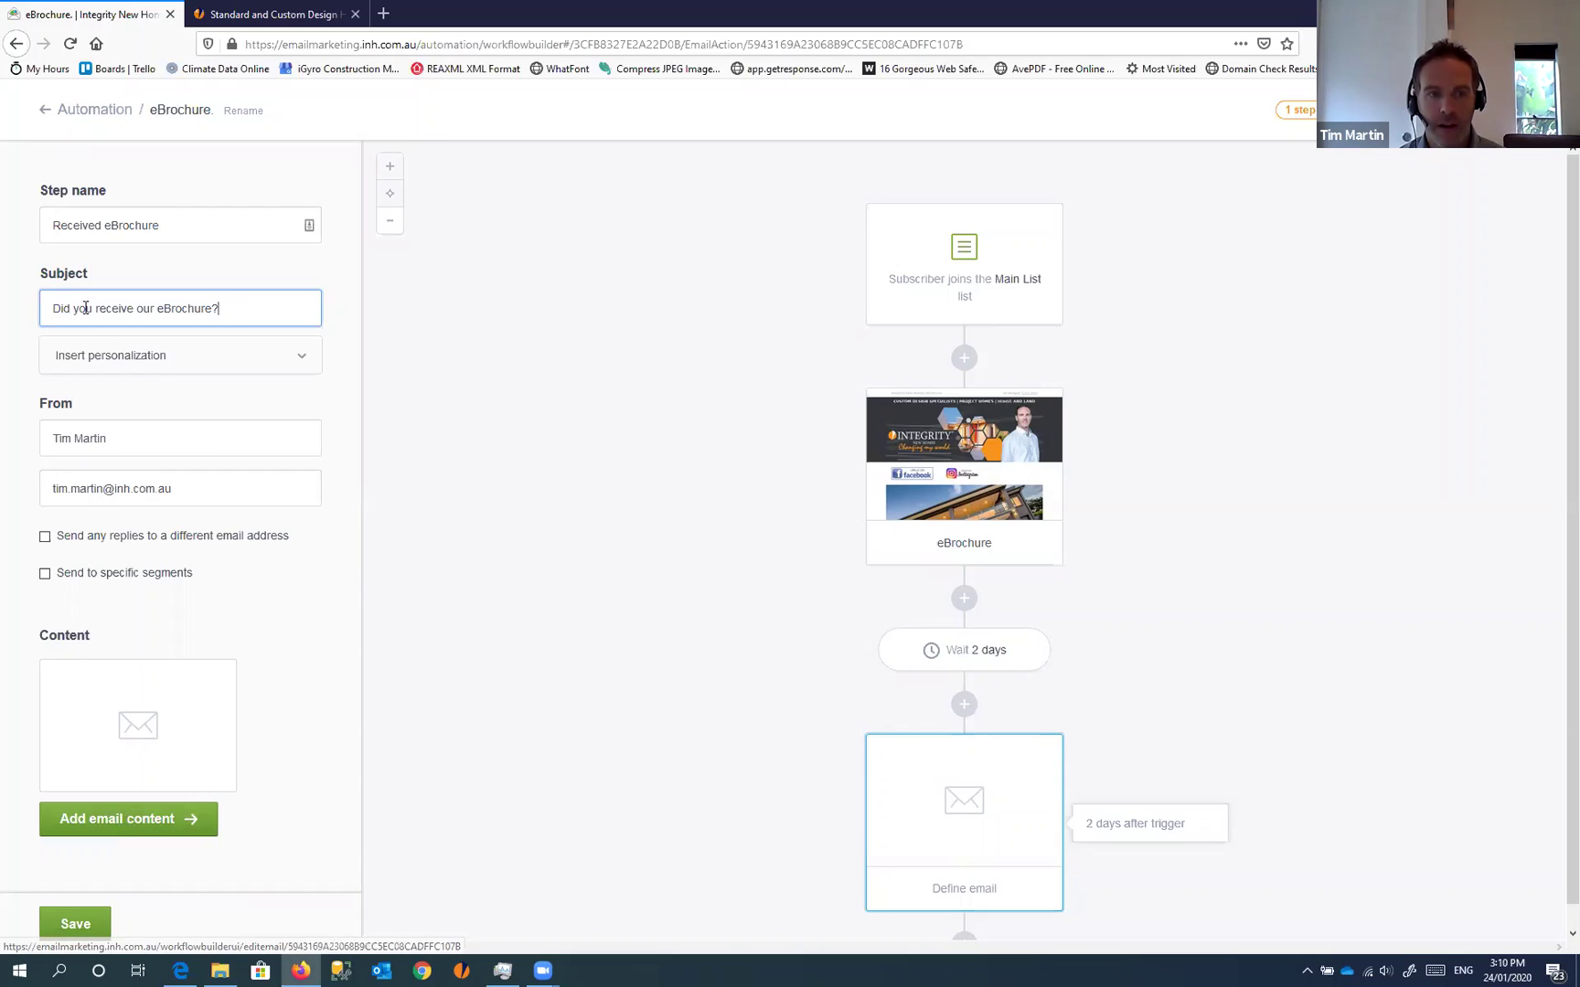
pyautogui.moveTo(259, 308); pyautogui.dragTo(14, 293)
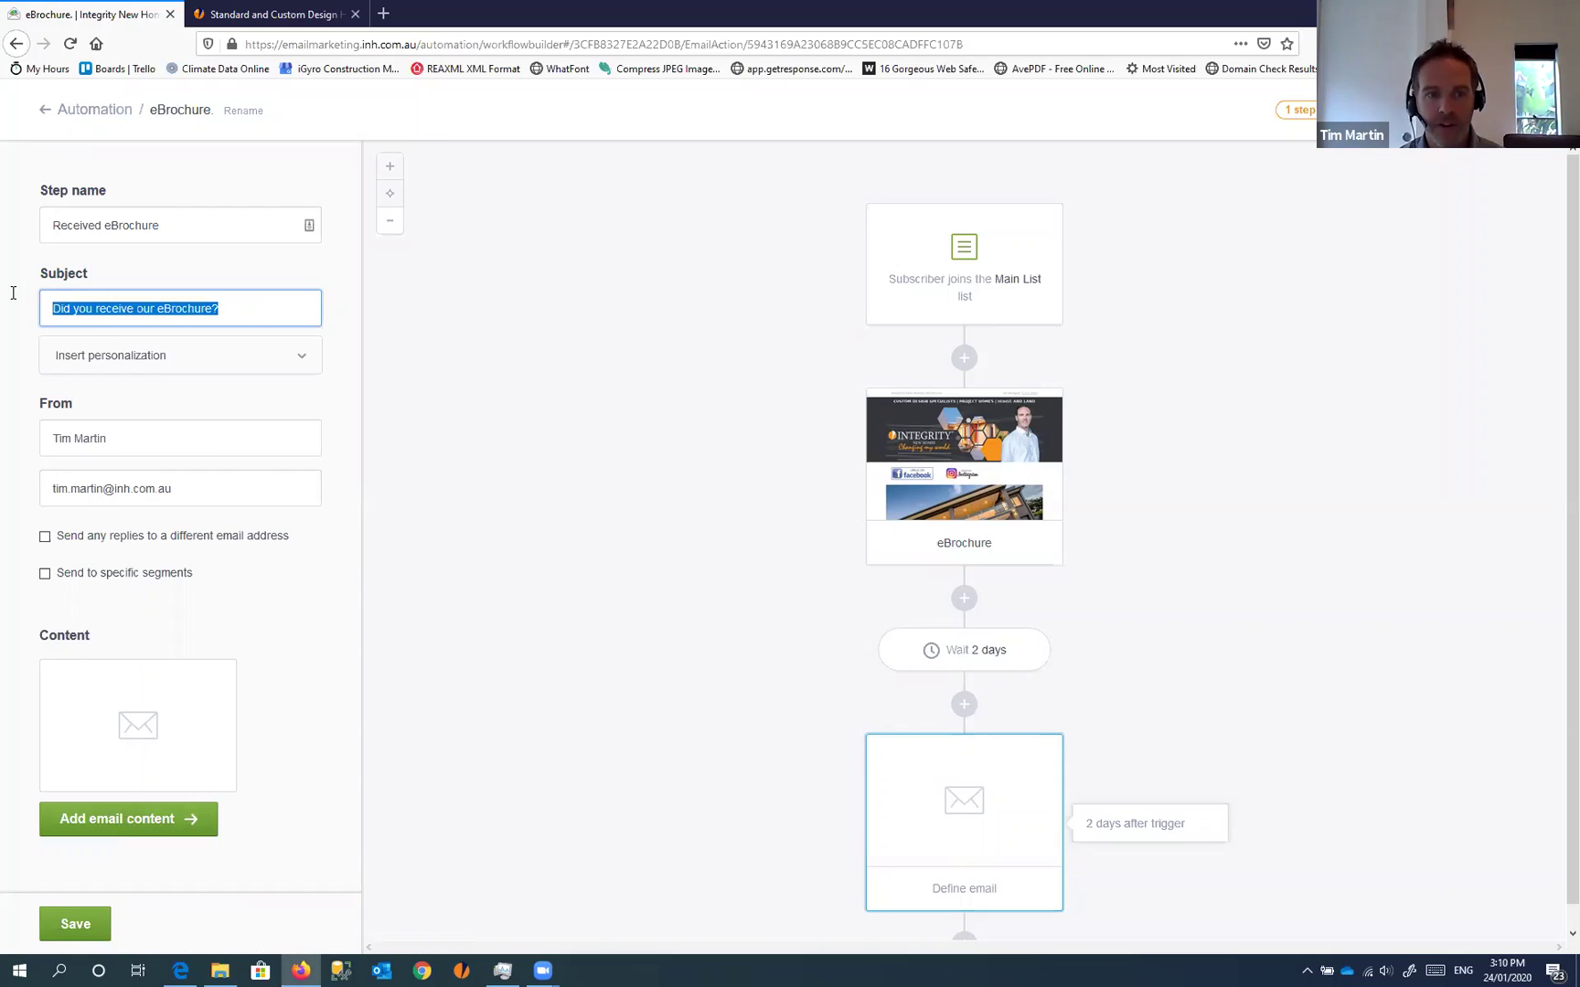
pyautogui.click(114, 819)
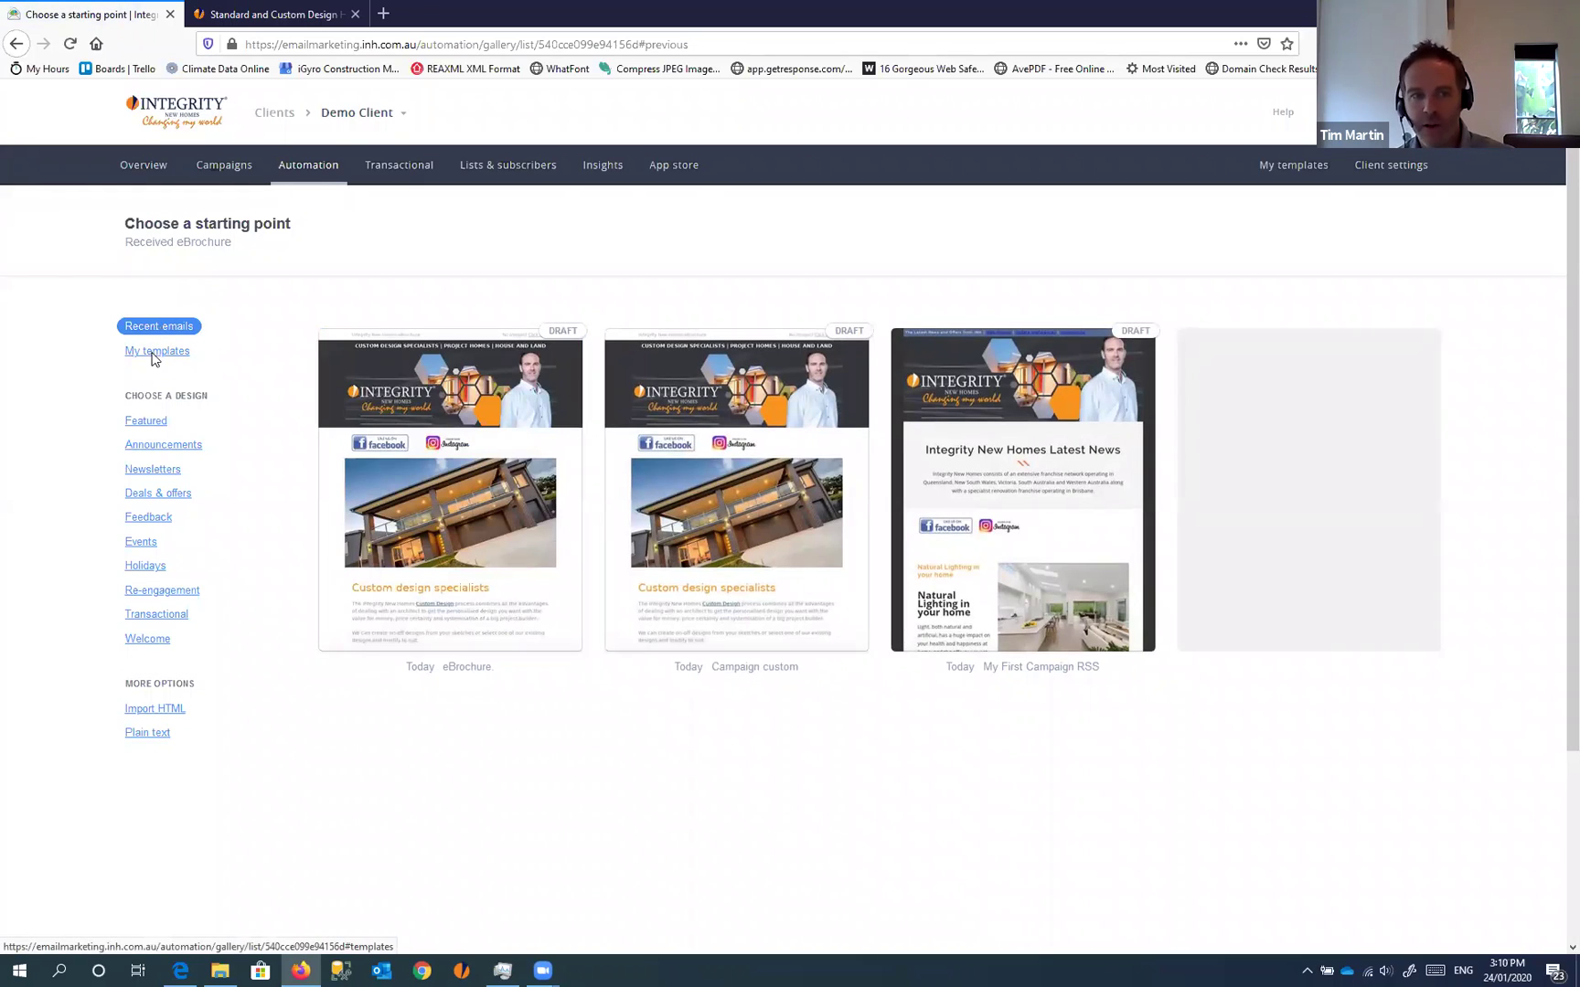
# Pick the featured Co.Banking newsletter template ('New Partnership with Payback') for the follow-up email
pyautogui.click(144, 422)
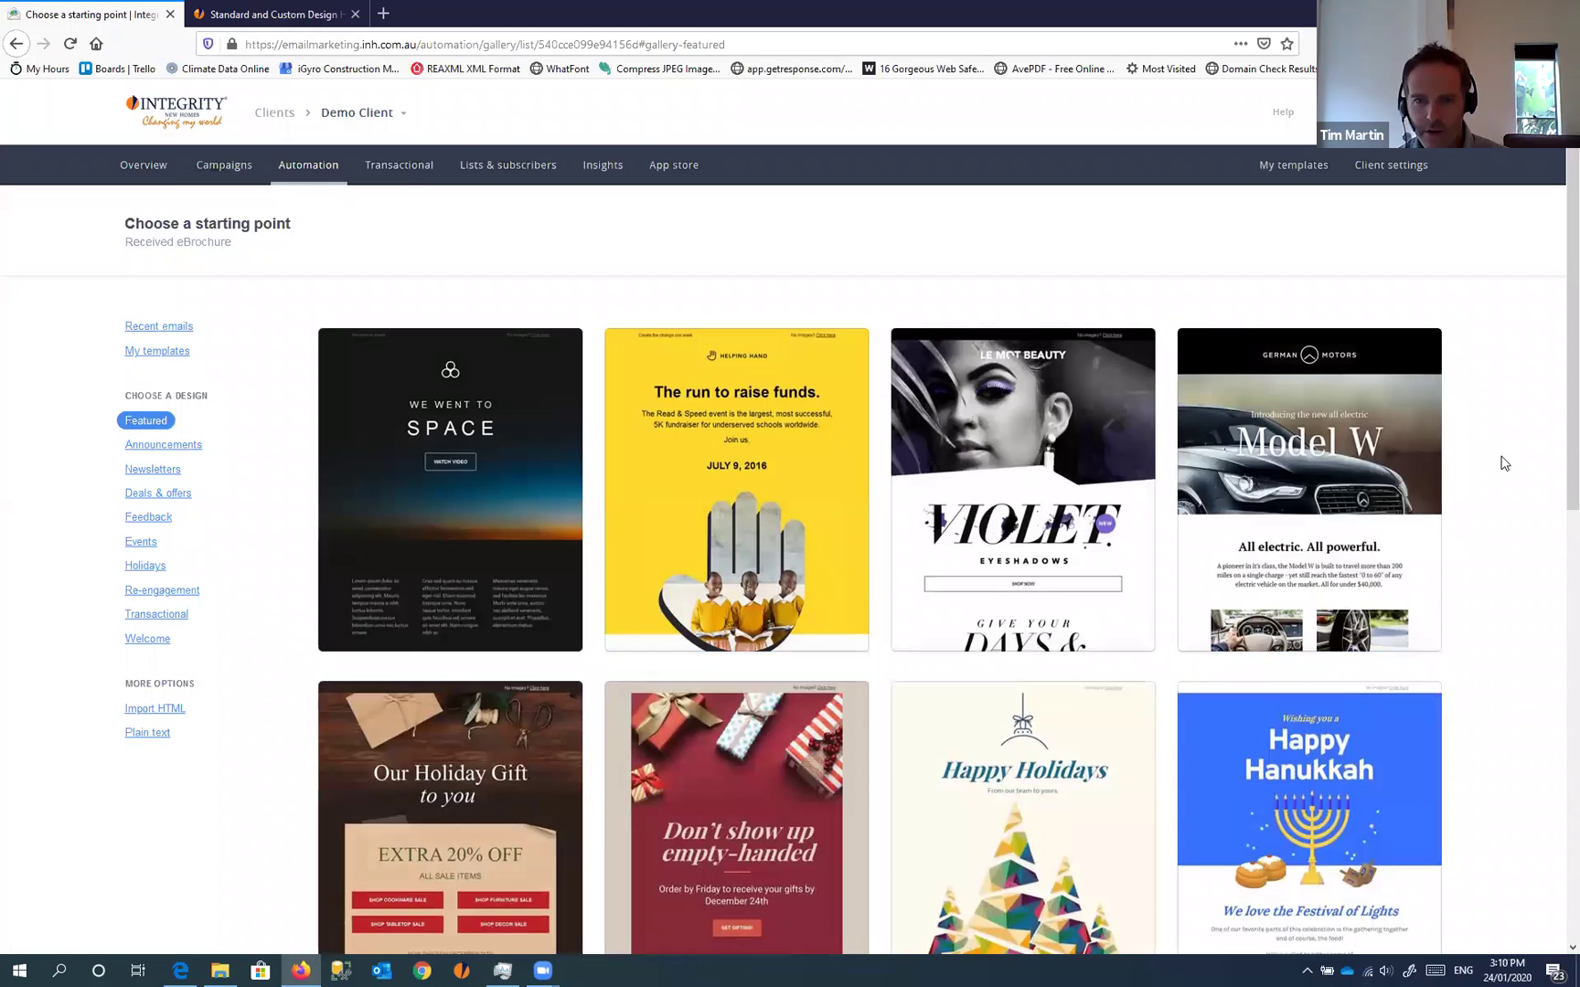
pyautogui.scroll(-2, 1505, 464)
pyautogui.scroll(-5, 1505, 463)
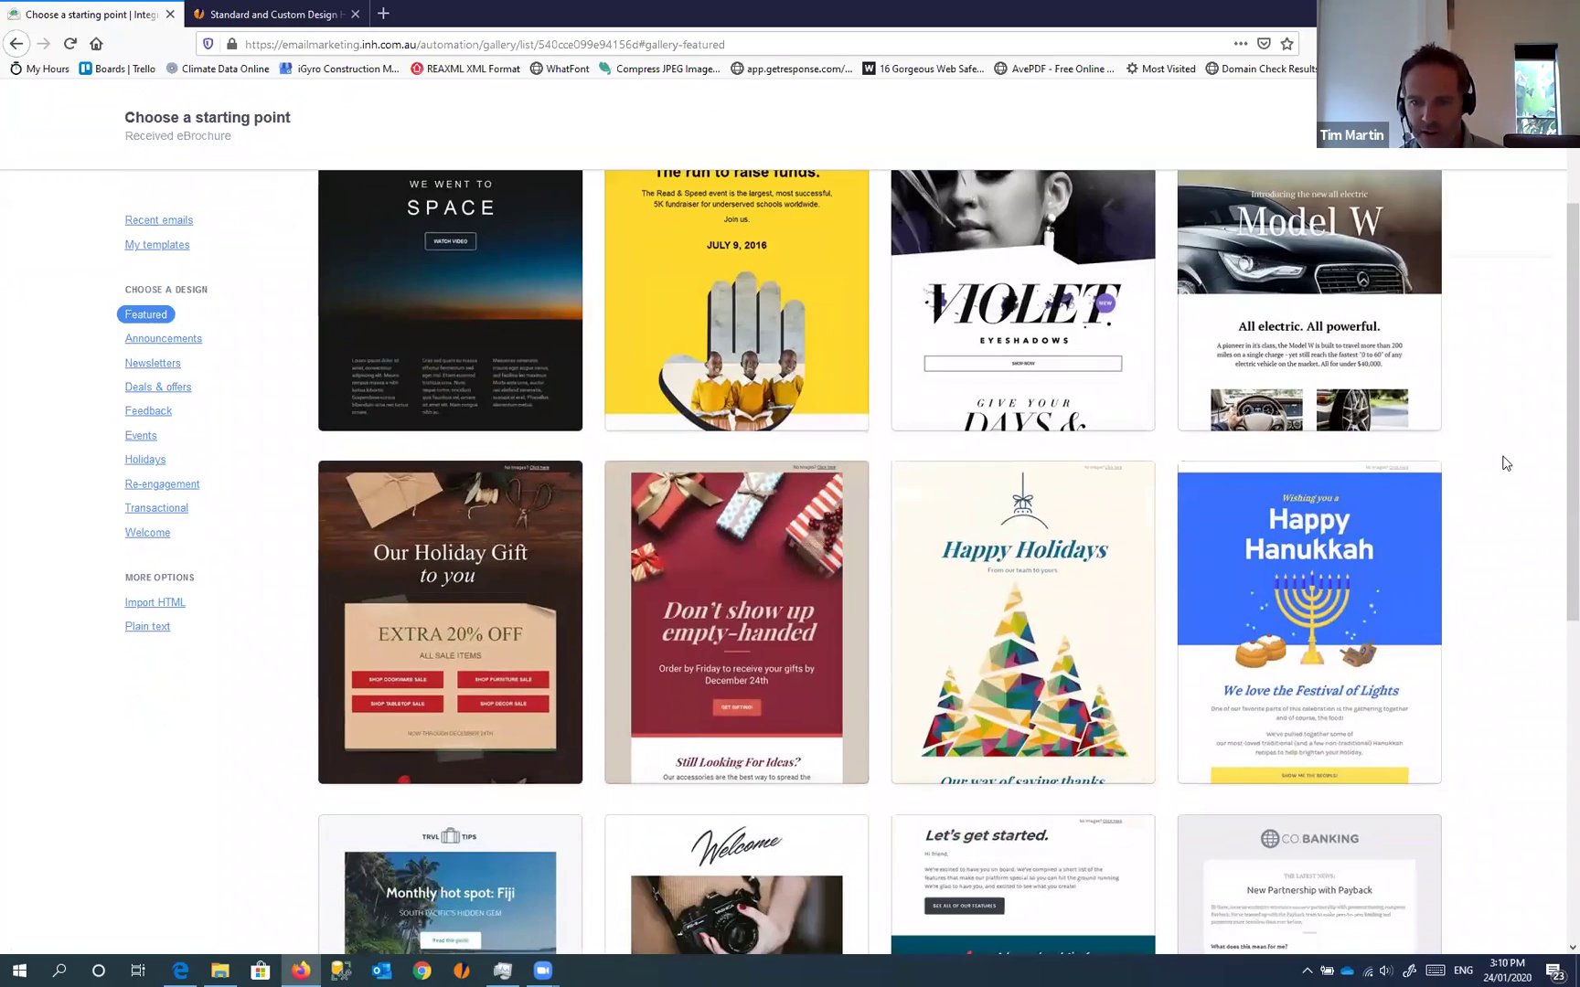
pyautogui.scroll(-3, 1505, 463)
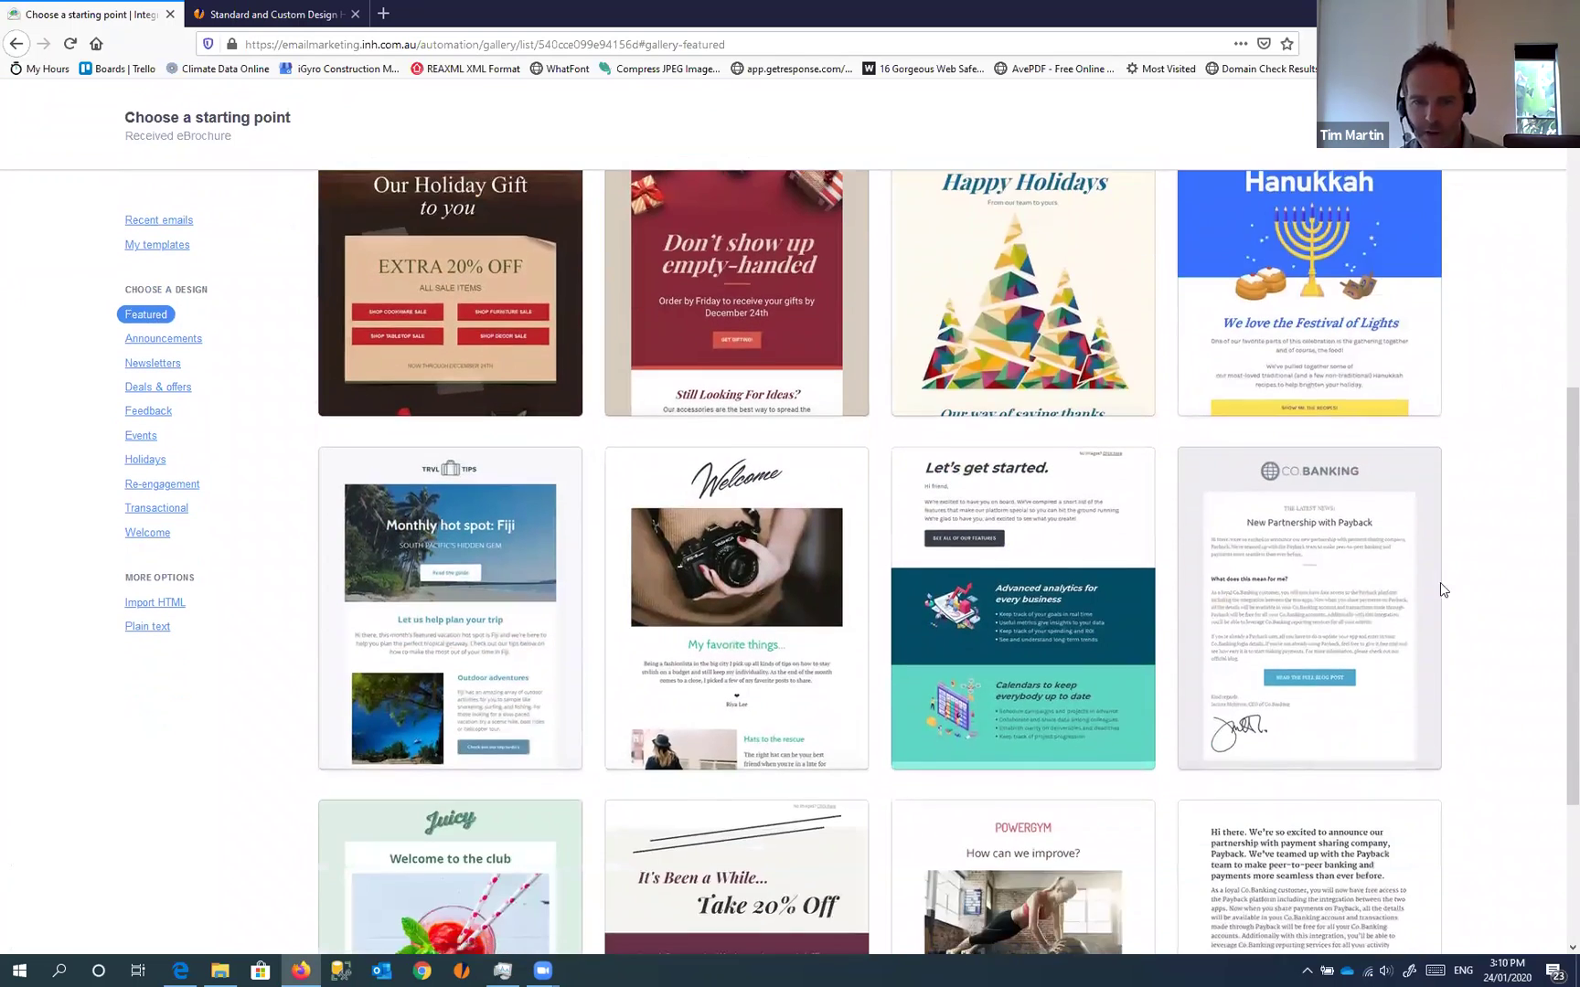
pyautogui.click(1331, 553)
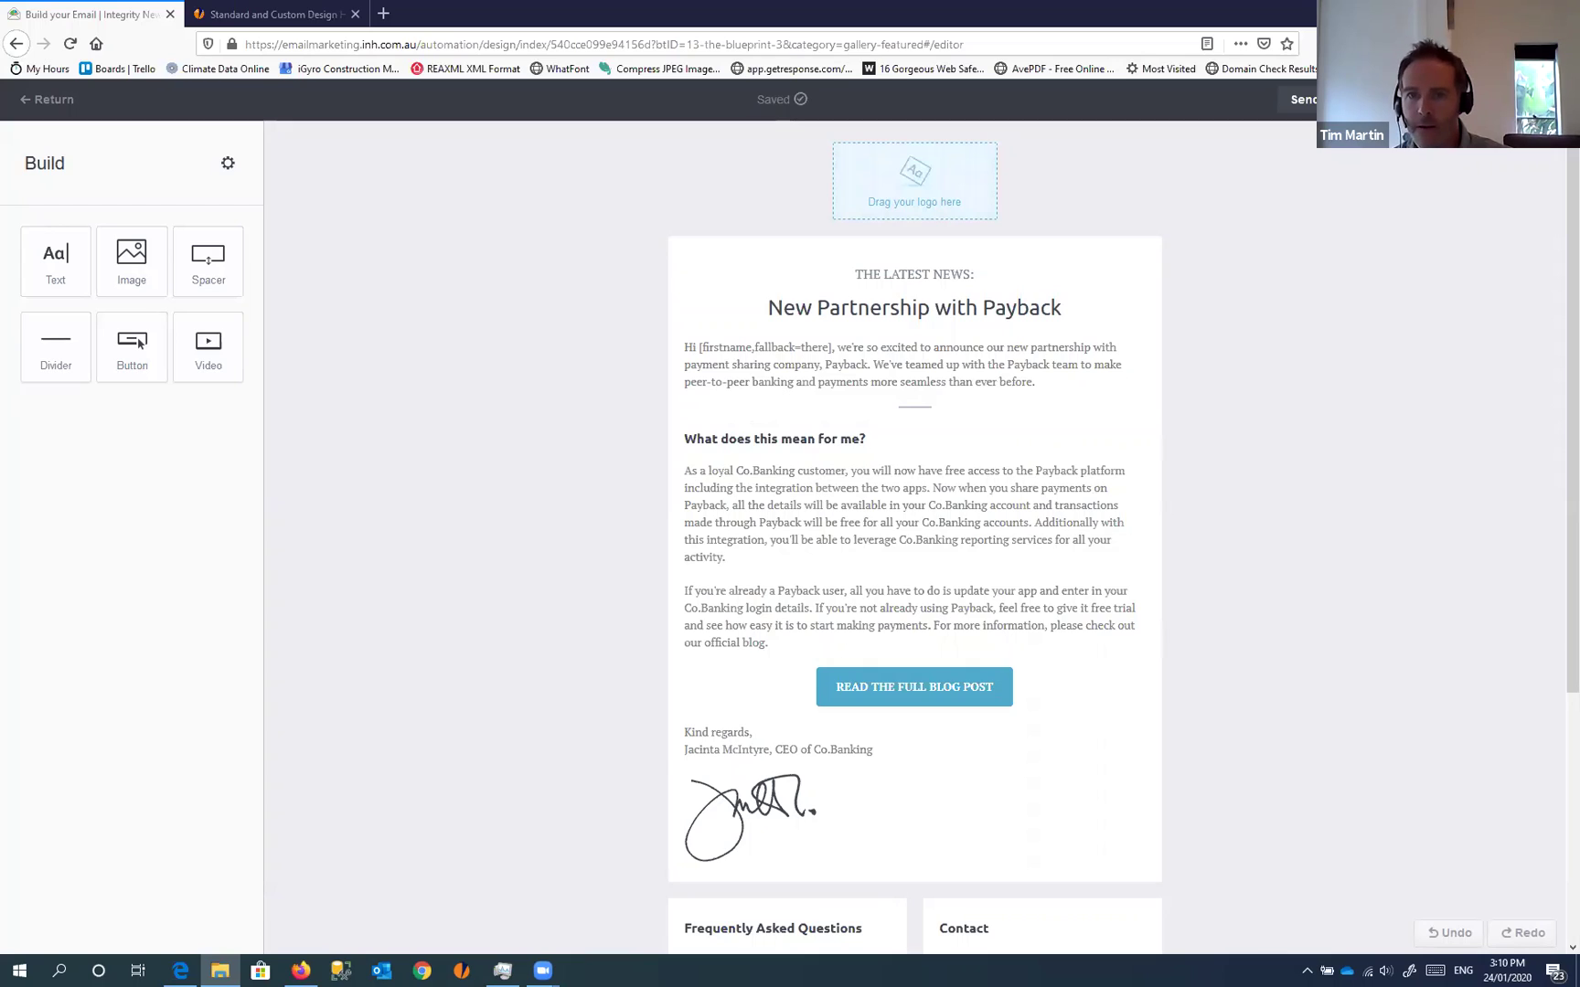
# Drop the INH_Logo PNG from File Explorer into the email's logo placeholder
pyautogui.moveTo(1313, 354); pyautogui.dragTo(910, 199)
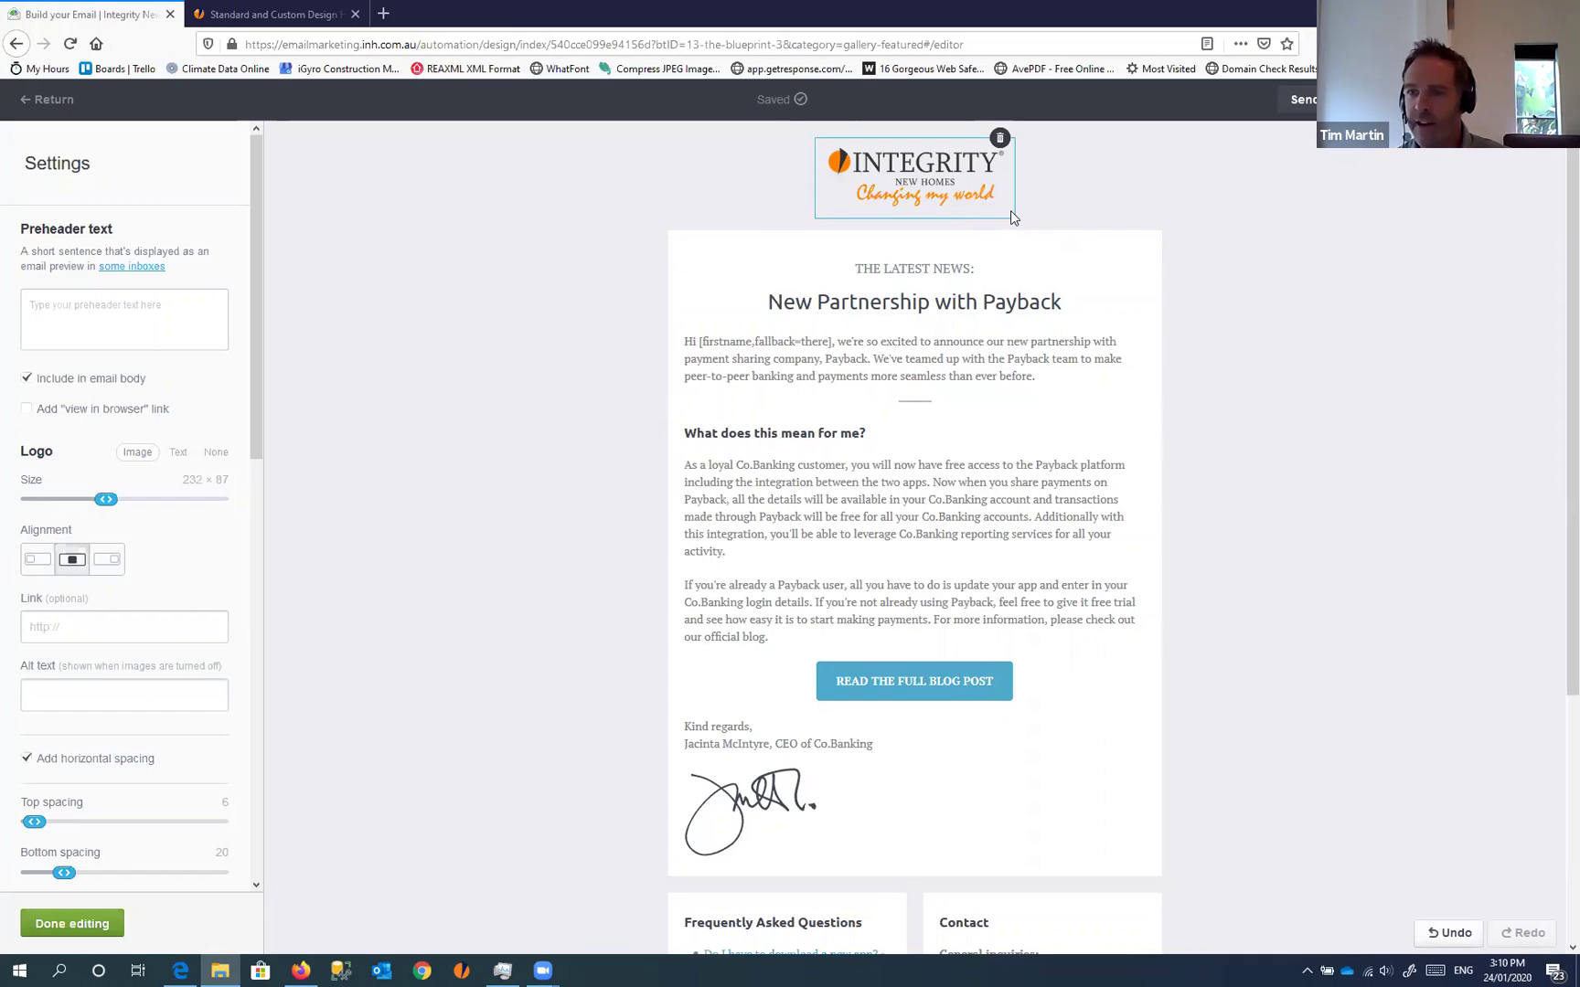
pyautogui.hotkey('alt', 'Tab')
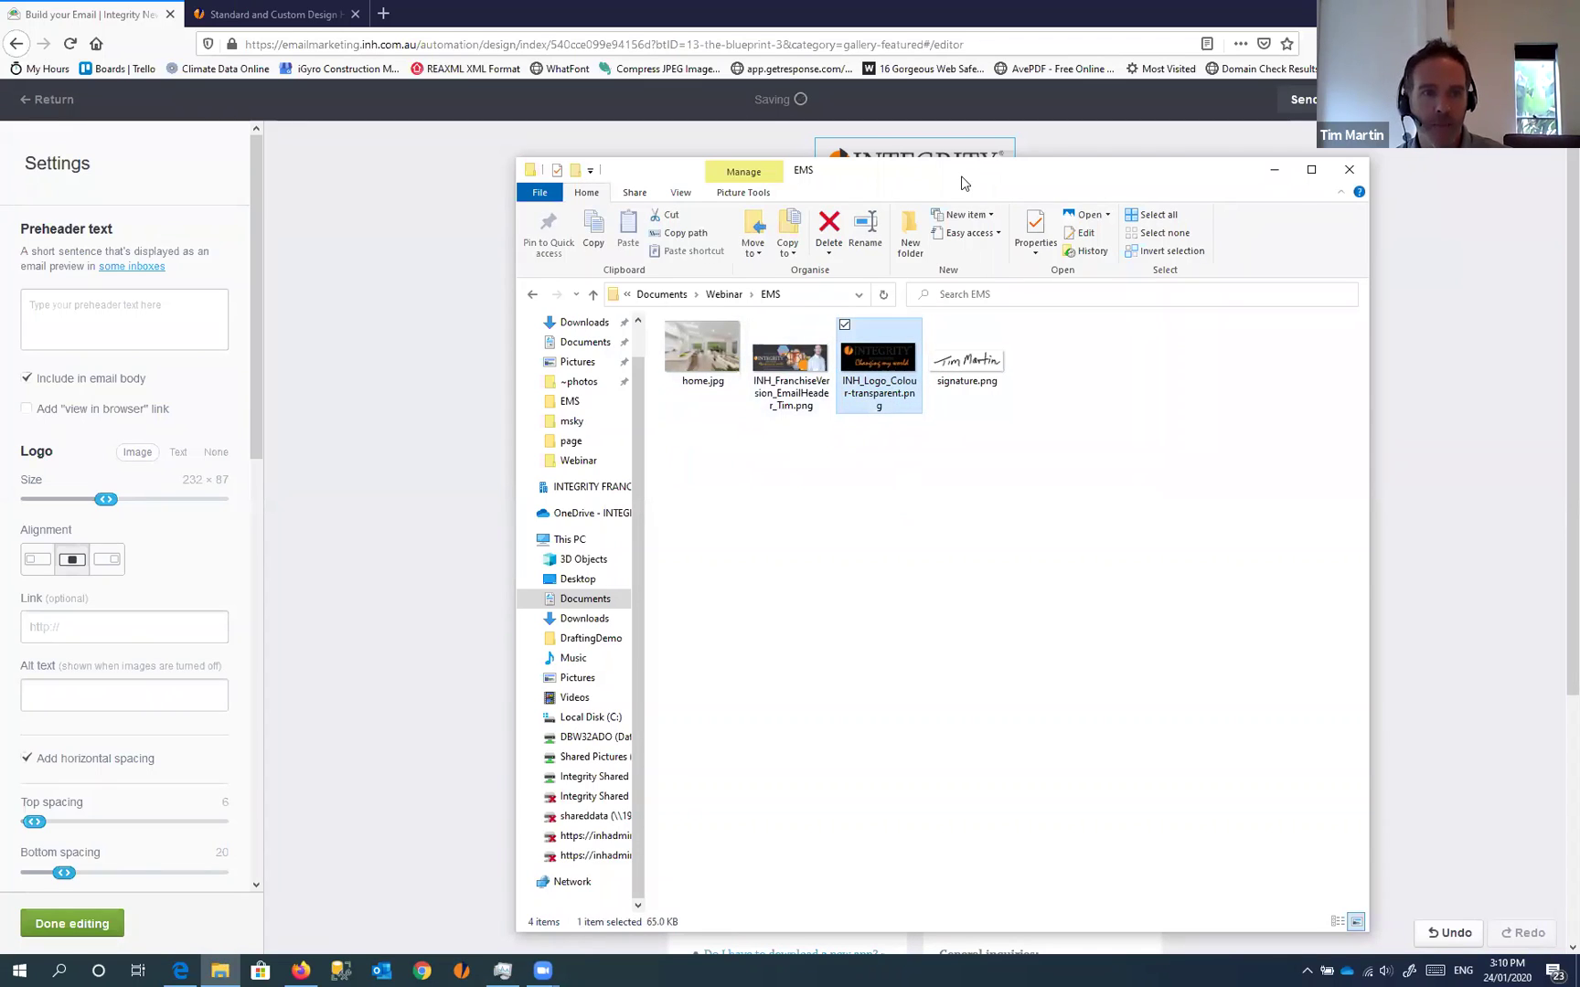
pyautogui.hotkey('alt', 'Tab')
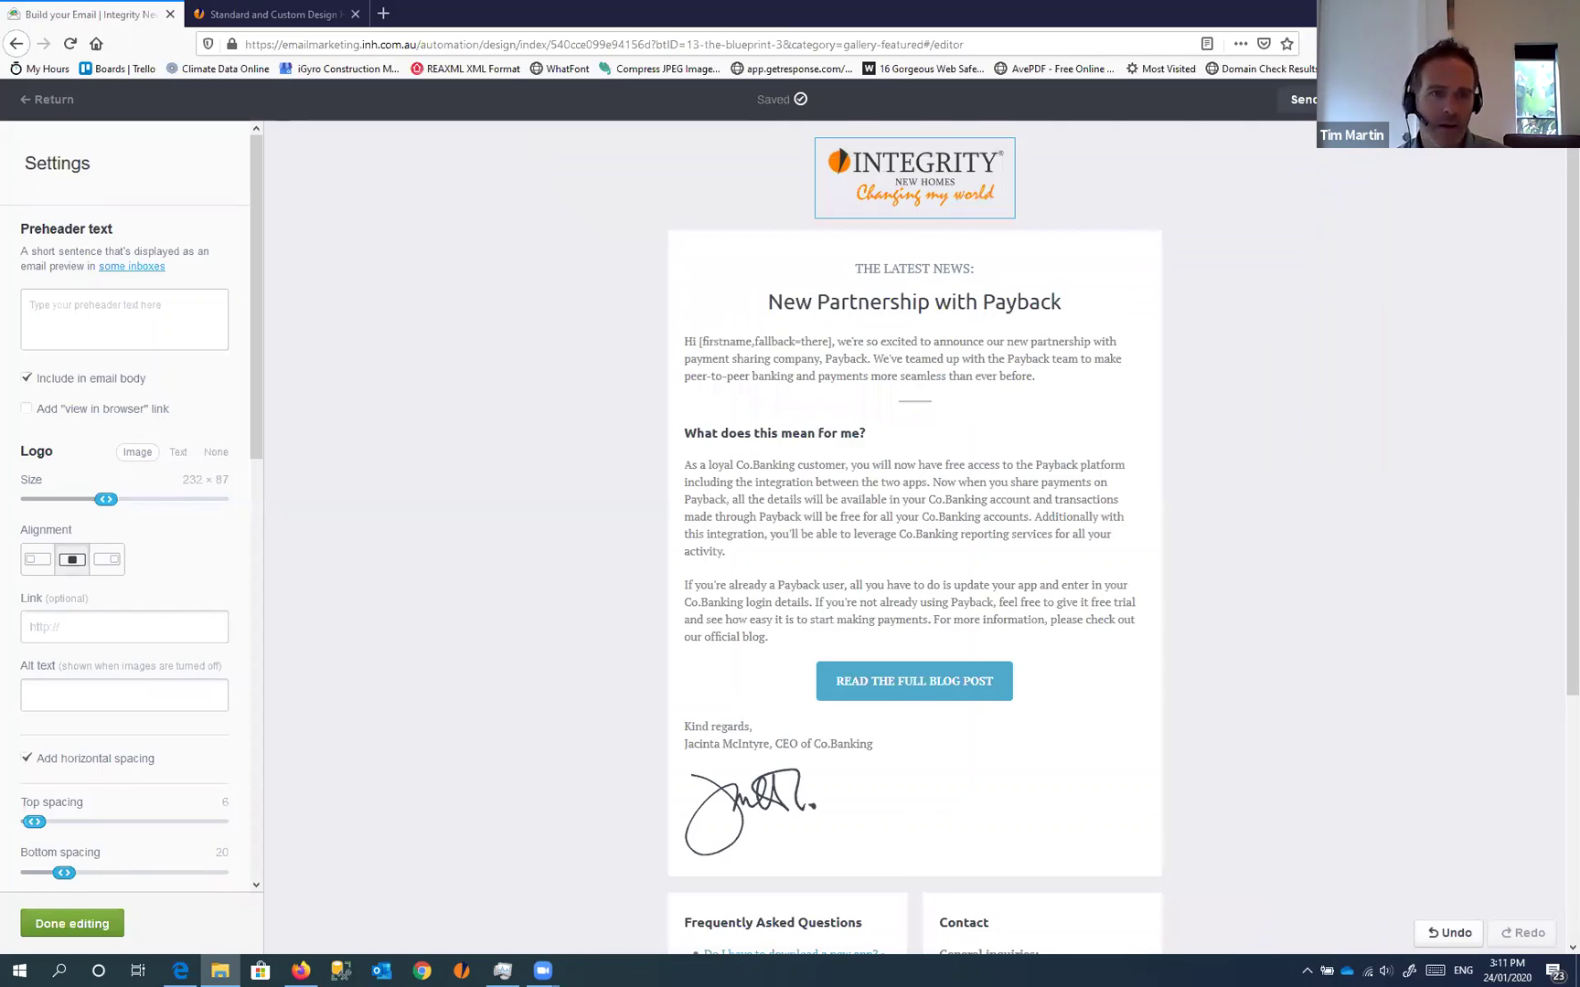
pyautogui.click(127, 314)
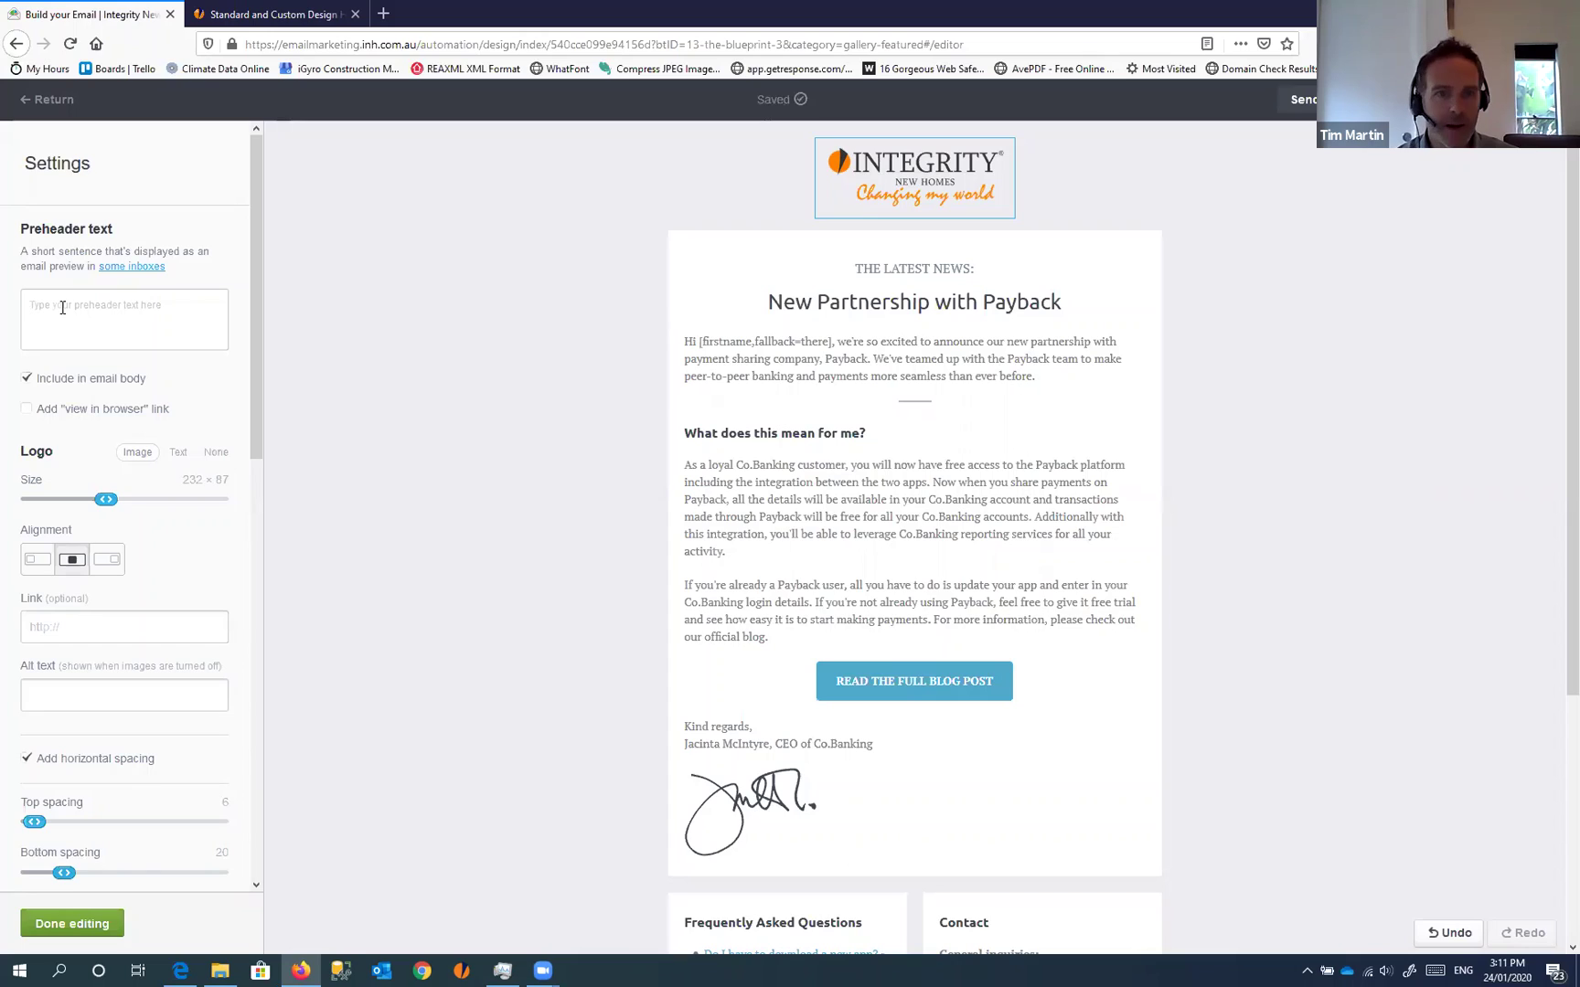
# Write the preheader 'Did you receive our eBrochure?' followed by a contact-us line
pyautogui.write('Did you rec')
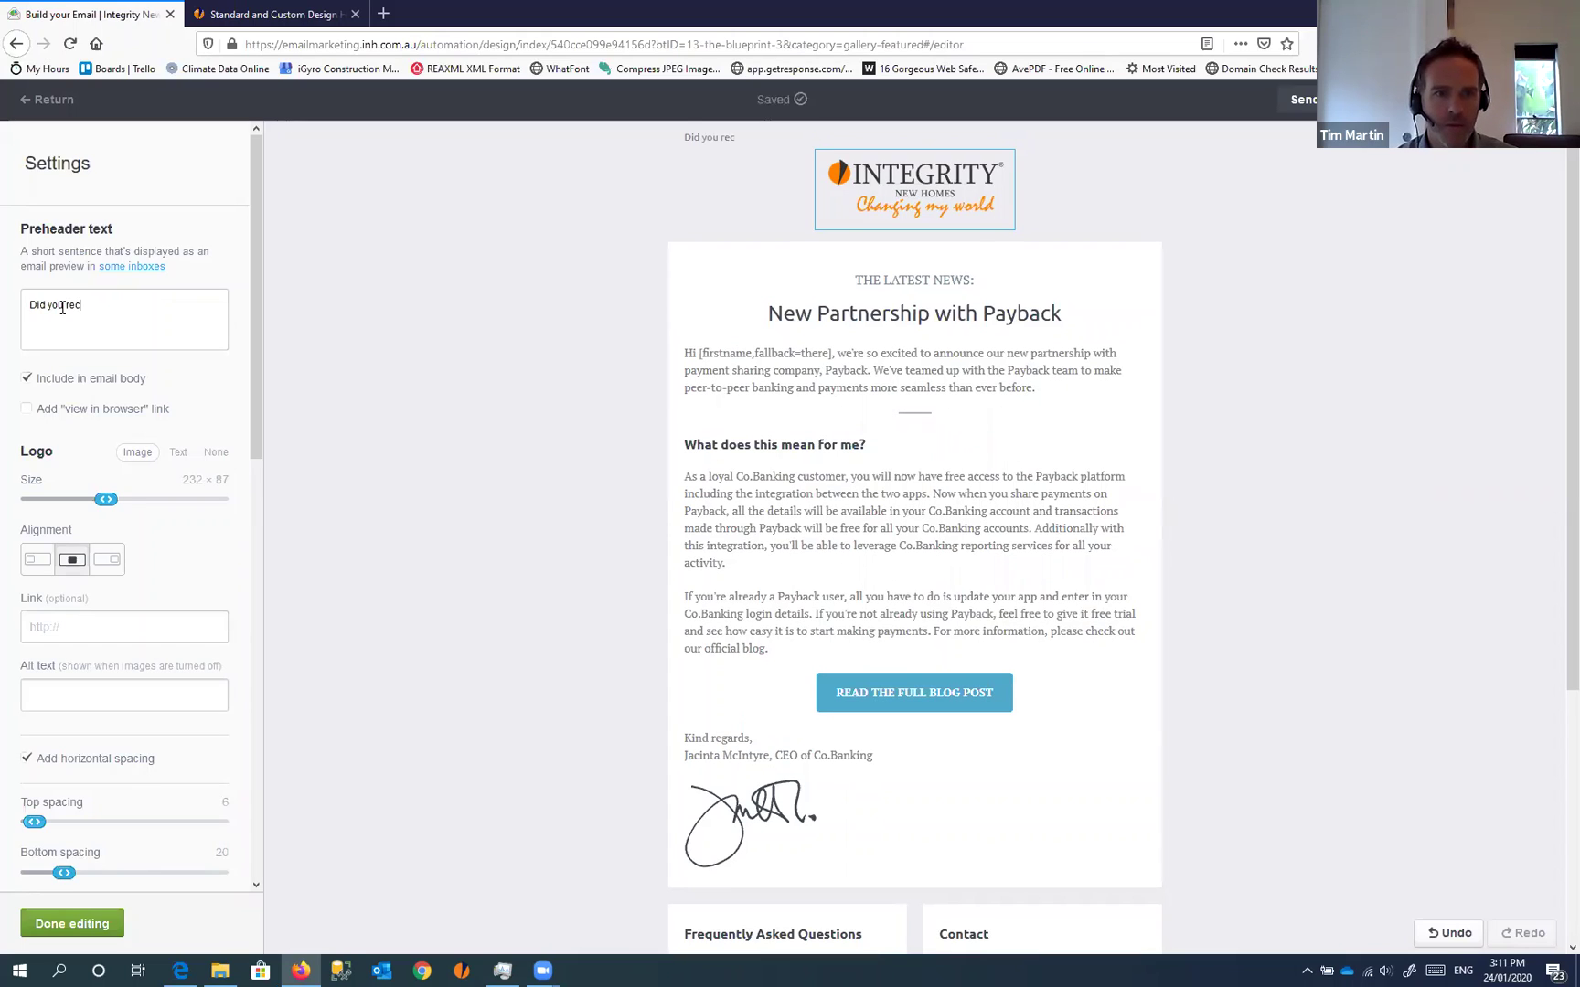
pyautogui.write('eive our eBrochure?')
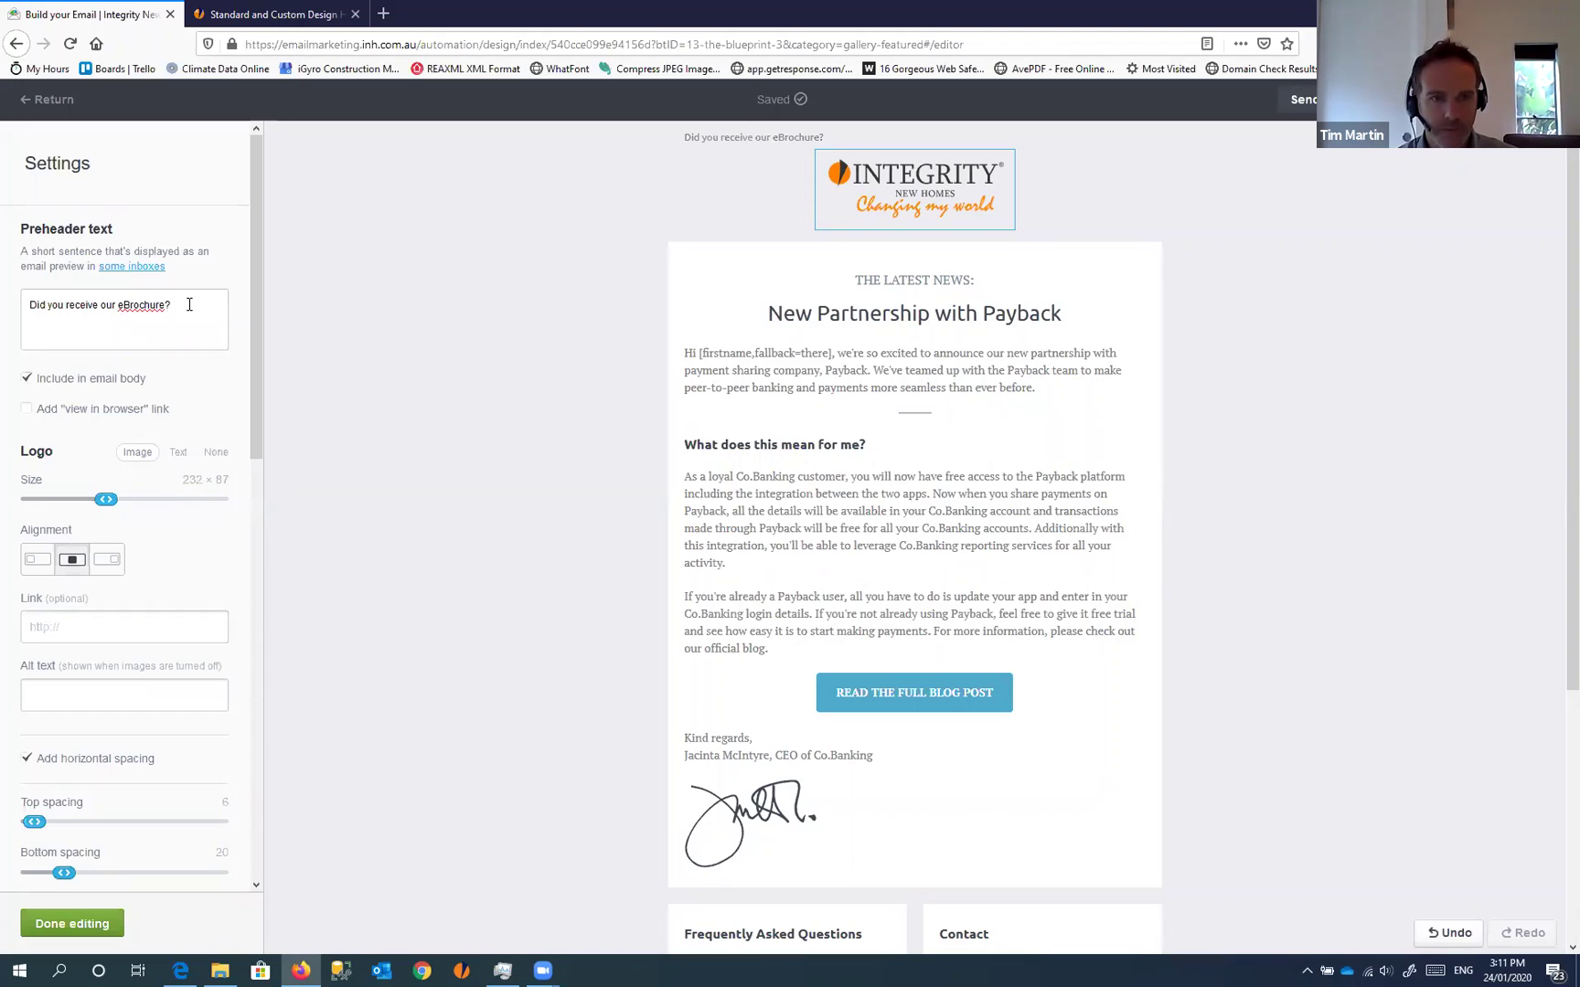
pyautogui.write('ontact us now')
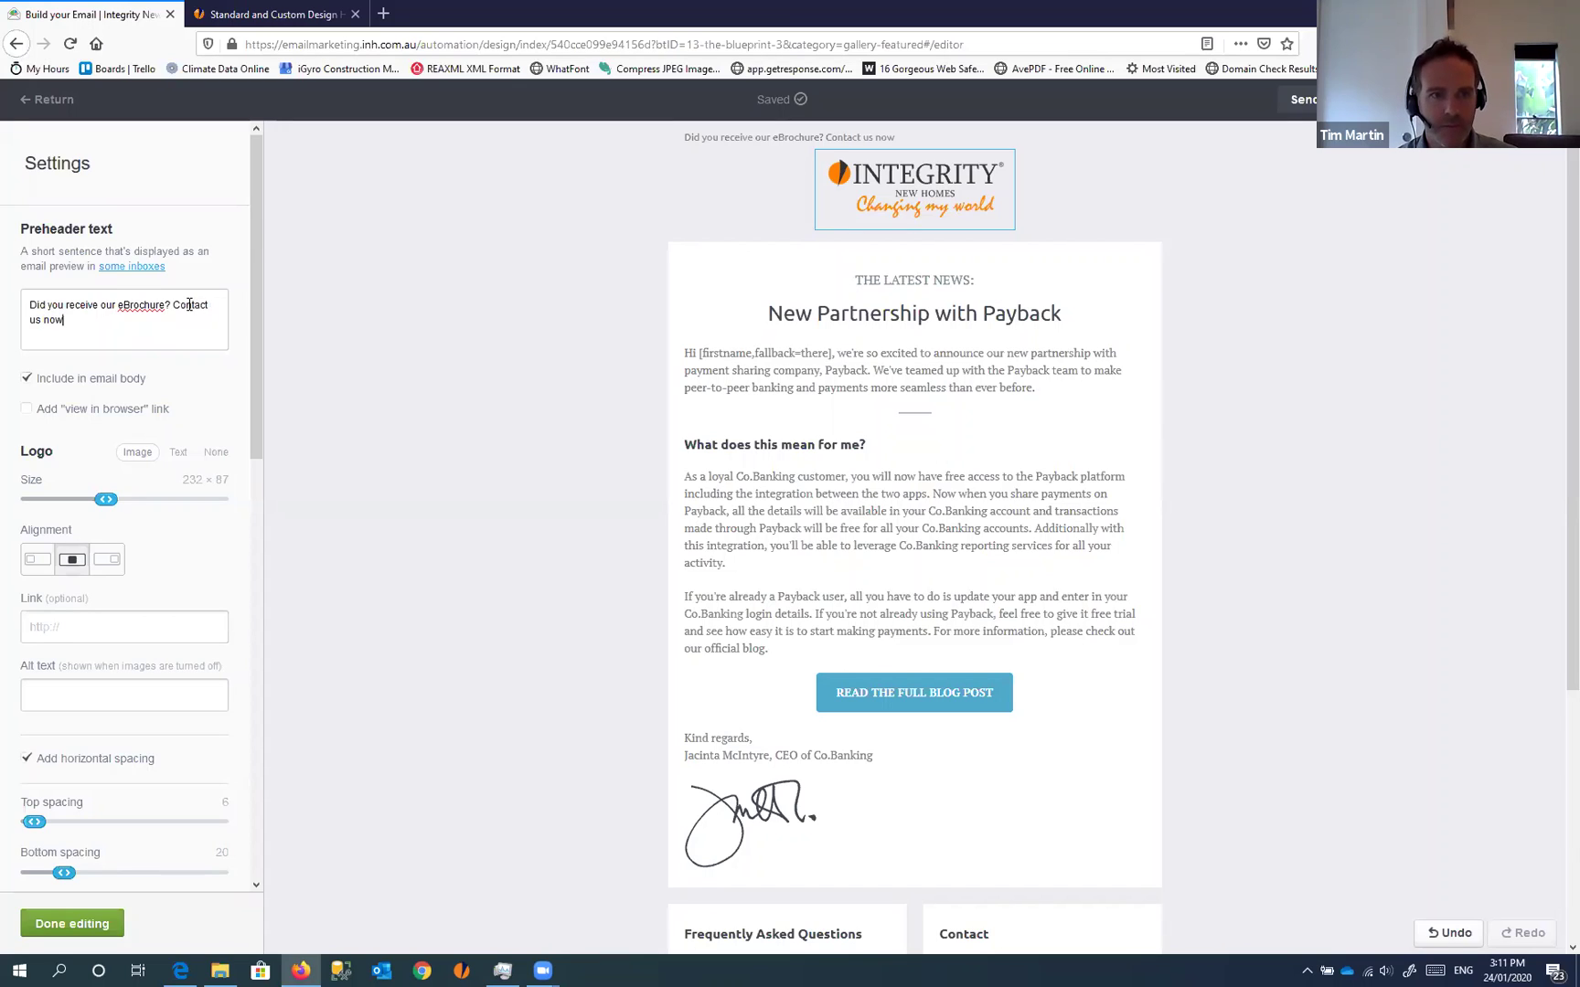
pyautogui.write(' if you ha')
pyautogui.press('BackSpace')
pyautogui.press('BackSpace')
pyautogui.write('didnt.')
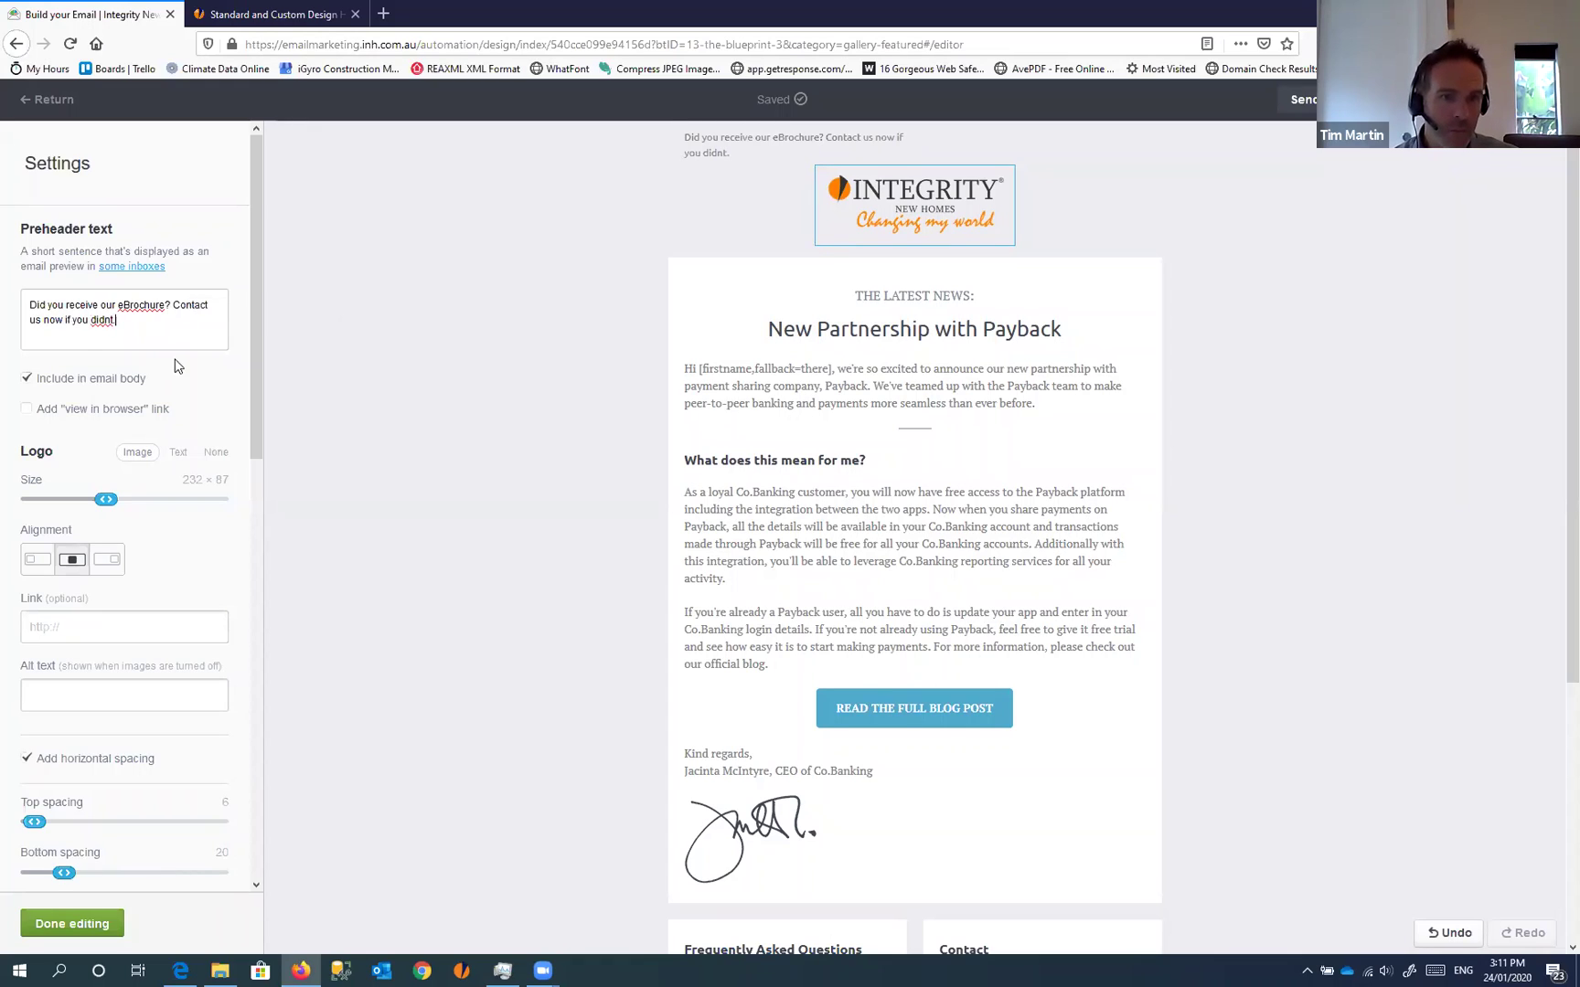
pyautogui.rightClick(102, 317)
pyautogui.click(128, 386)
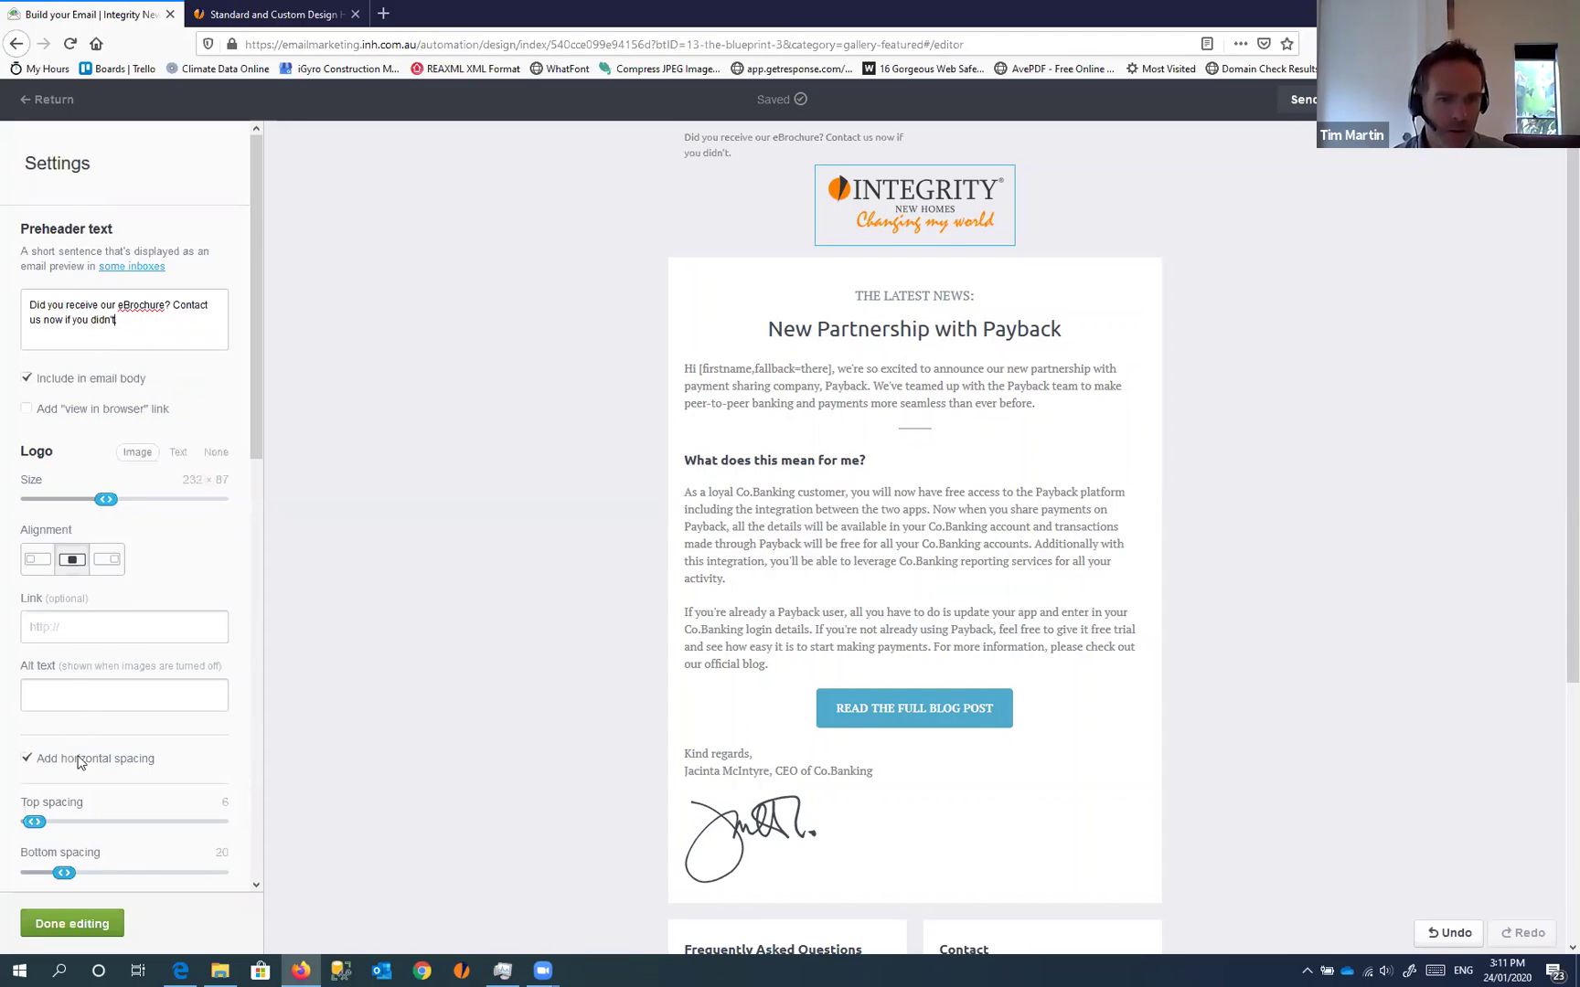
pyautogui.click(72, 924)
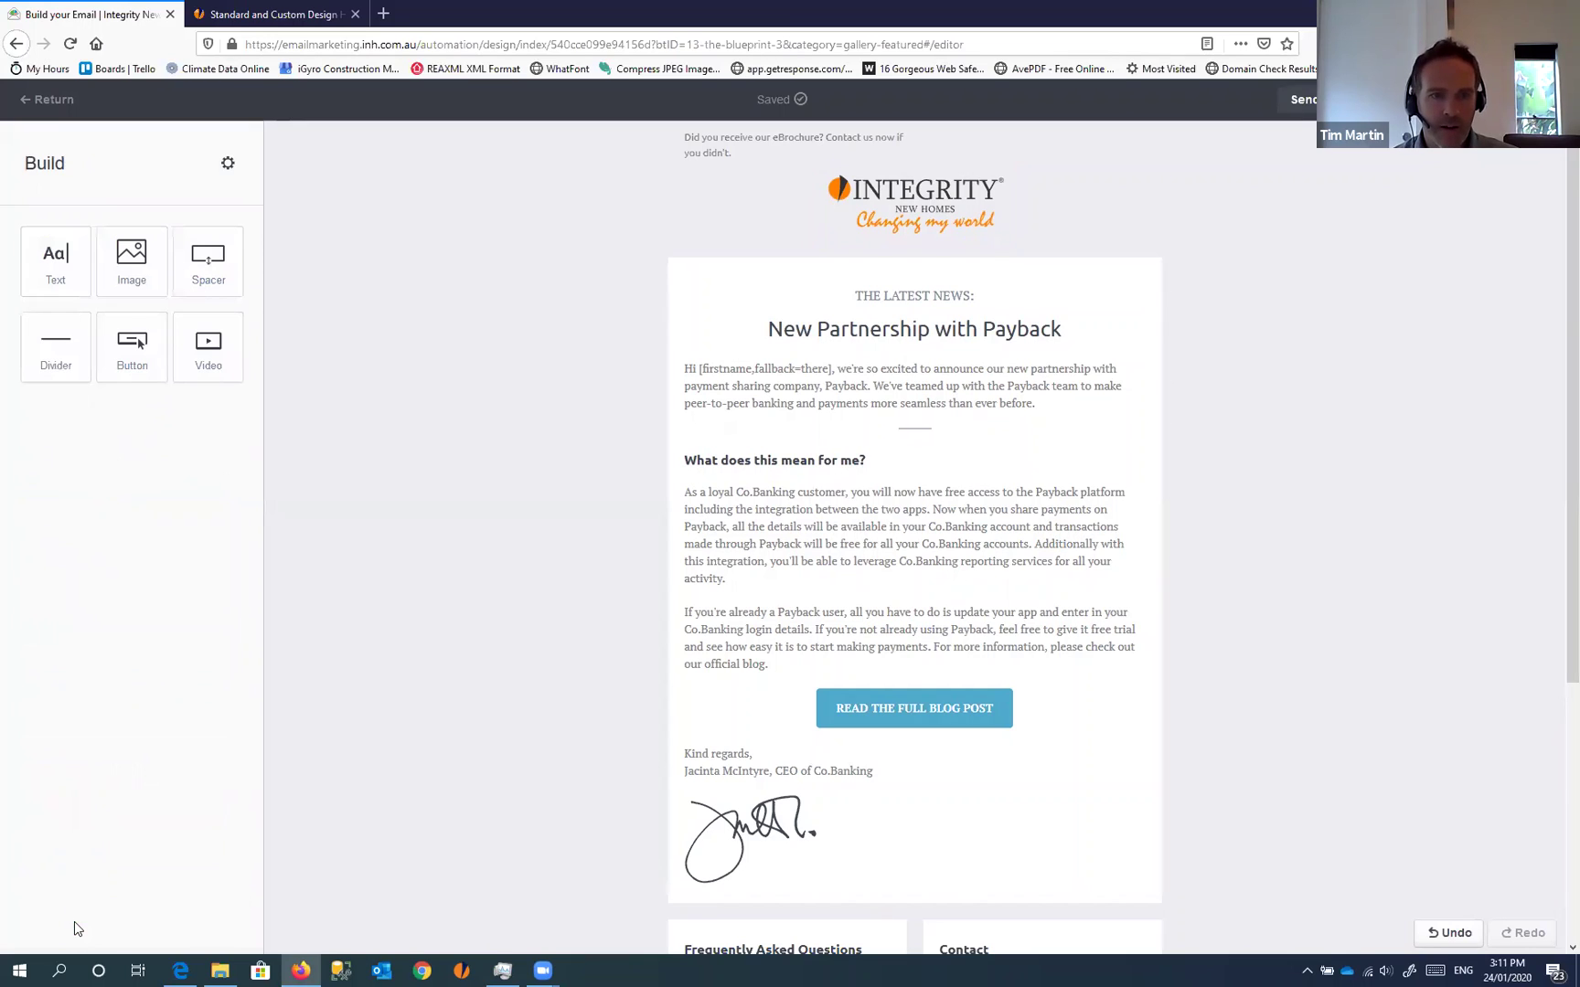
# Replace the 'New Partnership with Payback' headline with 'Did you receive our eBrochure?'
pyautogui.click(876, 327)
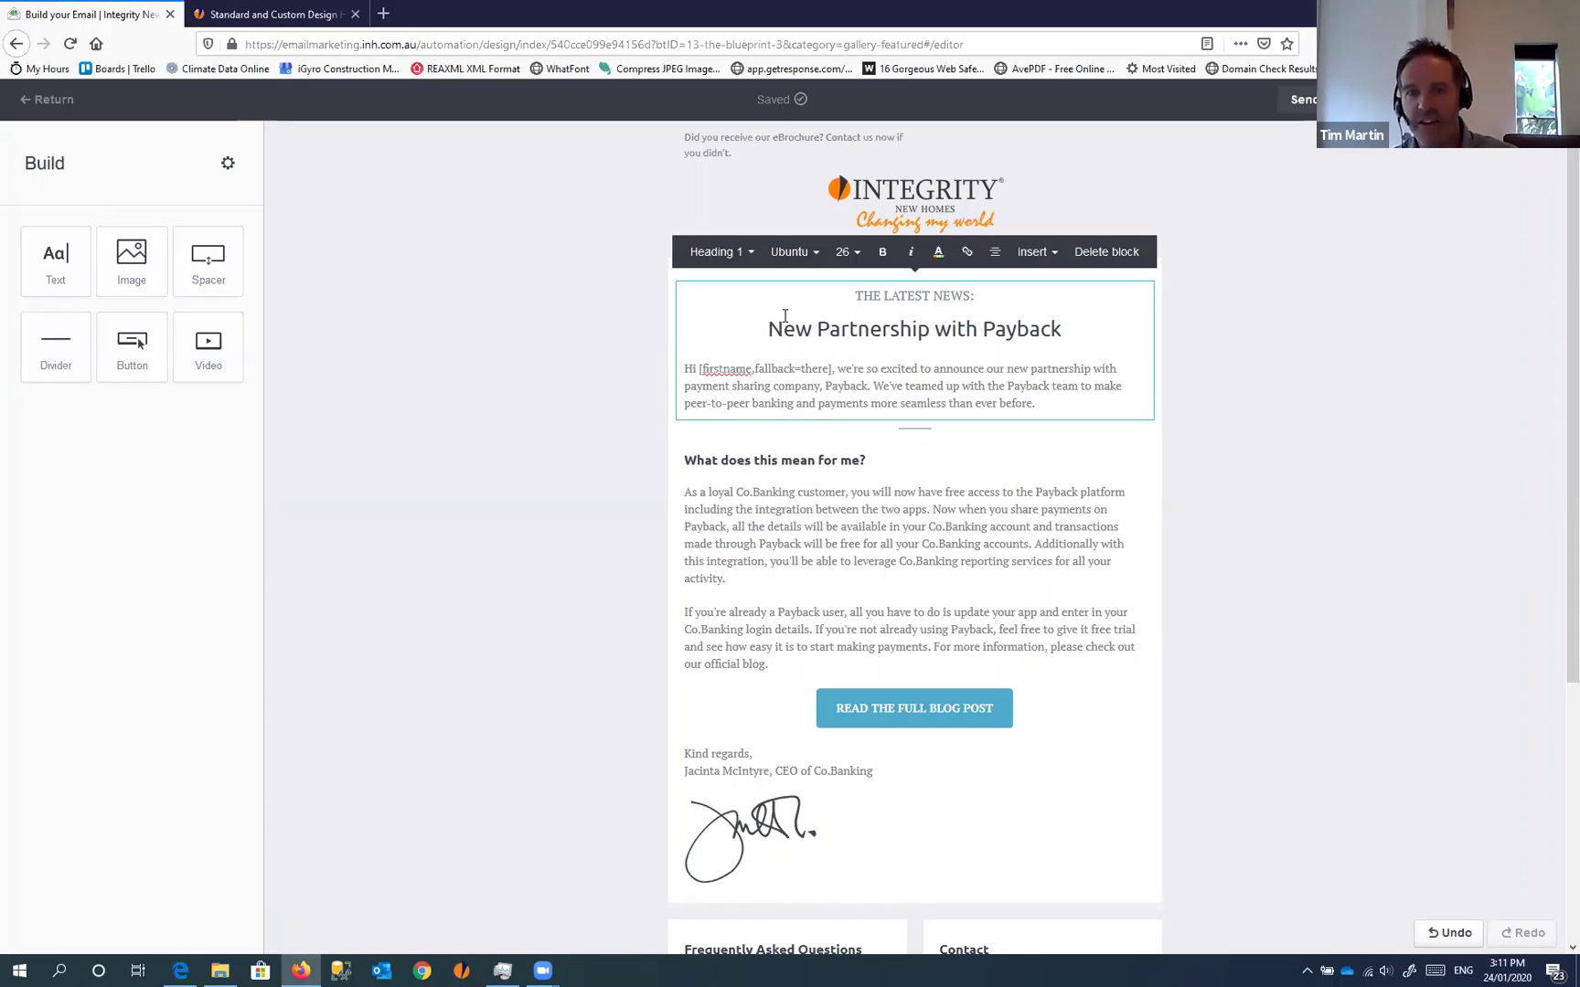
pyautogui.moveTo(768, 329); pyautogui.dragTo(1115, 339)
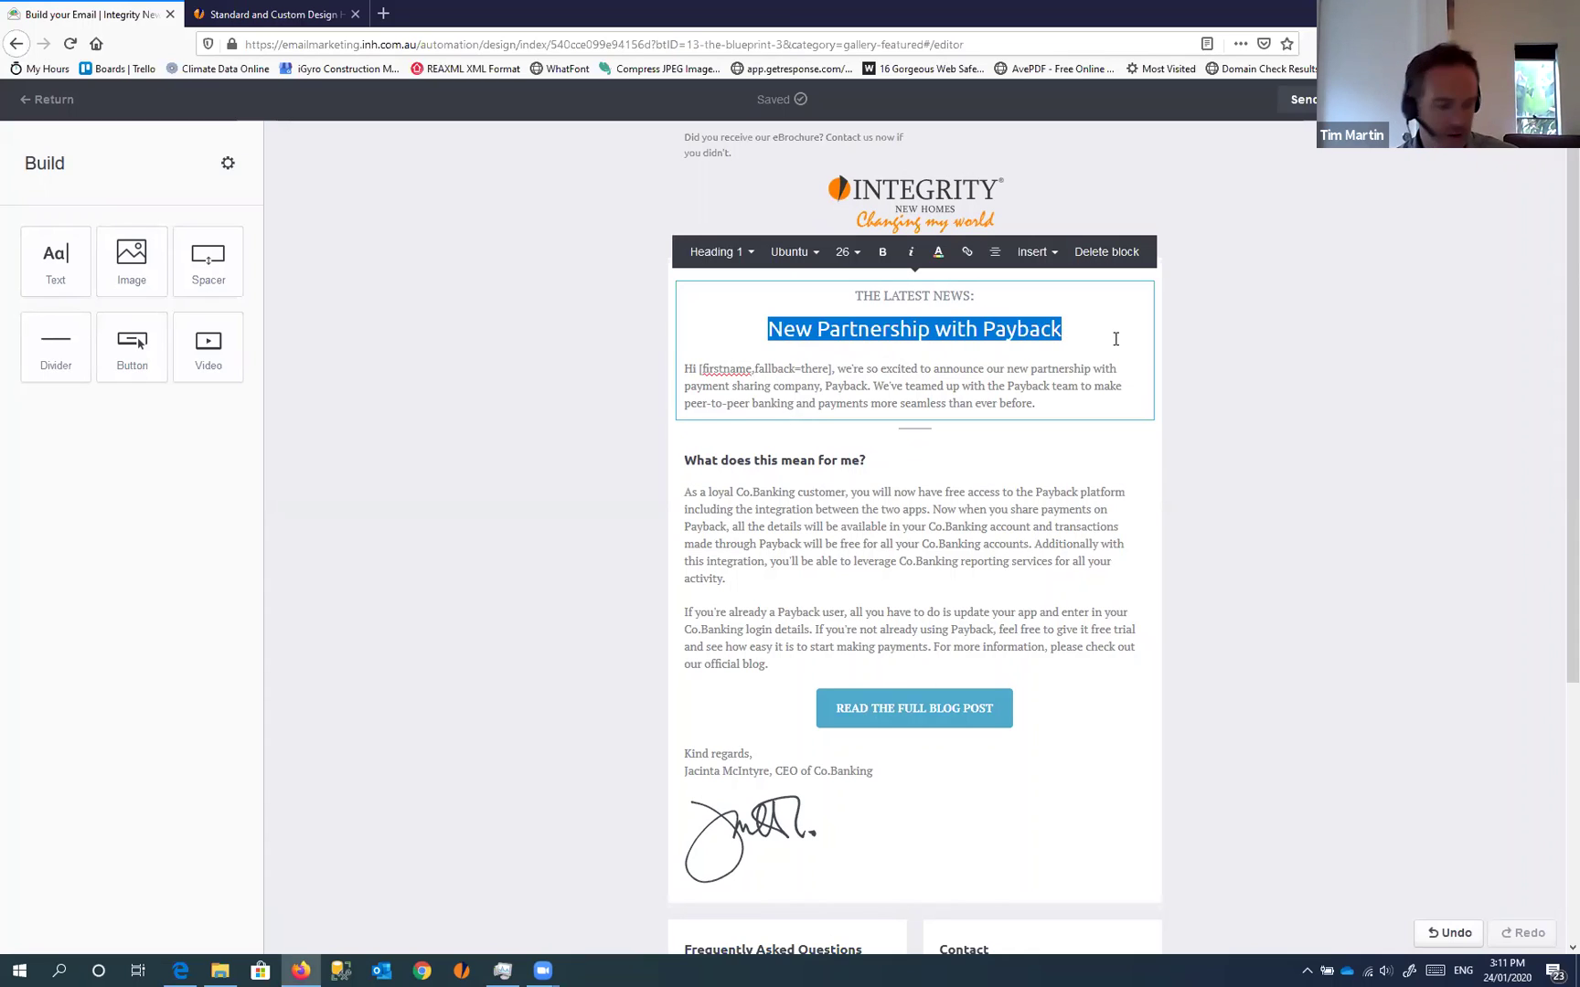
pyautogui.write('Did you')
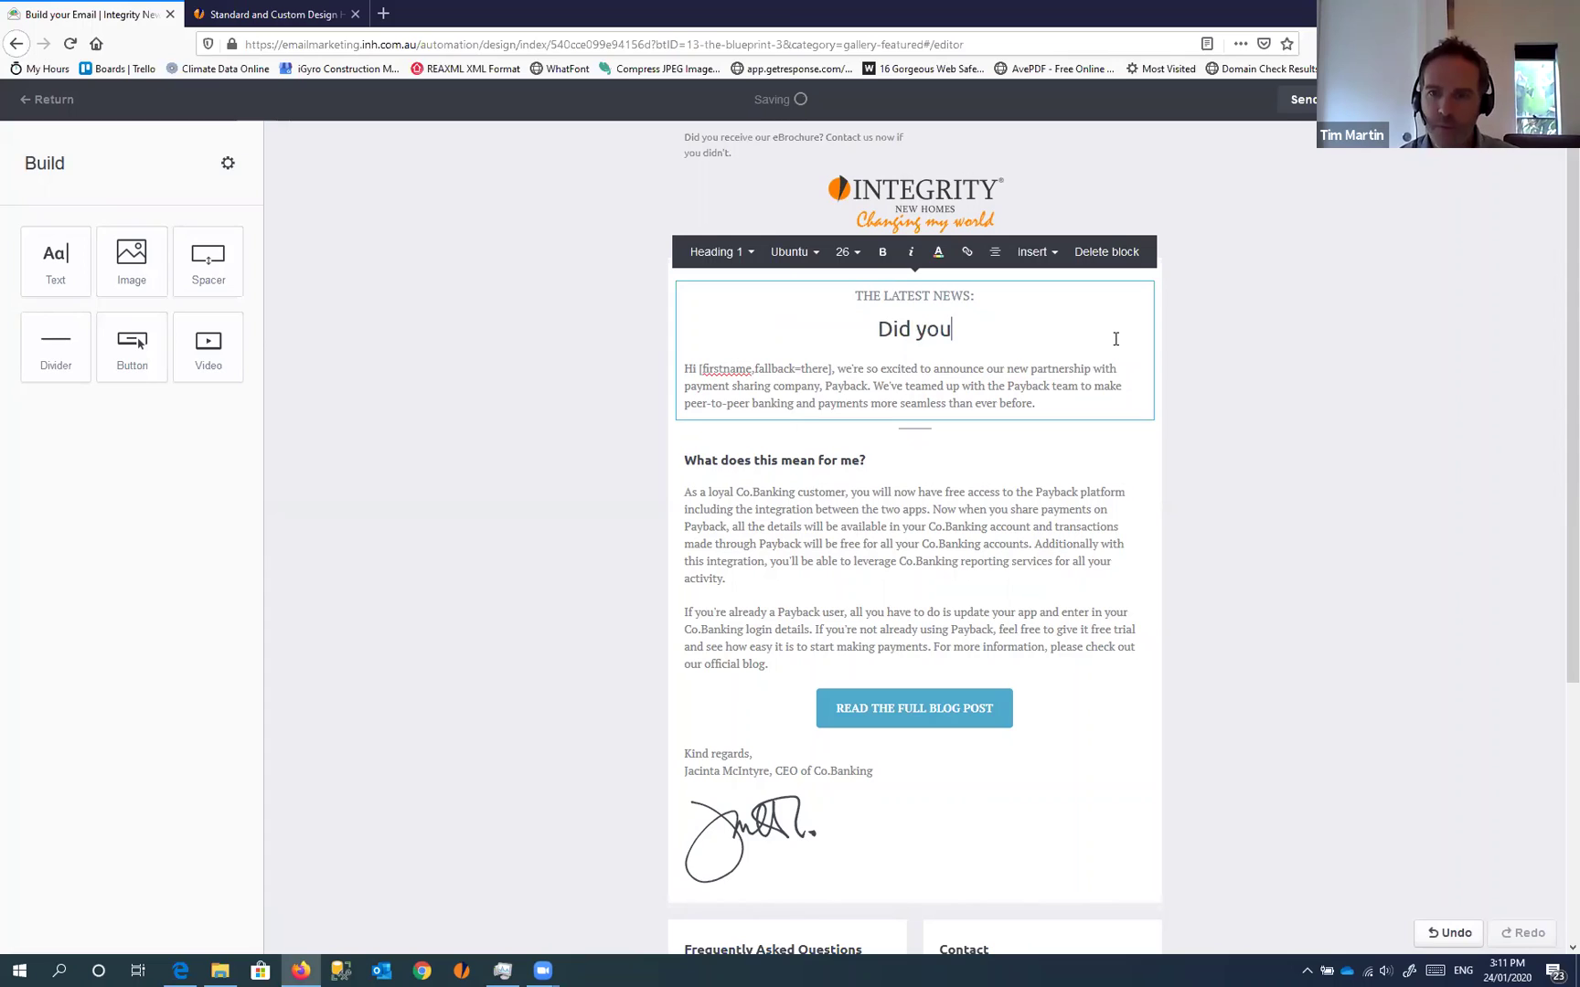
pyautogui.write(' receive our e')
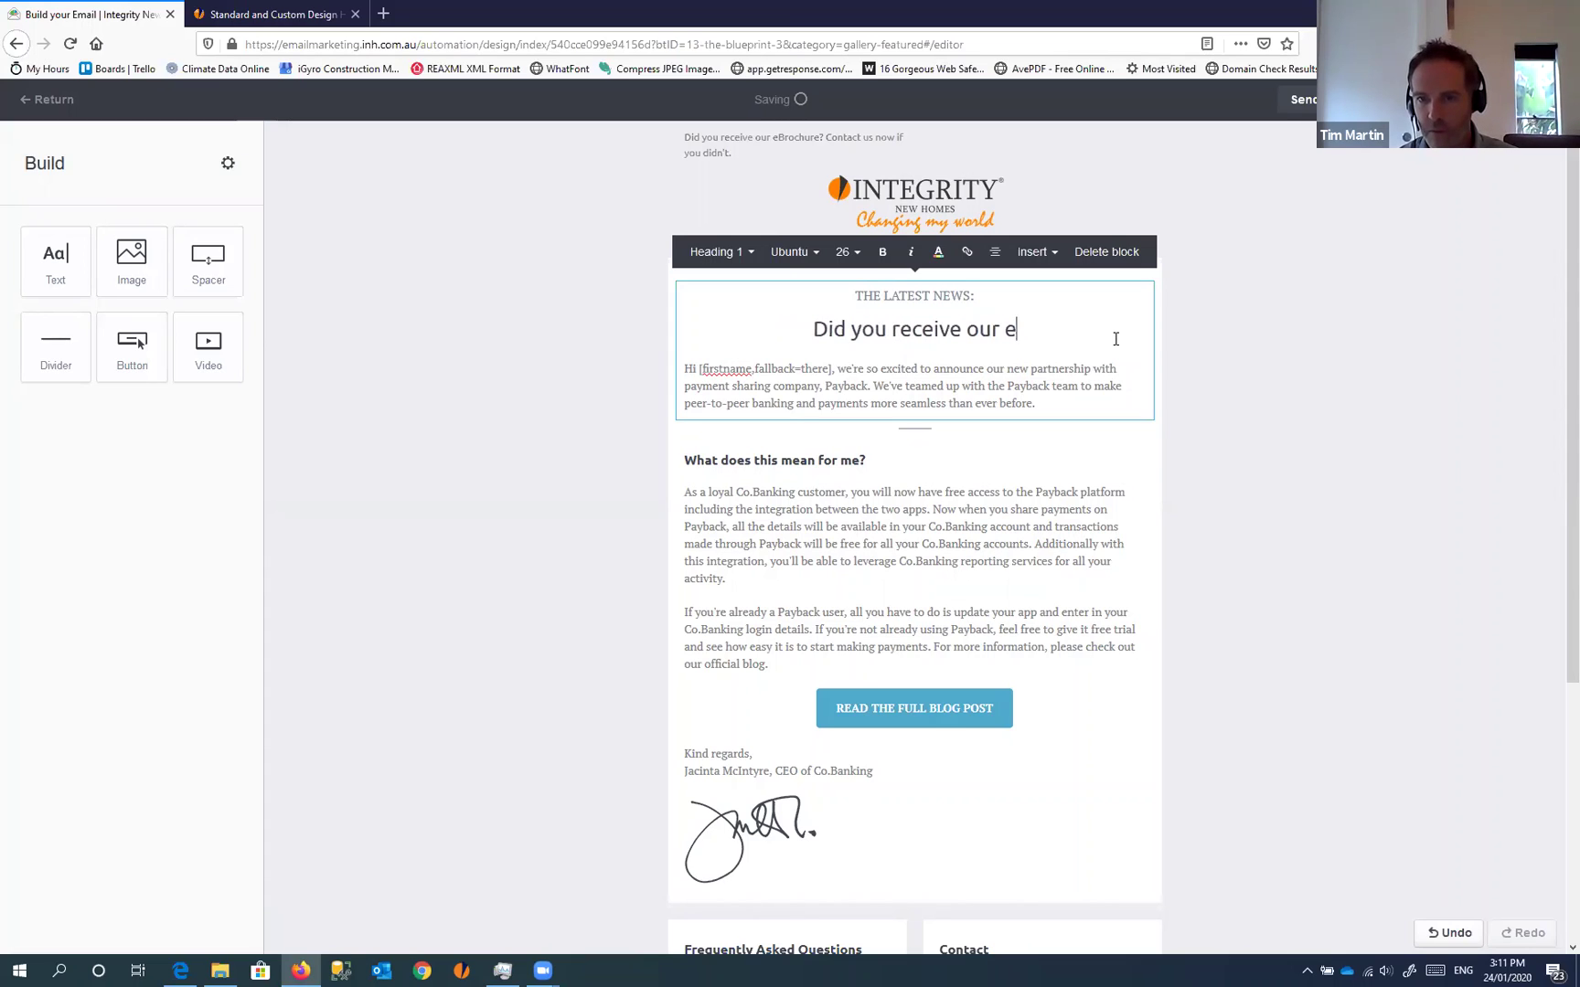
pyautogui.write('Brochure.')
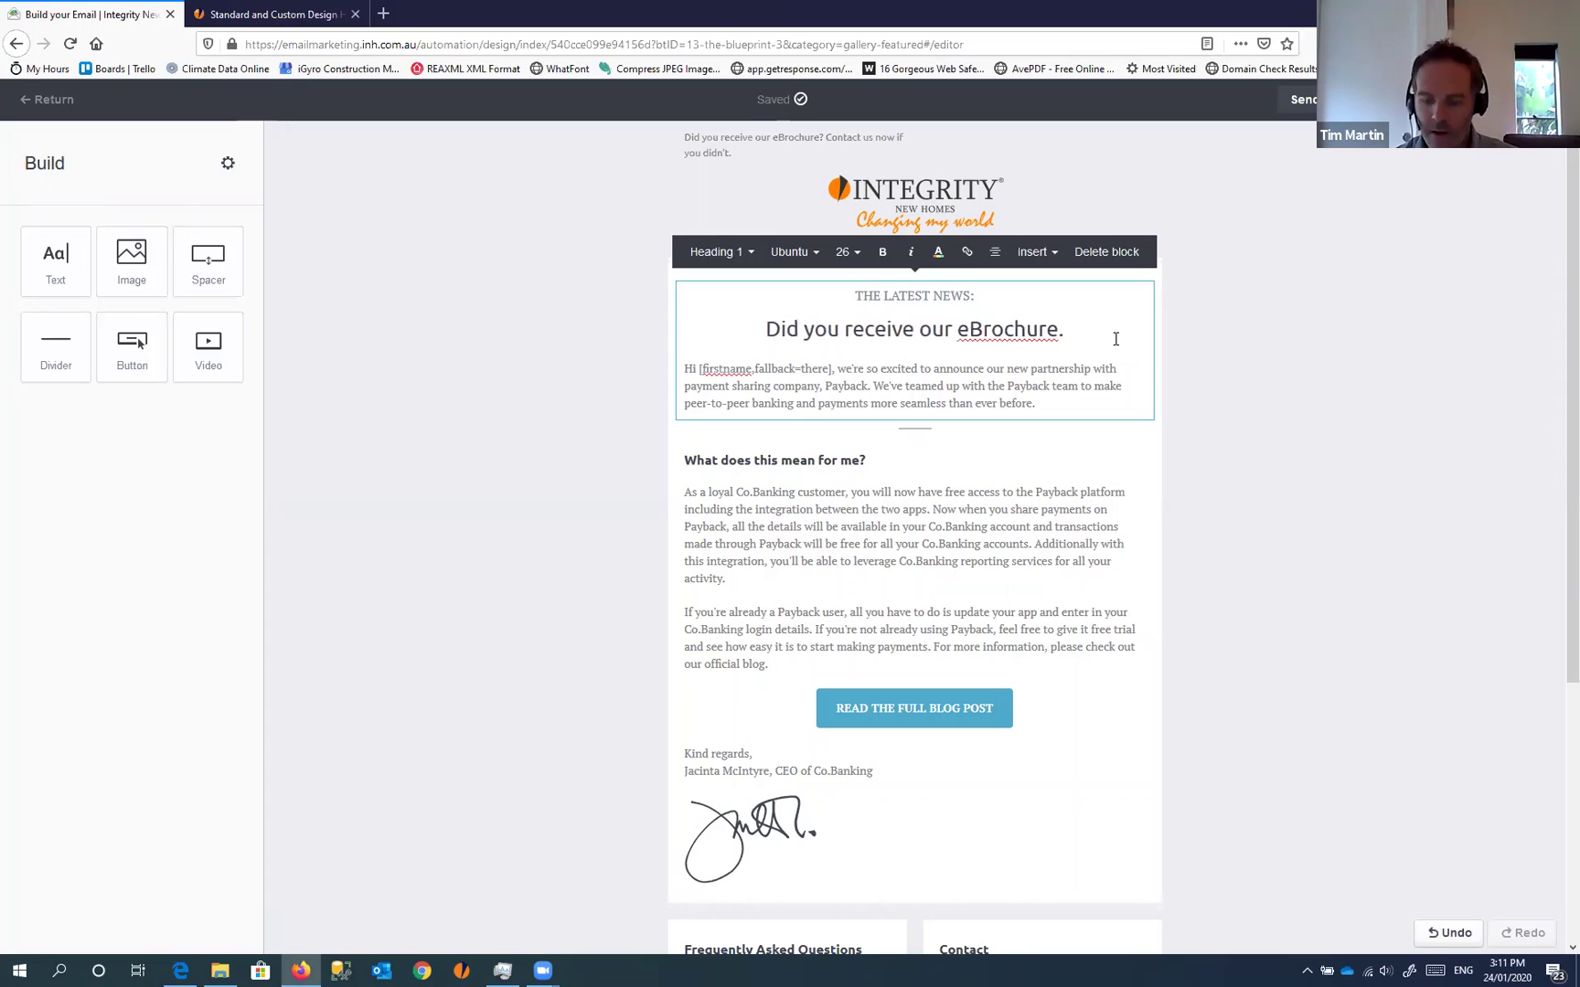
pyautogui.press('BackSpace')
pyautogui.write('?')
pyautogui.click(1275, 462)
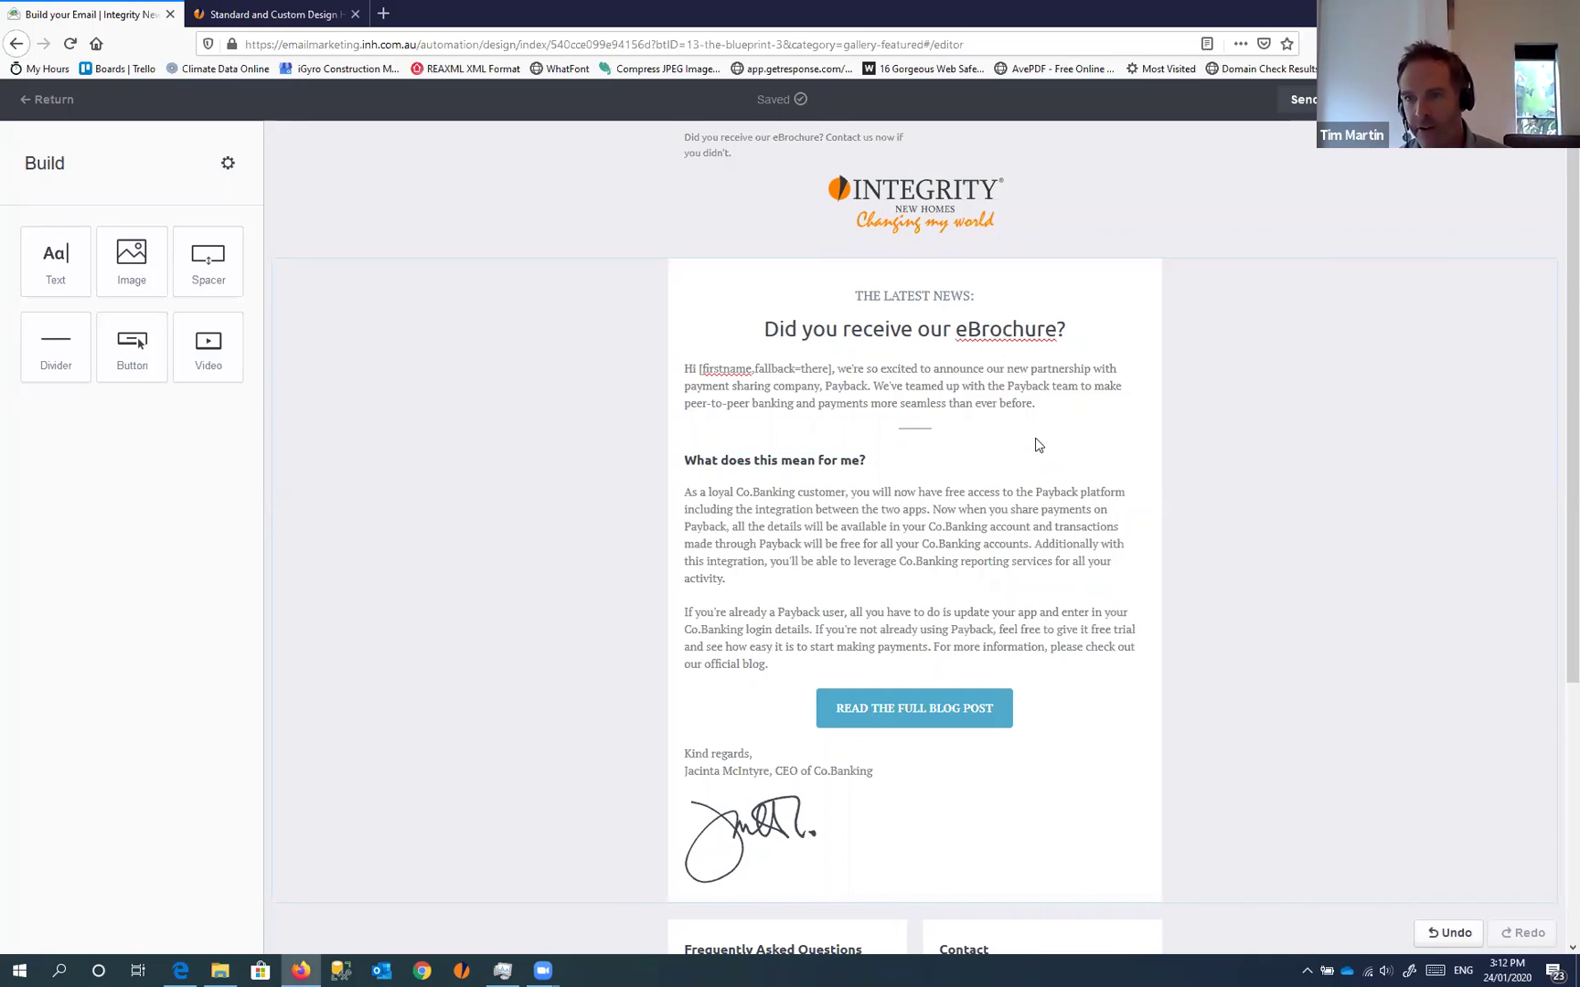
# Replace the signature image with signature.png sized 212 × 50, then preview the email
pyautogui.scroll(-3, 956, 620)
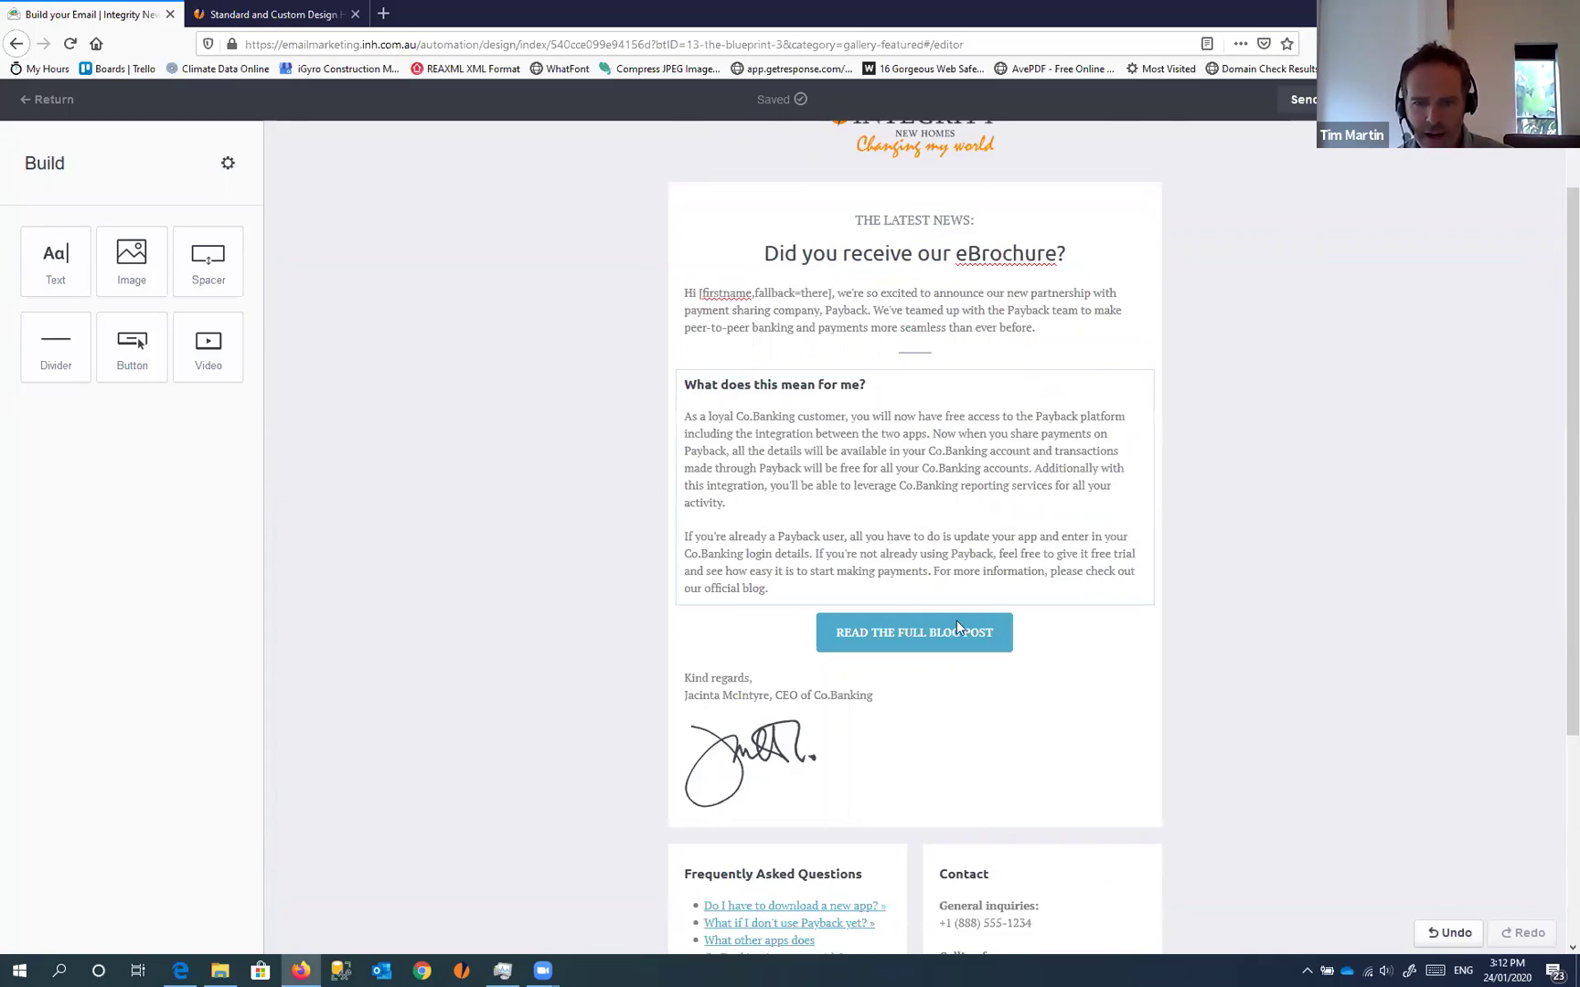
pyautogui.click(760, 590)
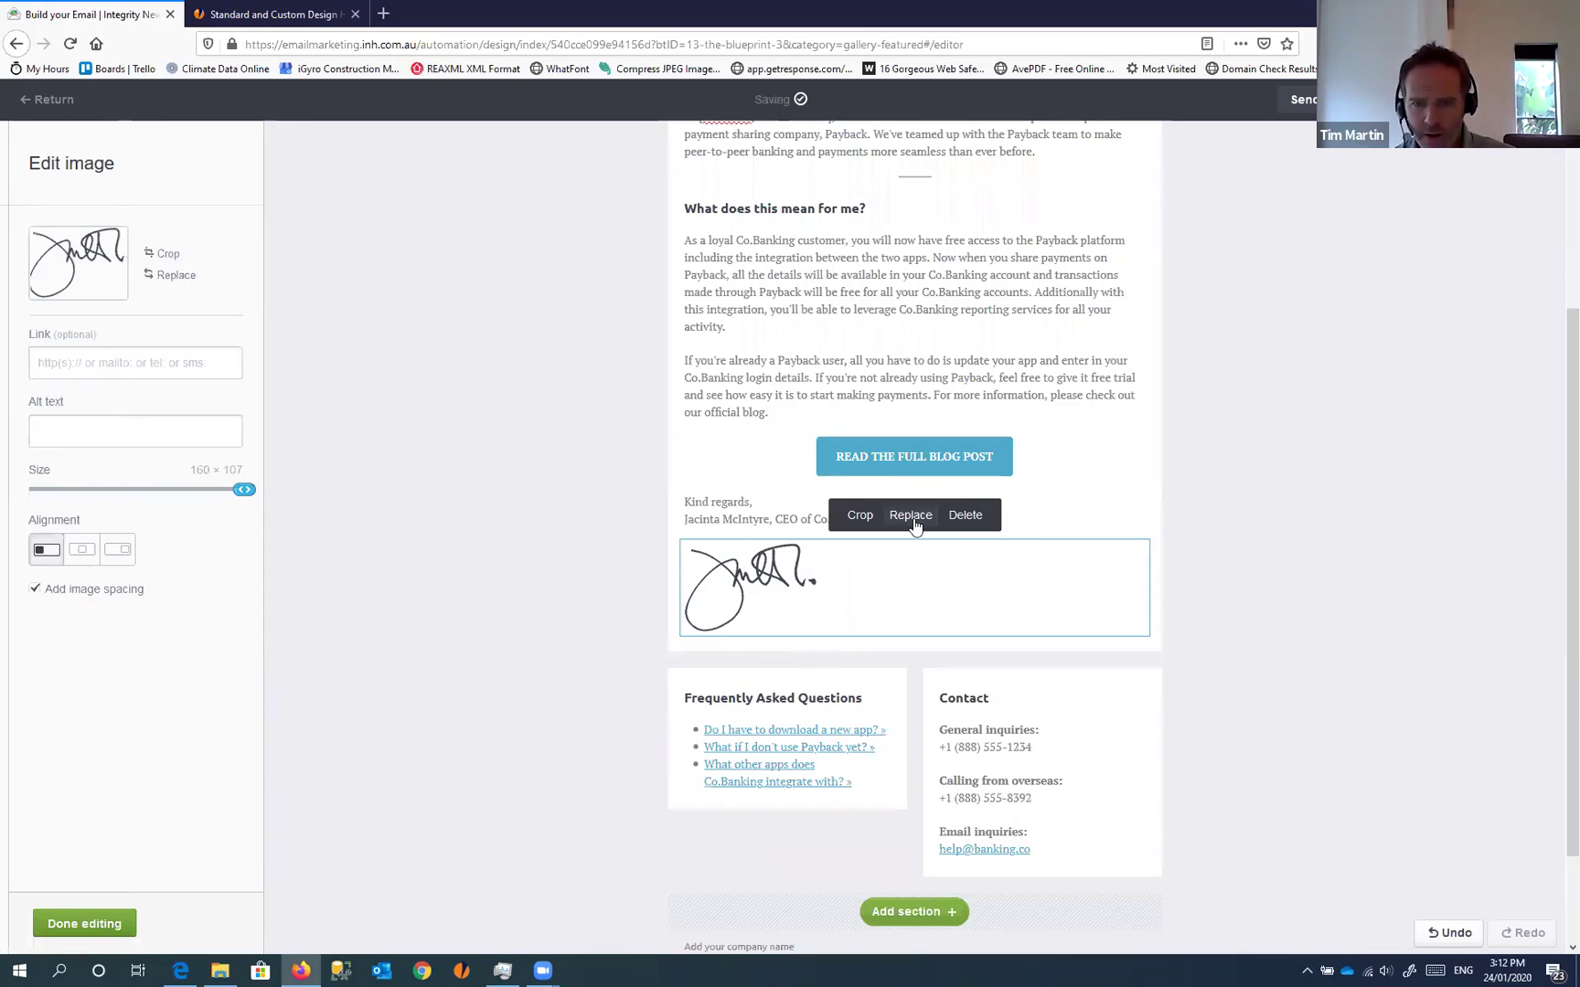
pyautogui.click(911, 516)
pyautogui.click(464, 146)
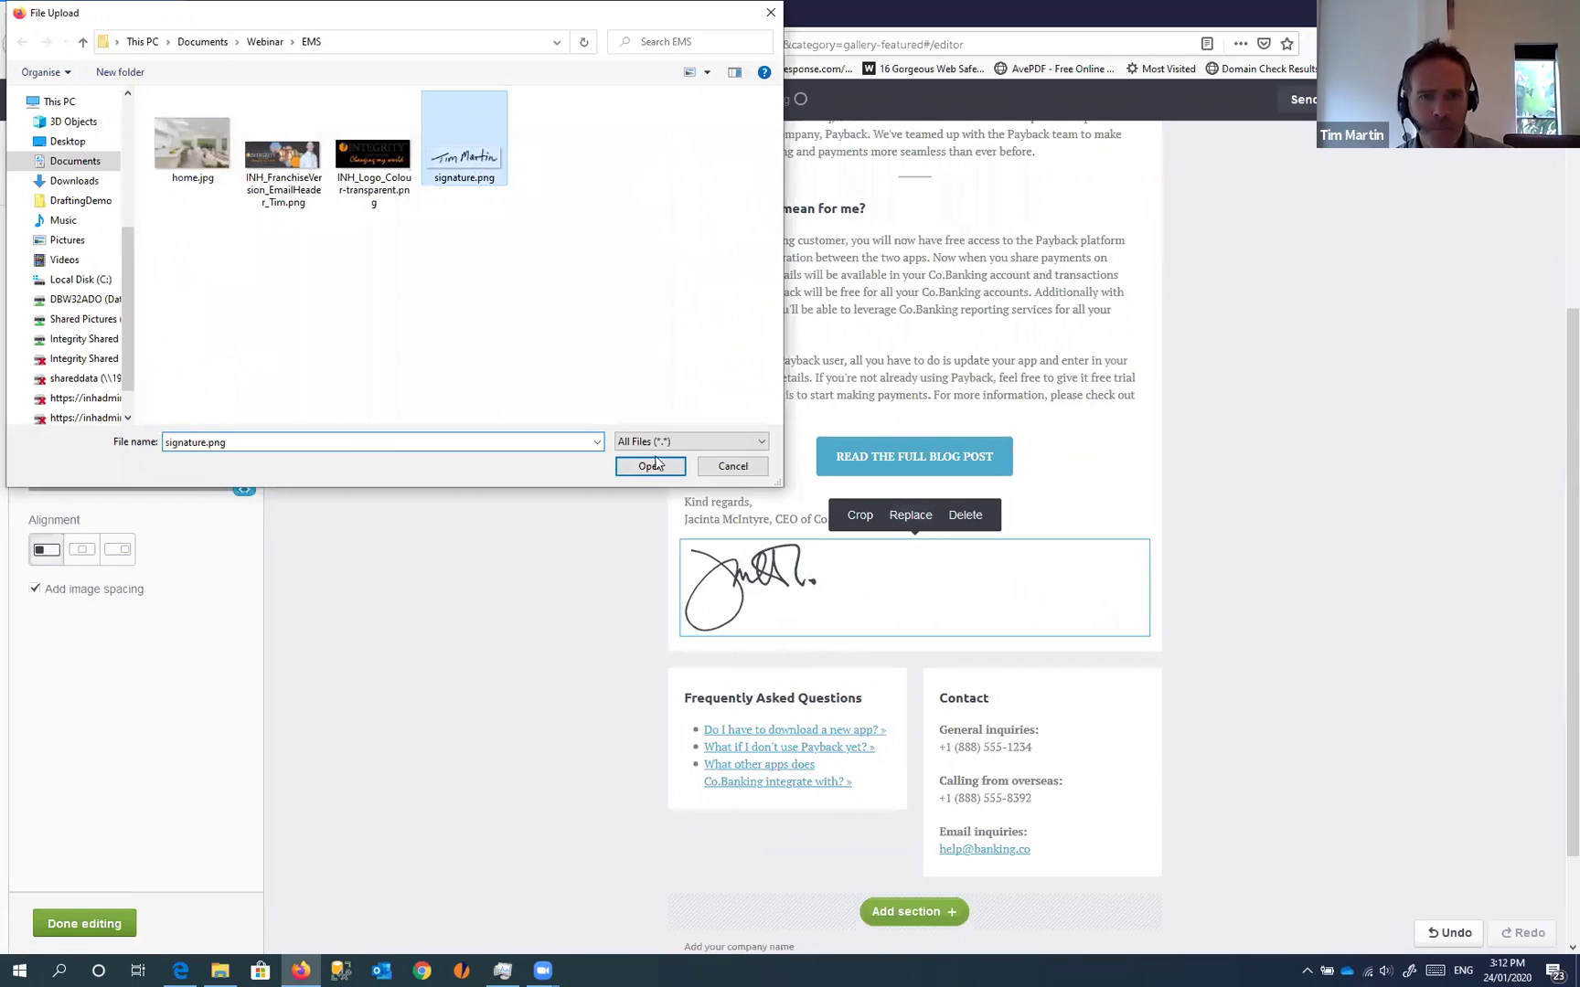
pyautogui.click(650, 467)
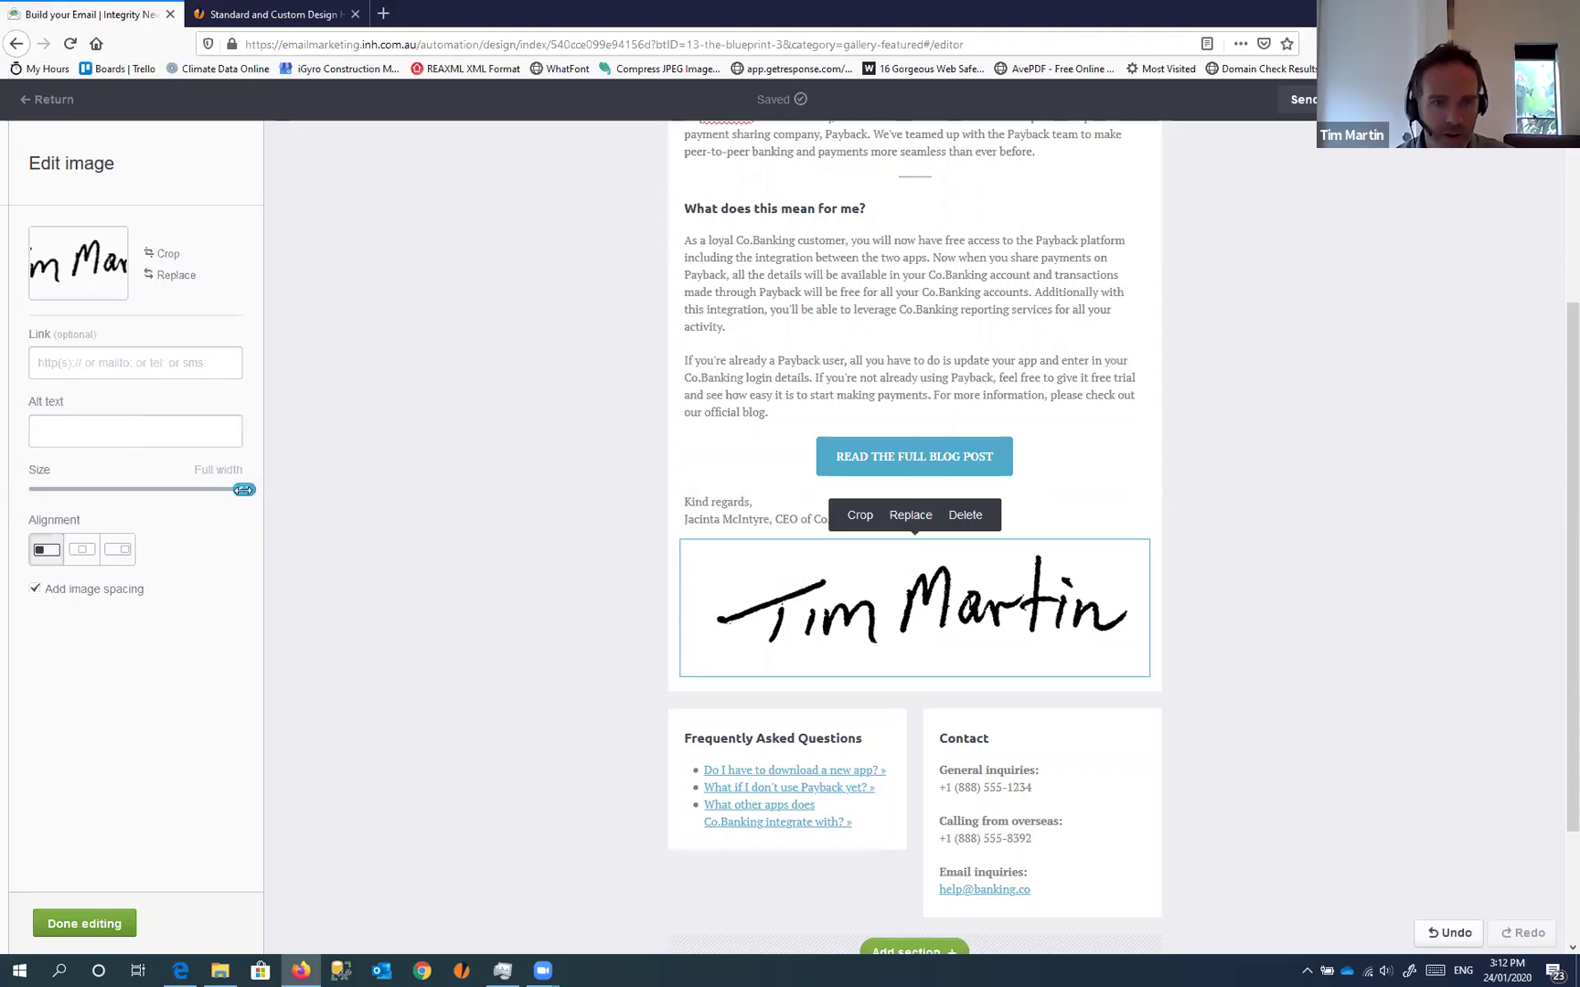
pyautogui.moveTo(243, 489); pyautogui.dragTo(110, 489)
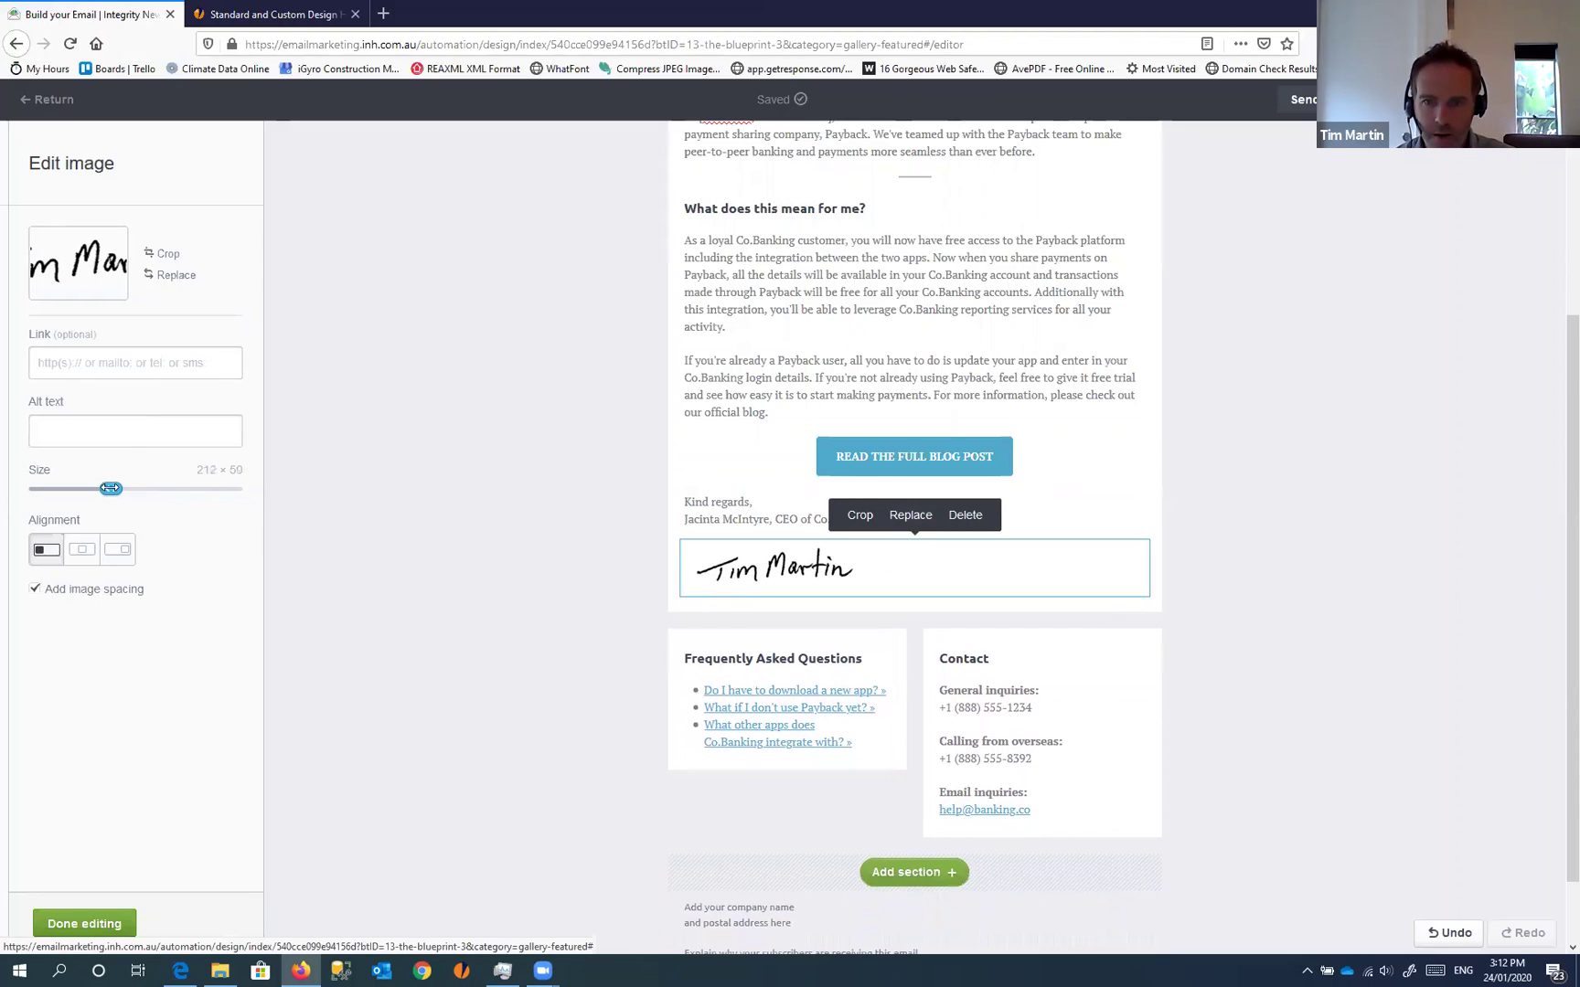
pyautogui.click(1065, 469)
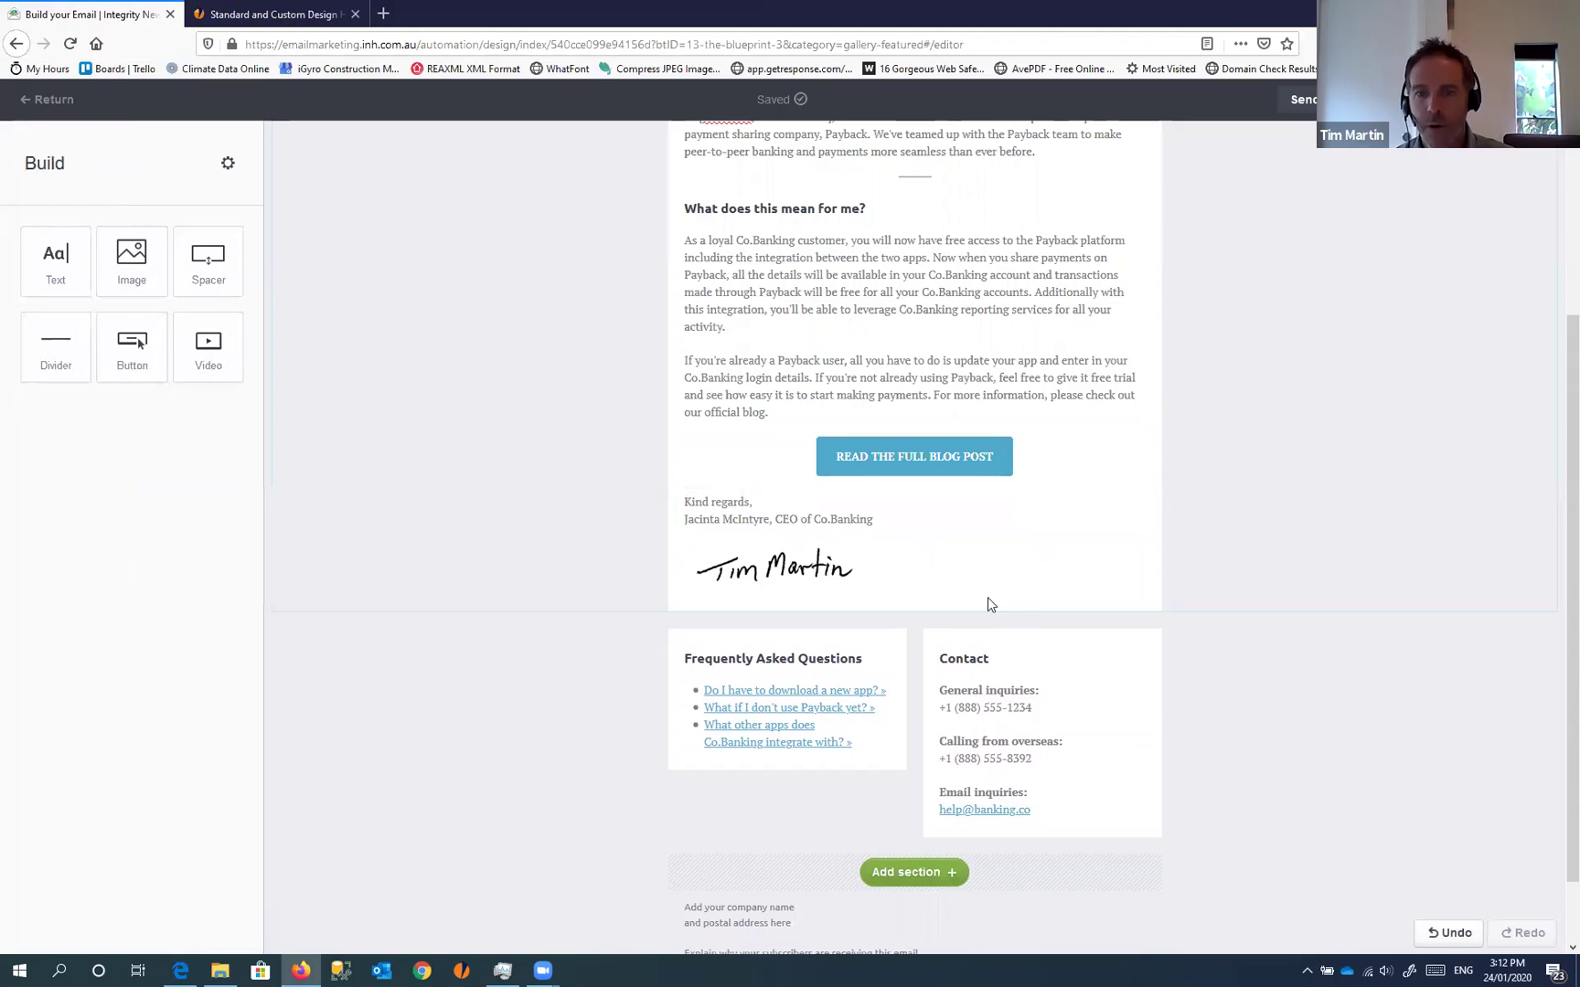
pyautogui.scroll(5, 989, 598)
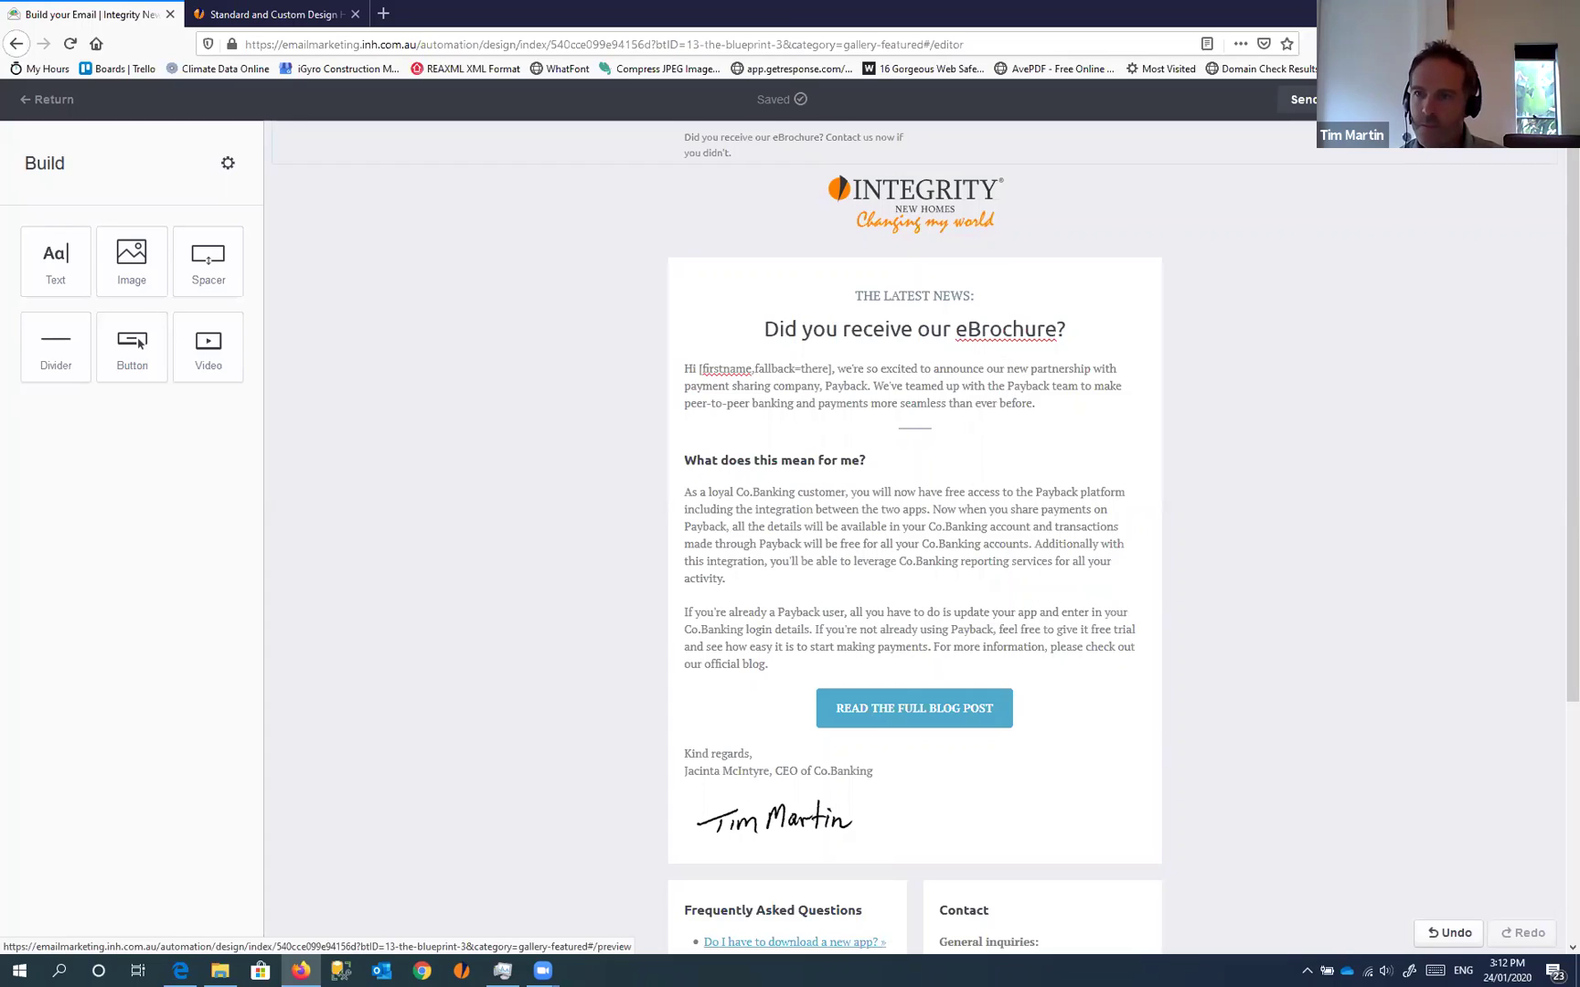
pyautogui.press('Return')
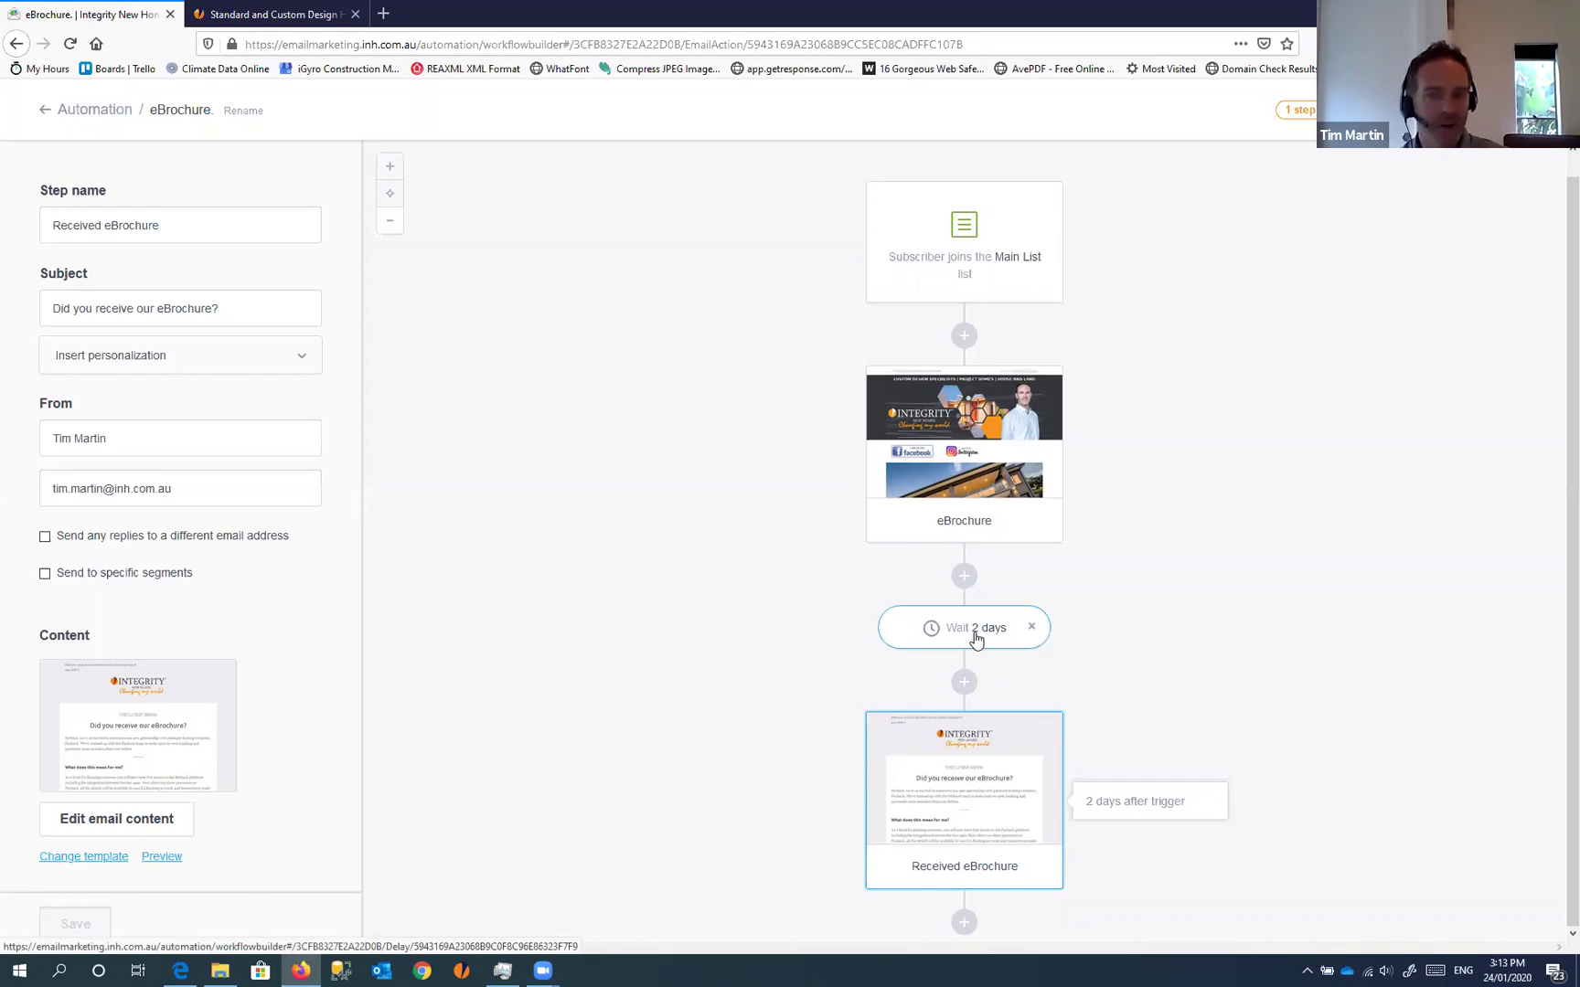
# Add a delay of 2 days after the Received eBrochure email and save it
pyautogui.click(963, 923)
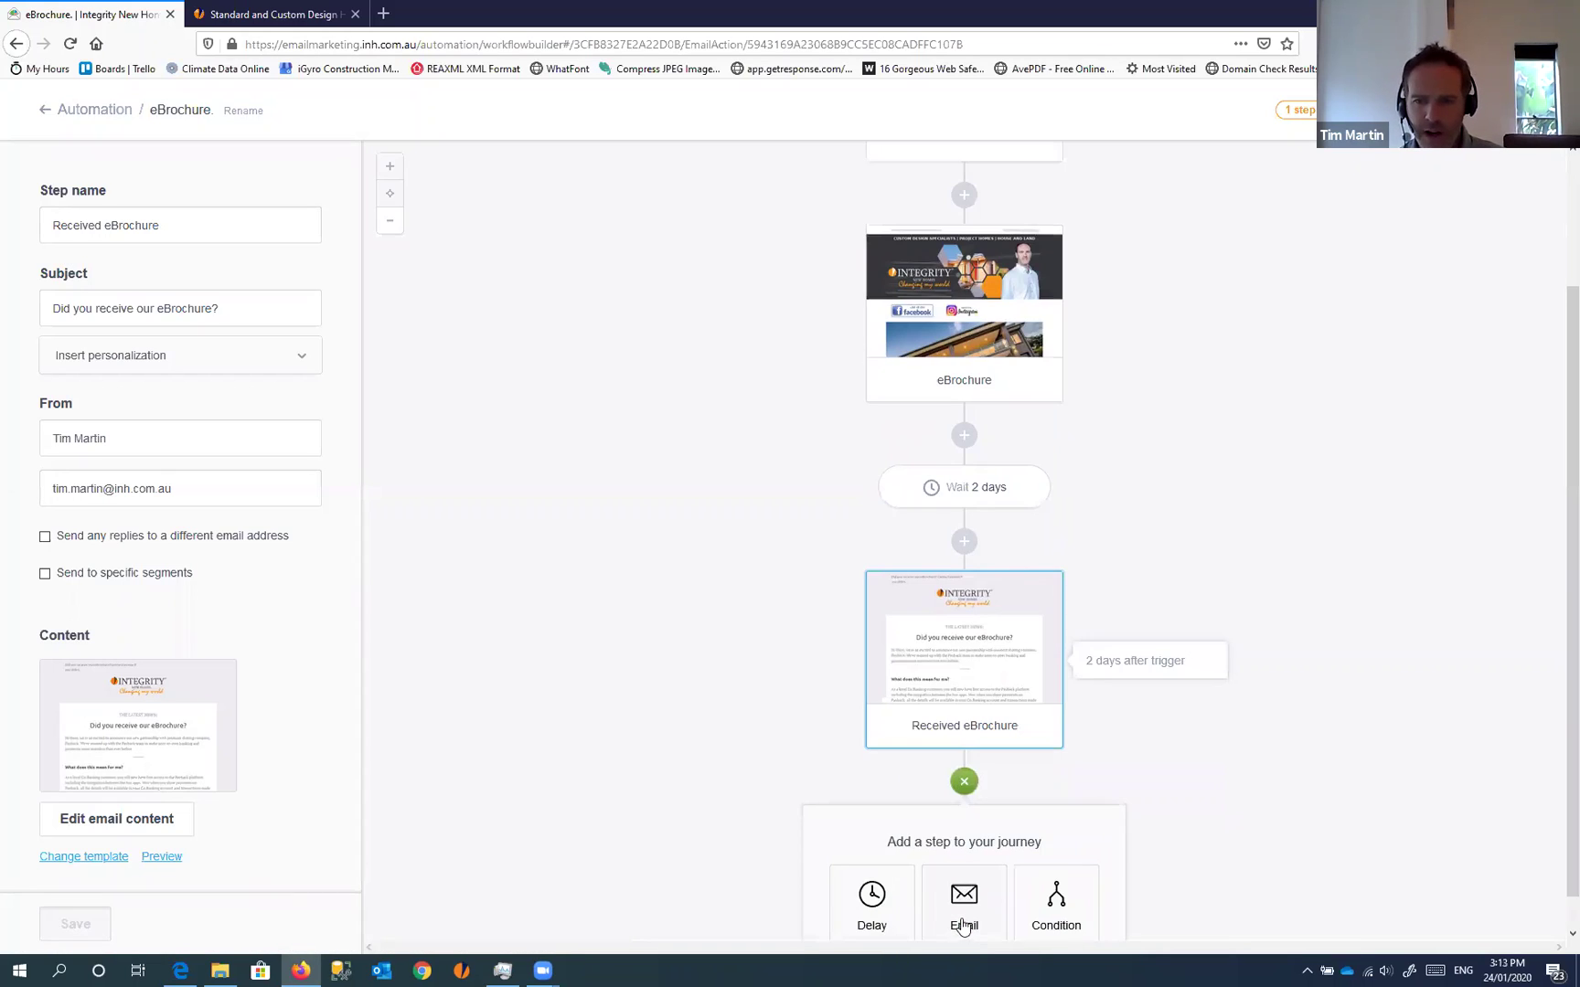
pyautogui.click(871, 905)
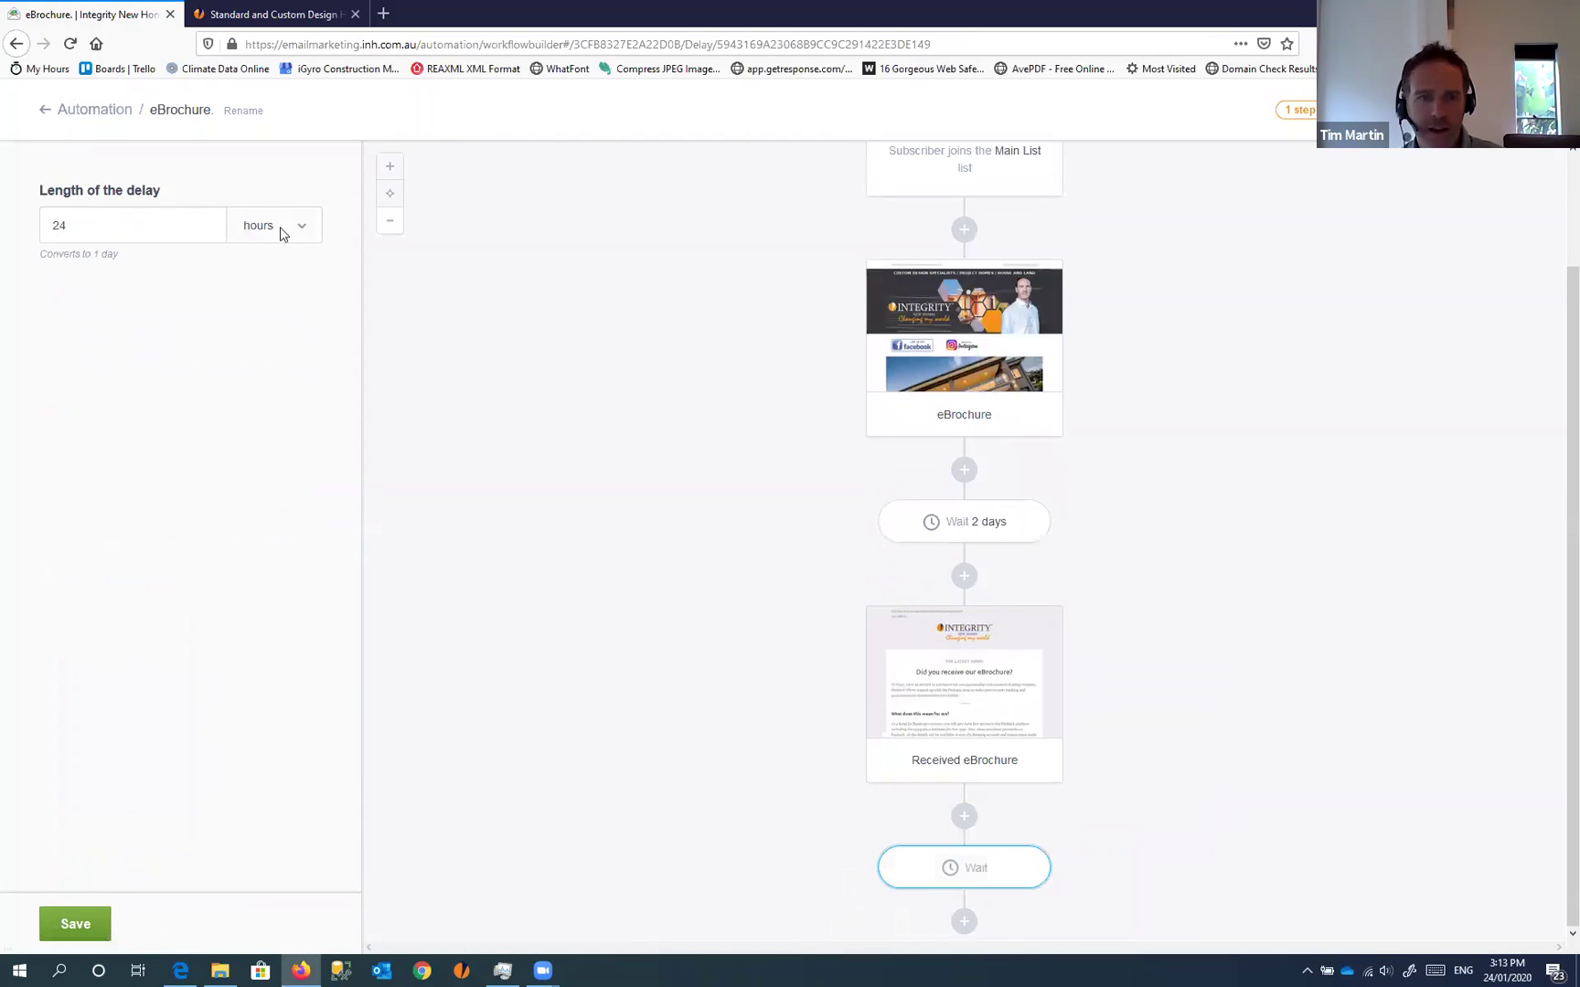
pyautogui.click(108, 236)
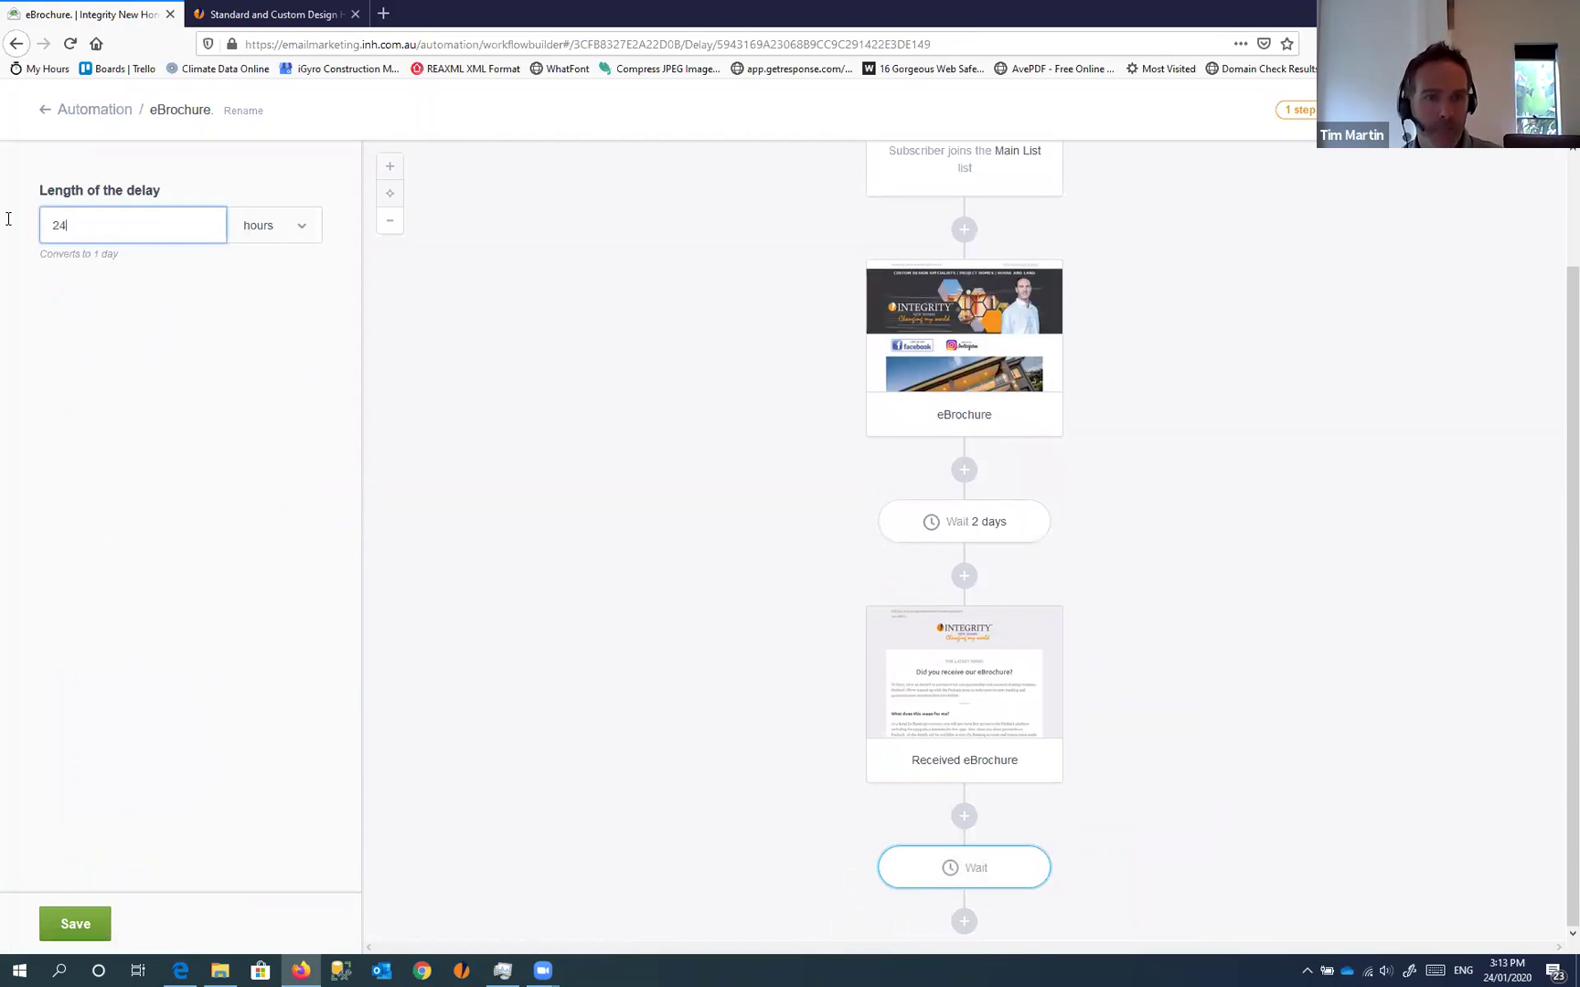
pyautogui.press('BackSpace')
pyautogui.click(292, 230)
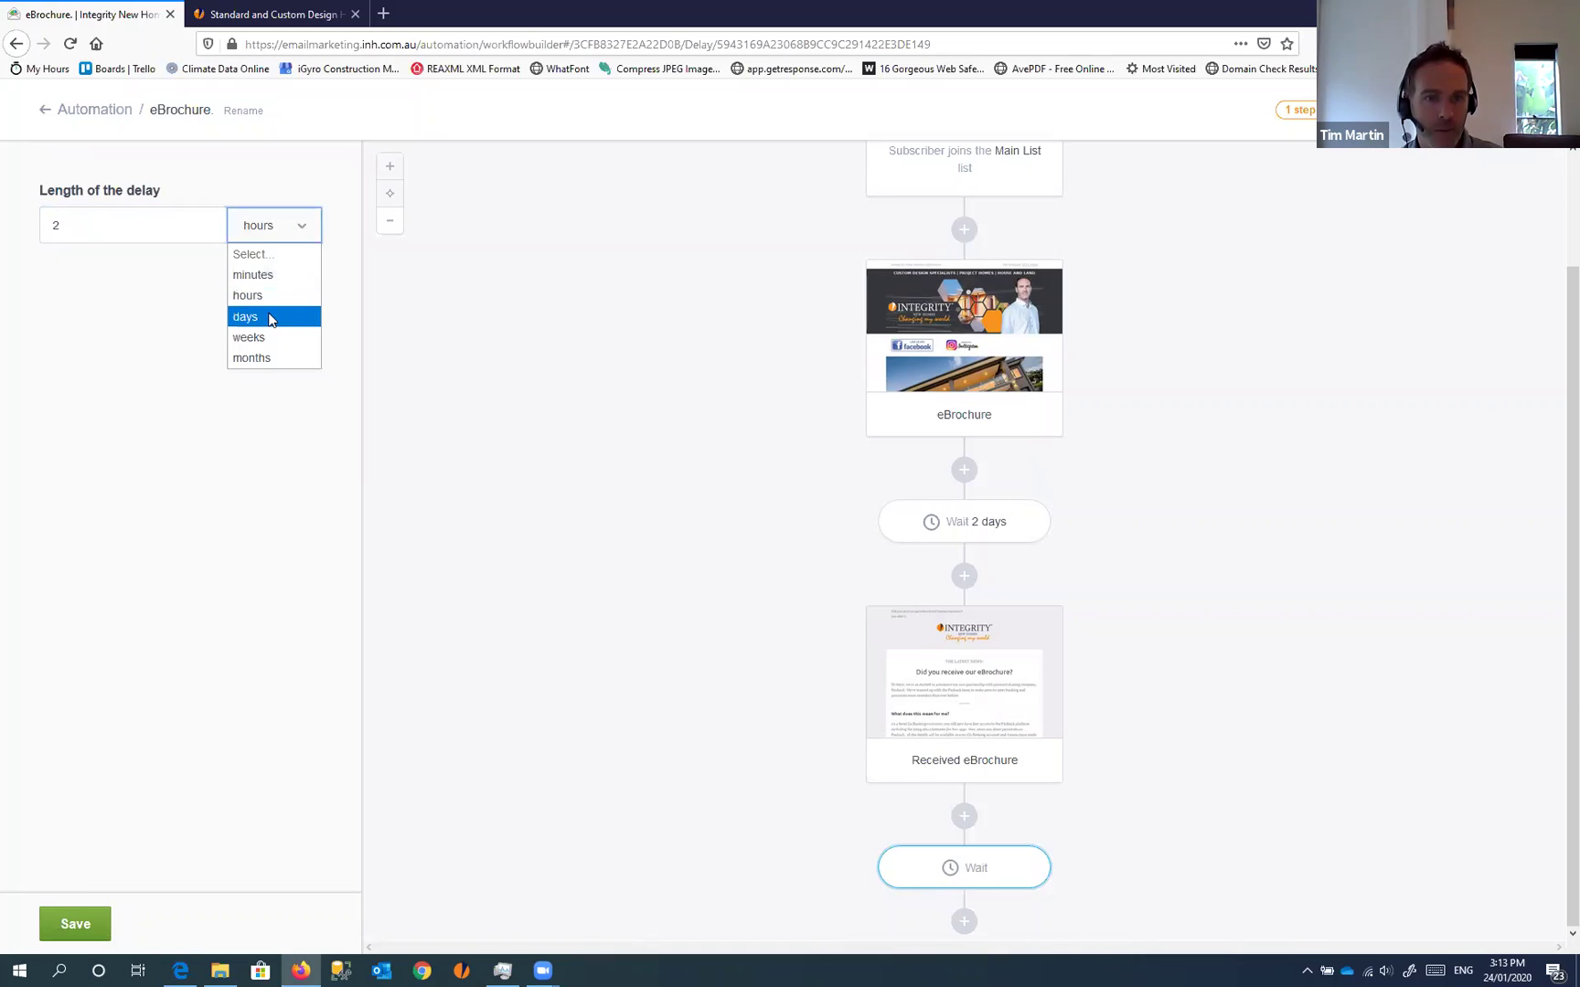
pyautogui.click(269, 317)
pyautogui.click(80, 926)
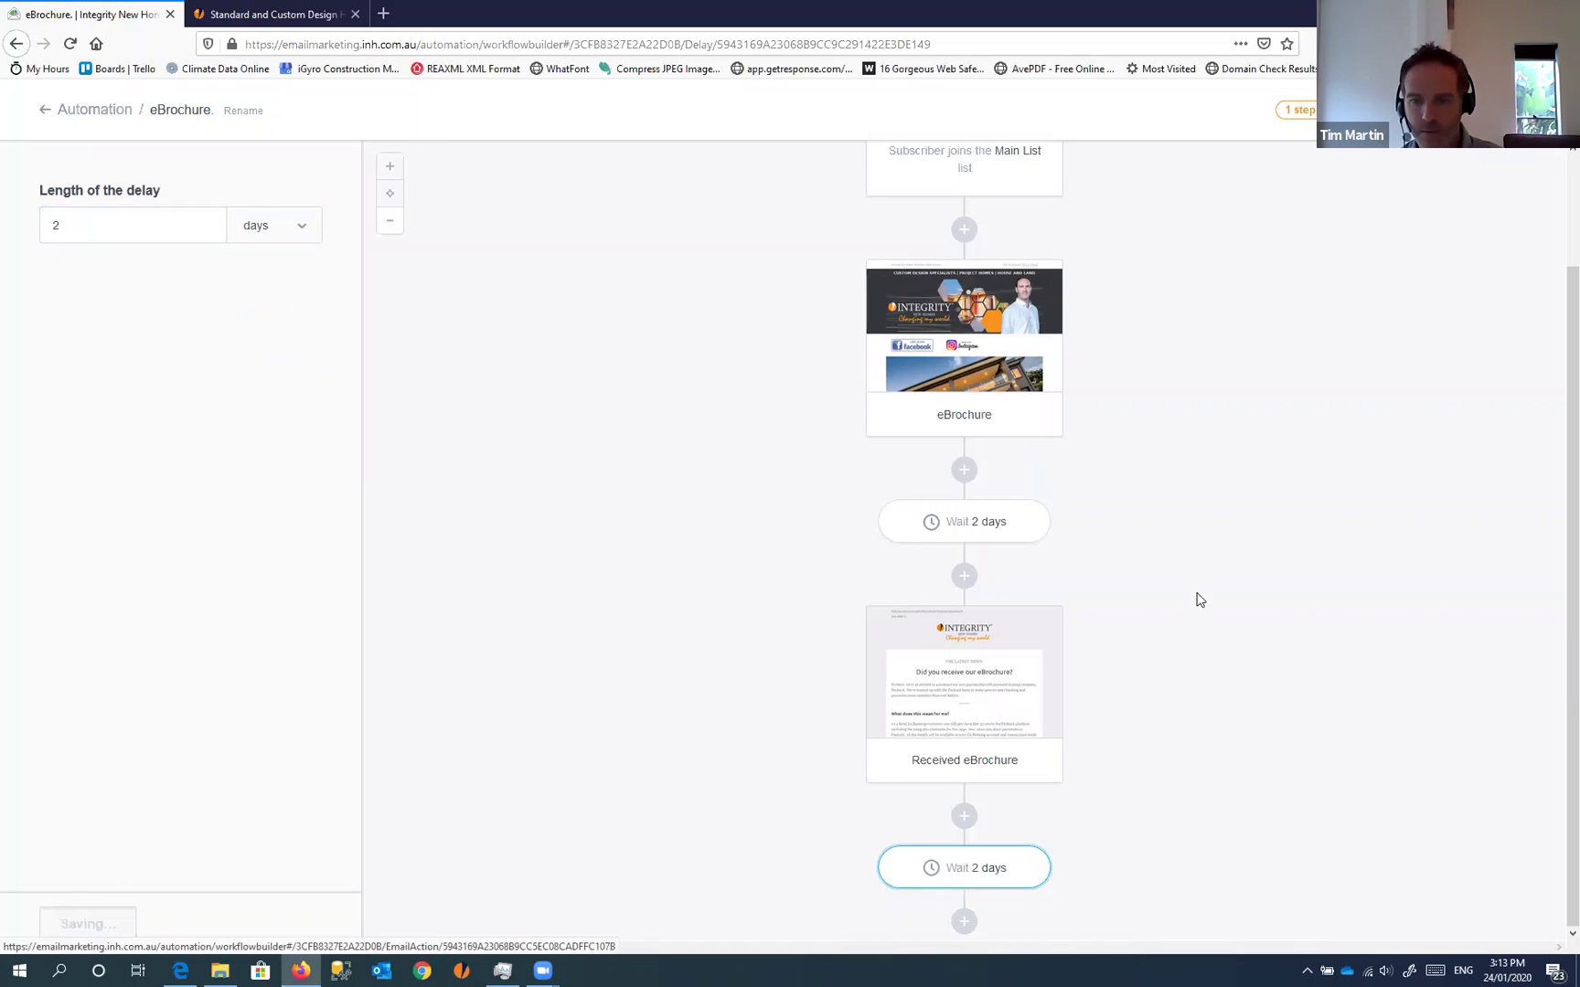
pyautogui.click(963, 921)
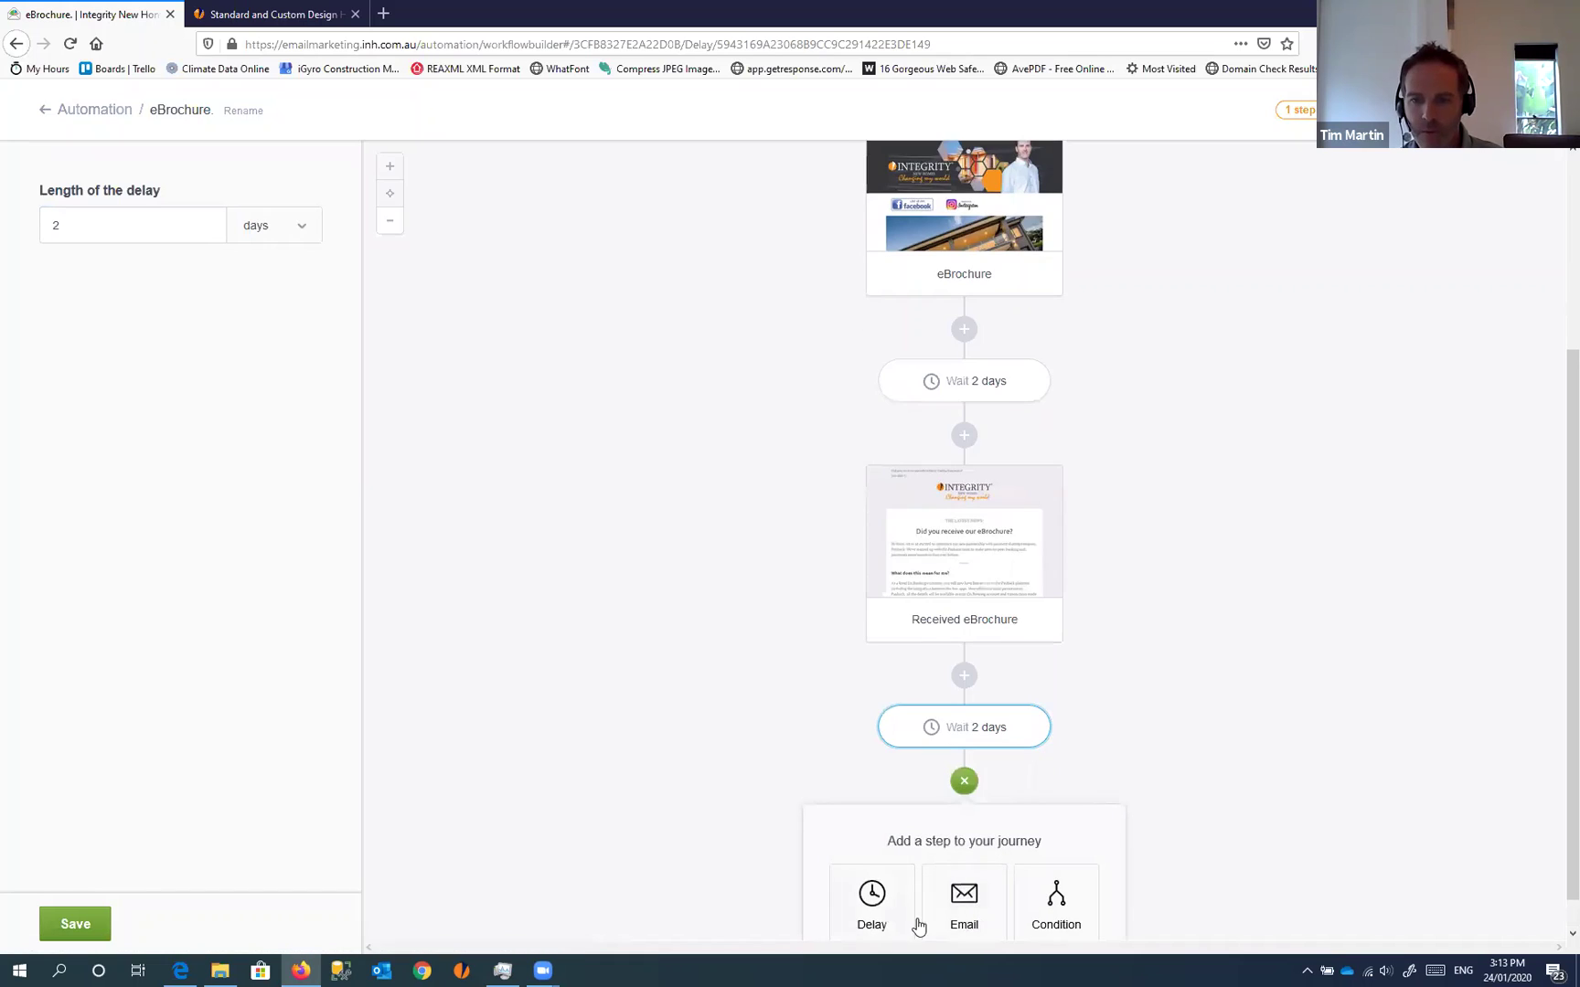
# Add an email step named 'Custom Design Myths' with subject 'Custom Home Design Myths'
pyautogui.click(963, 910)
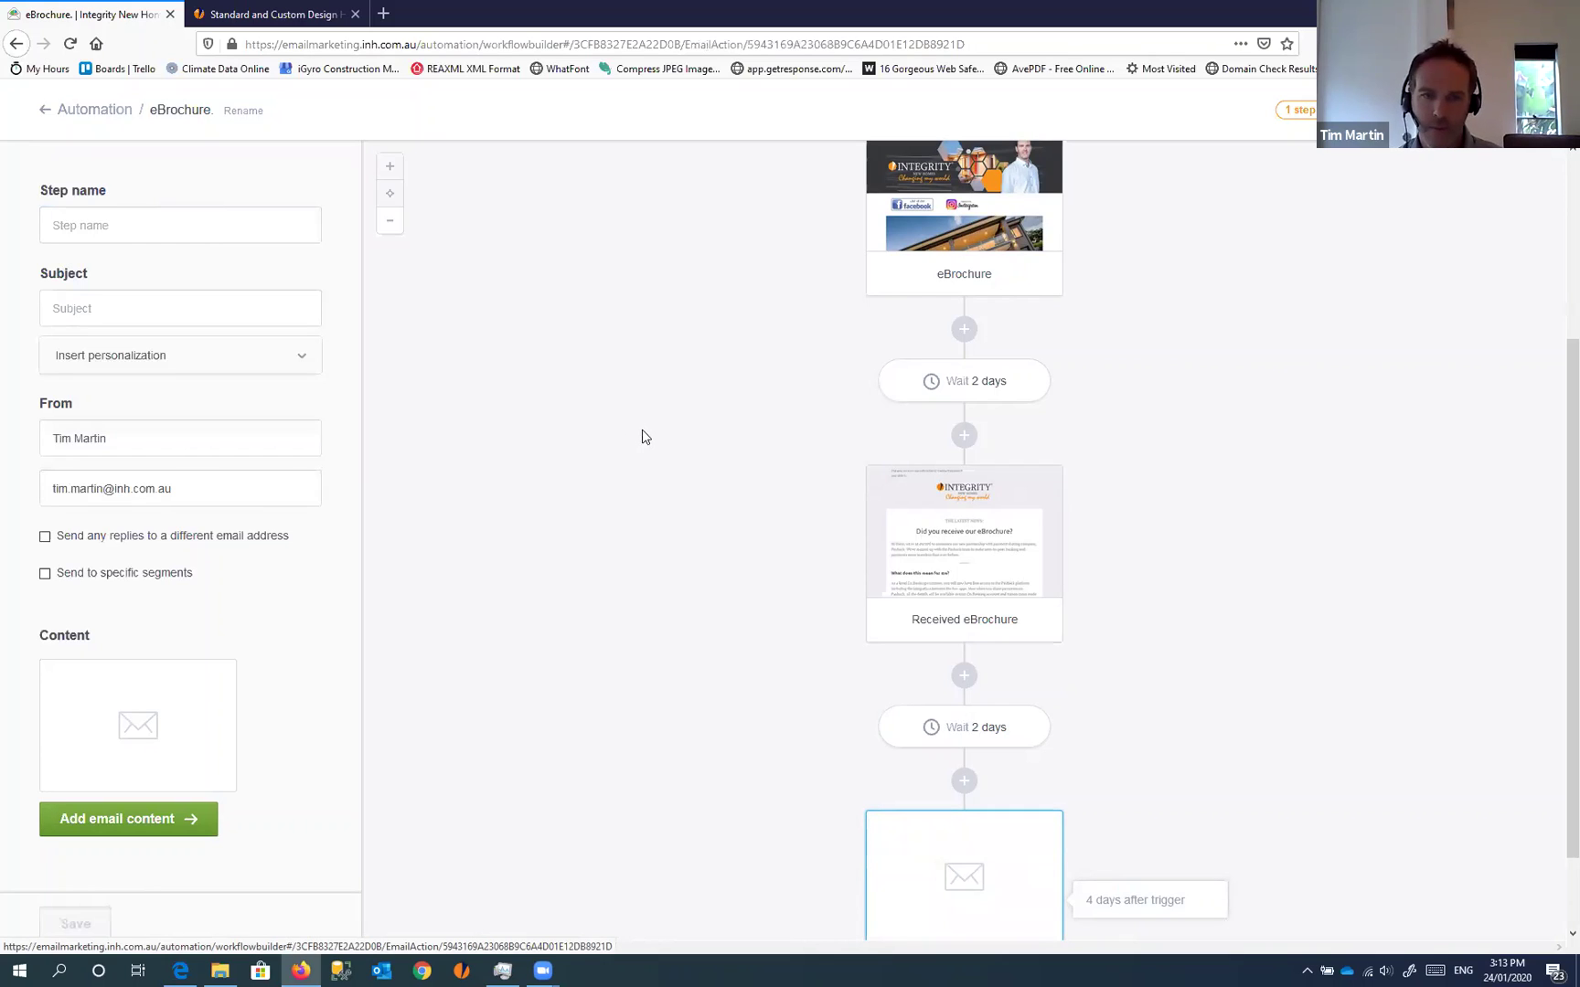
pyautogui.click(124, 230)
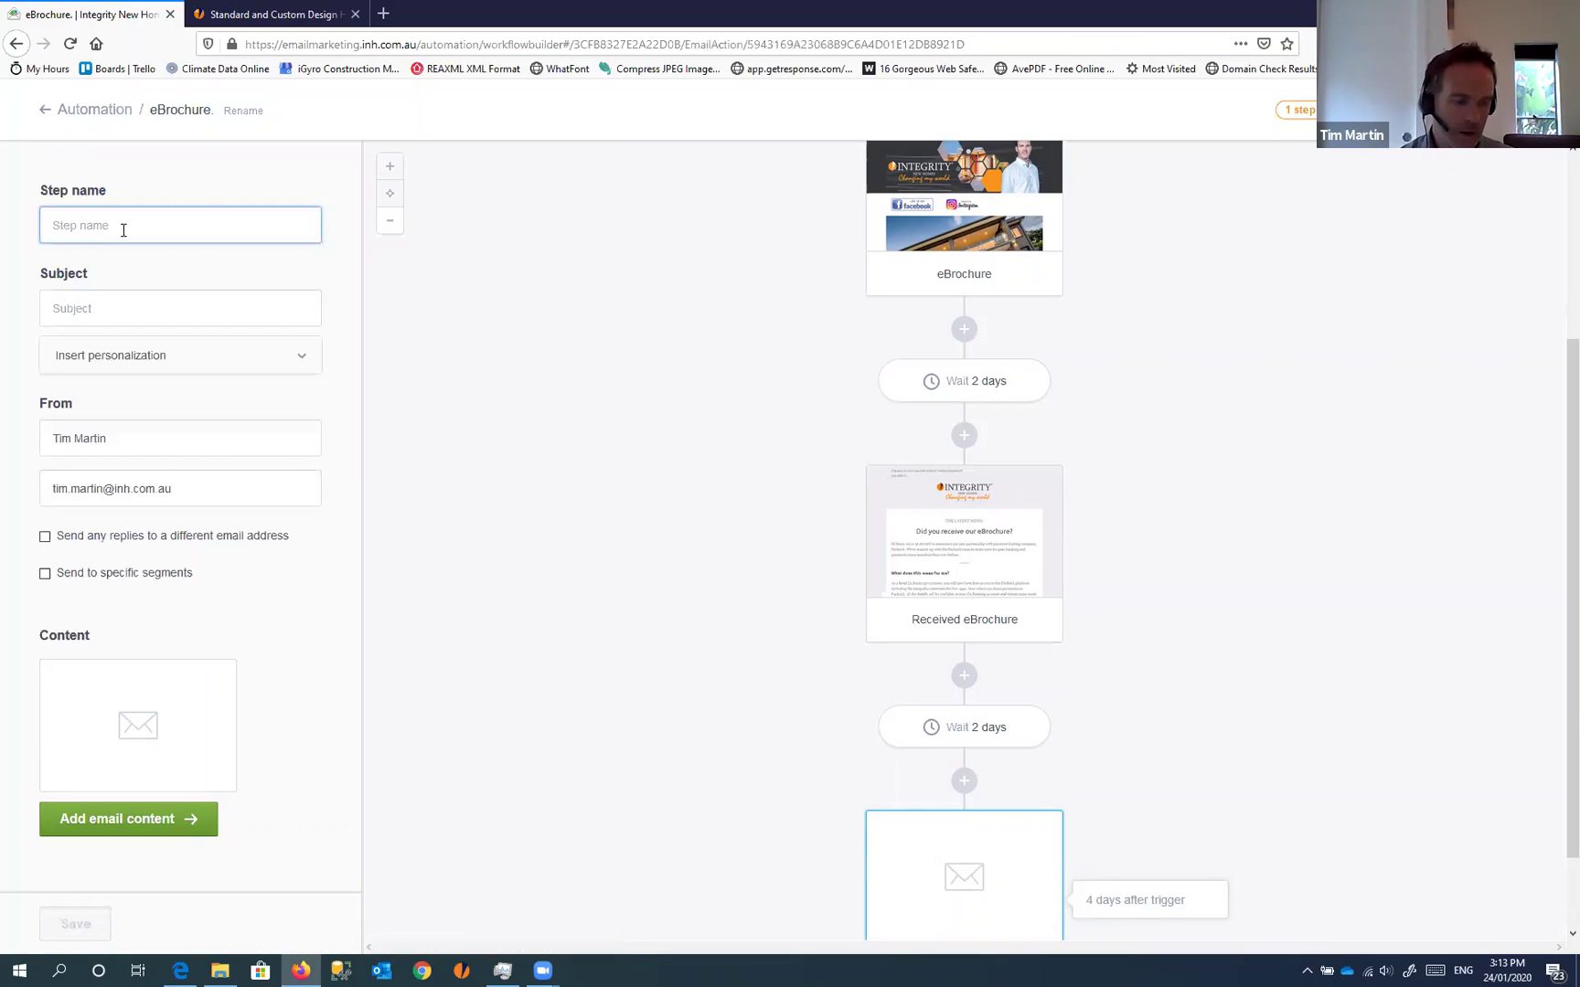
pyautogui.write('Cus')
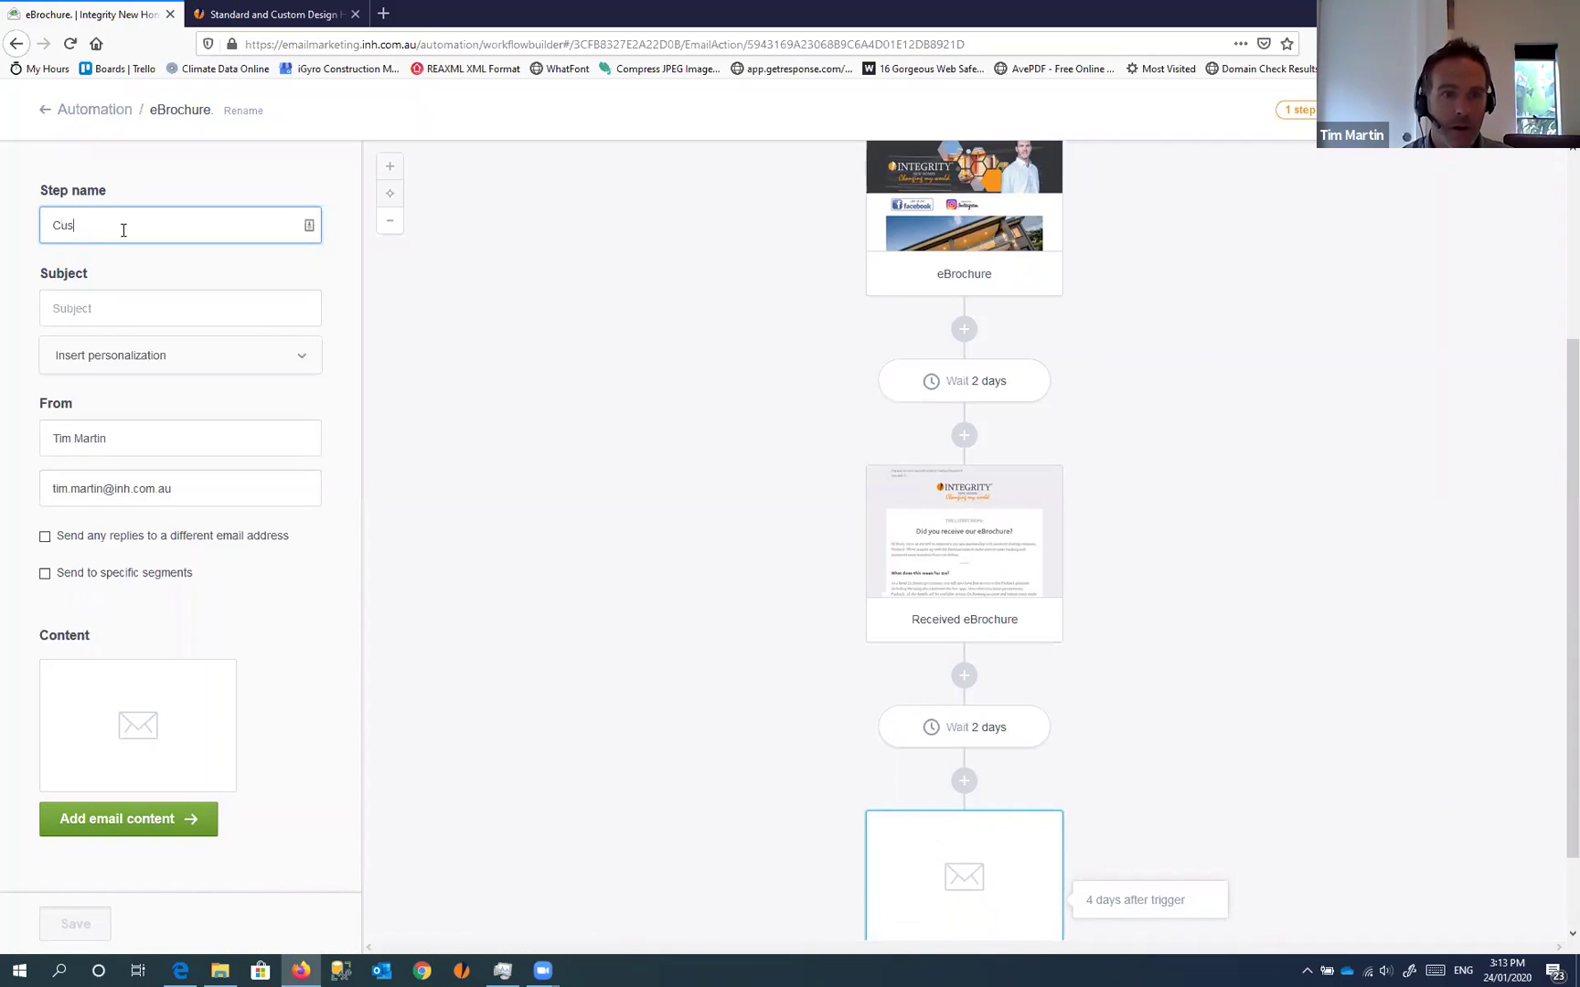
pyautogui.write('tom Design M')
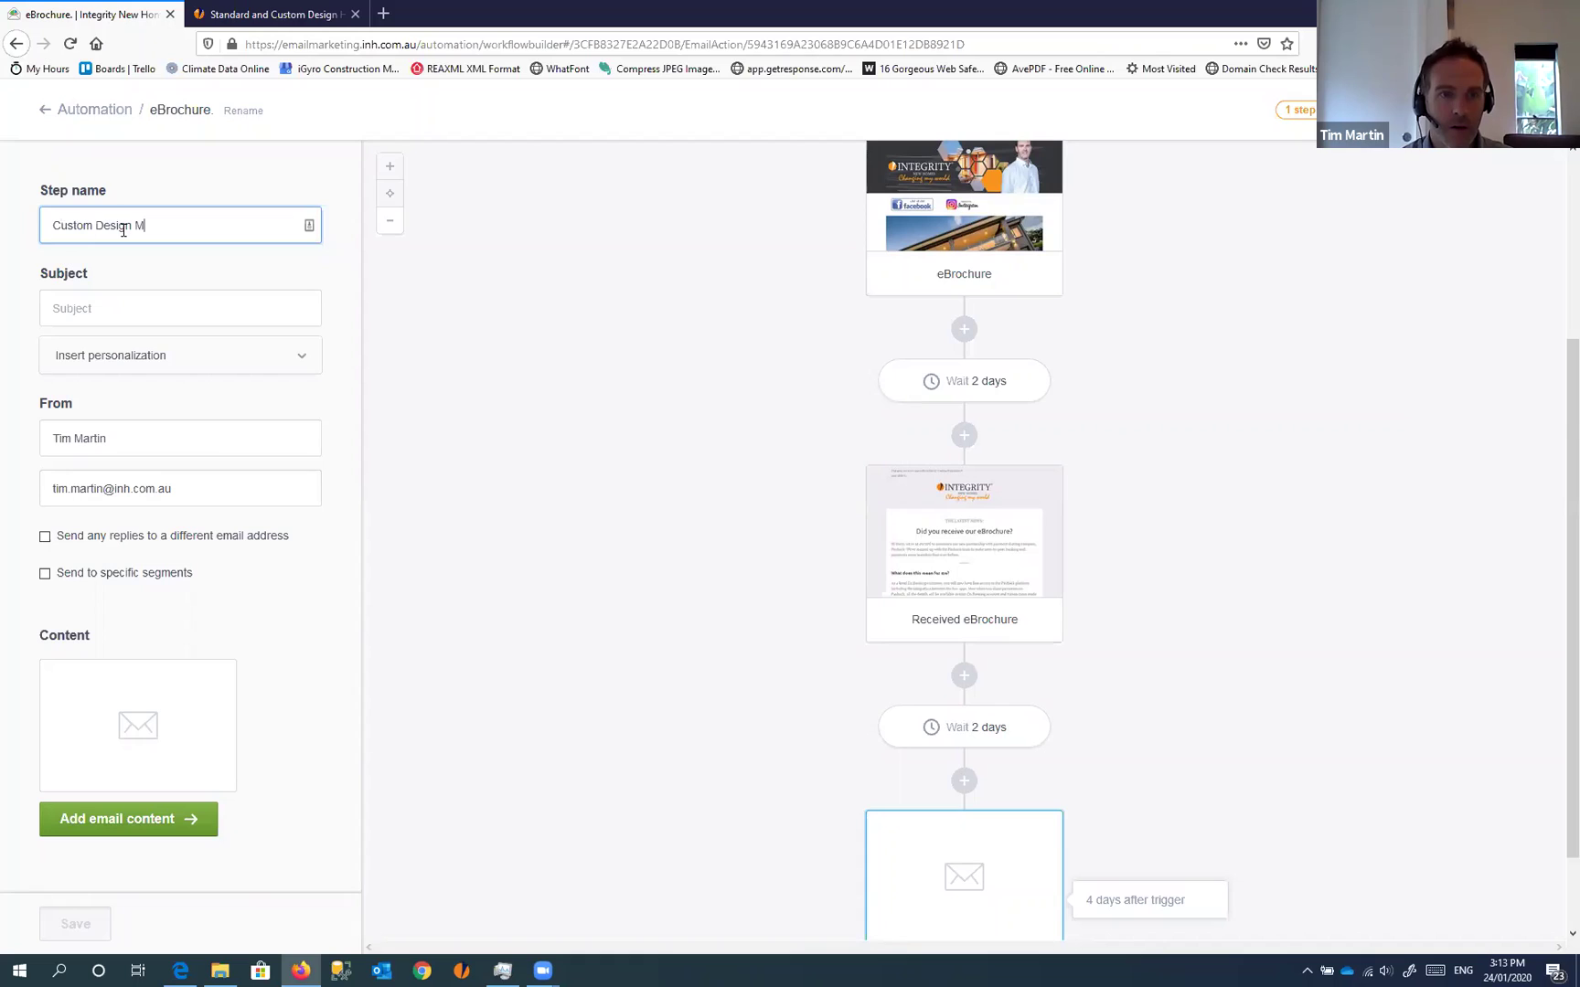
pyautogui.write('yths')
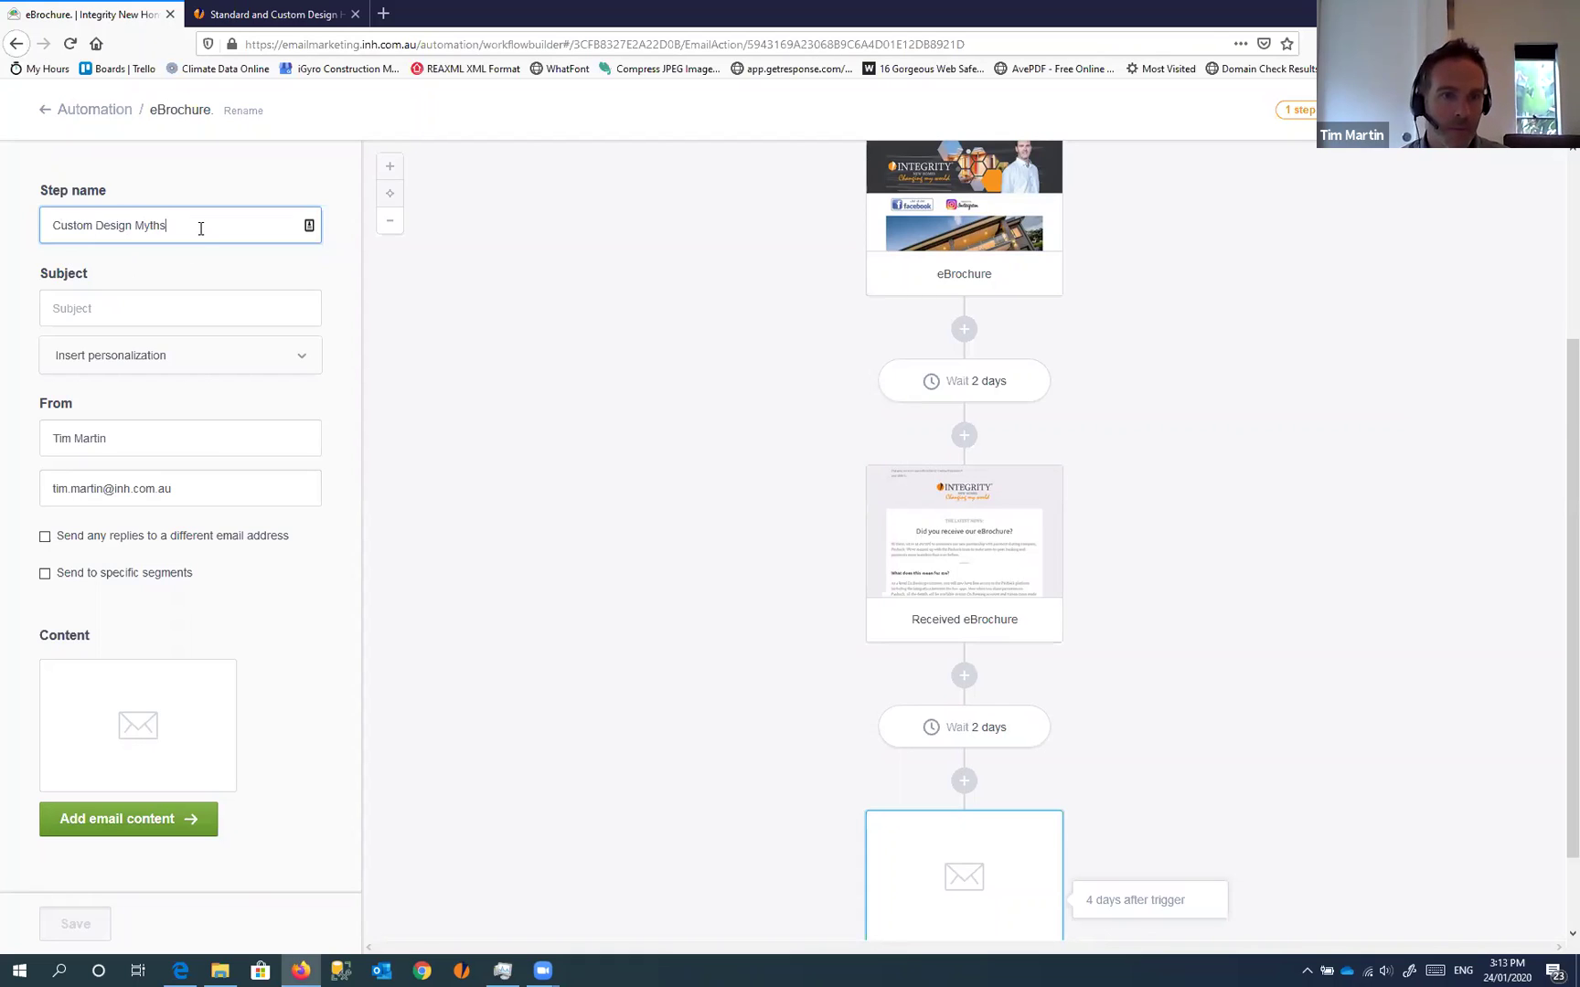
pyautogui.moveTo(200, 226); pyautogui.dragTo(7, 219)
pyautogui.hotkey('ctrl', 'c')
pyautogui.click(99, 308)
pyautogui.hotkey('ctrl', 'v')
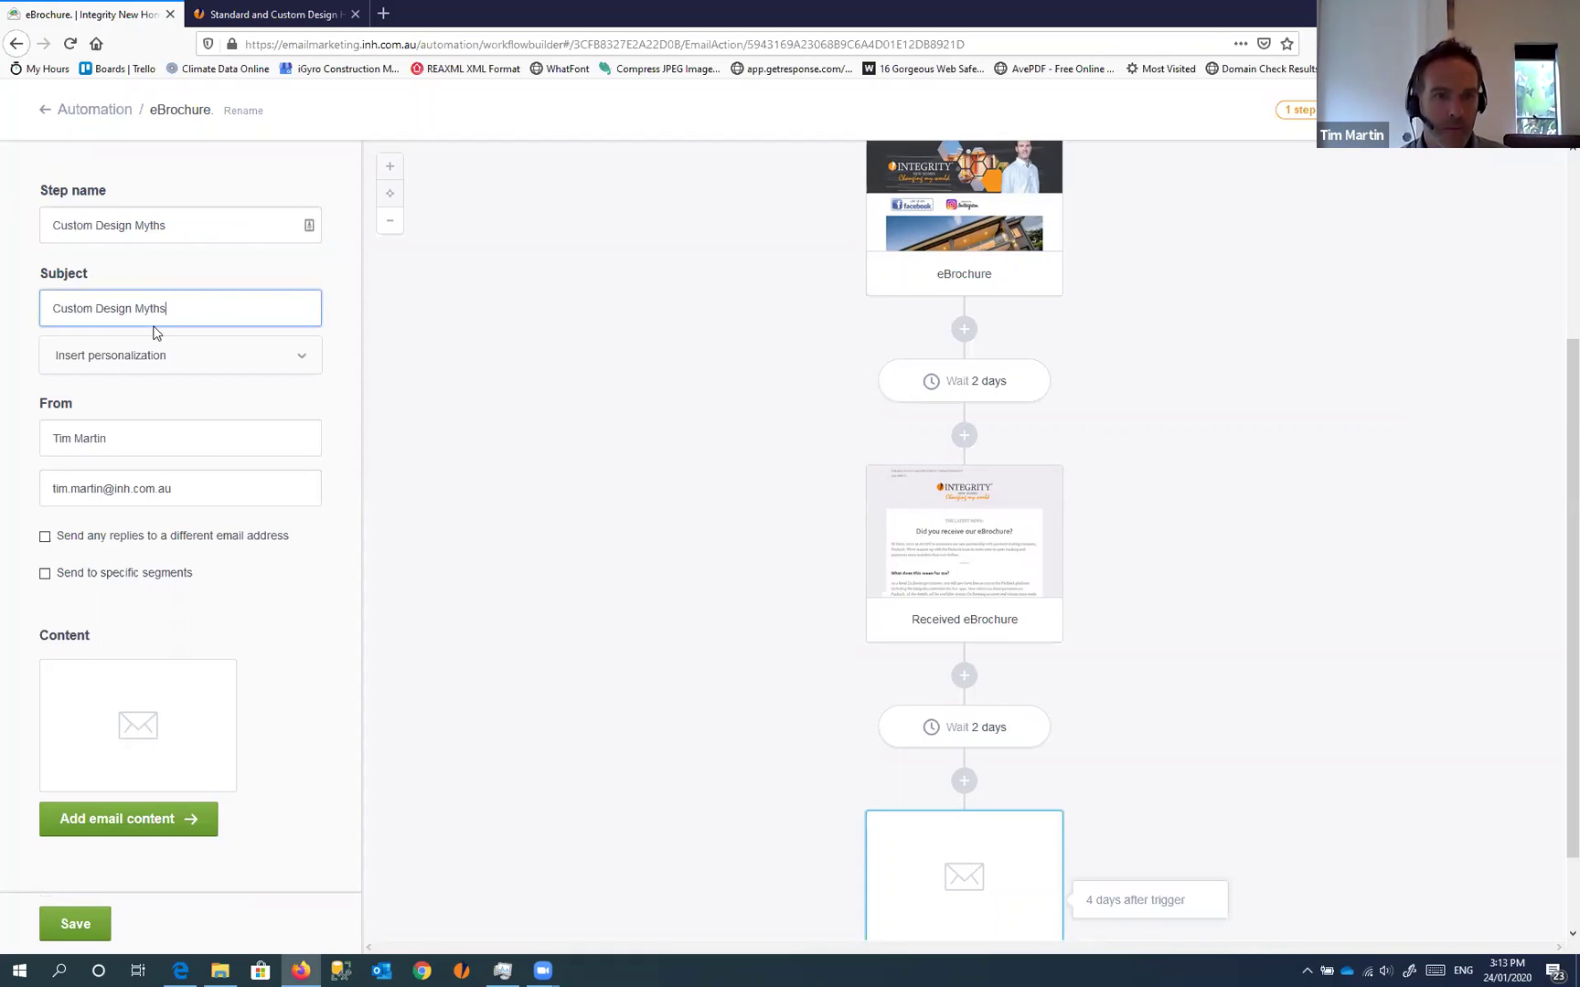
pyautogui.click(94, 308)
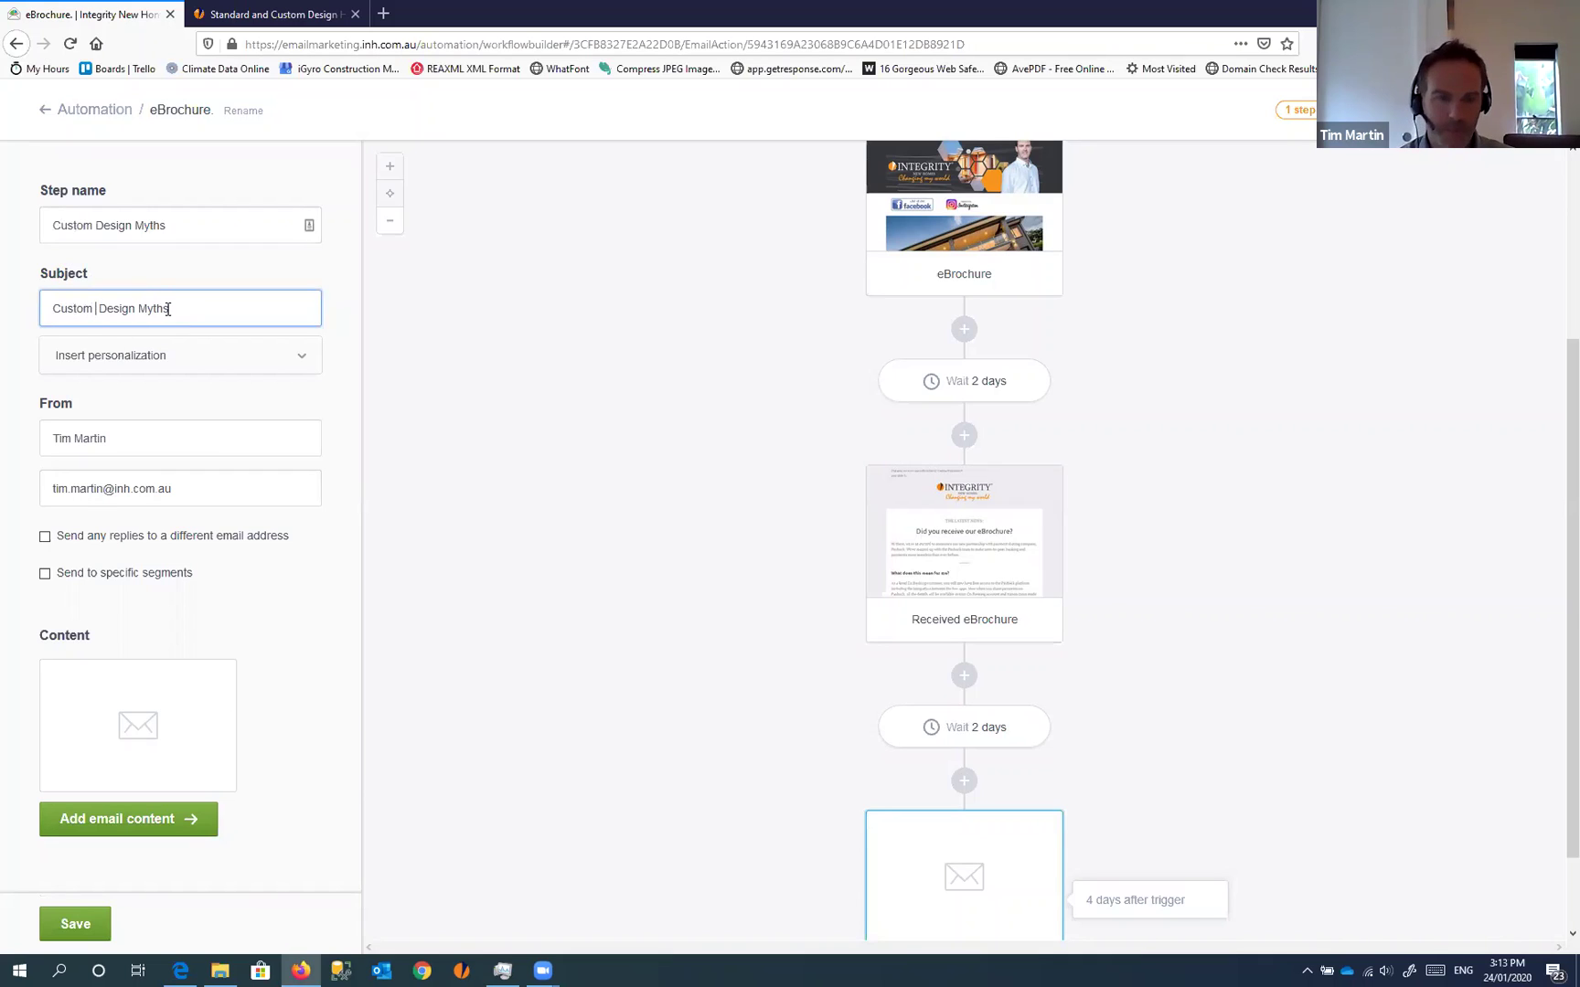
pyautogui.write('Home')
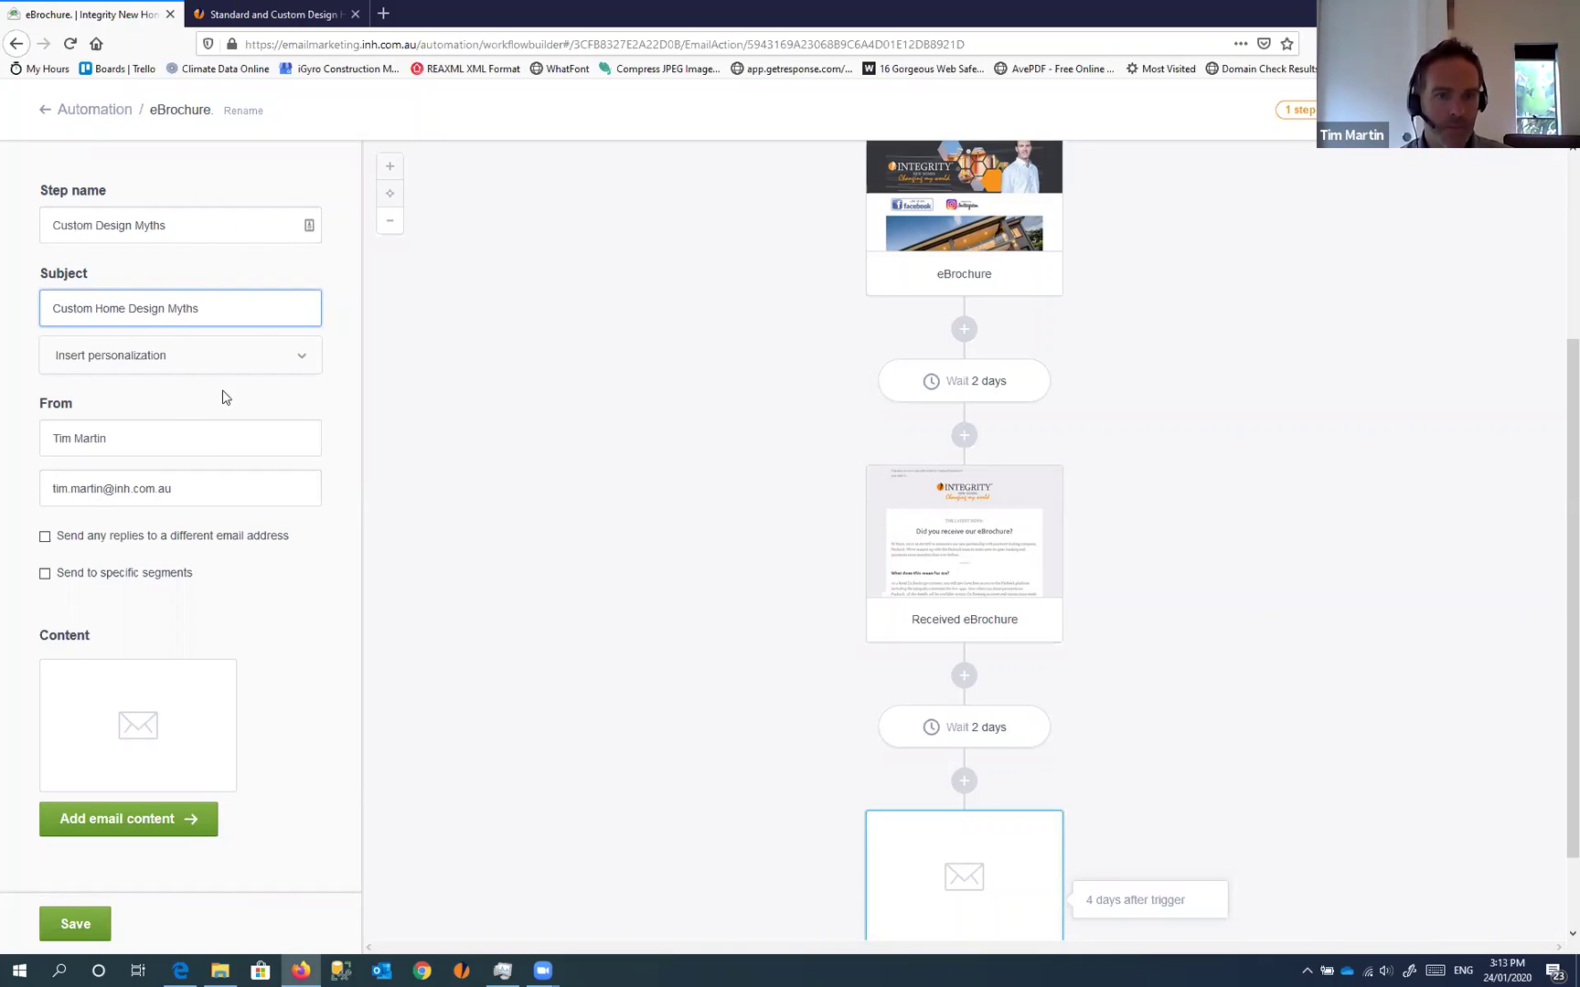
pyautogui.click(284, 810)
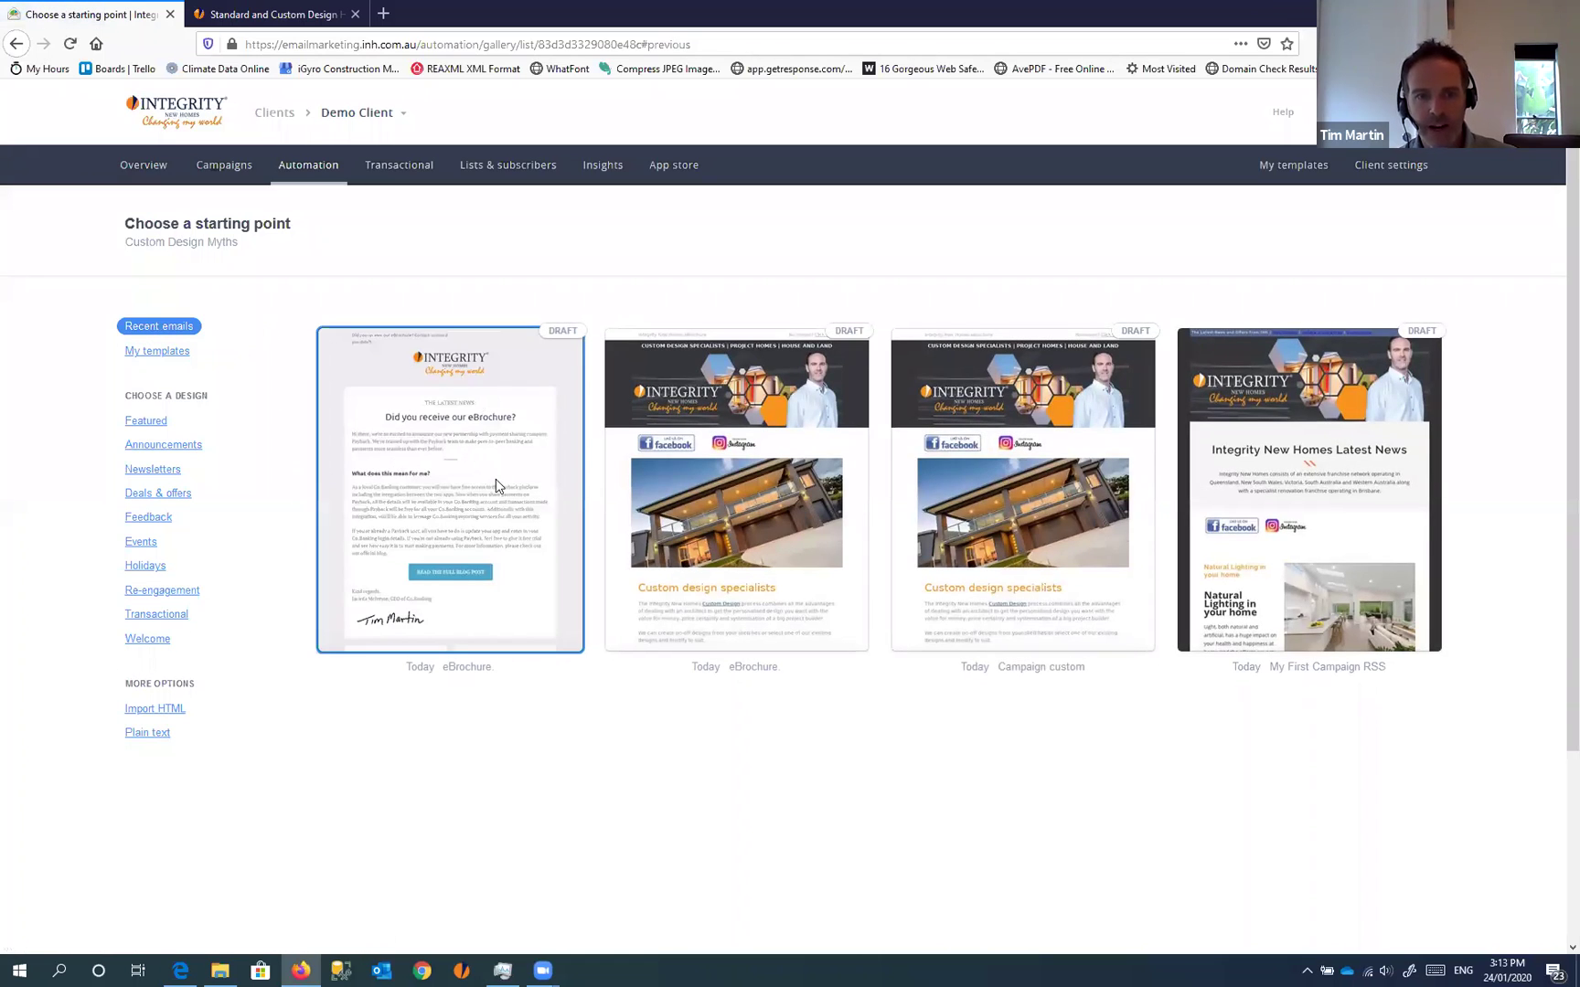
# Start from the recent 'Did you receive our eBrochure?' email and retitle its heading 'Custom Home Design Myths'
pyautogui.click(438, 461)
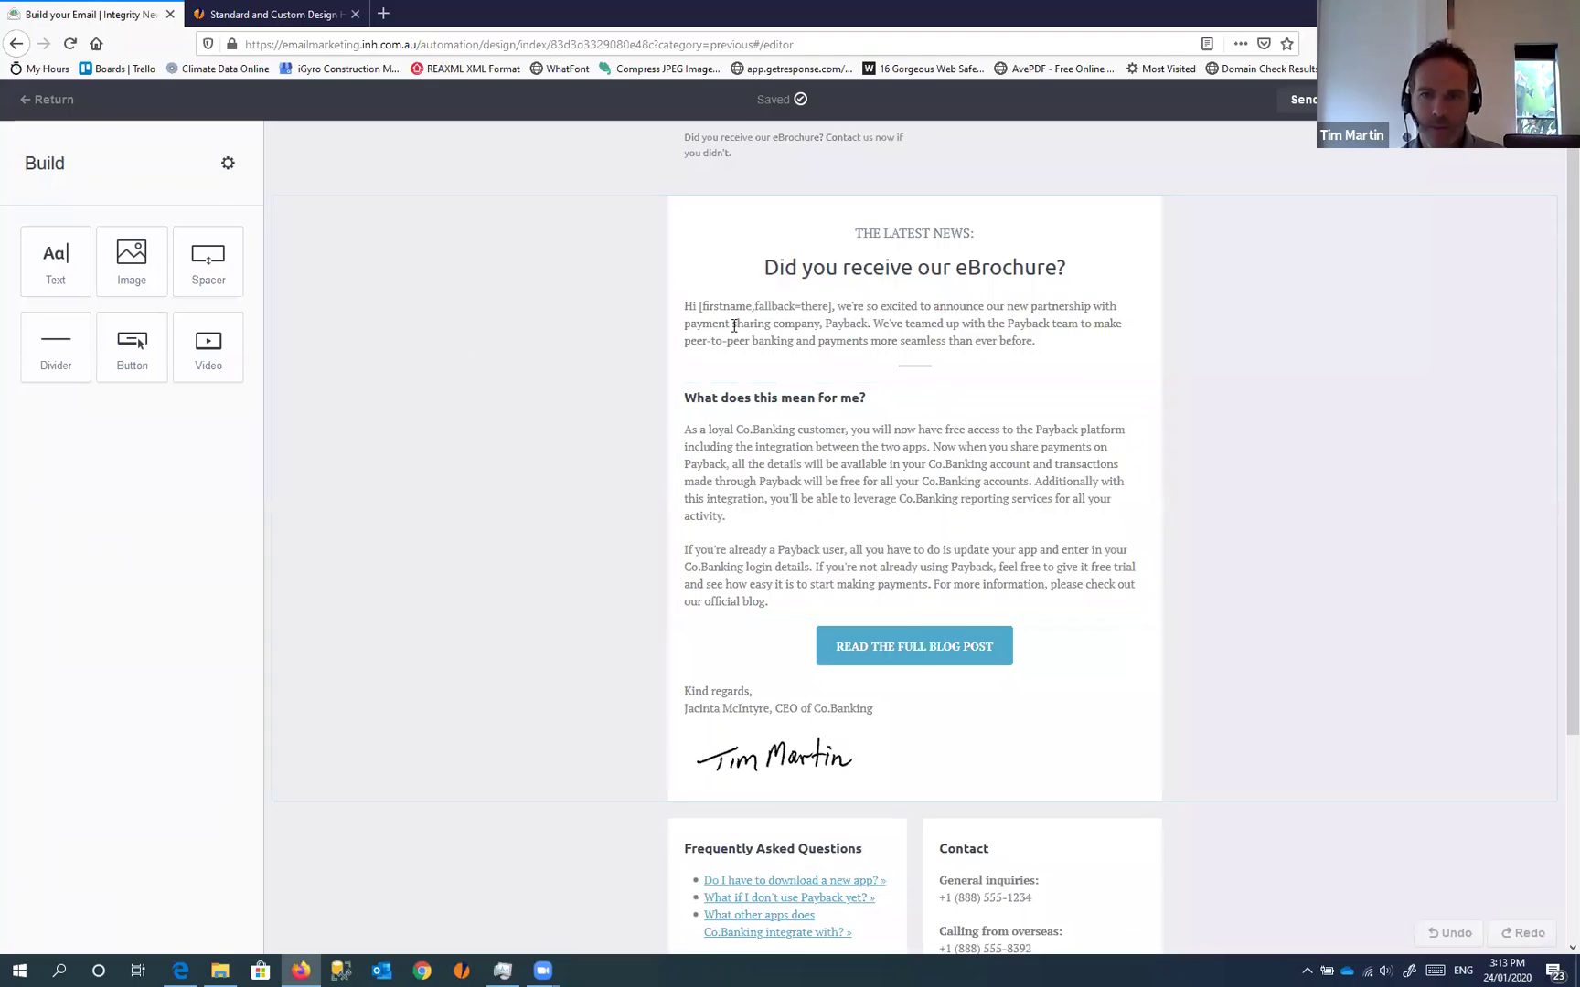
pyautogui.moveTo(792, 327); pyautogui.dragTo(1058, 329)
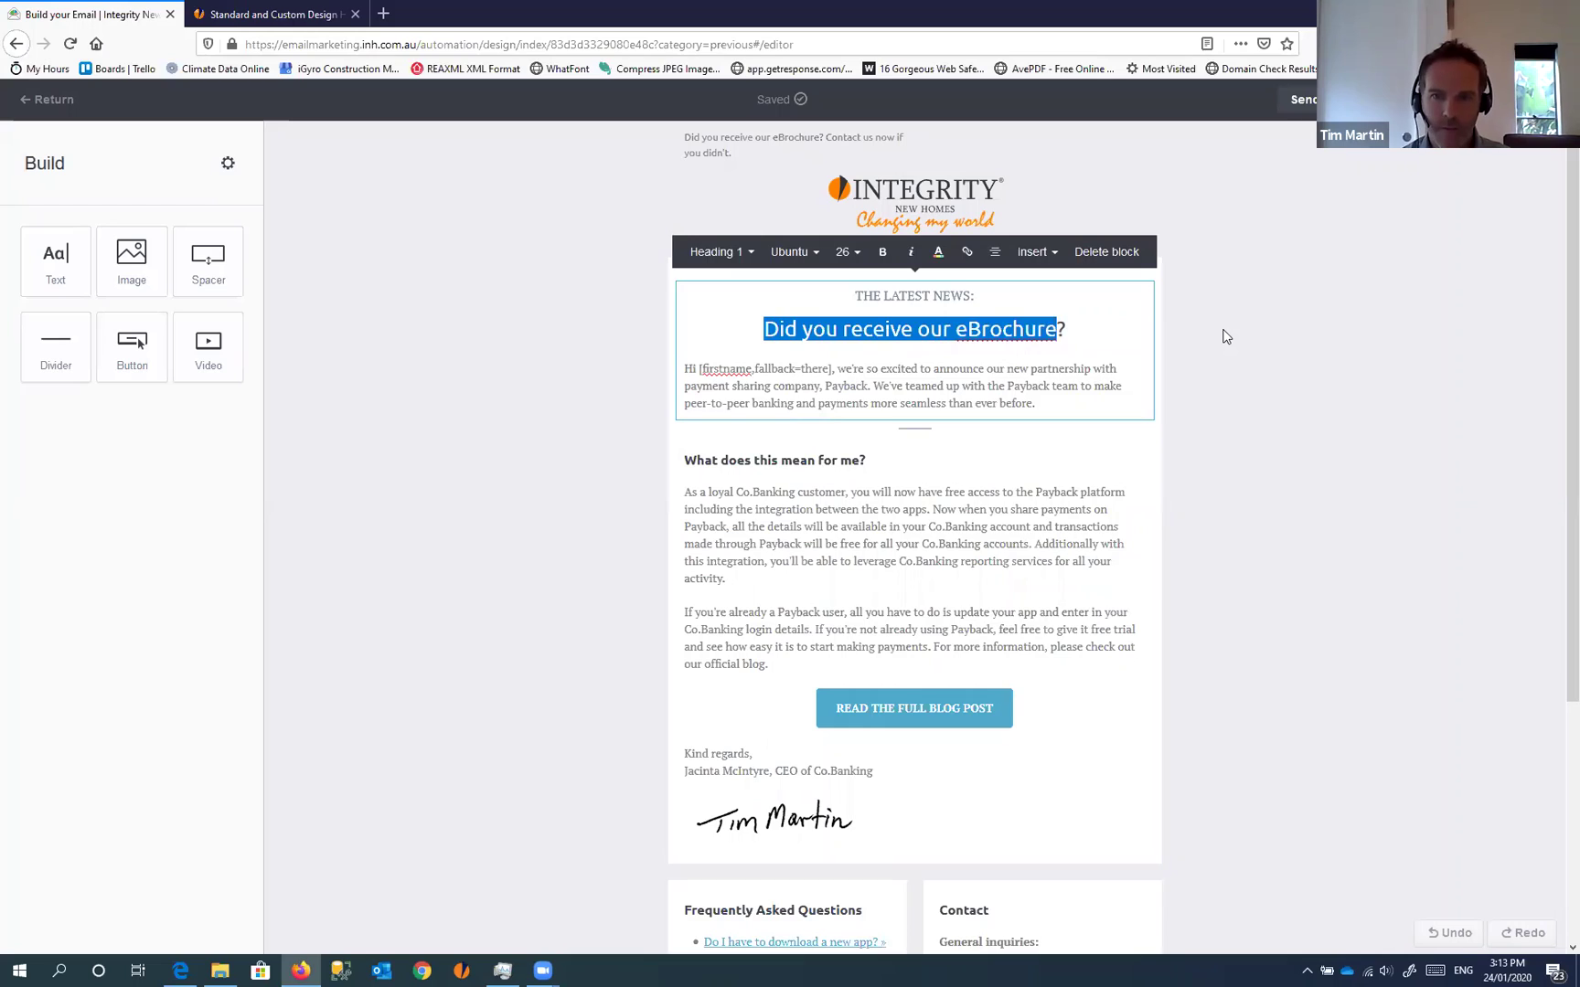
pyautogui.write('Custom')
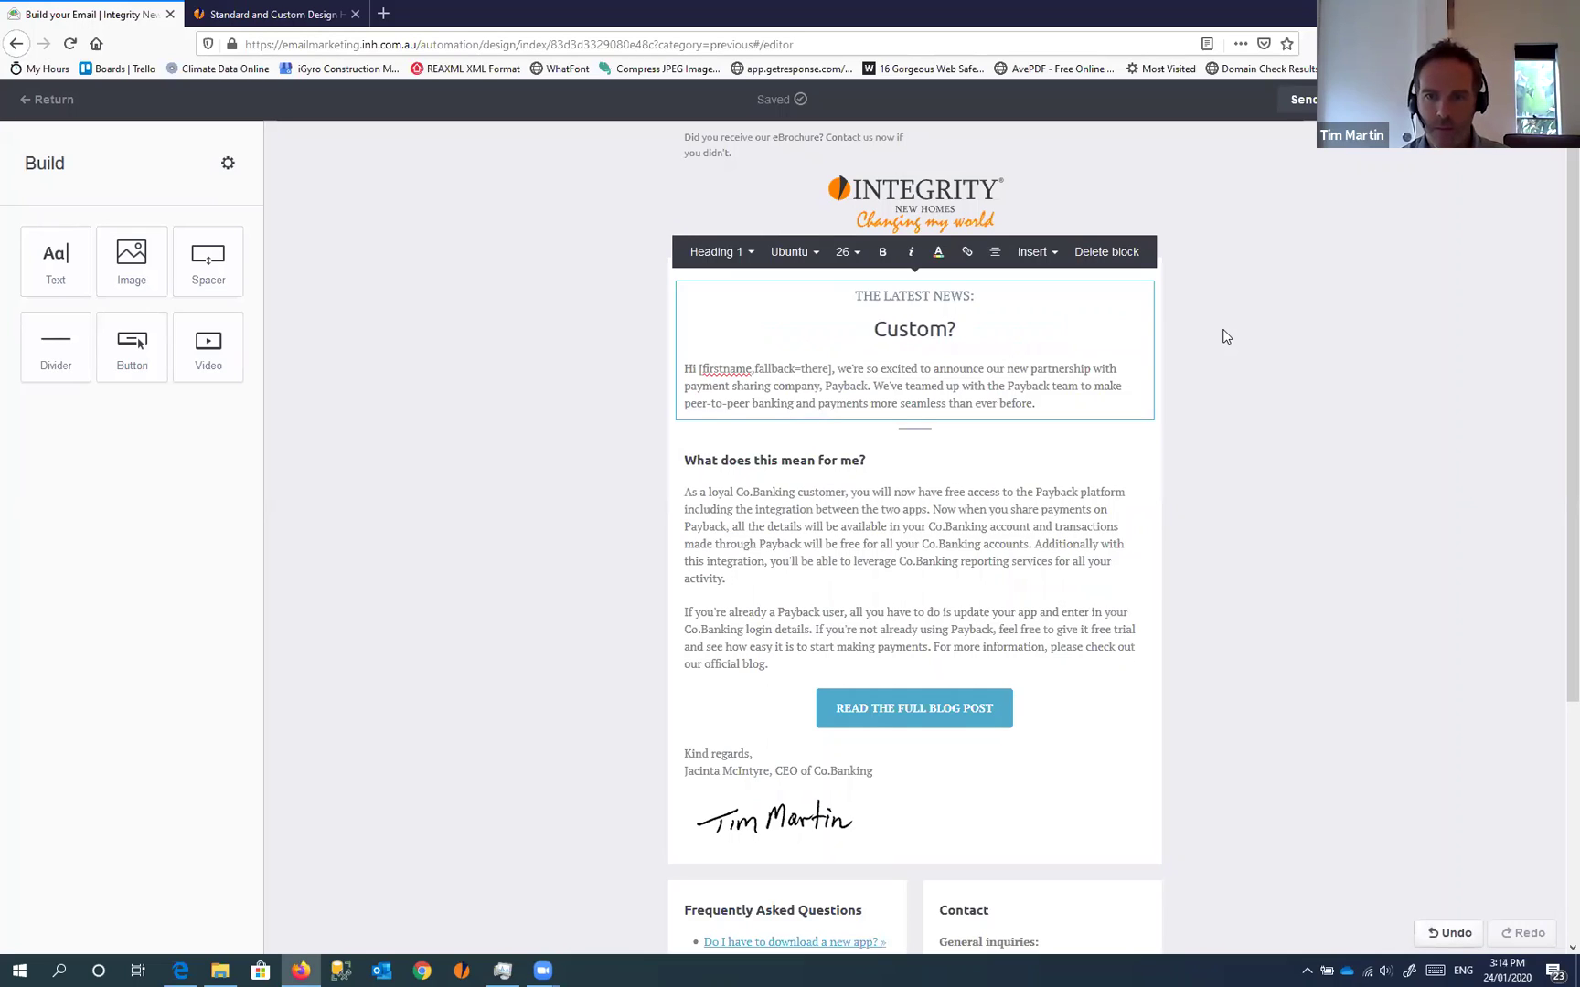
pyautogui.write(' Home ')
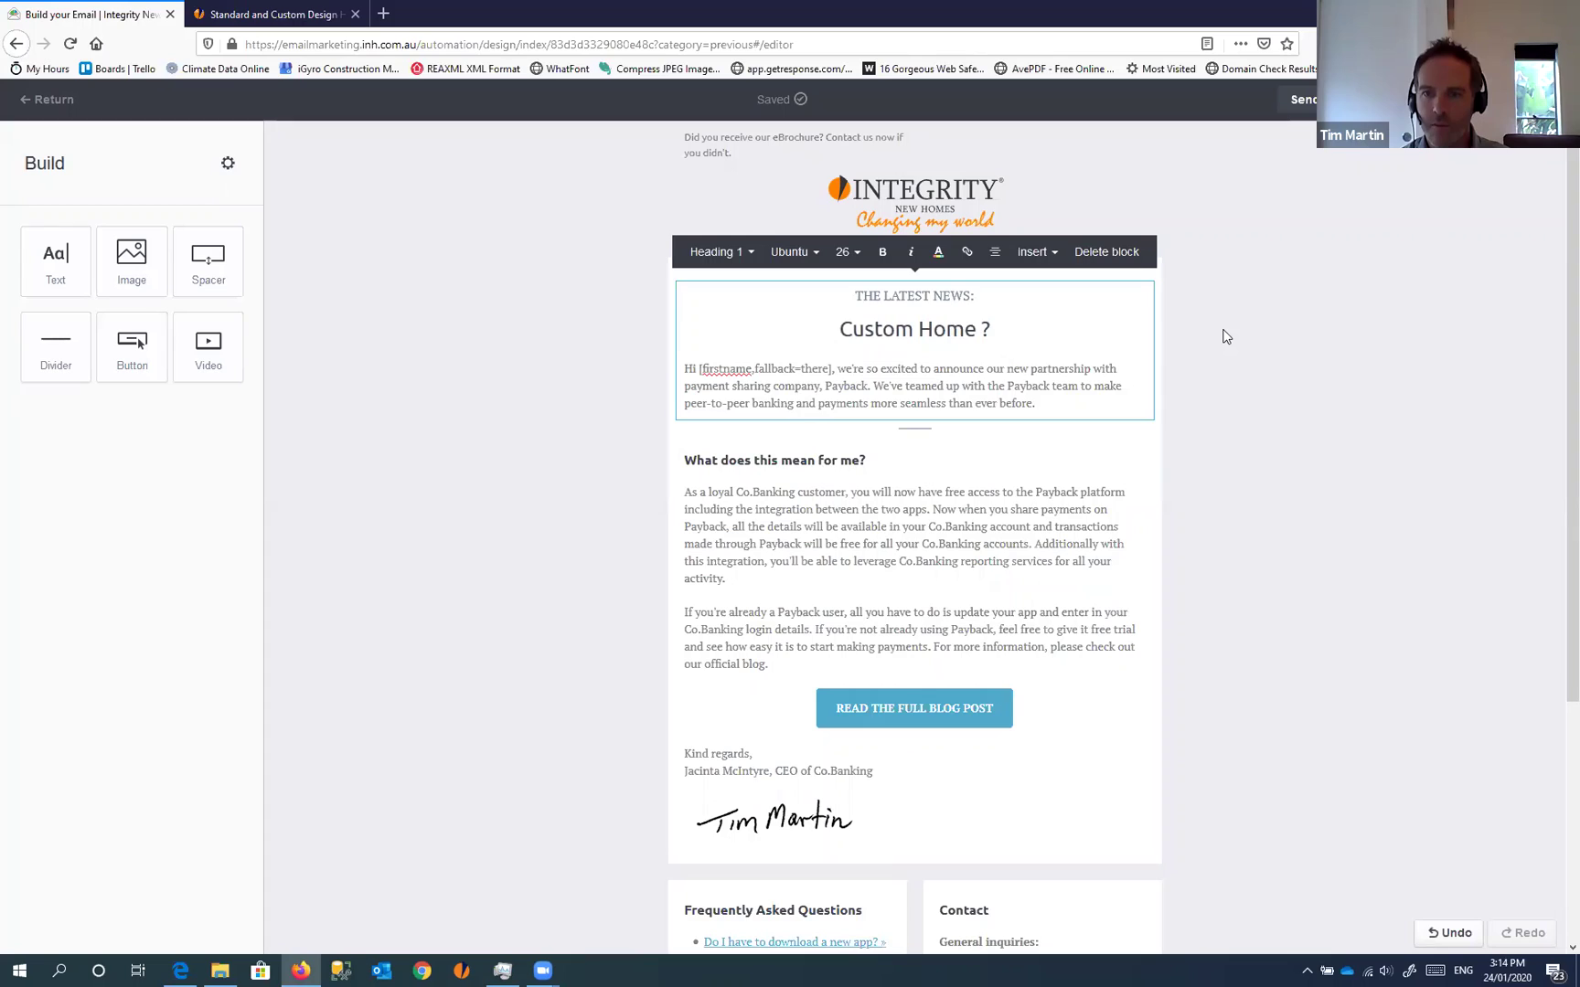
pyautogui.write('Design Myt')
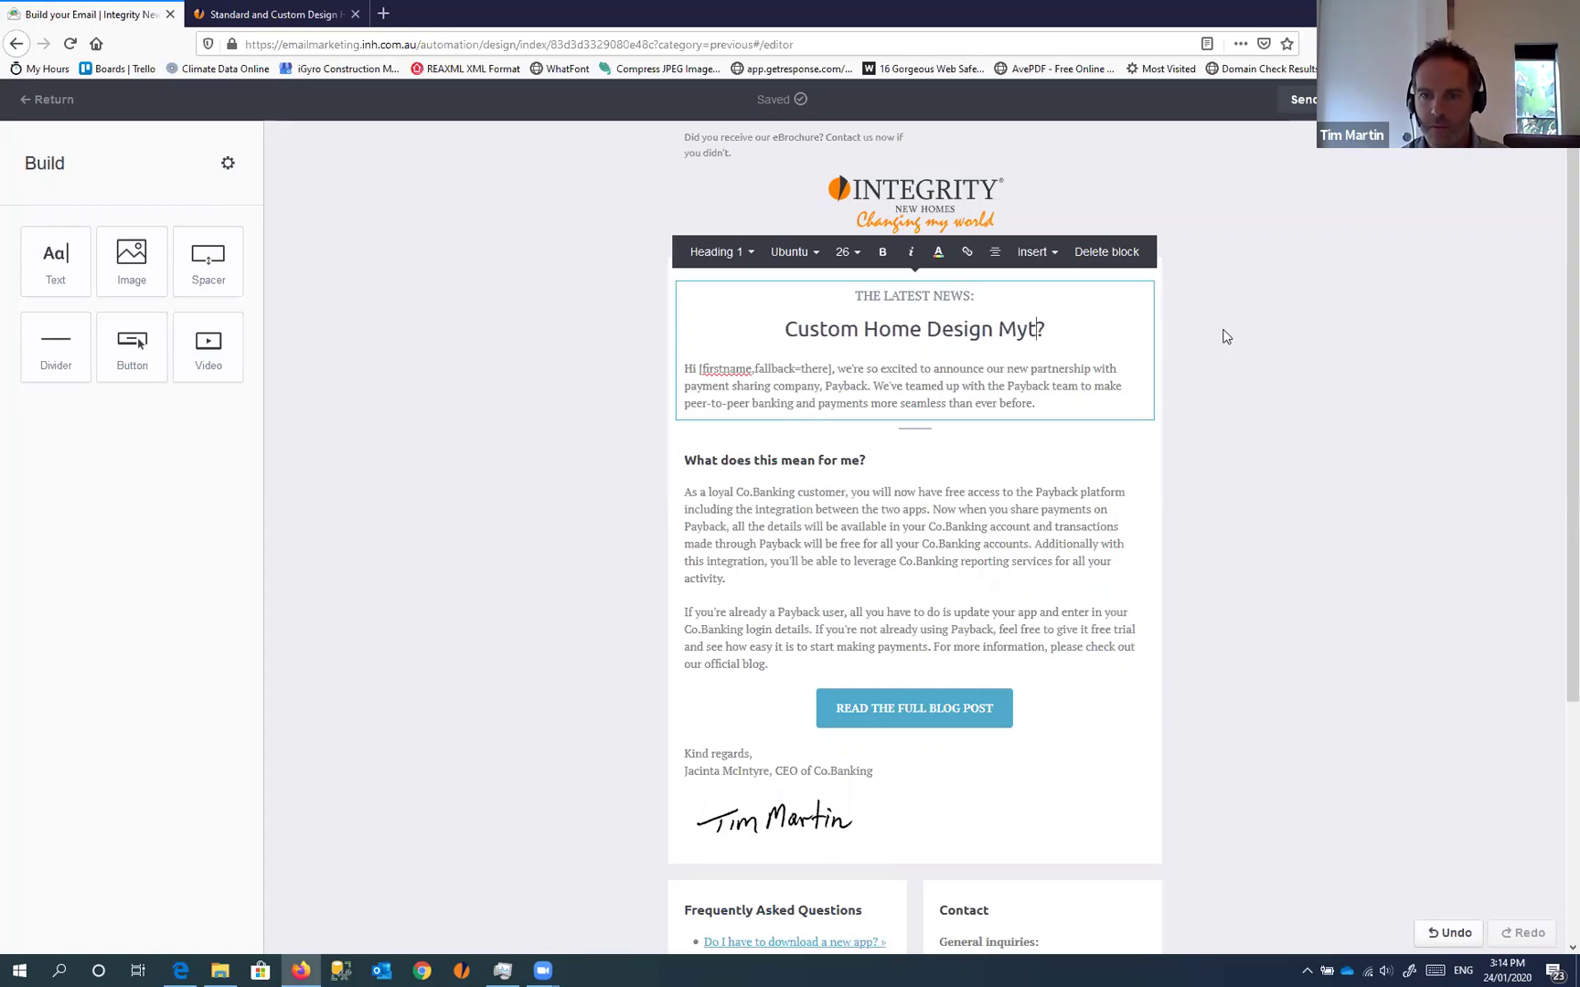
pyautogui.write('hs')
pyautogui.press('Delete')
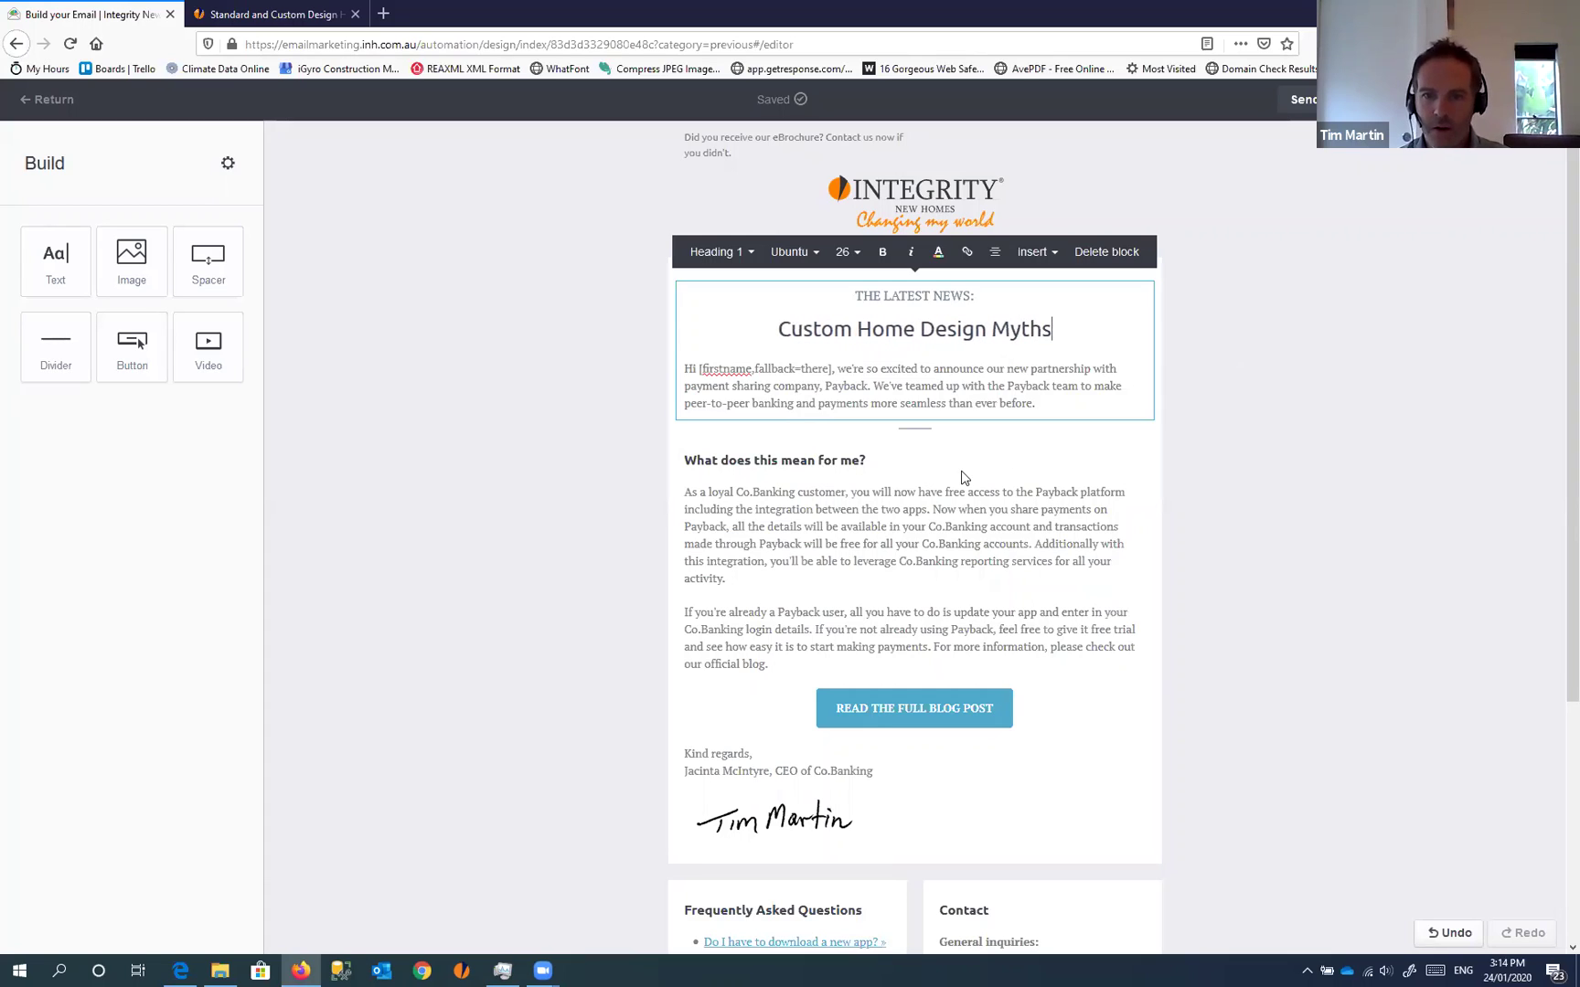
pyautogui.click(967, 466)
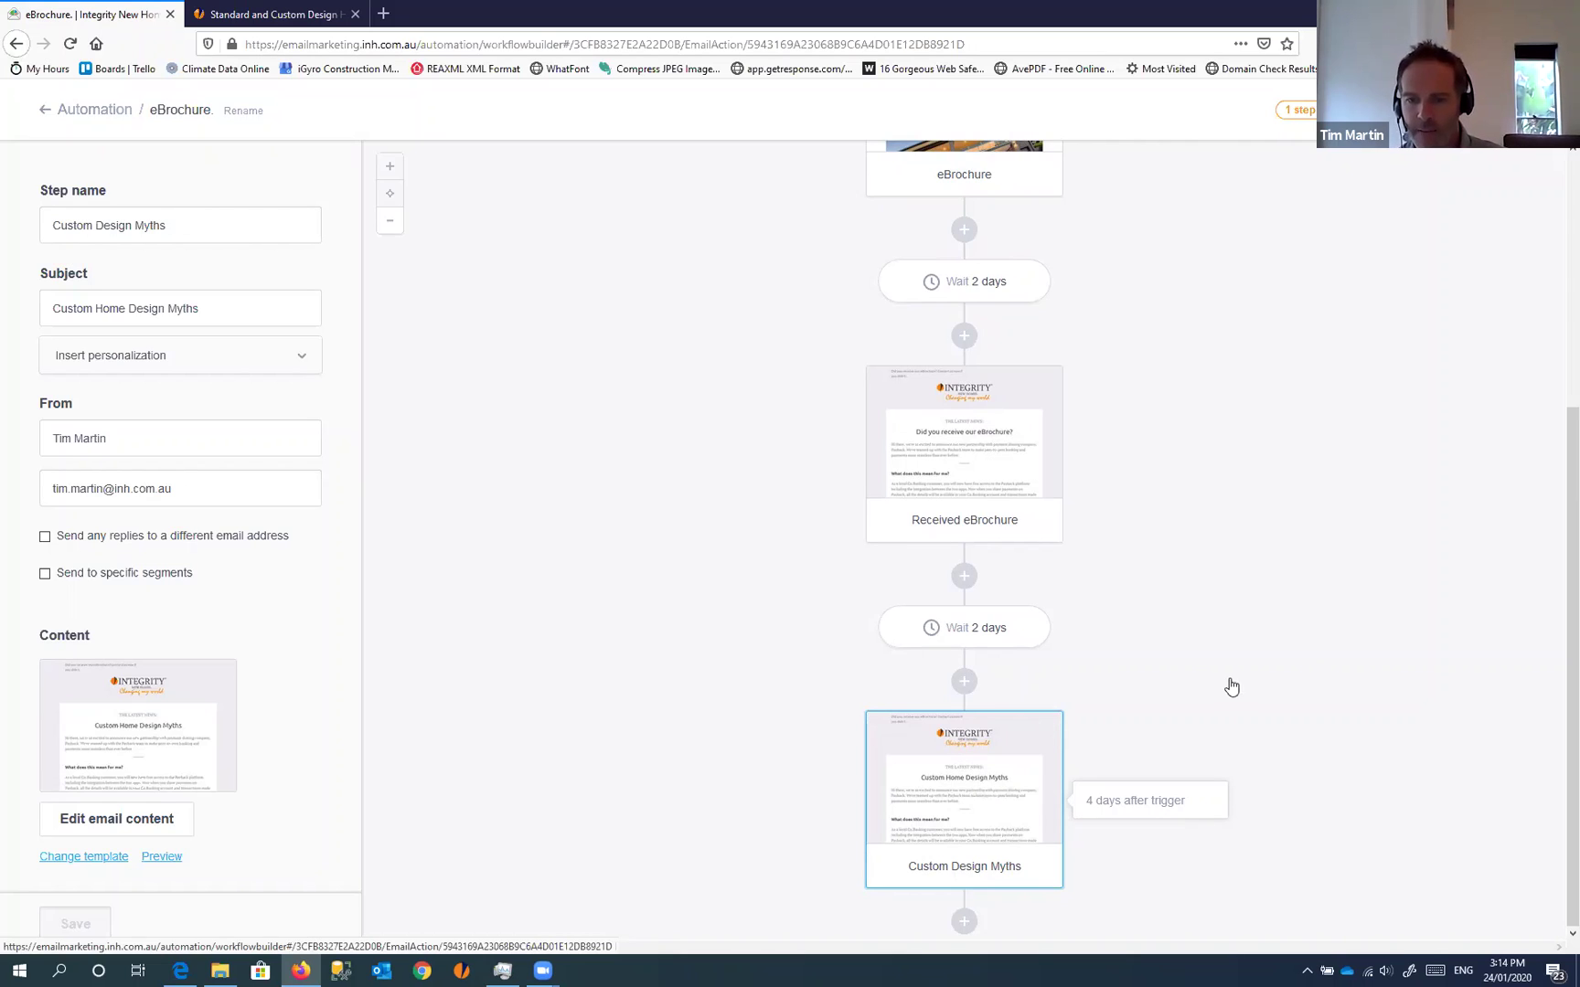
# Add a Condition step below the Custom Design Myths email
pyautogui.click(964, 921)
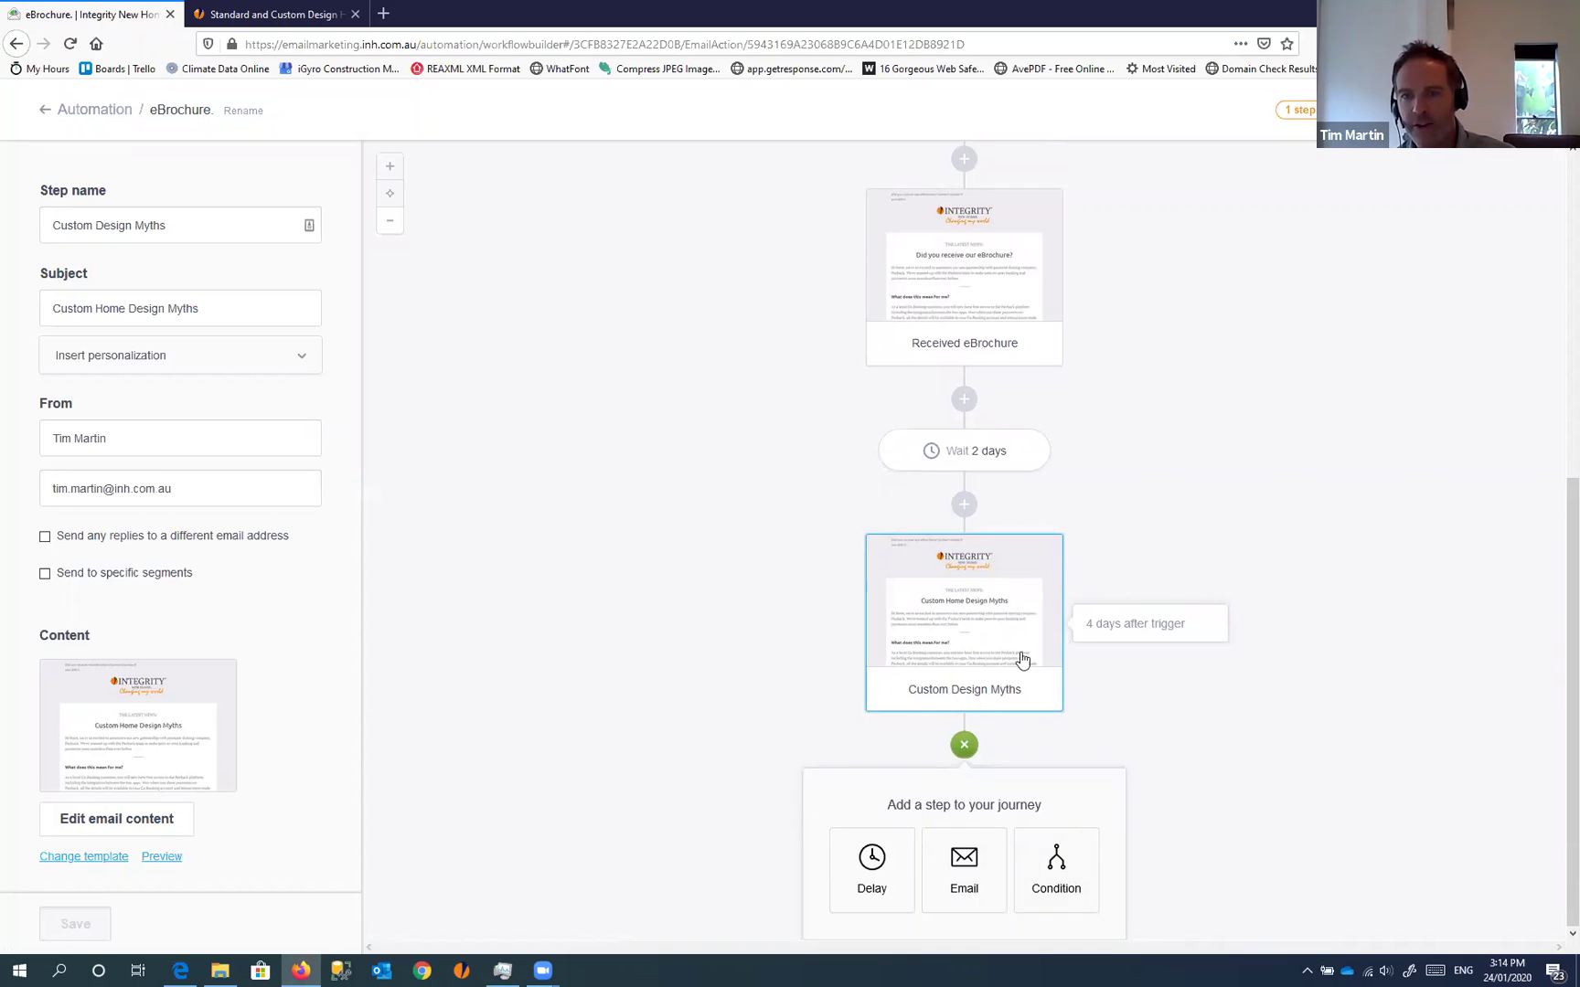
pyautogui.scroll(5, 1001, 529)
pyautogui.scroll(-4, 1003, 546)
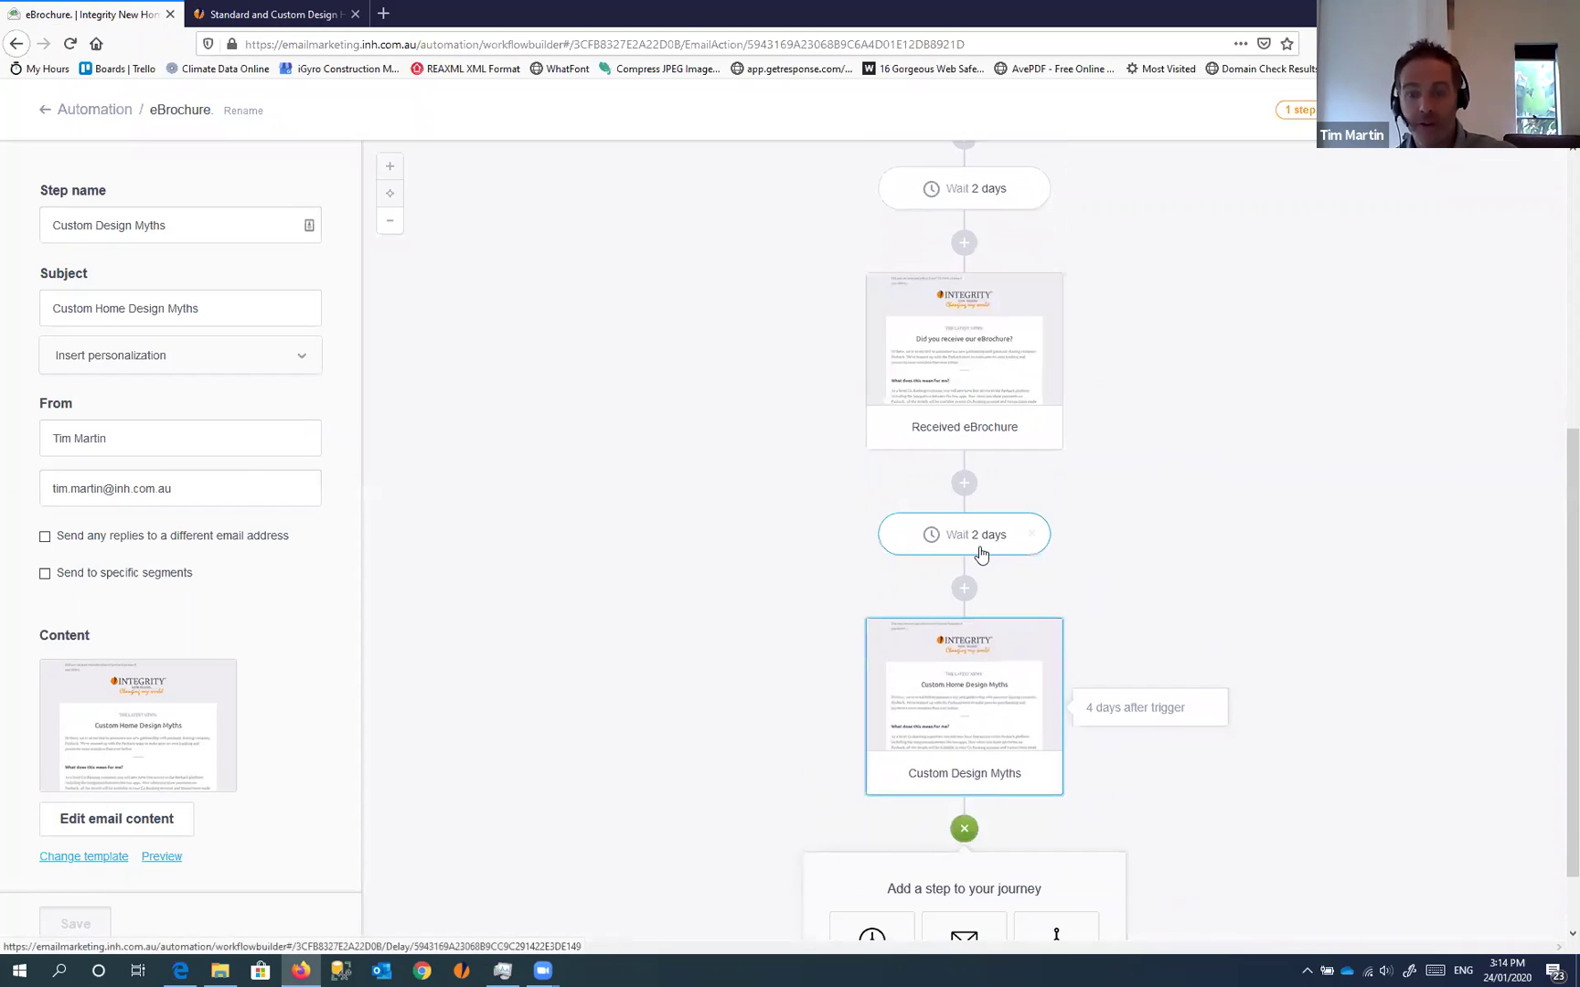
pyautogui.scroll(-1, 970, 600)
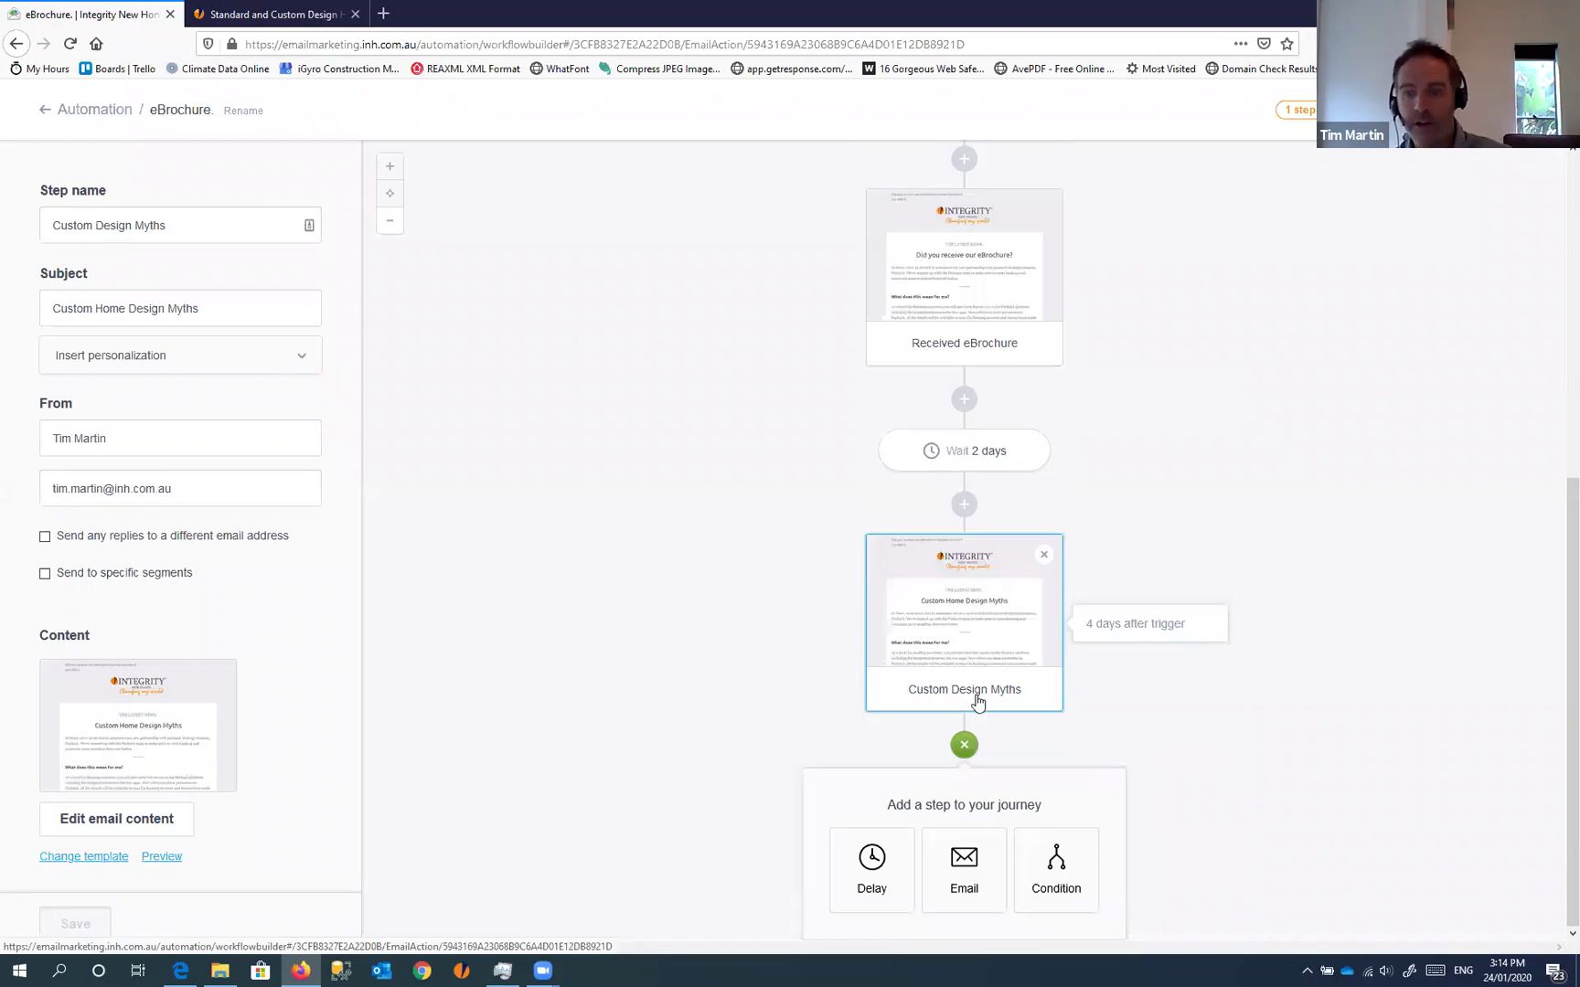
pyautogui.click(1056, 882)
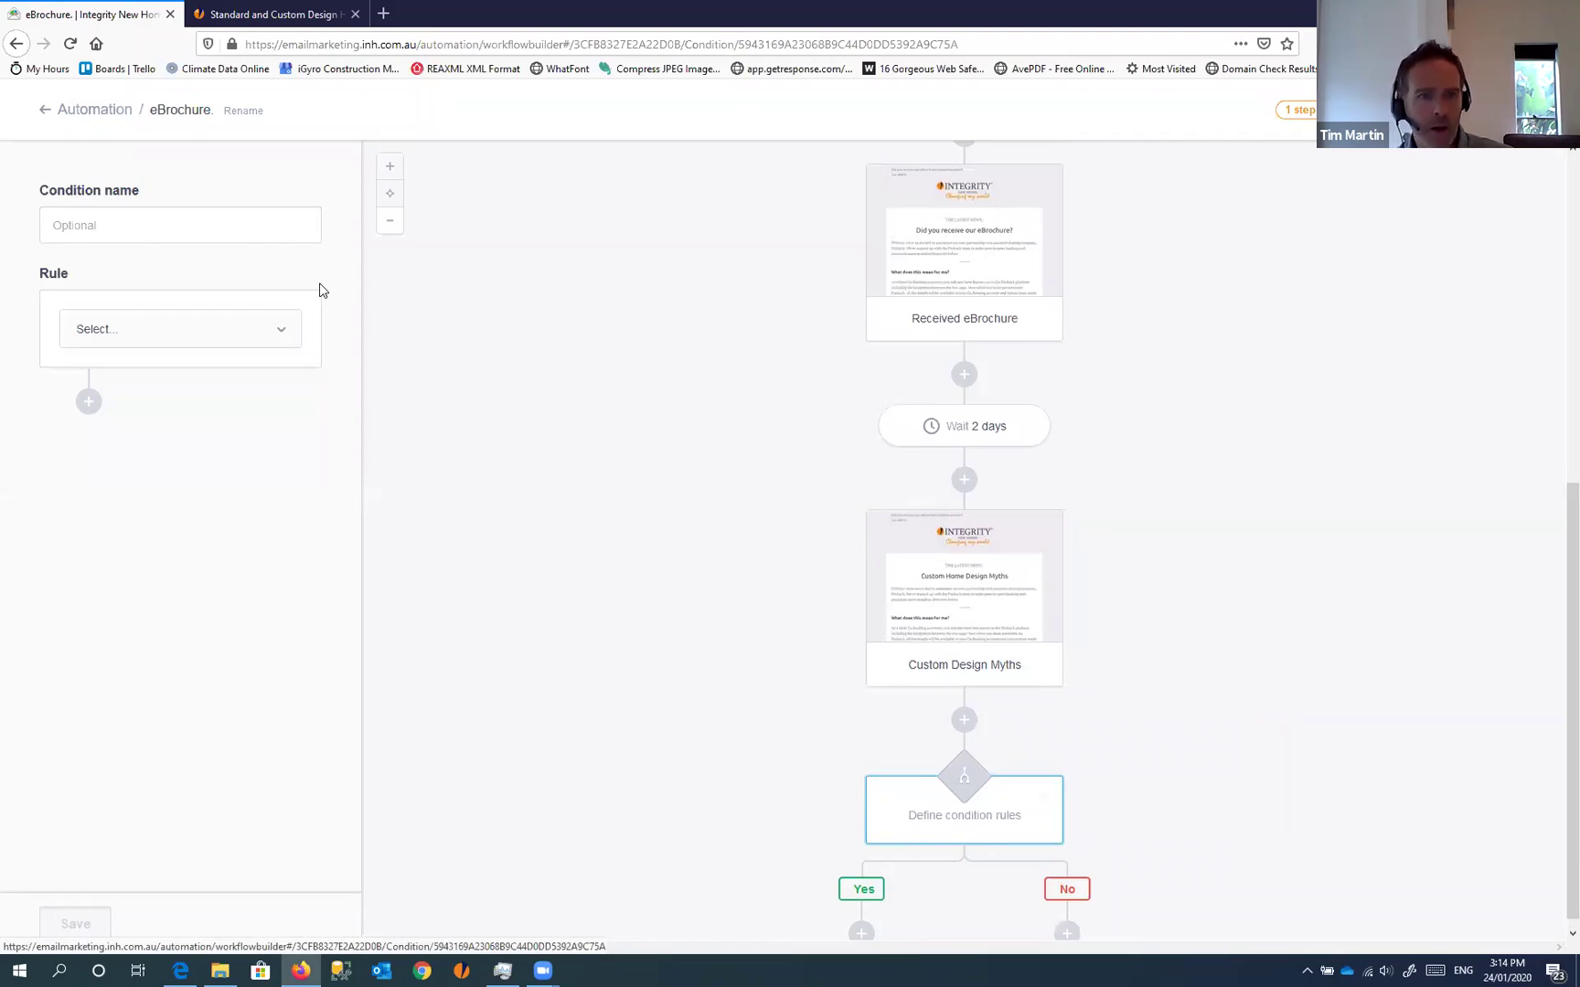
# Set and save the rule: Journey activity > eBrochure > had the custom-building-design link clicked
pyautogui.click(280, 338)
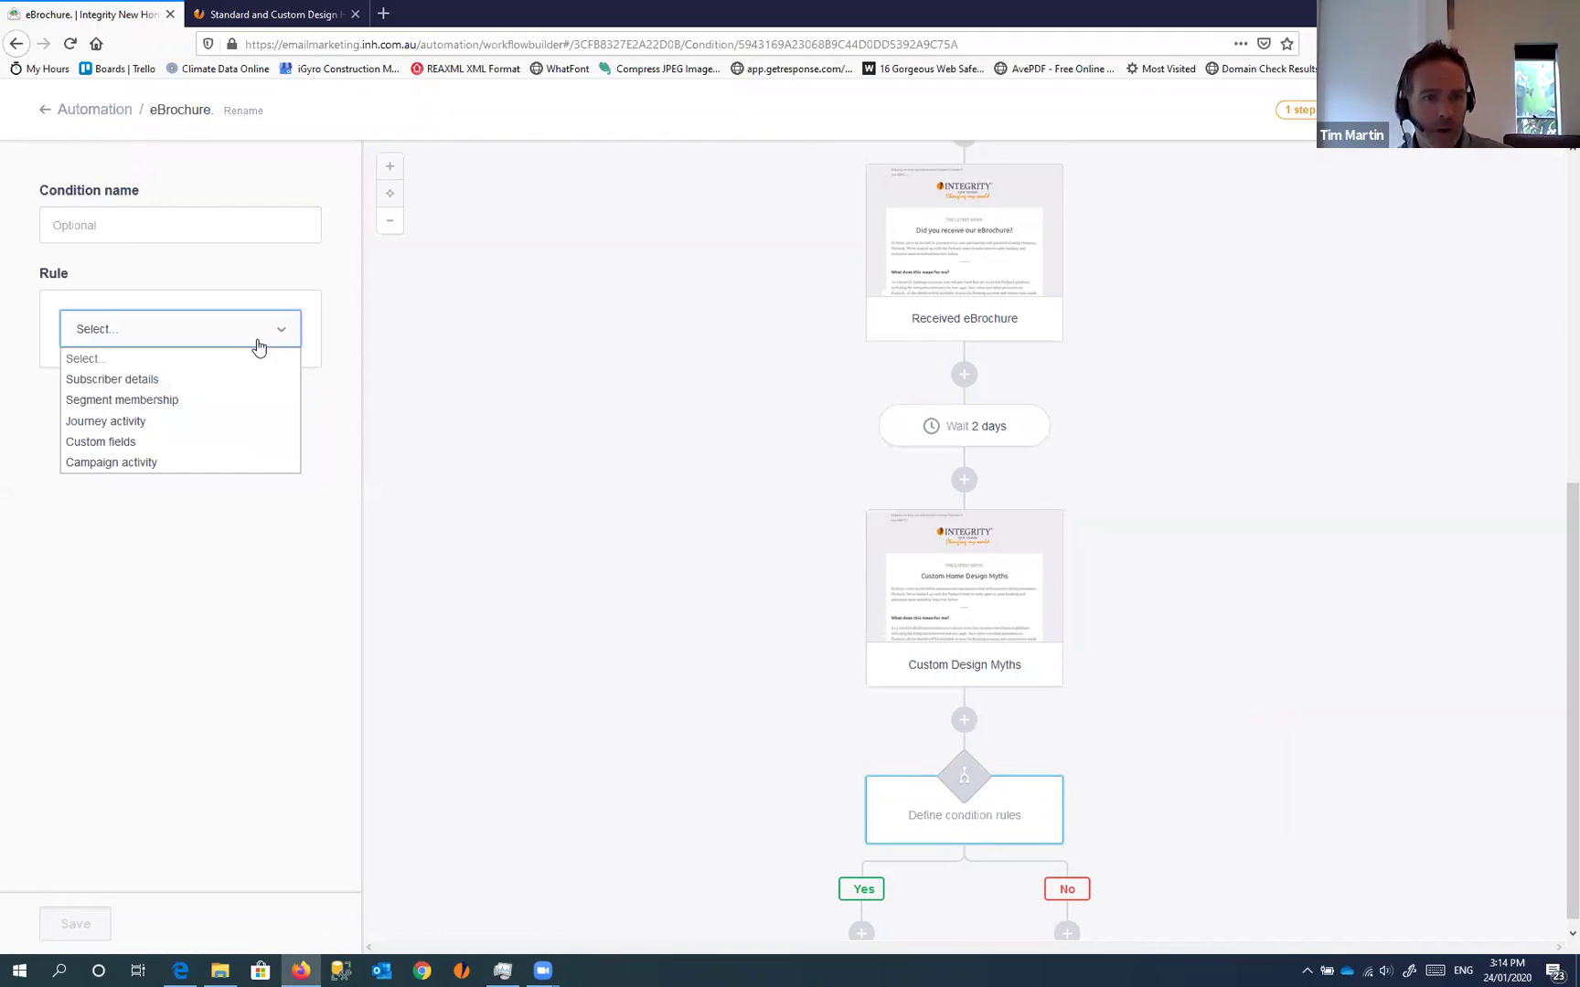
pyautogui.click(136, 420)
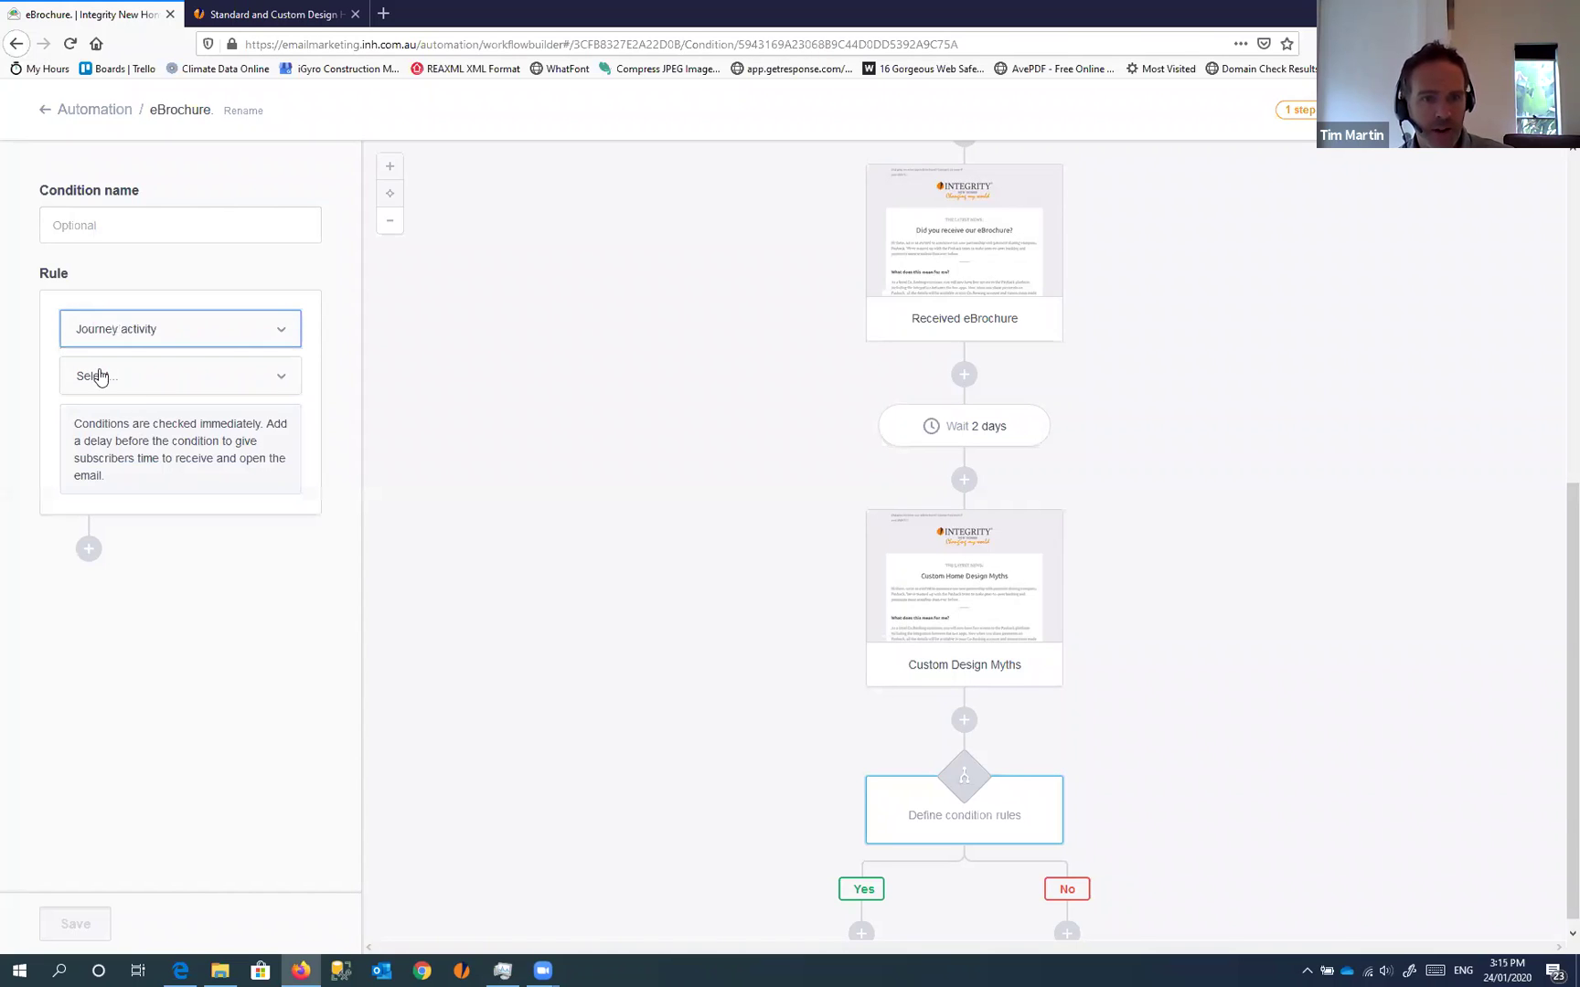
pyautogui.click(254, 374)
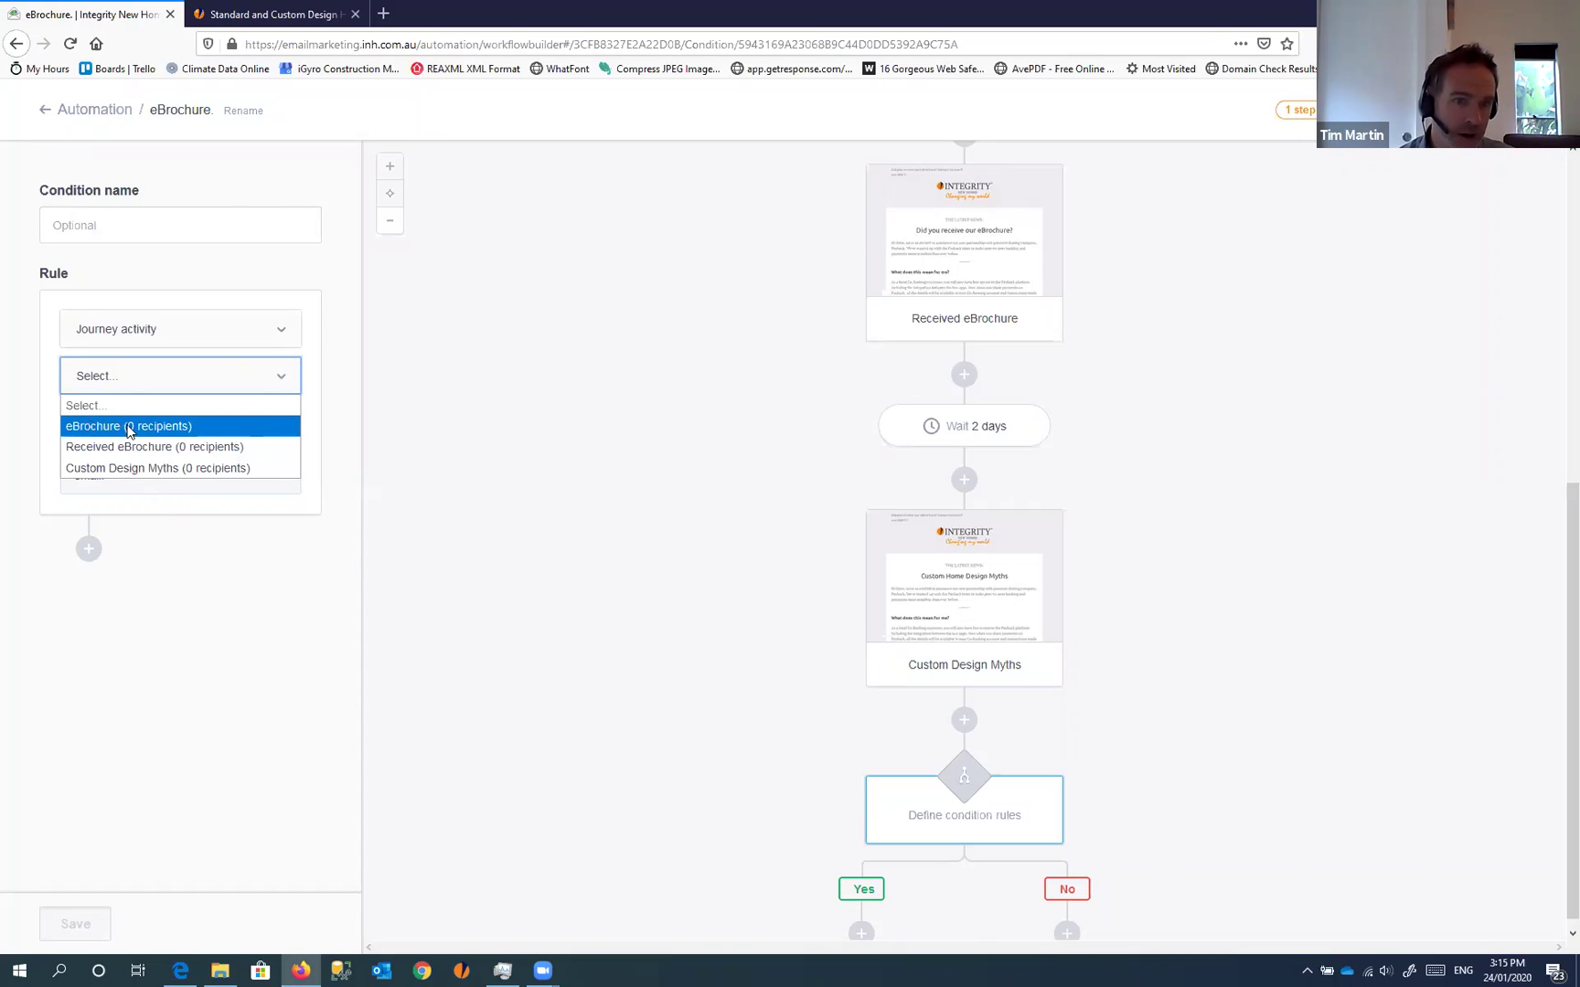
pyautogui.click(125, 427)
pyautogui.click(199, 425)
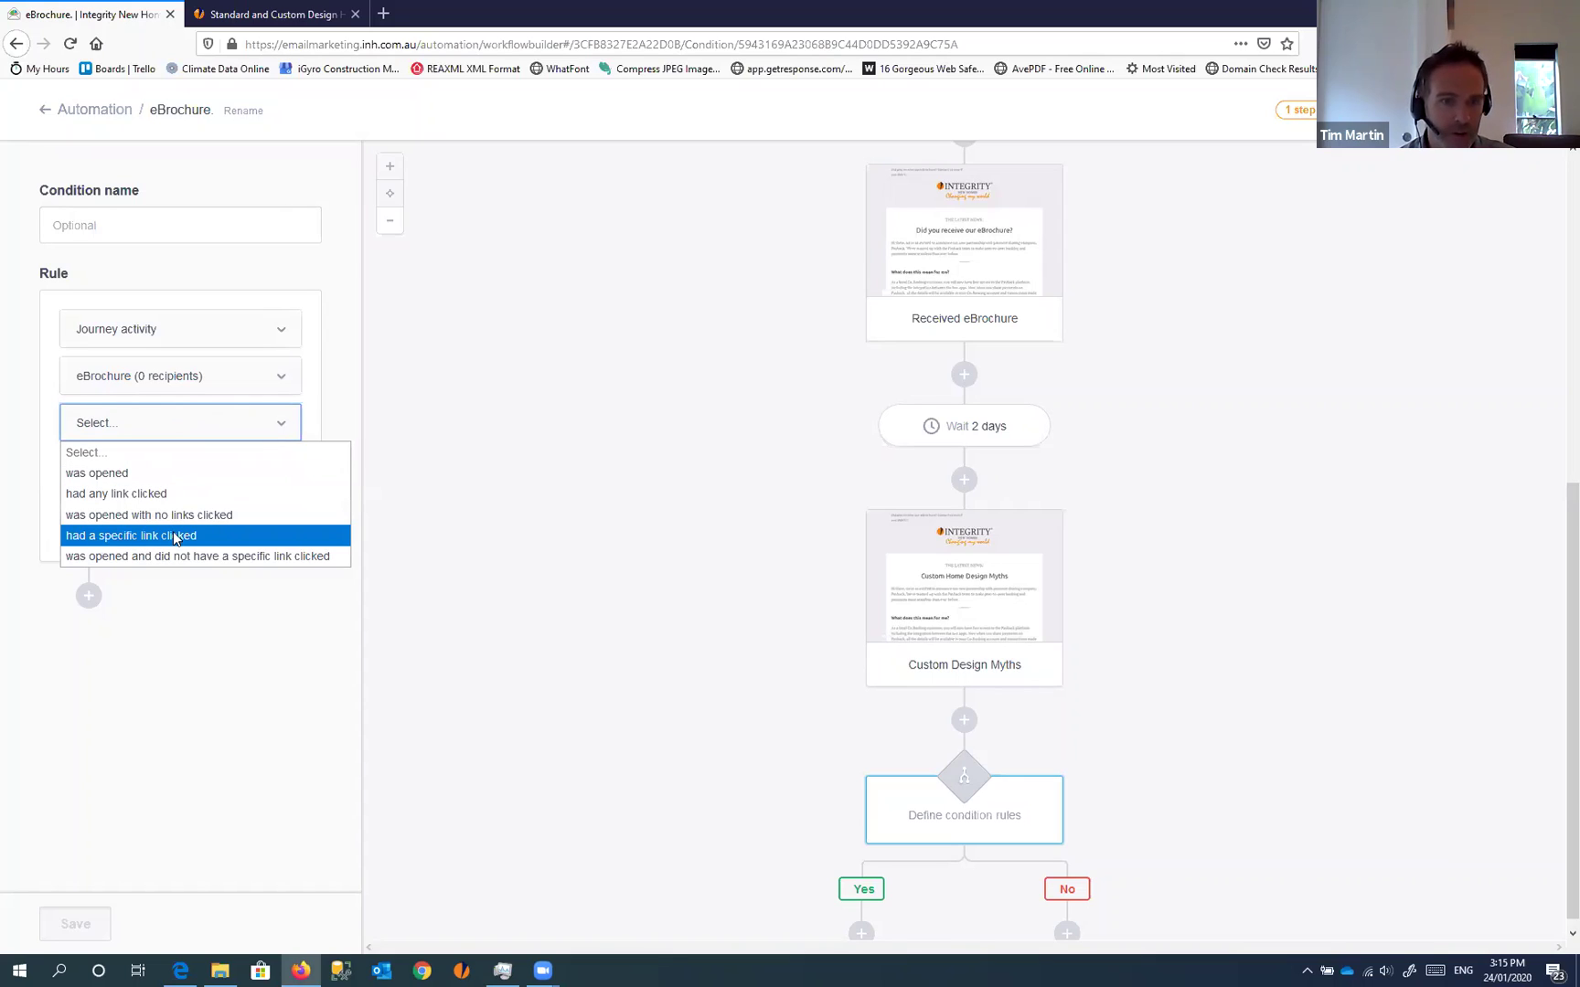
pyautogui.click(177, 536)
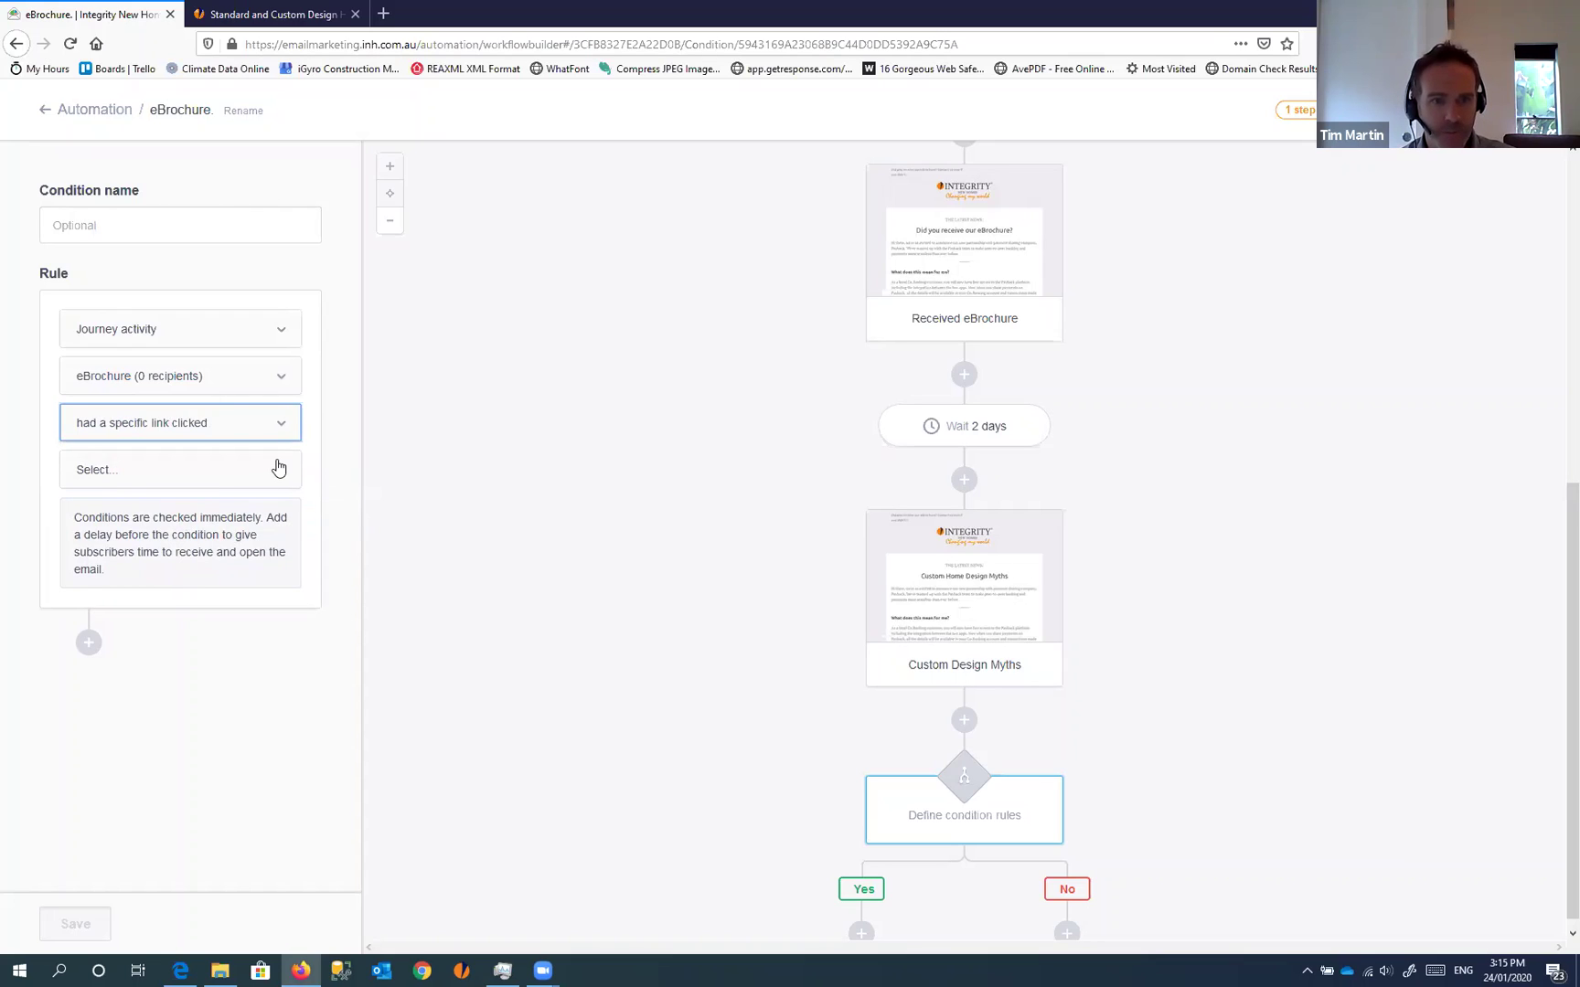
pyautogui.click(282, 468)
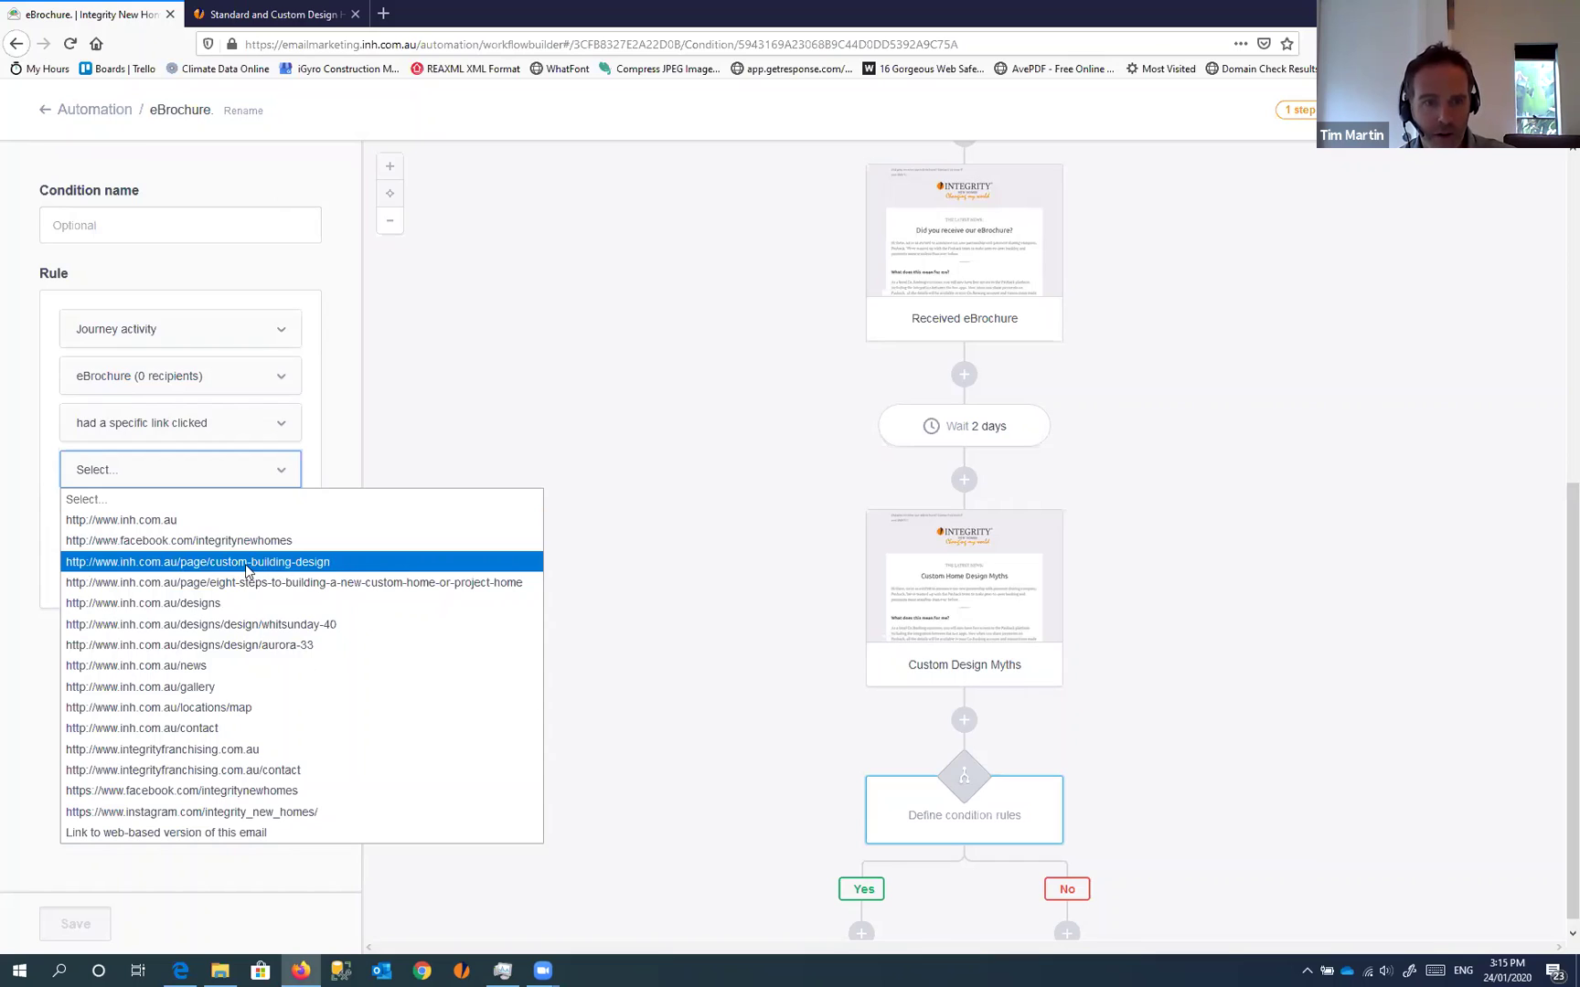
pyautogui.click(251, 567)
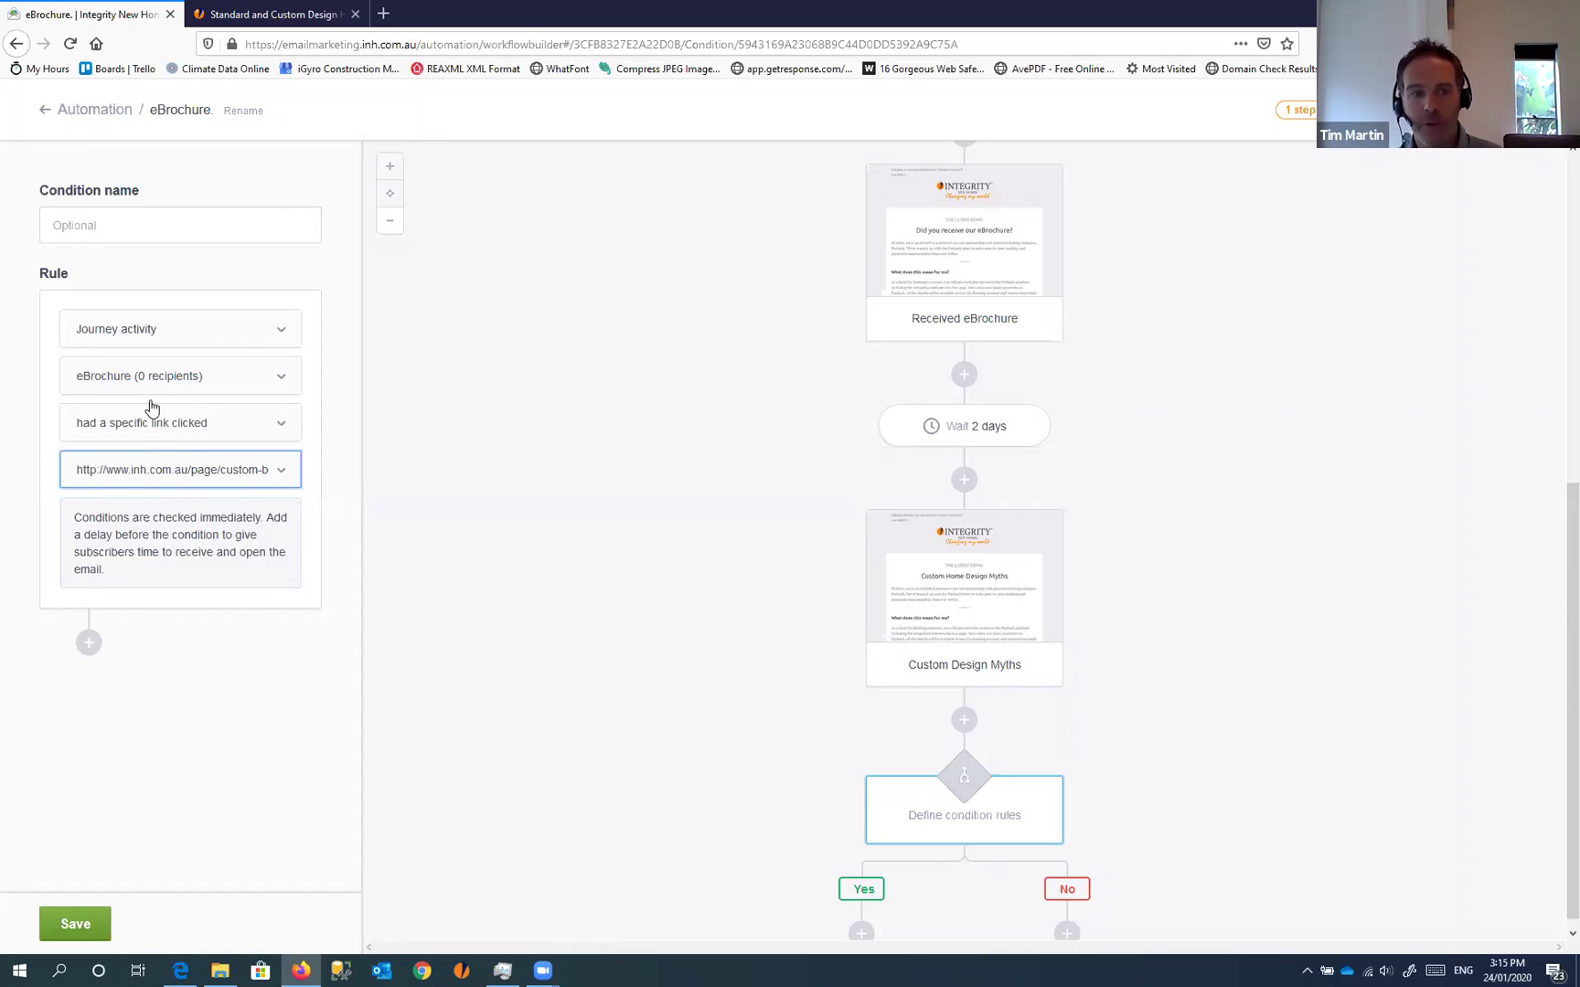
pyautogui.click(100, 919)
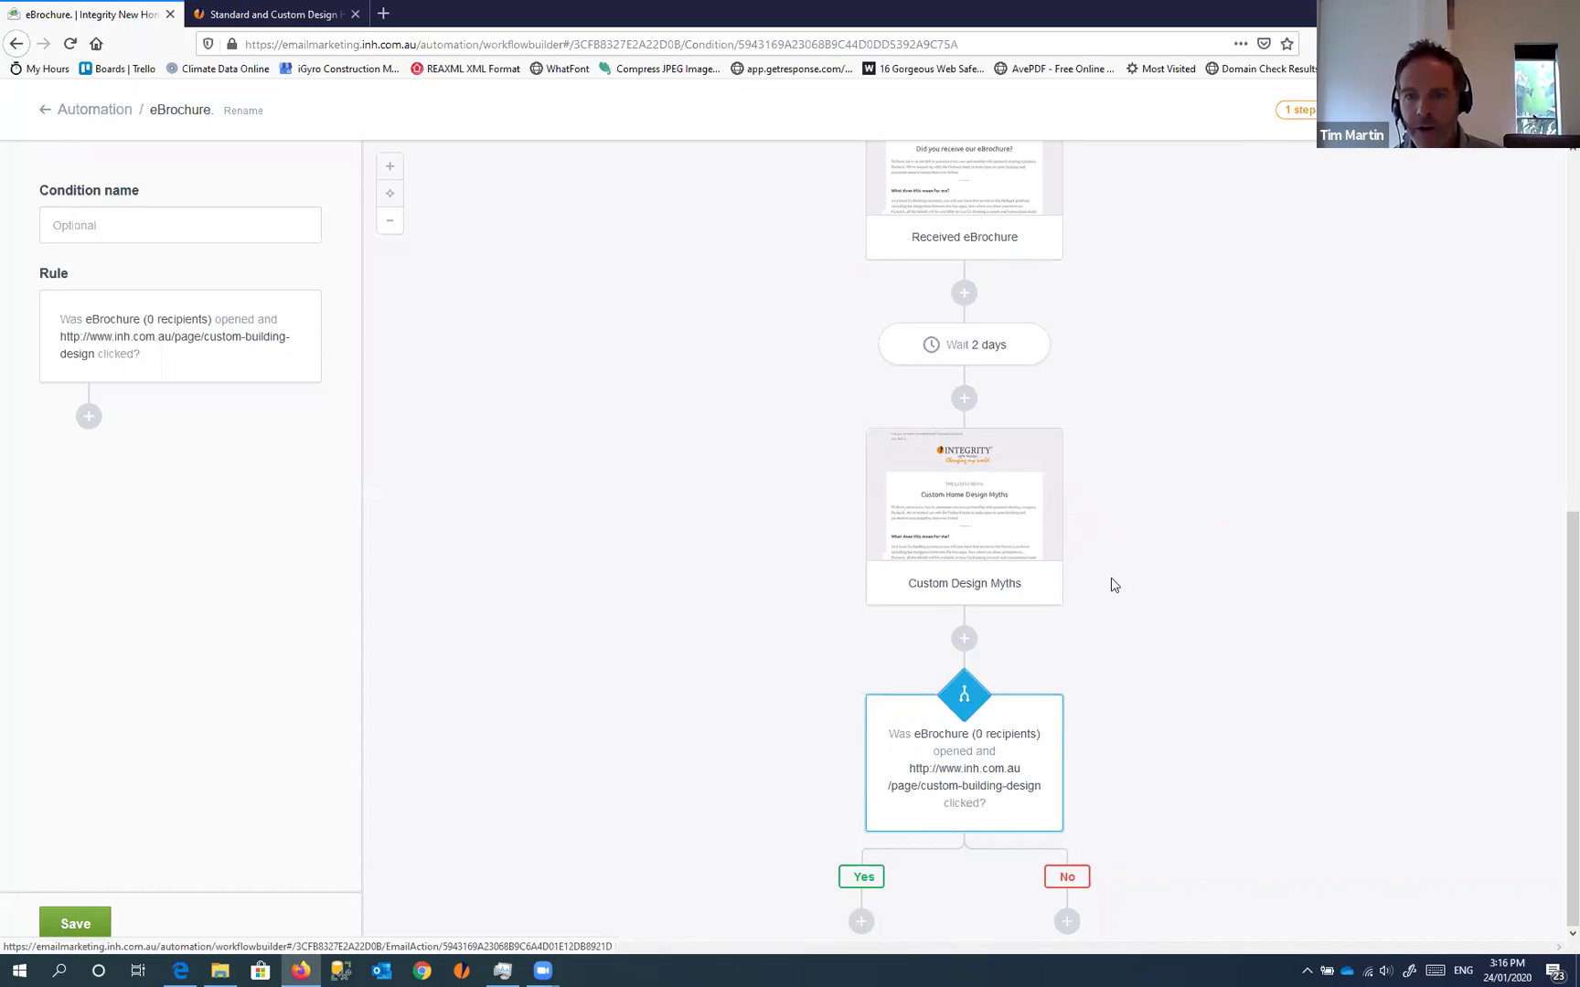
# Delete the link-click condition node after Custom Design Myths and confirm the deletion
pyautogui.scroll(4, 1114, 585)
pyautogui.scroll(3, 1012, 378)
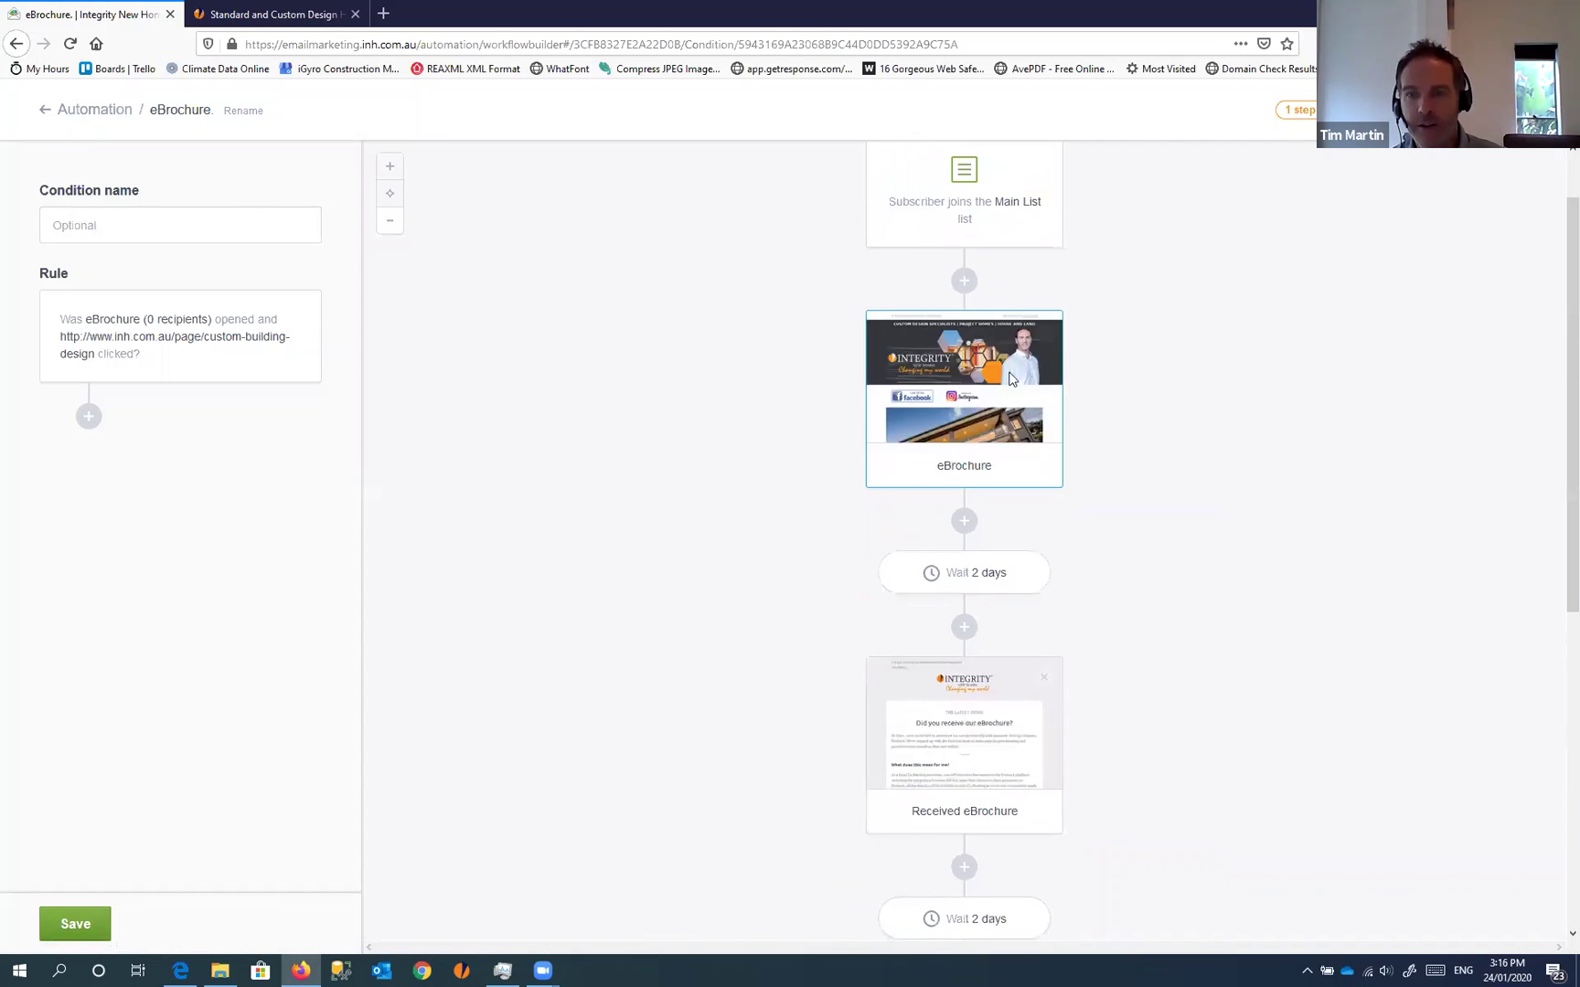
pyautogui.scroll(-6, 1012, 338)
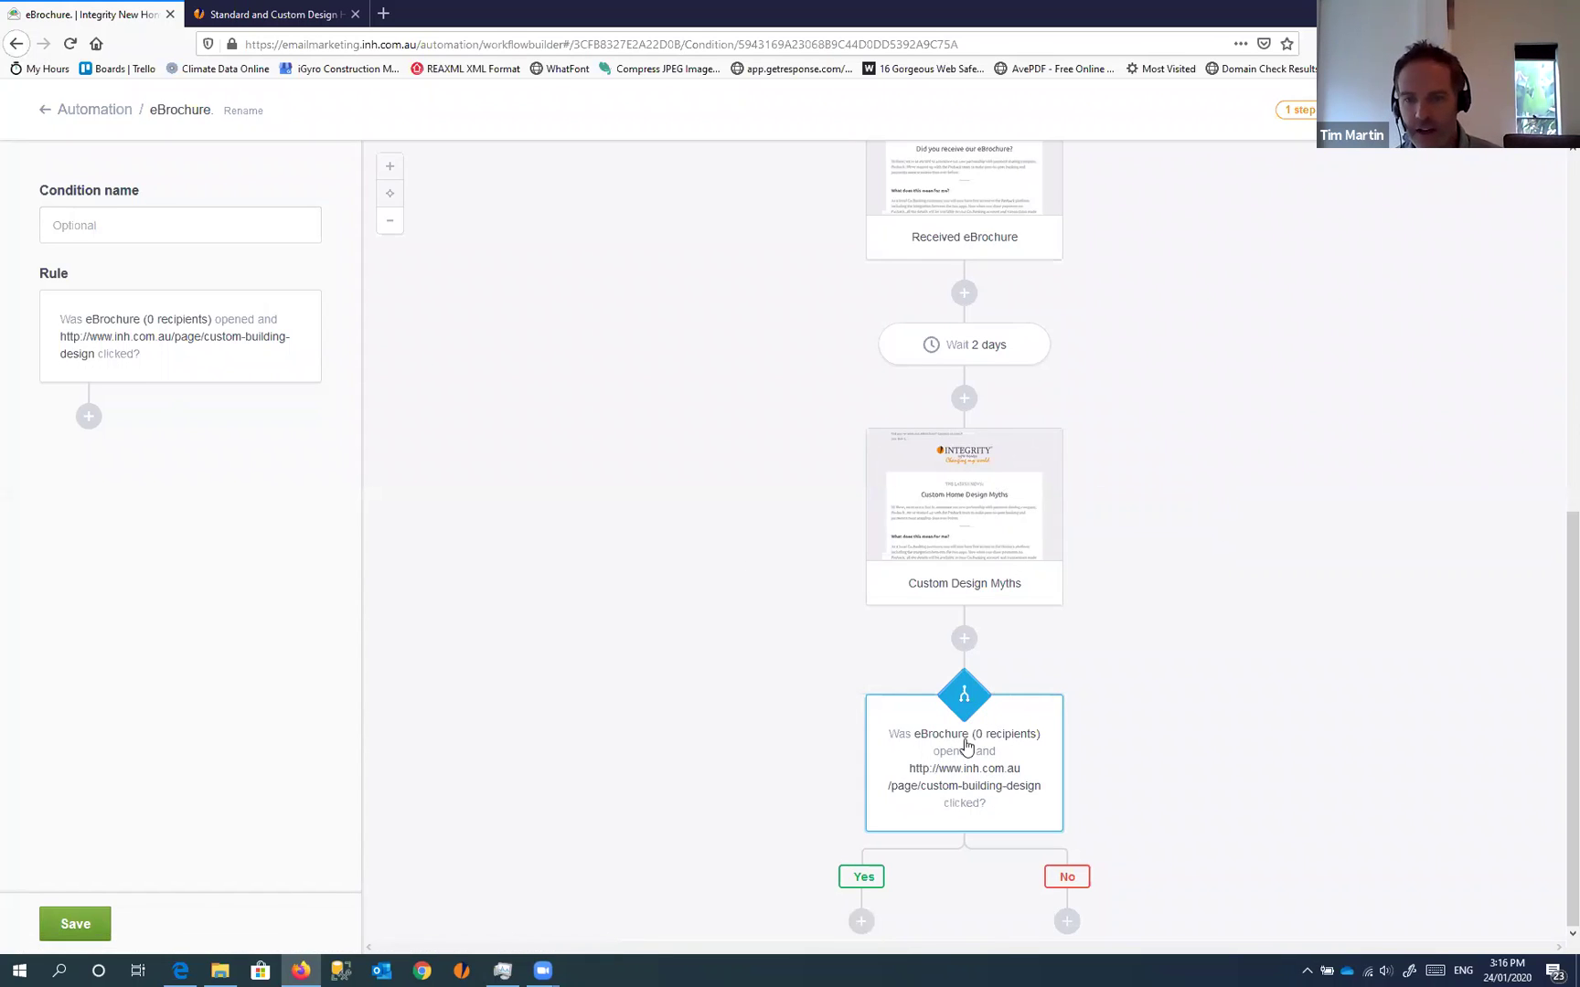
pyautogui.click(1043, 715)
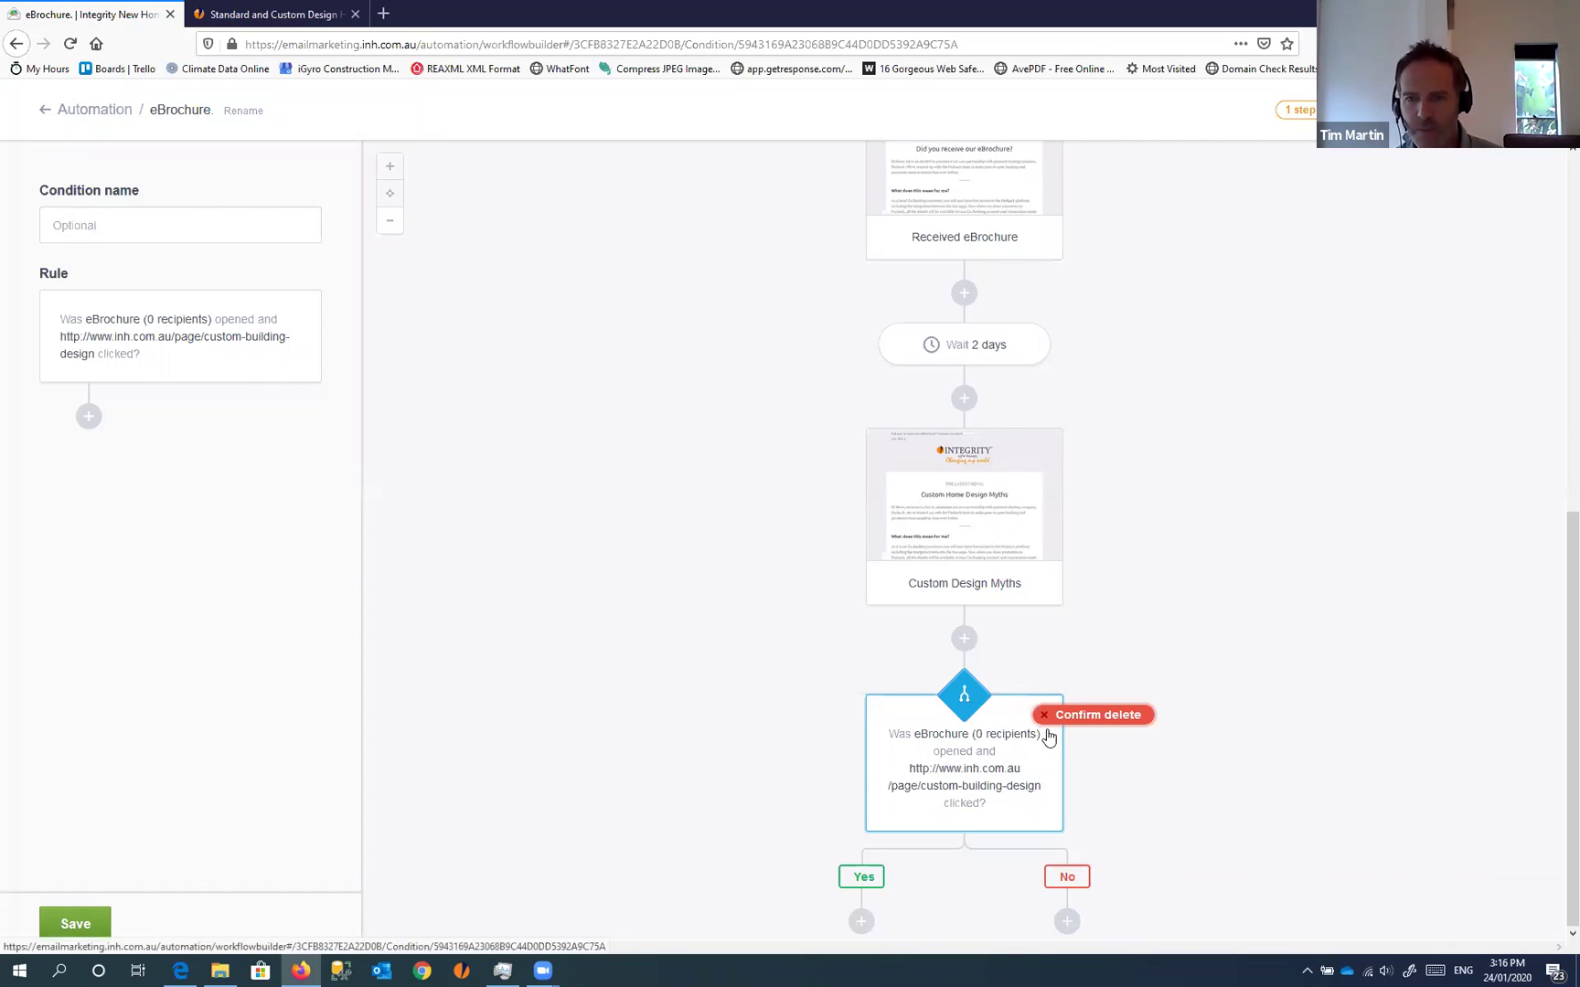
pyautogui.click(1081, 722)
pyautogui.scroll(4, 1174, 702)
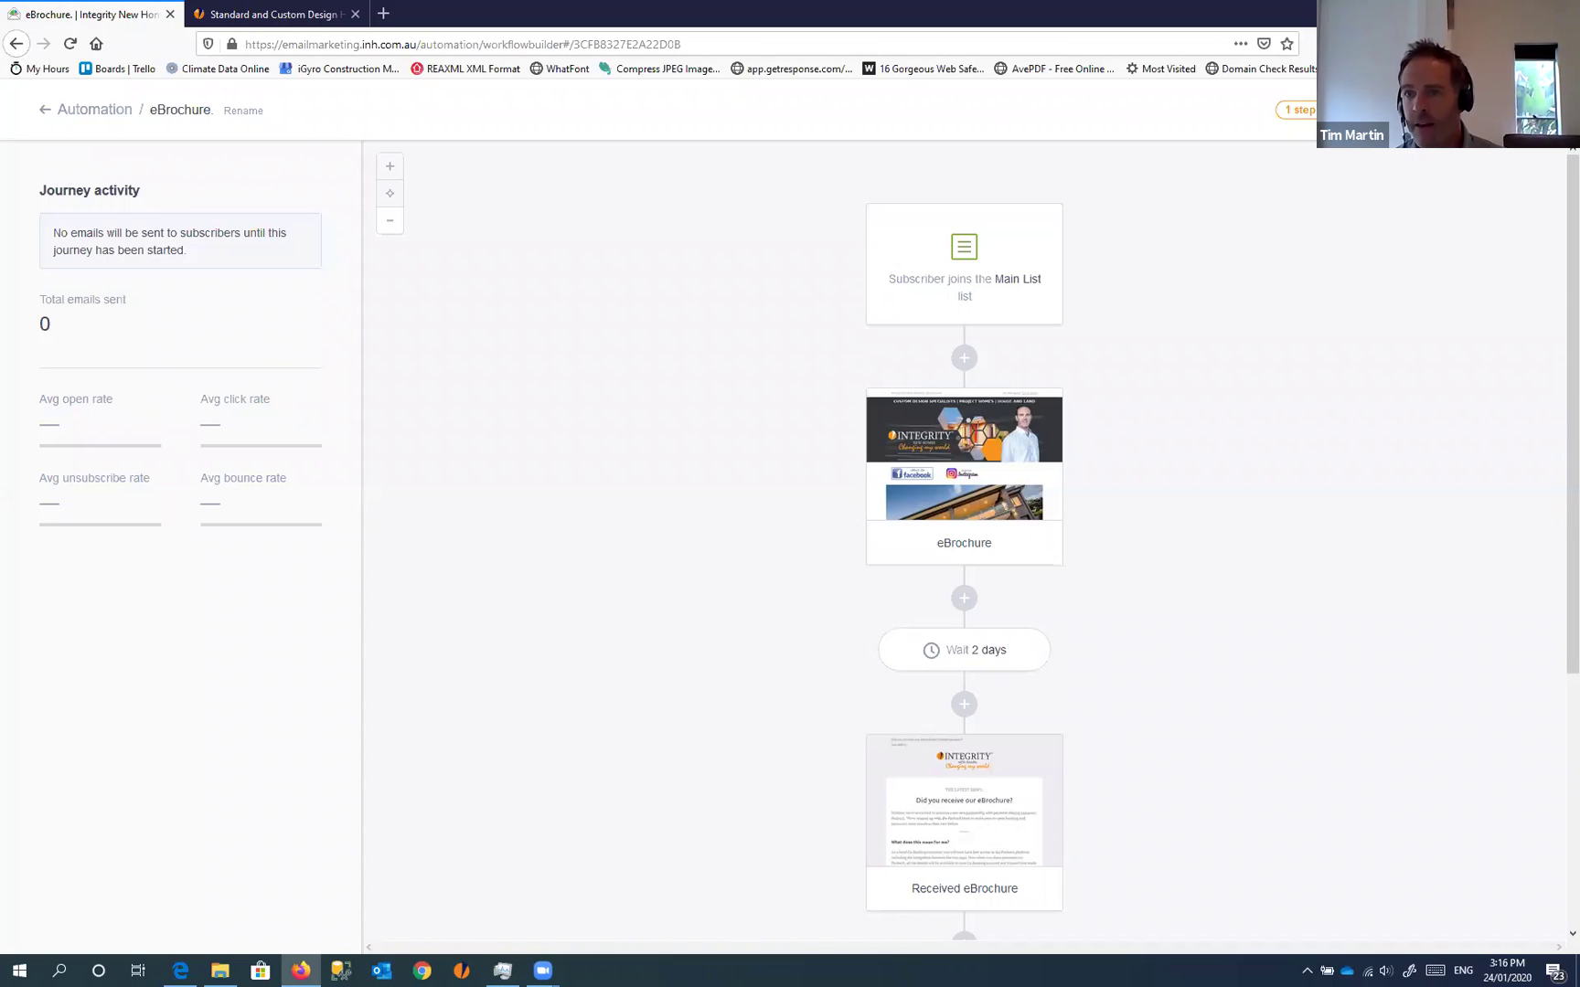
pyautogui.click(1298, 109)
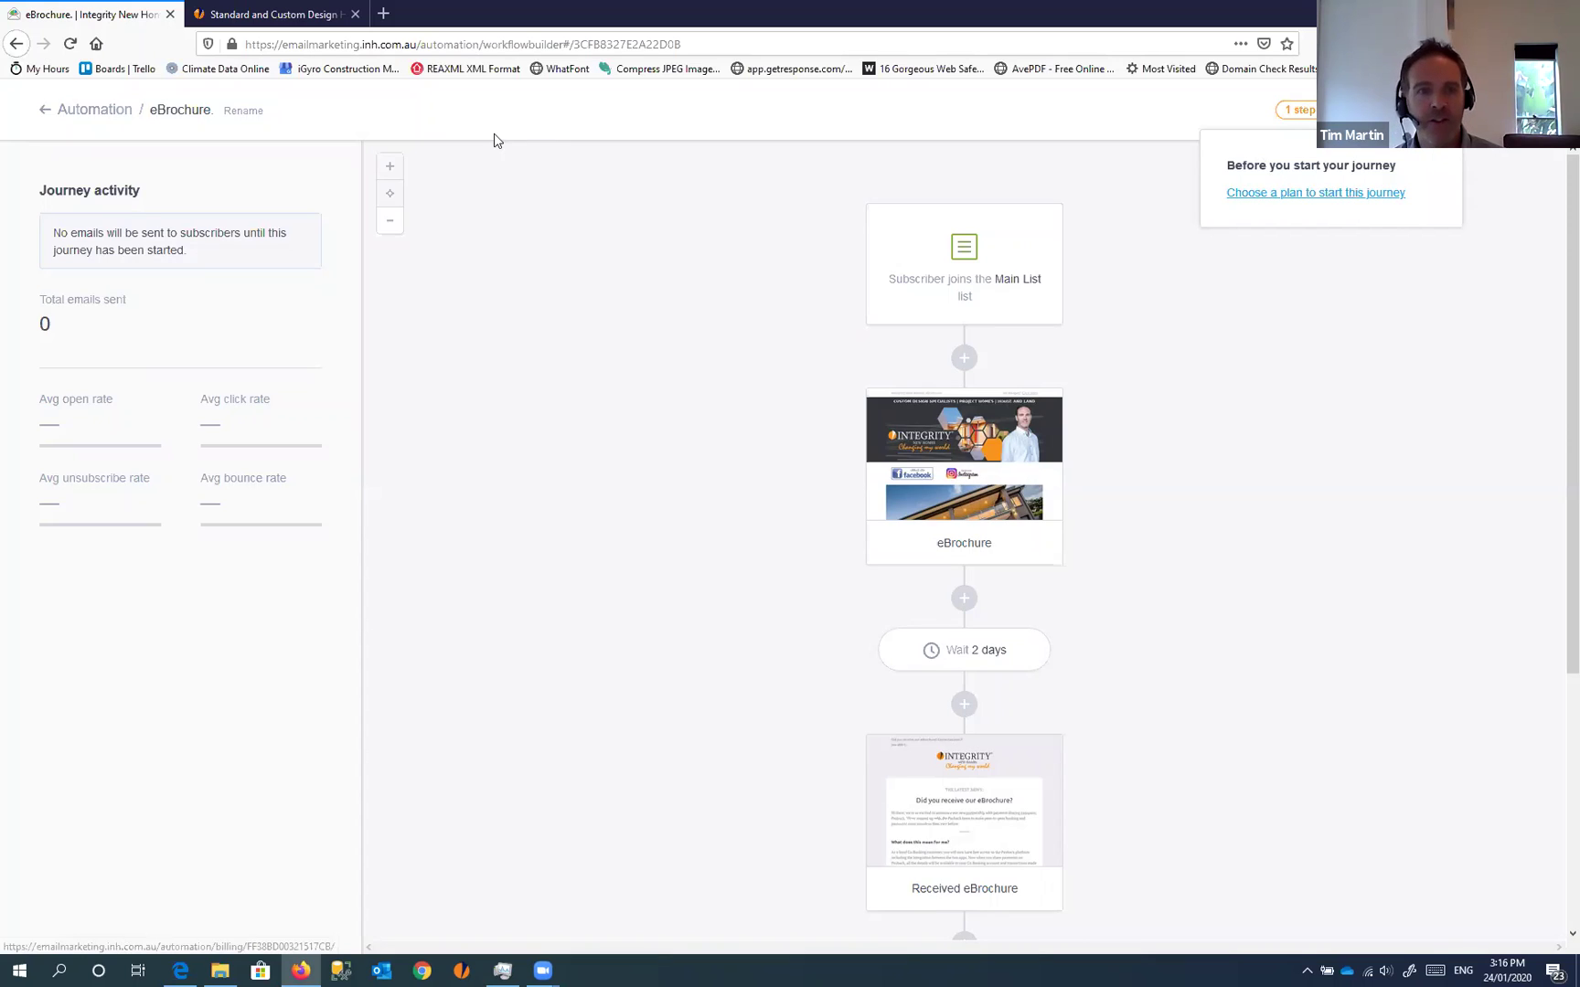
pyautogui.click(1319, 202)
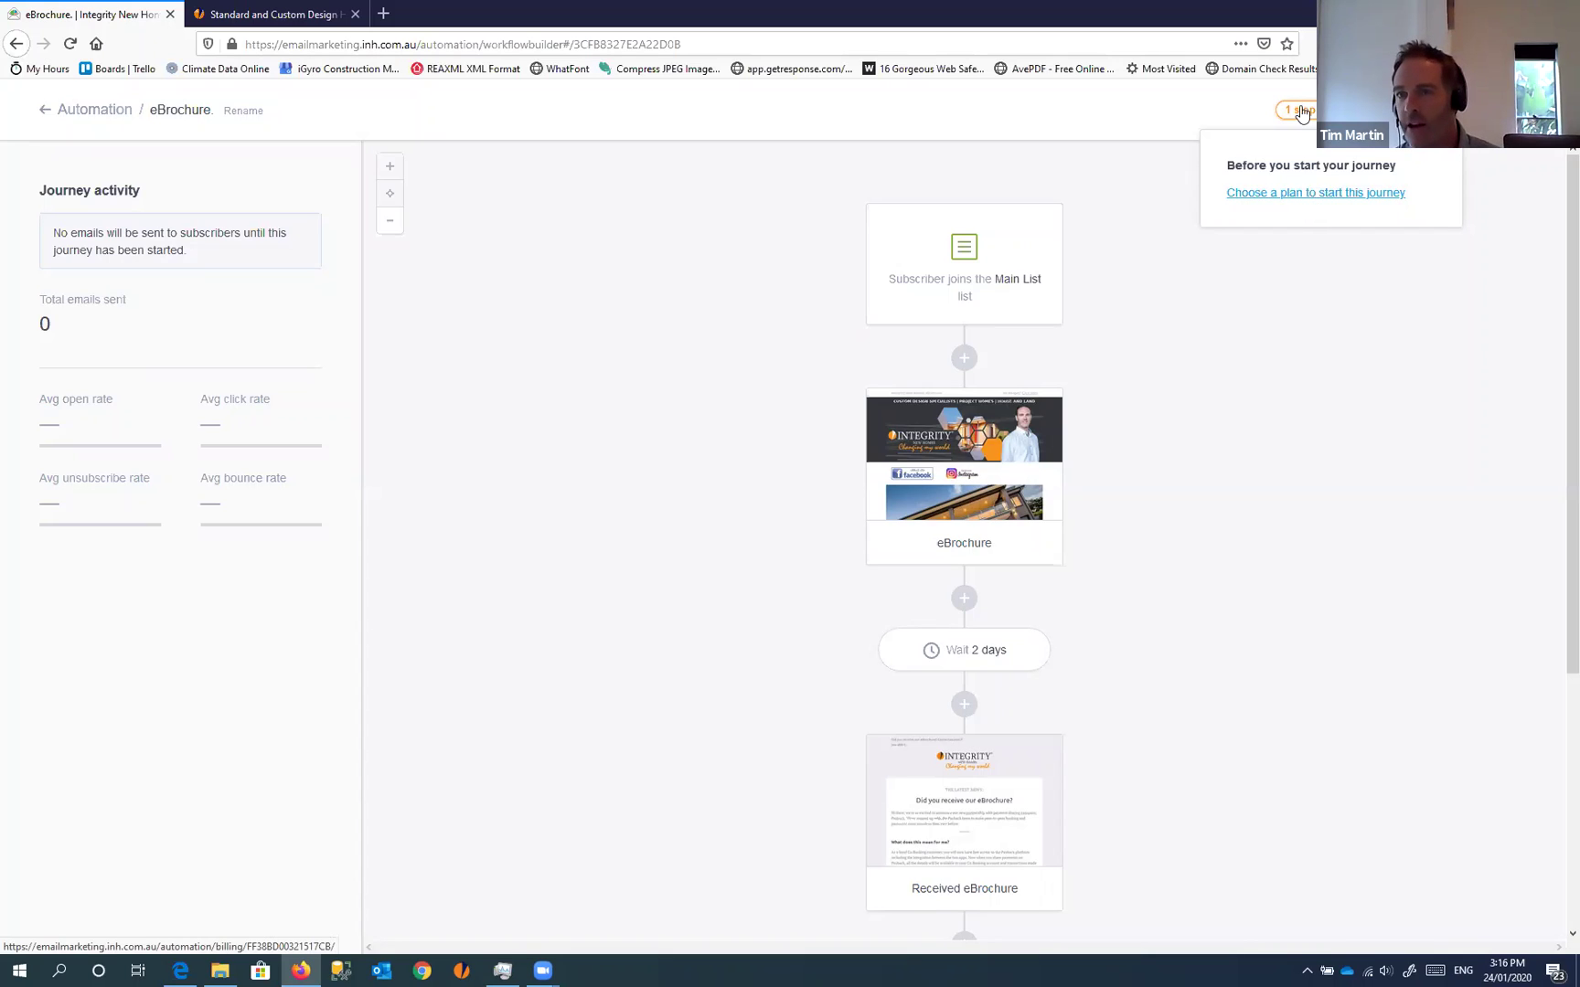